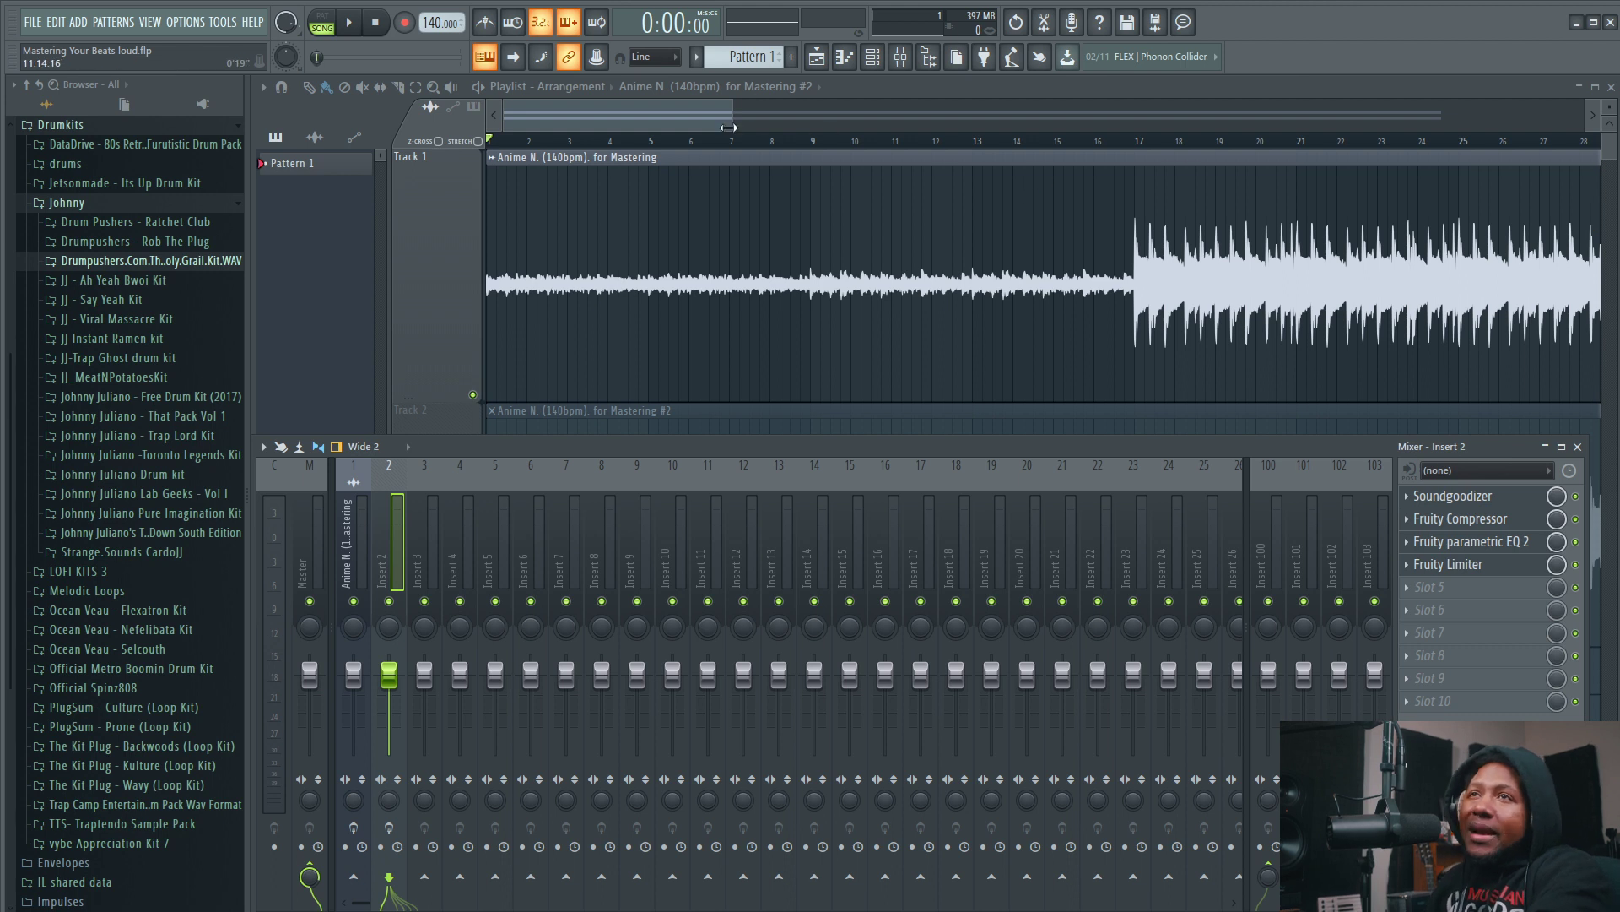
# - Play the beat from its start with the mixer shown to hear it unprocessed
pyautogui.press('F9')
pyautogui.moveTo(730, 127); pyautogui.dragTo(777, 125)
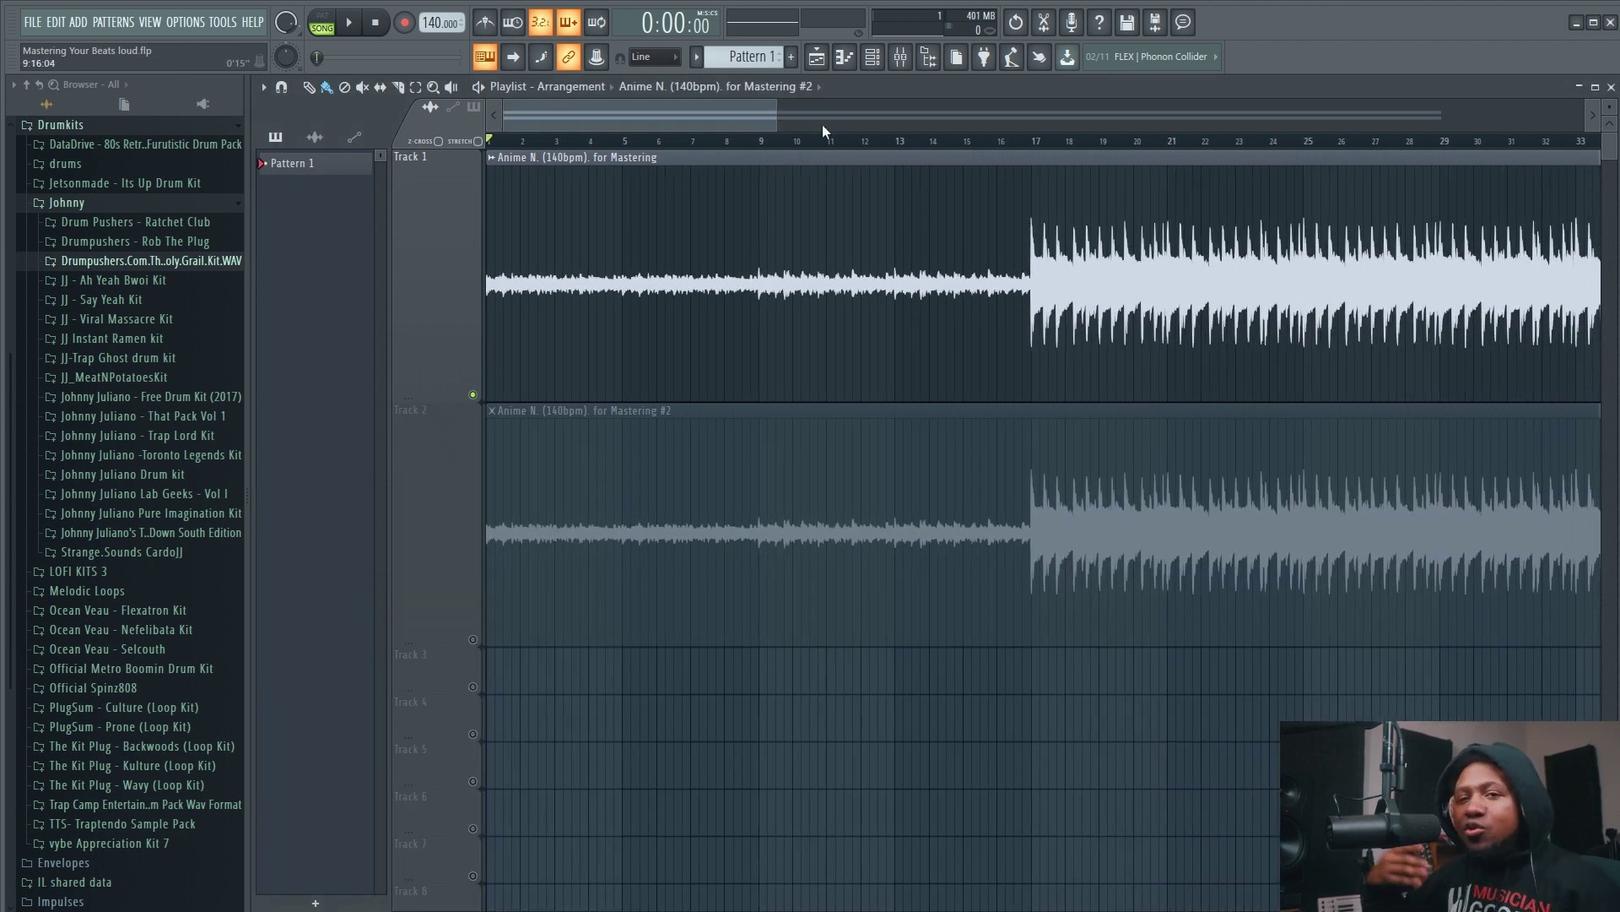
pyautogui.press('space')
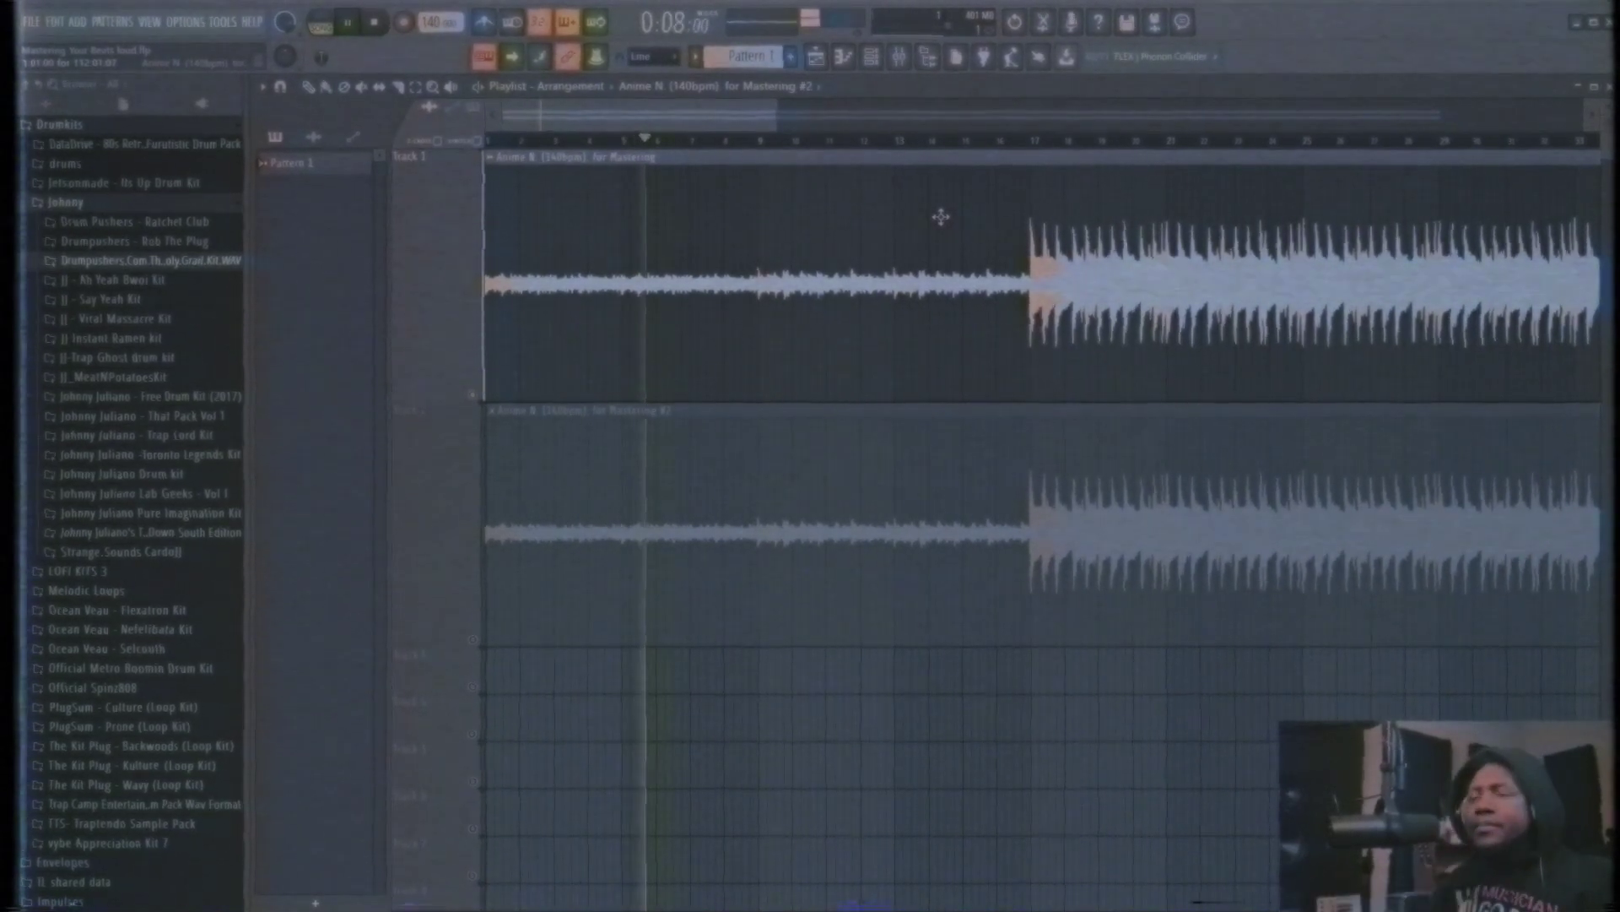
pyautogui.click(900, 57)
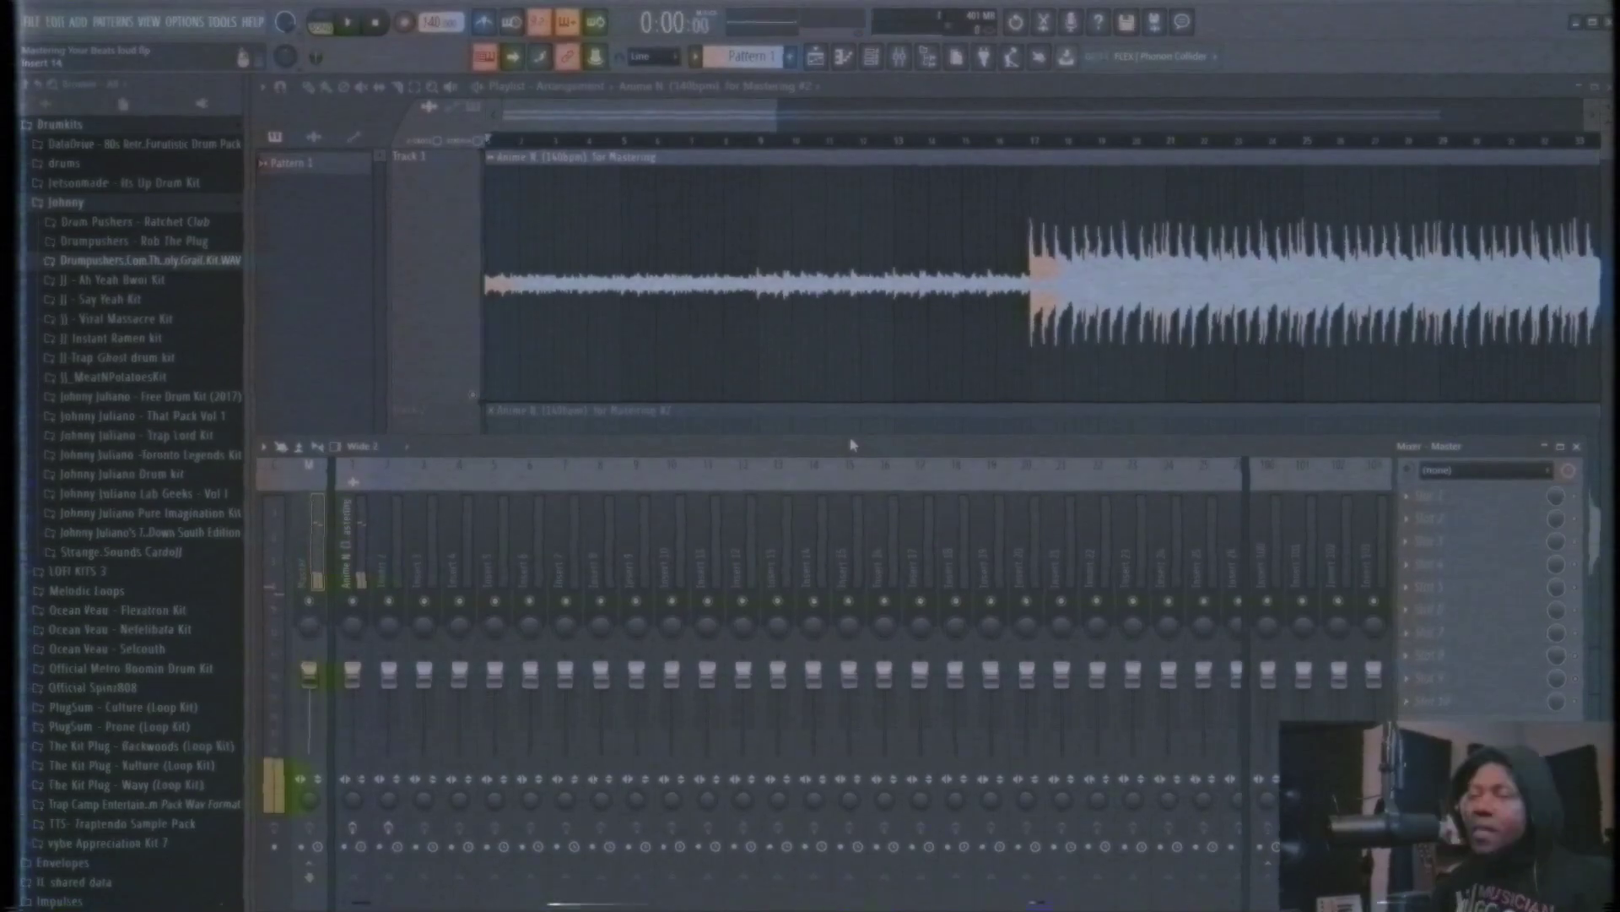
pyautogui.press('space')
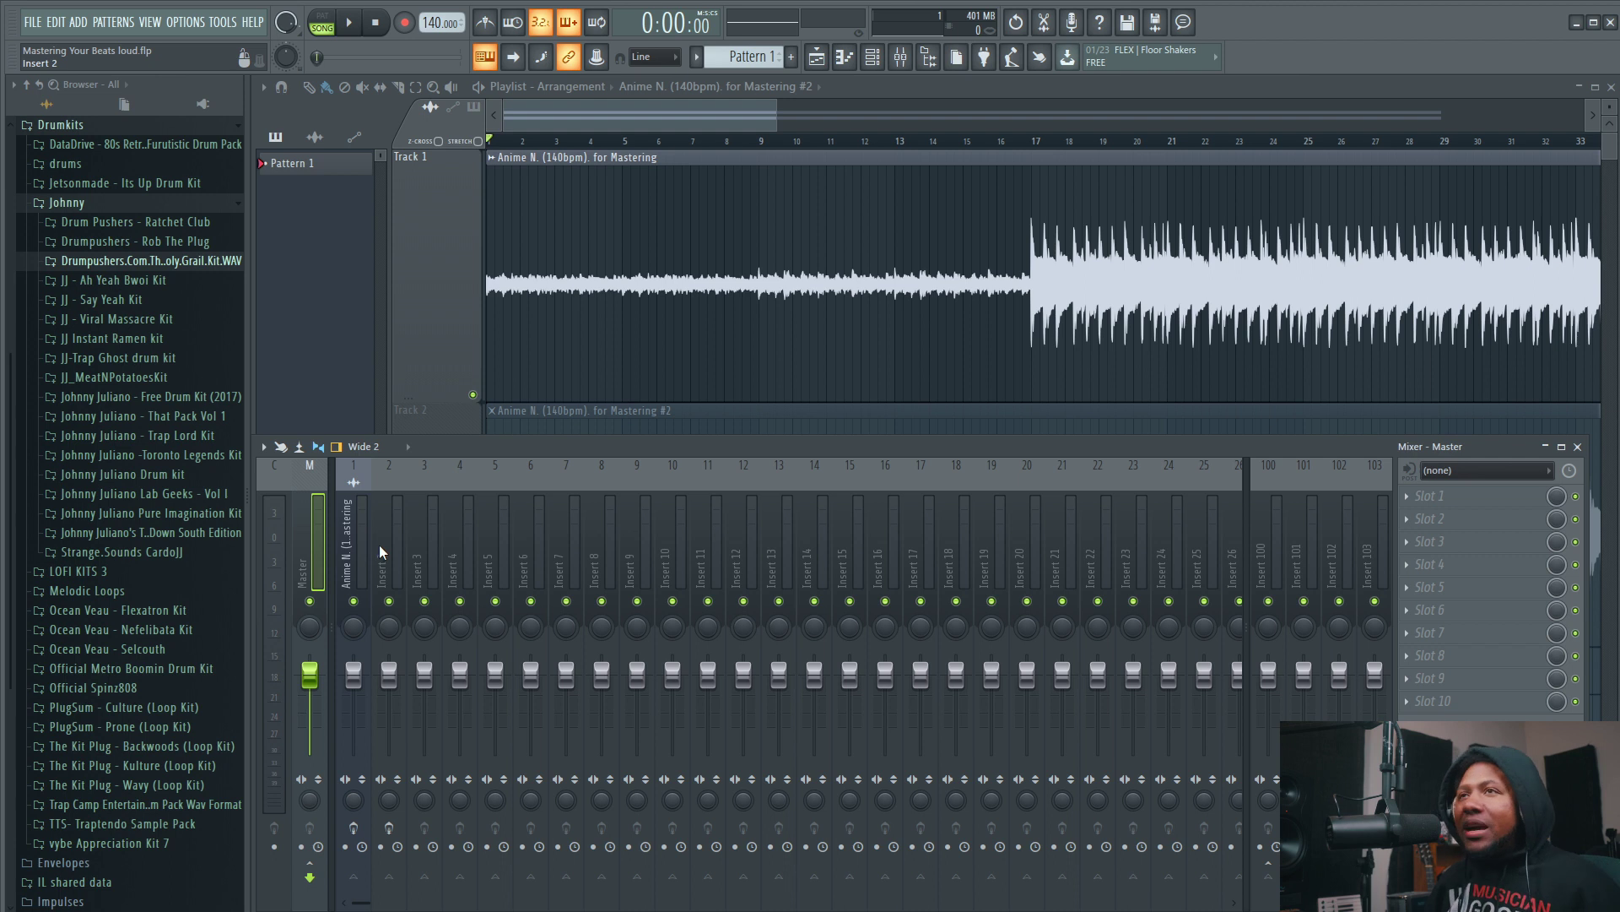
# - Place the playback position just before bar 17 and play the drop to check the master level in the mixer
pyautogui.click(1027, 141)
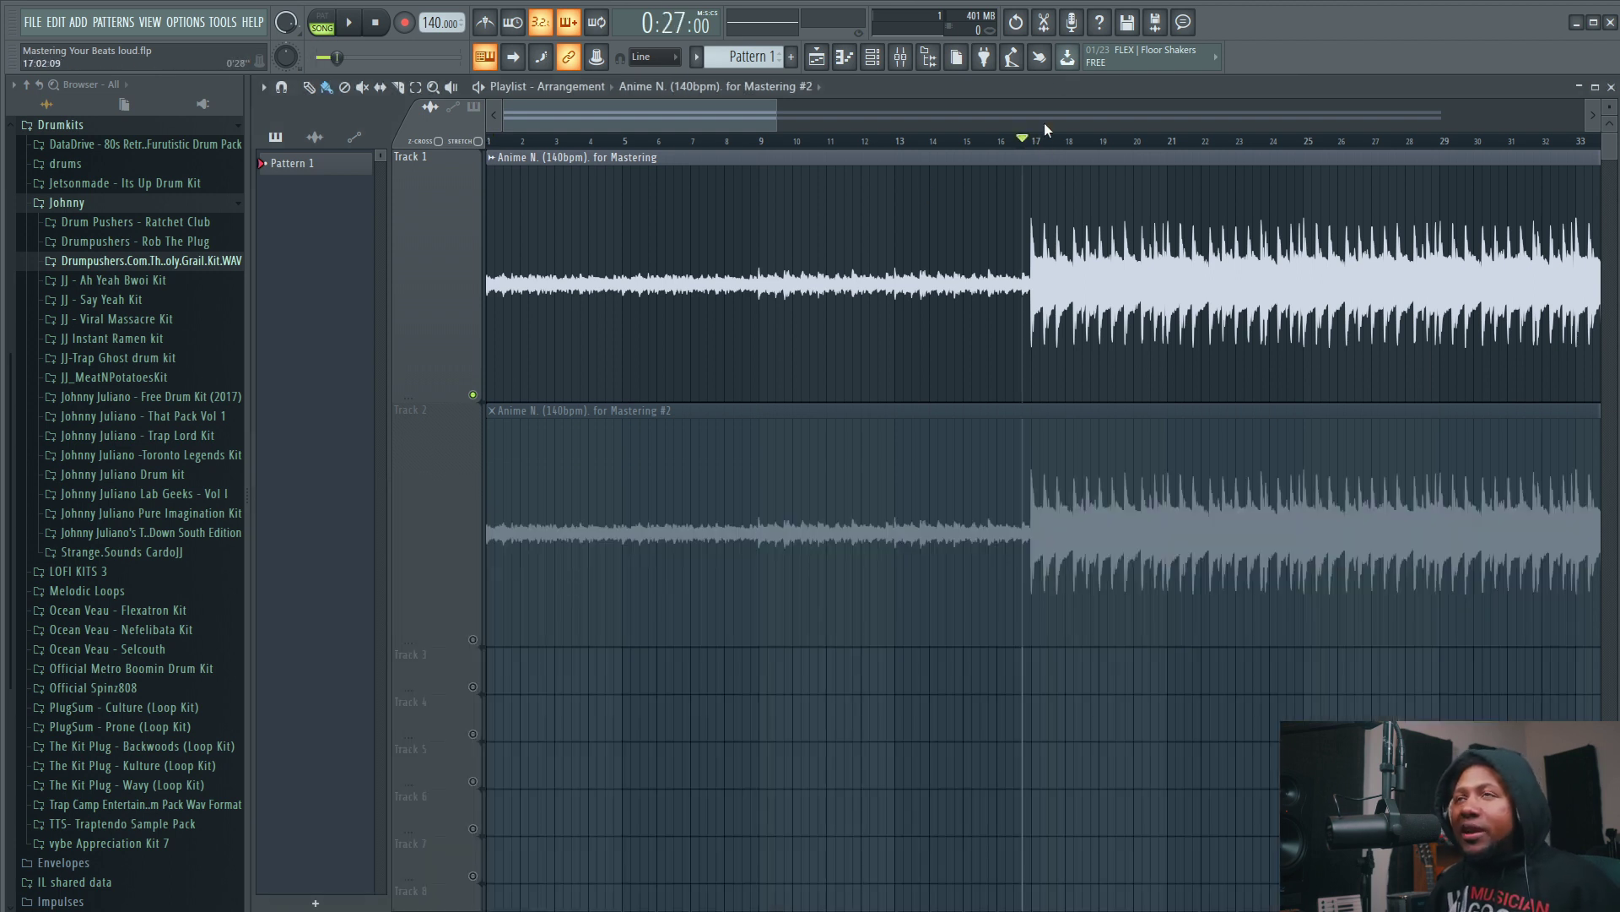
pyautogui.click(900, 56)
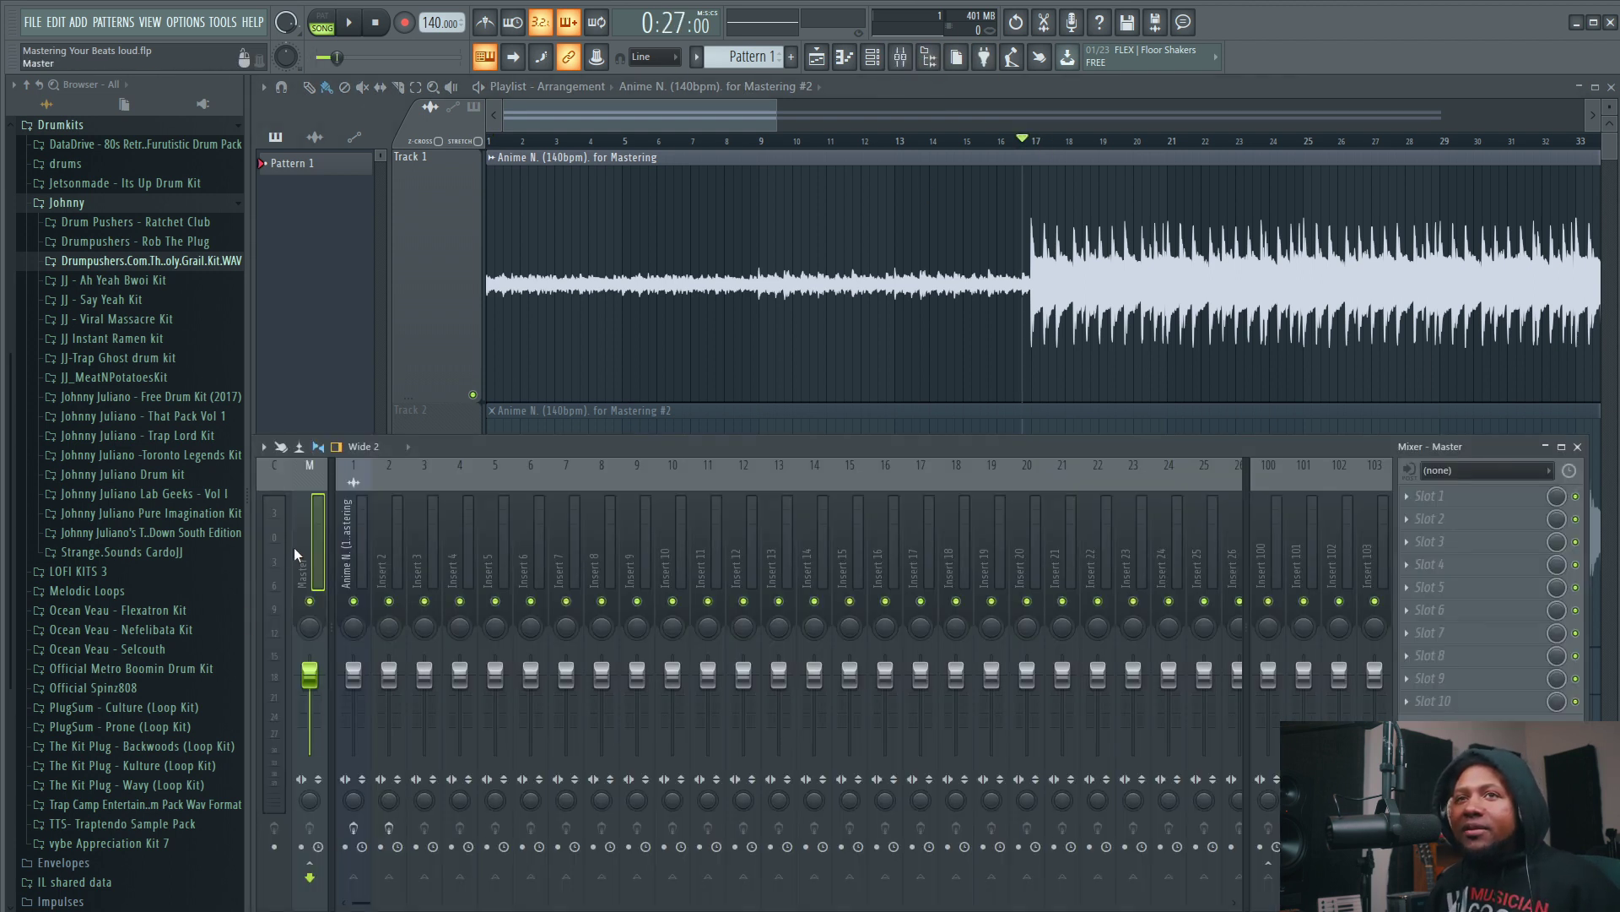
pyautogui.press('space')
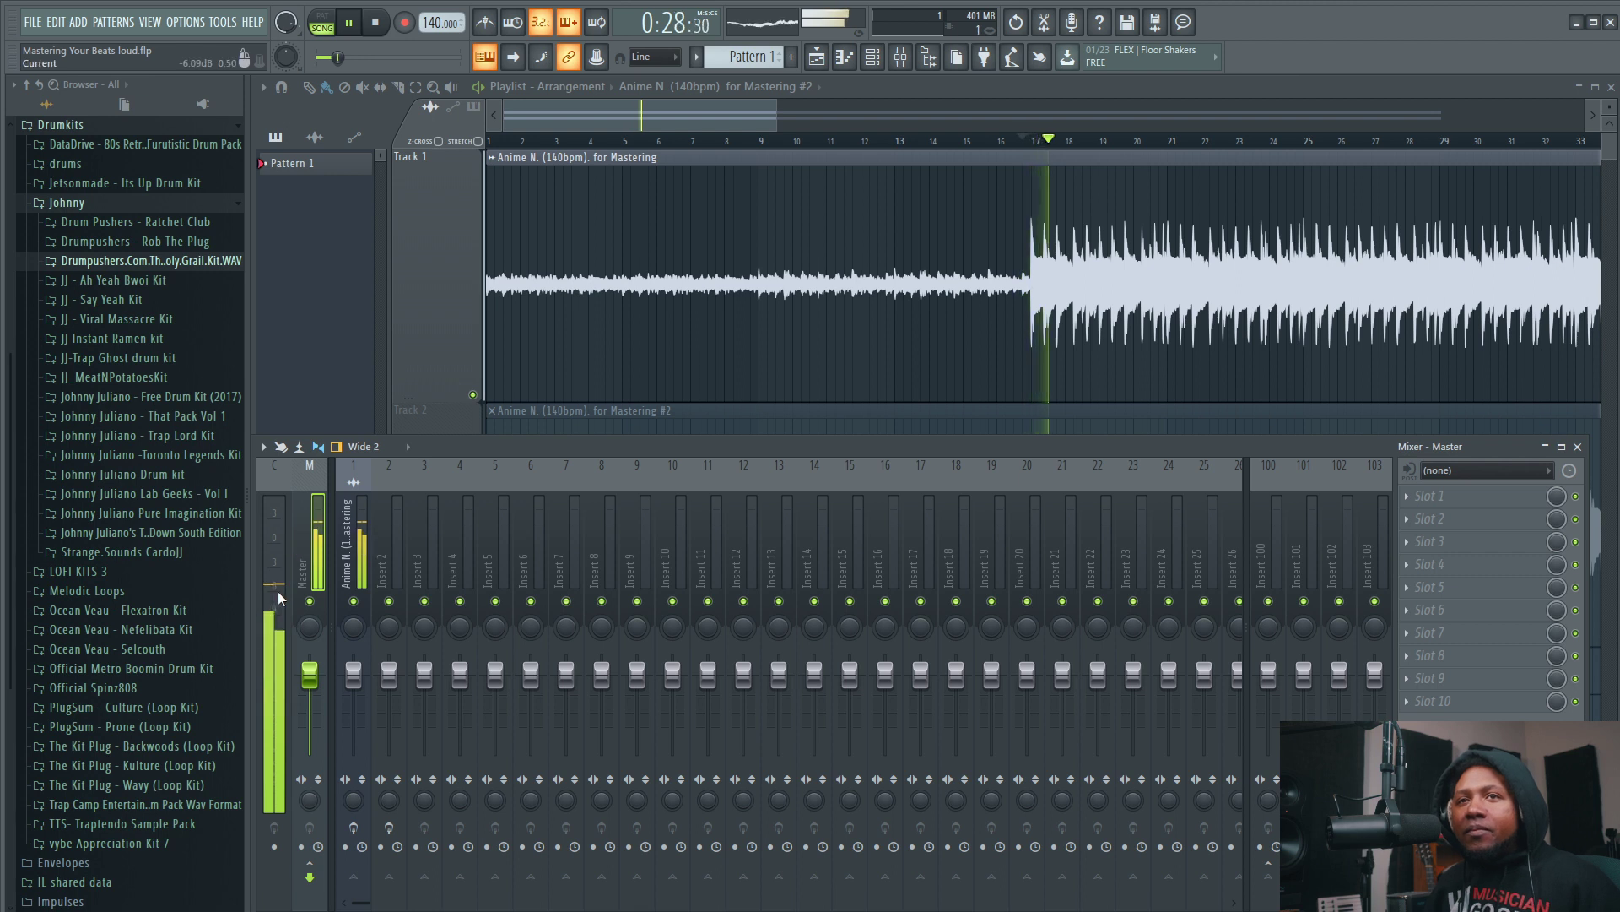
pyautogui.press('space')
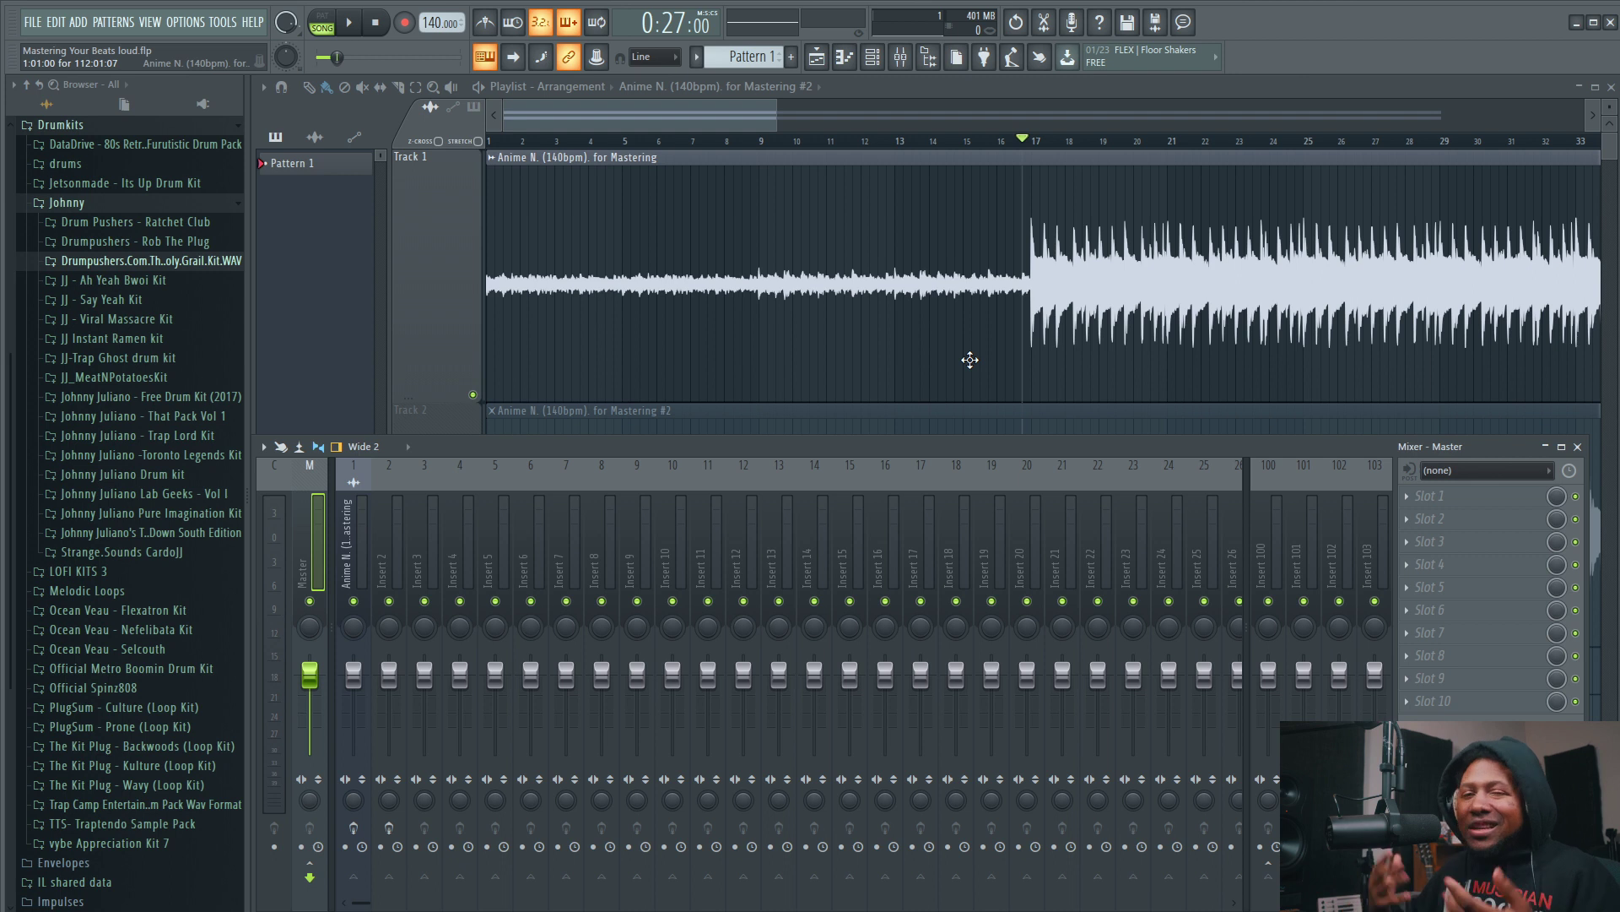
# - Open the IMPusher Stereo effect on the Anime N. mixer insert and examine its controls
pyautogui.click(354, 540)
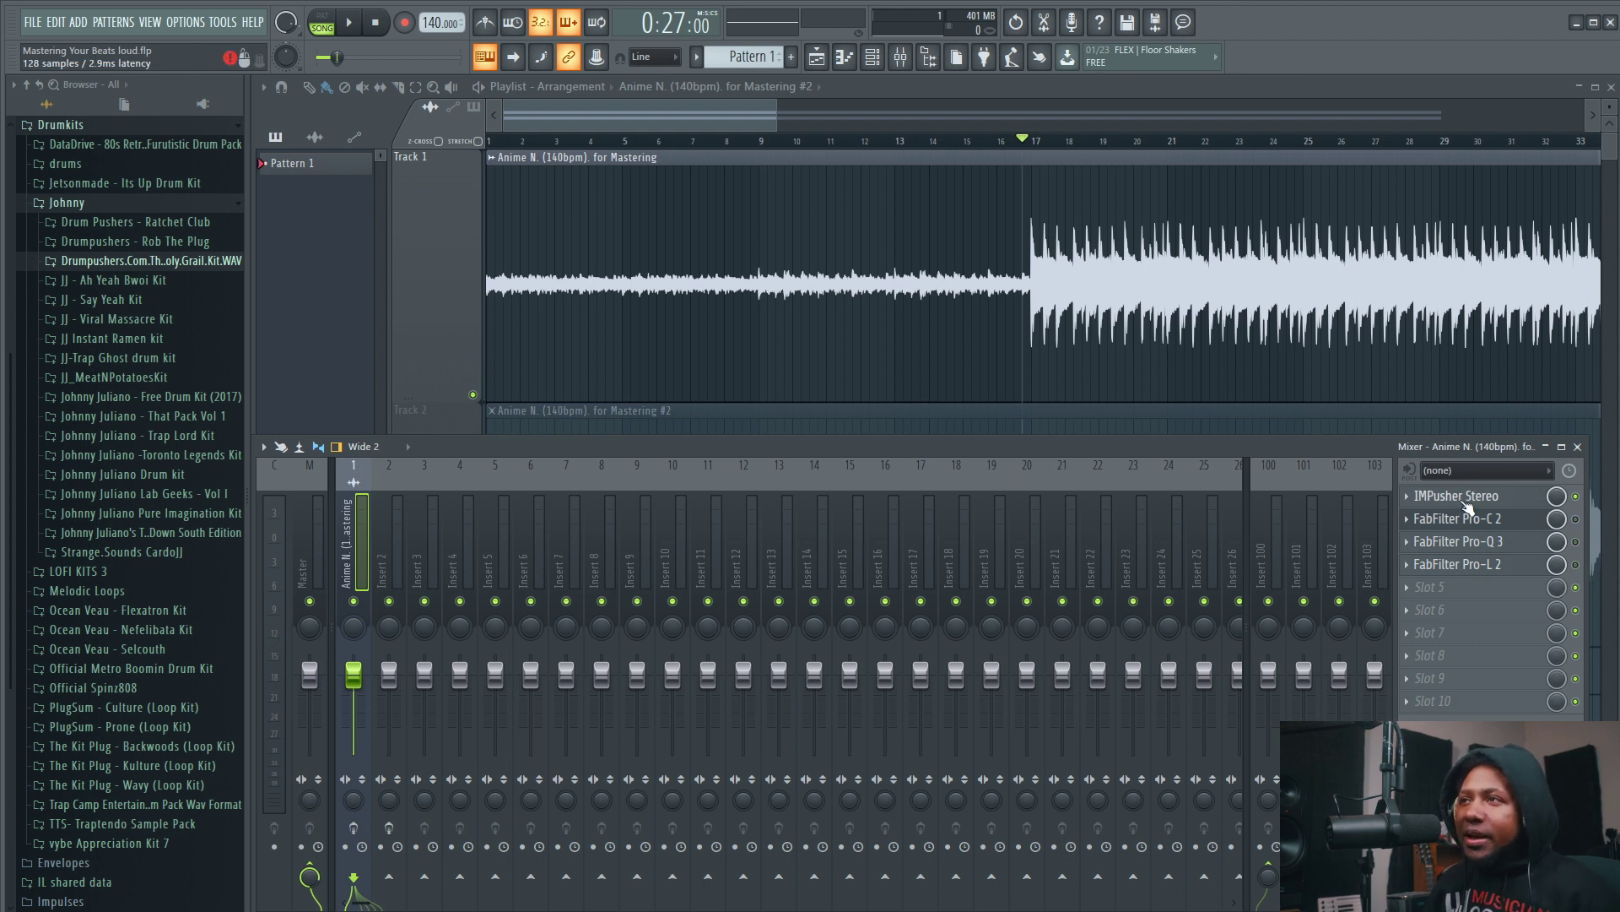
pyautogui.click(1465, 499)
pyautogui.moveTo(699, 317); pyautogui.dragTo(685, 311)
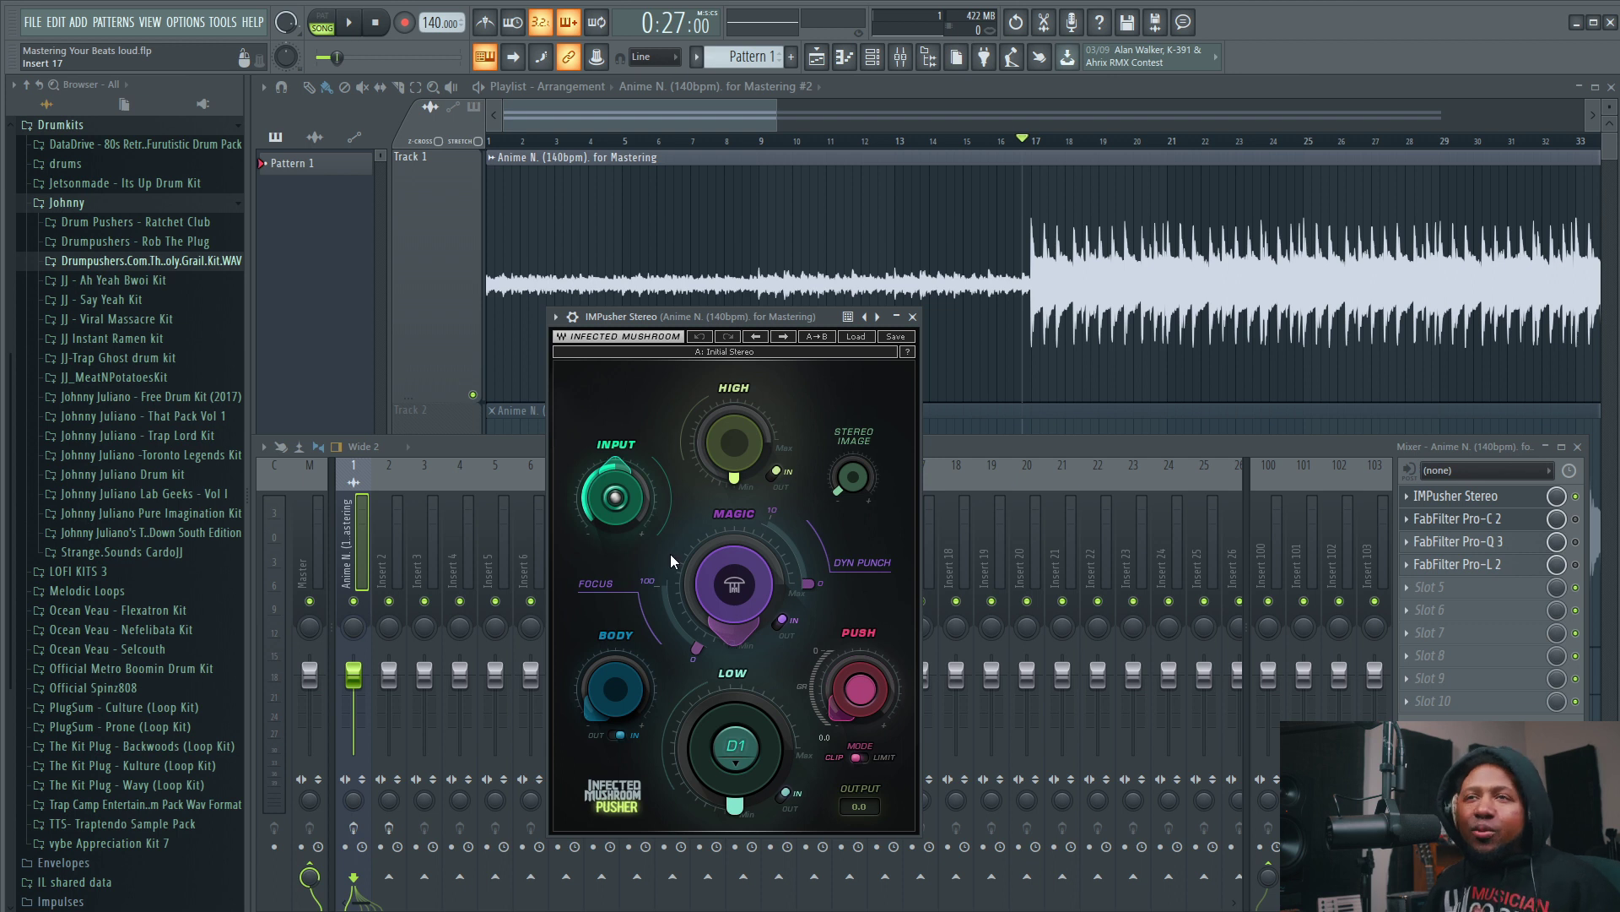
pyautogui.moveTo(719, 443)
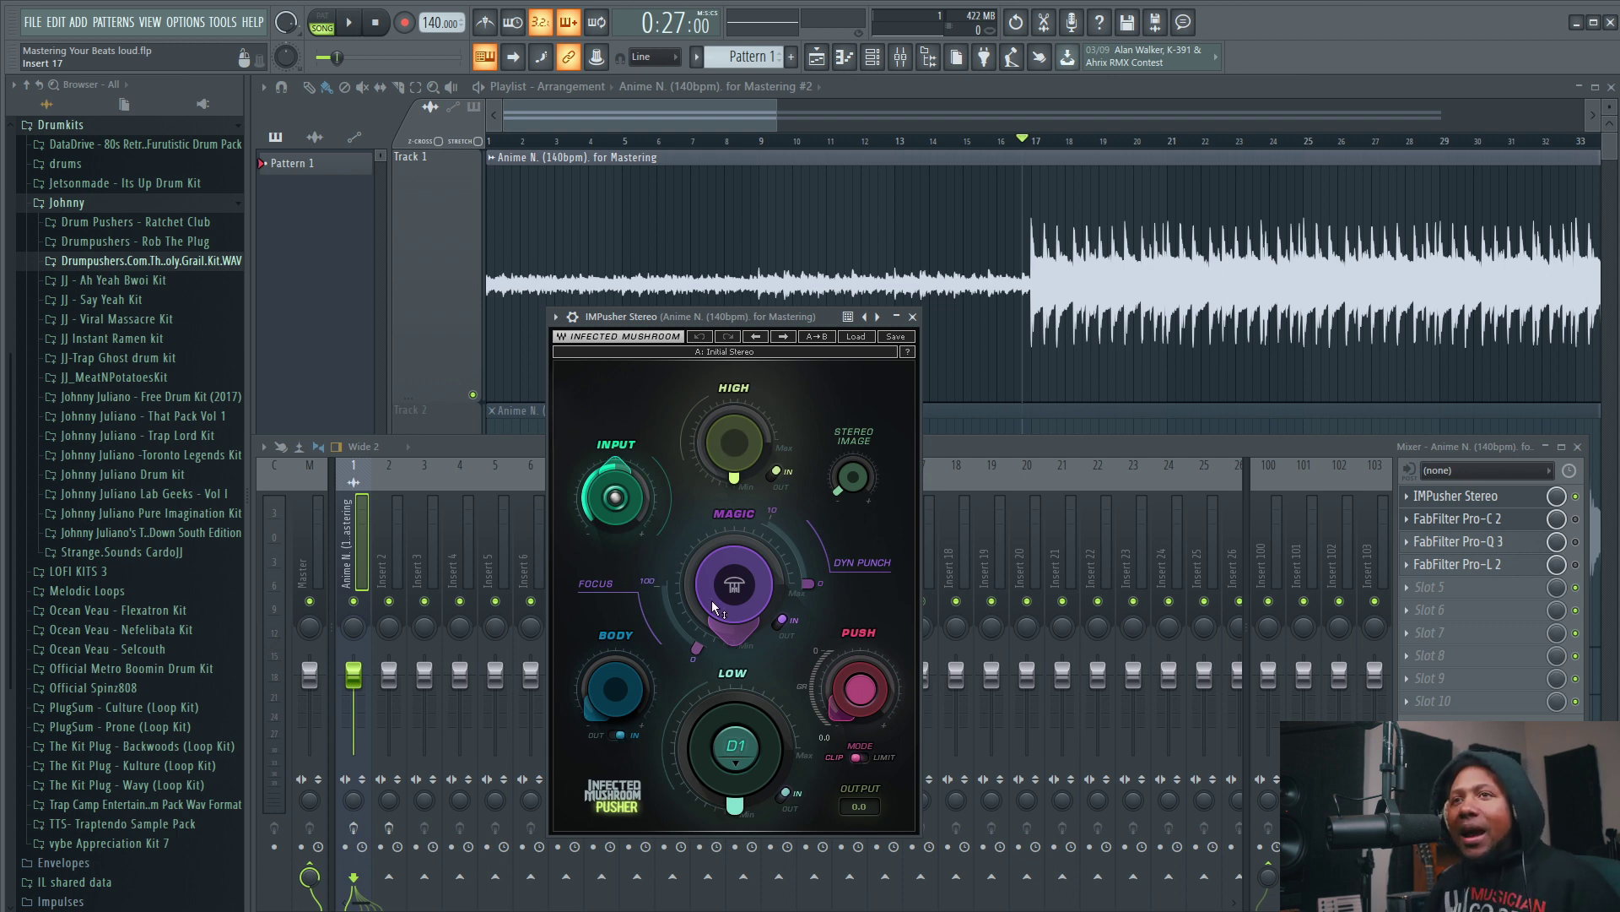
pyautogui.moveTo(842, 474)
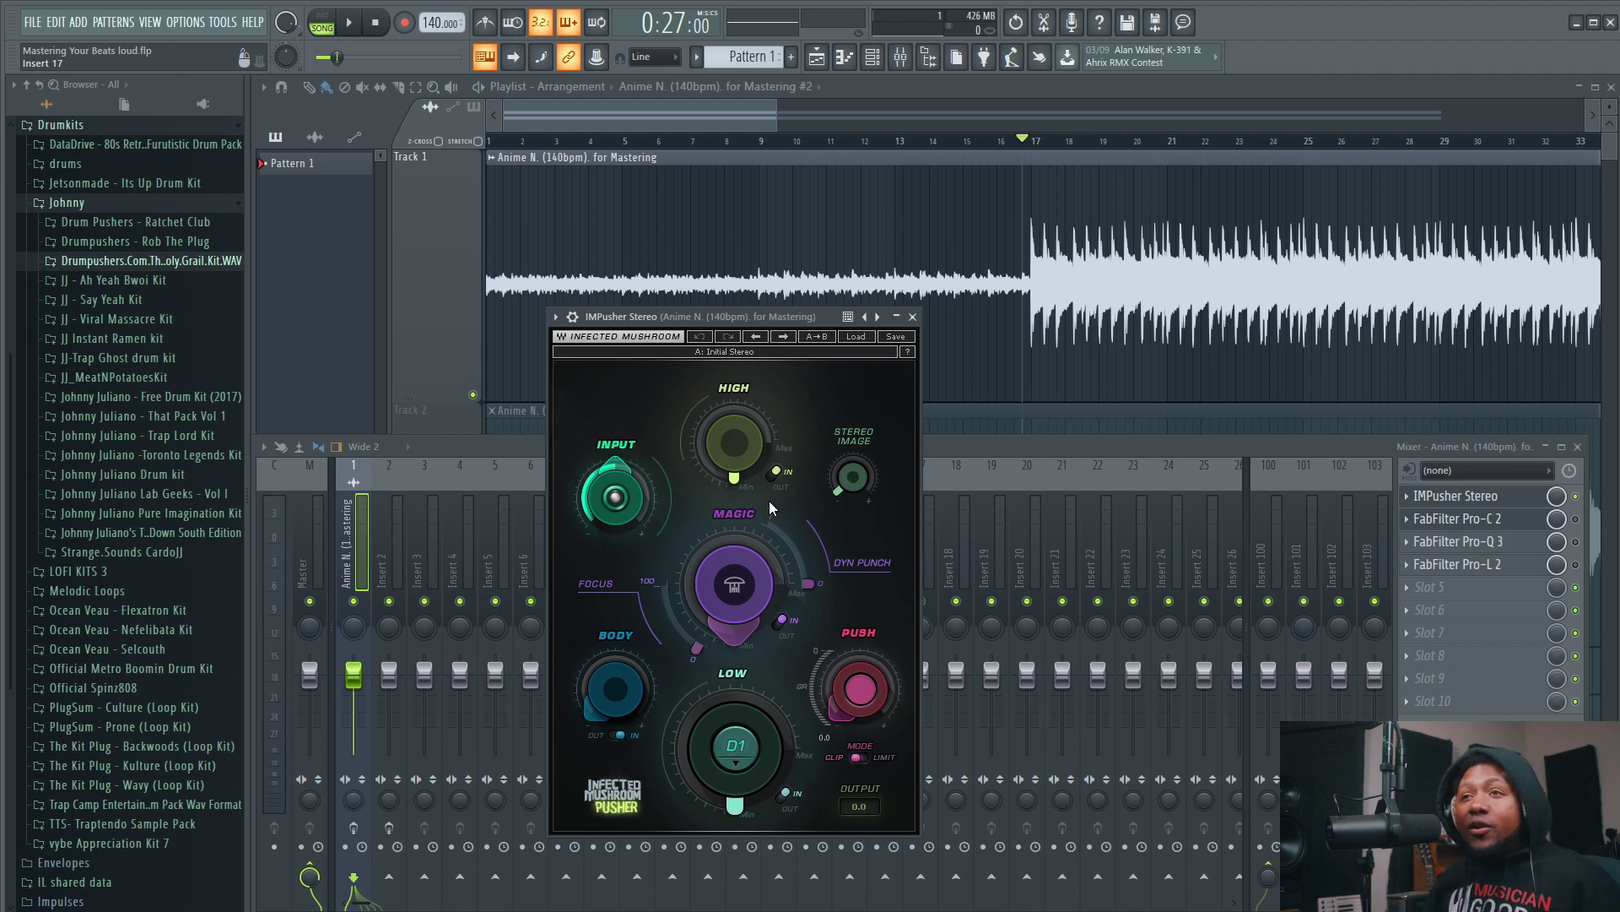
pyautogui.moveTo(619, 498)
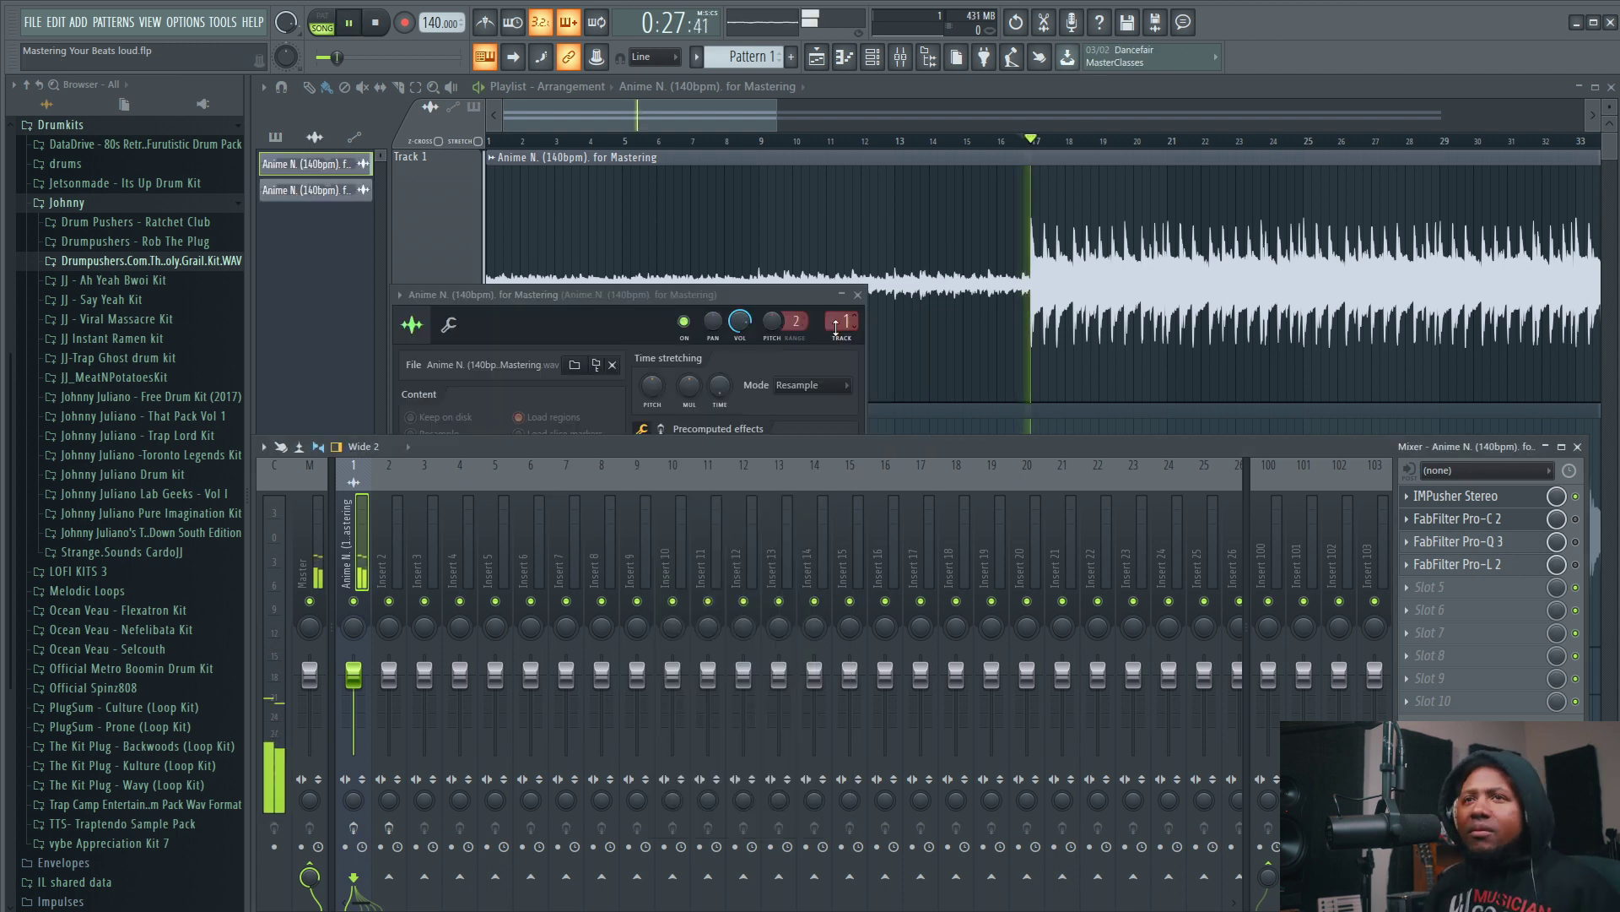
# - With the drop playing, set IMPusher Stereo's Input to 2.0 dB and Magic to 26.6
pyautogui.click(1469, 496)
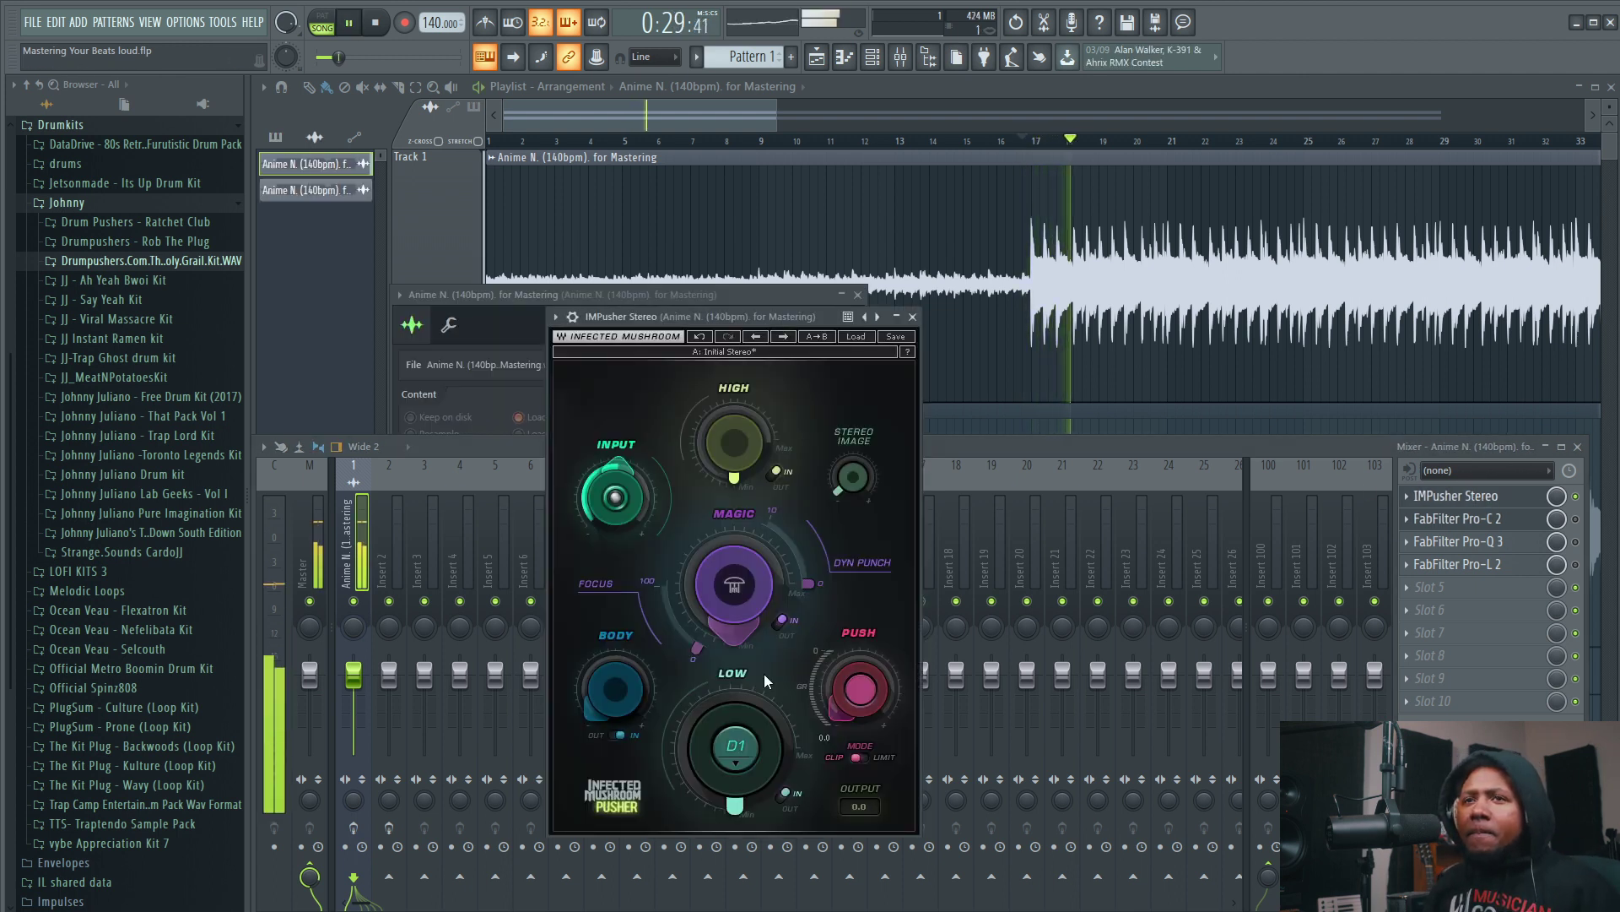
pyautogui.moveTo(616, 496); pyautogui.dragTo(609, 513)
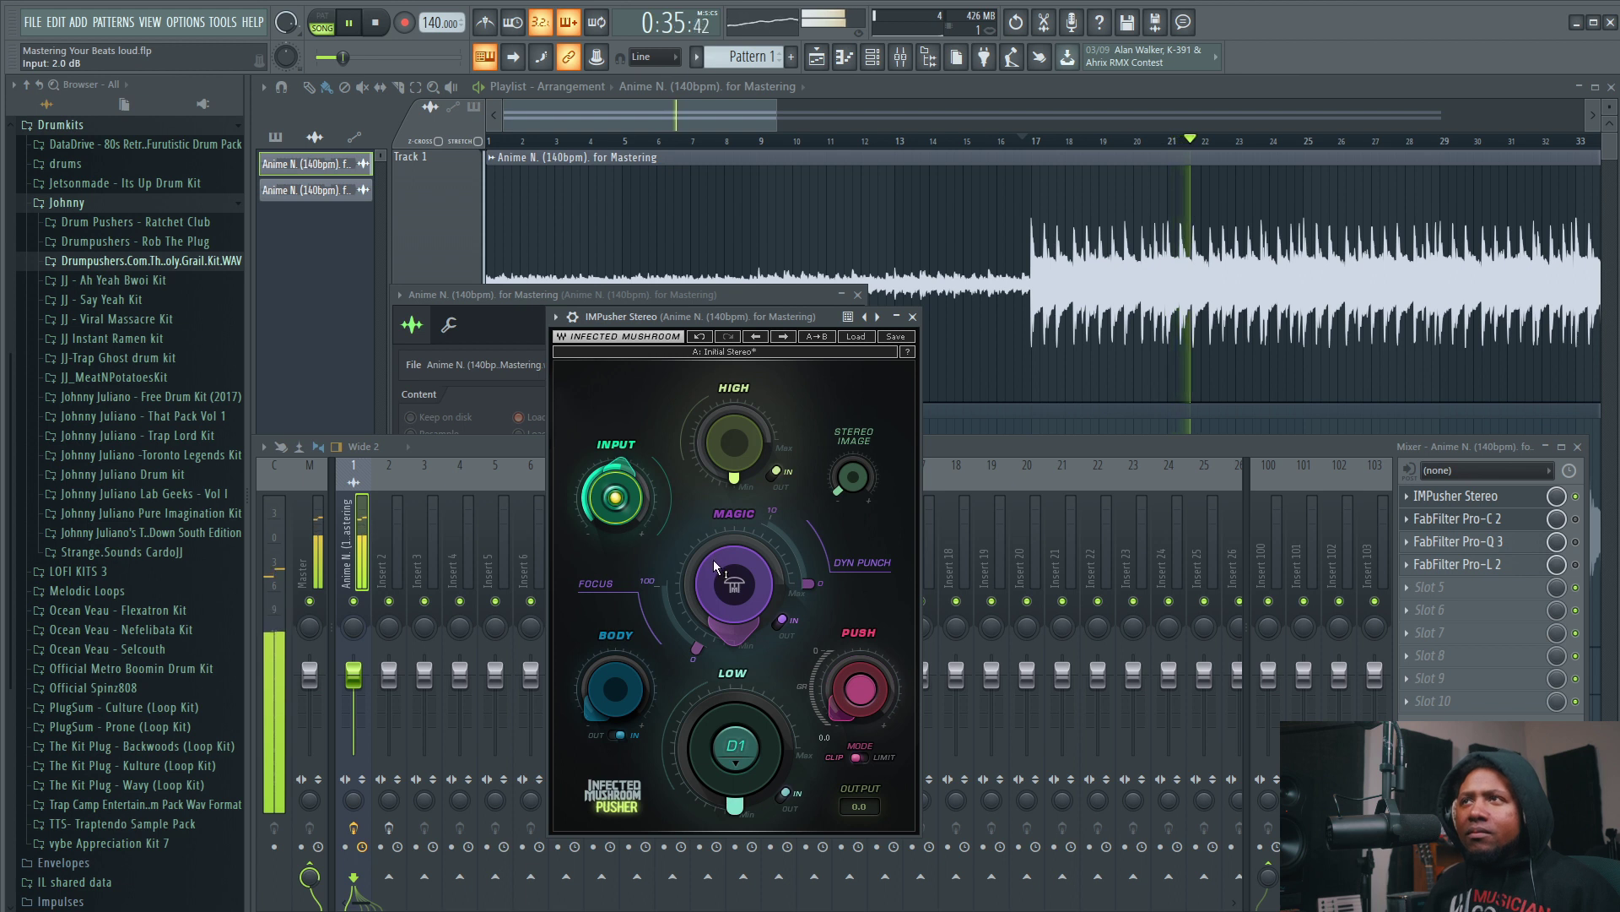
pyautogui.moveTo(713, 566)
pyautogui.mouseDown()
pyautogui.moveTo(713, 513)
pyautogui.moveTo(712, 540)
pyautogui.mouseUp()
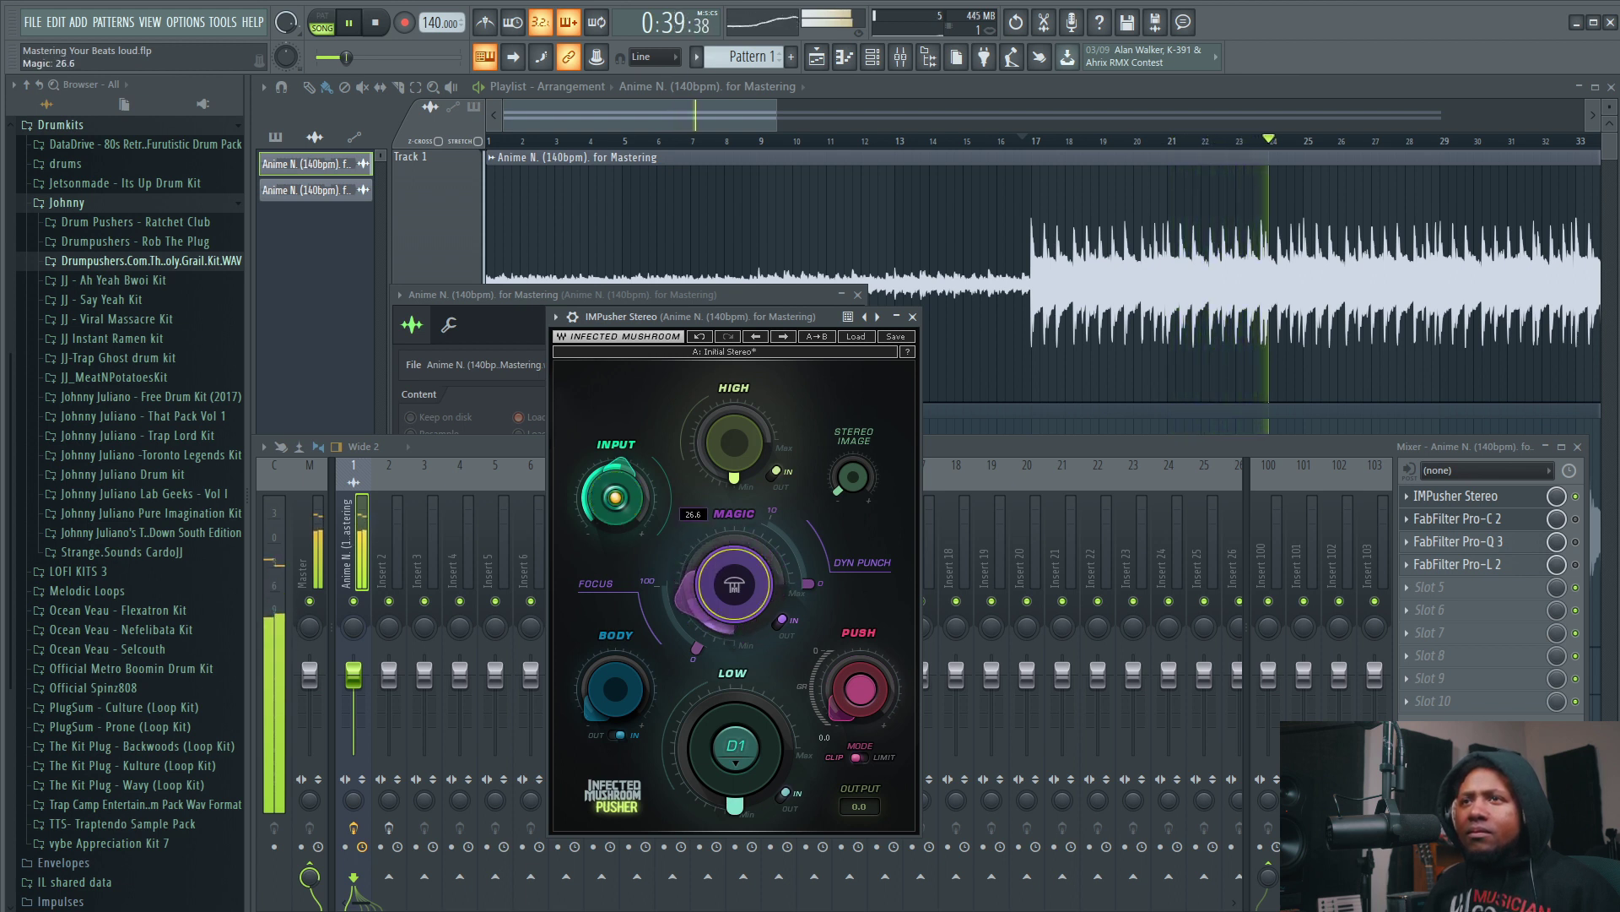
# - Raise IMPusher's High and Body, and set Stereo Image to 6.0 and Low to 8.0
pyautogui.moveTo(733, 429)
pyautogui.mouseDown()
pyautogui.moveTo(733, 400)
pyautogui.moveTo(733, 461)
pyautogui.mouseUp()
pyautogui.moveTo(853, 481)
pyautogui.mouseDown()
pyautogui.moveTo(854, 401)
pyautogui.moveTo(853, 457)
pyautogui.mouseUp()
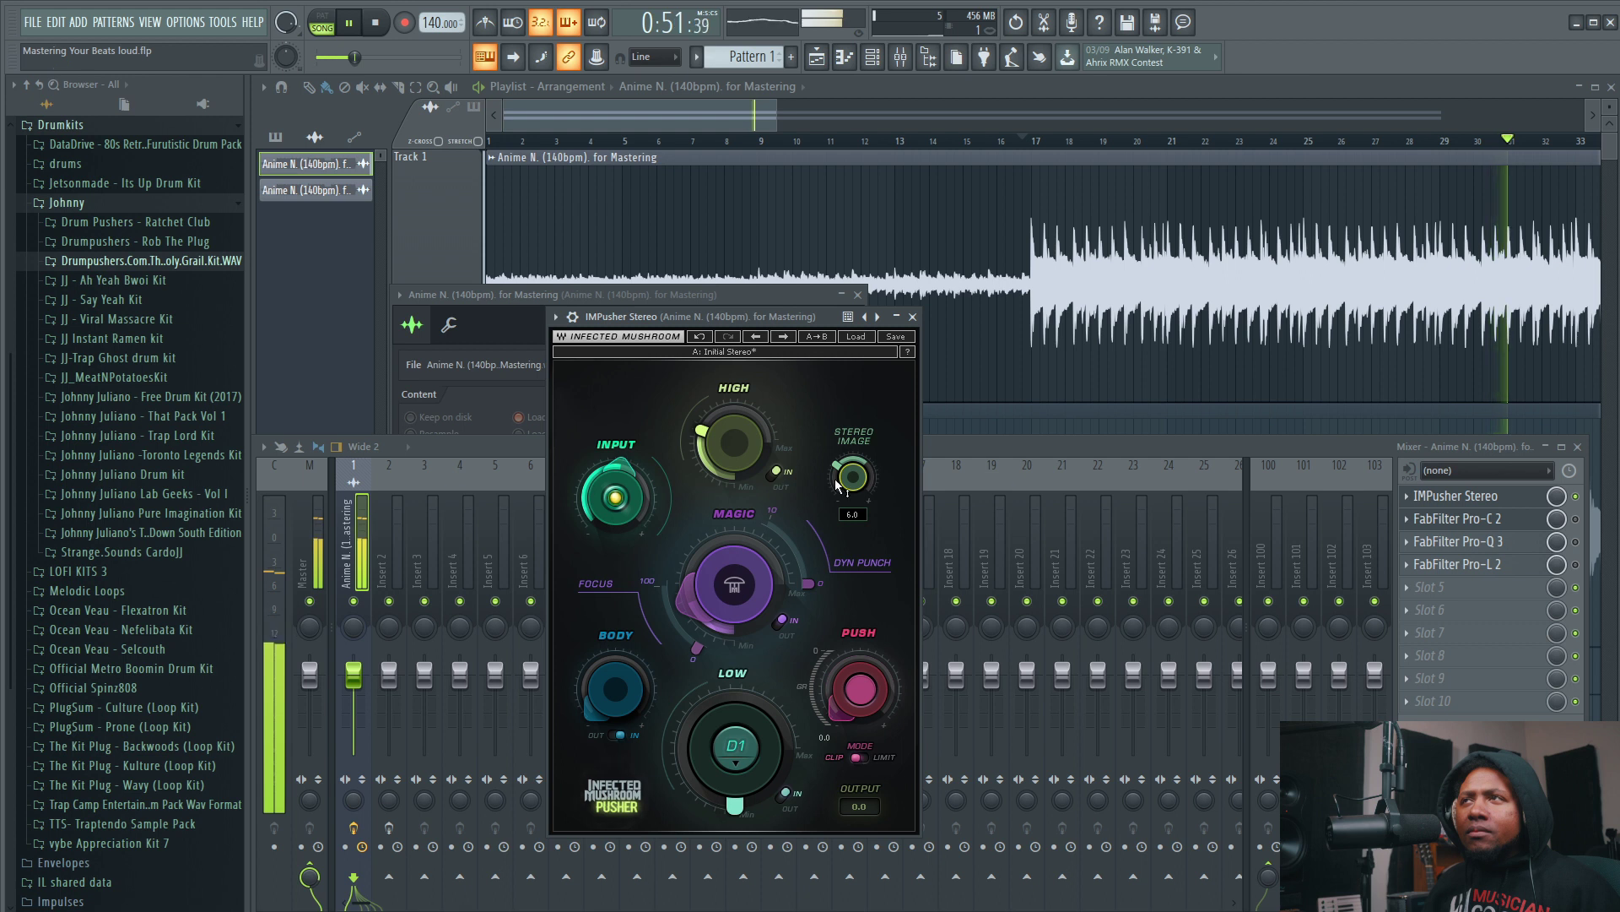
pyautogui.moveTo(616, 716)
pyautogui.mouseDown()
pyautogui.moveTo(615, 693)
pyautogui.moveTo(615, 714)
pyautogui.mouseUp()
pyautogui.moveTo(735, 751); pyautogui.dragTo(707, 776)
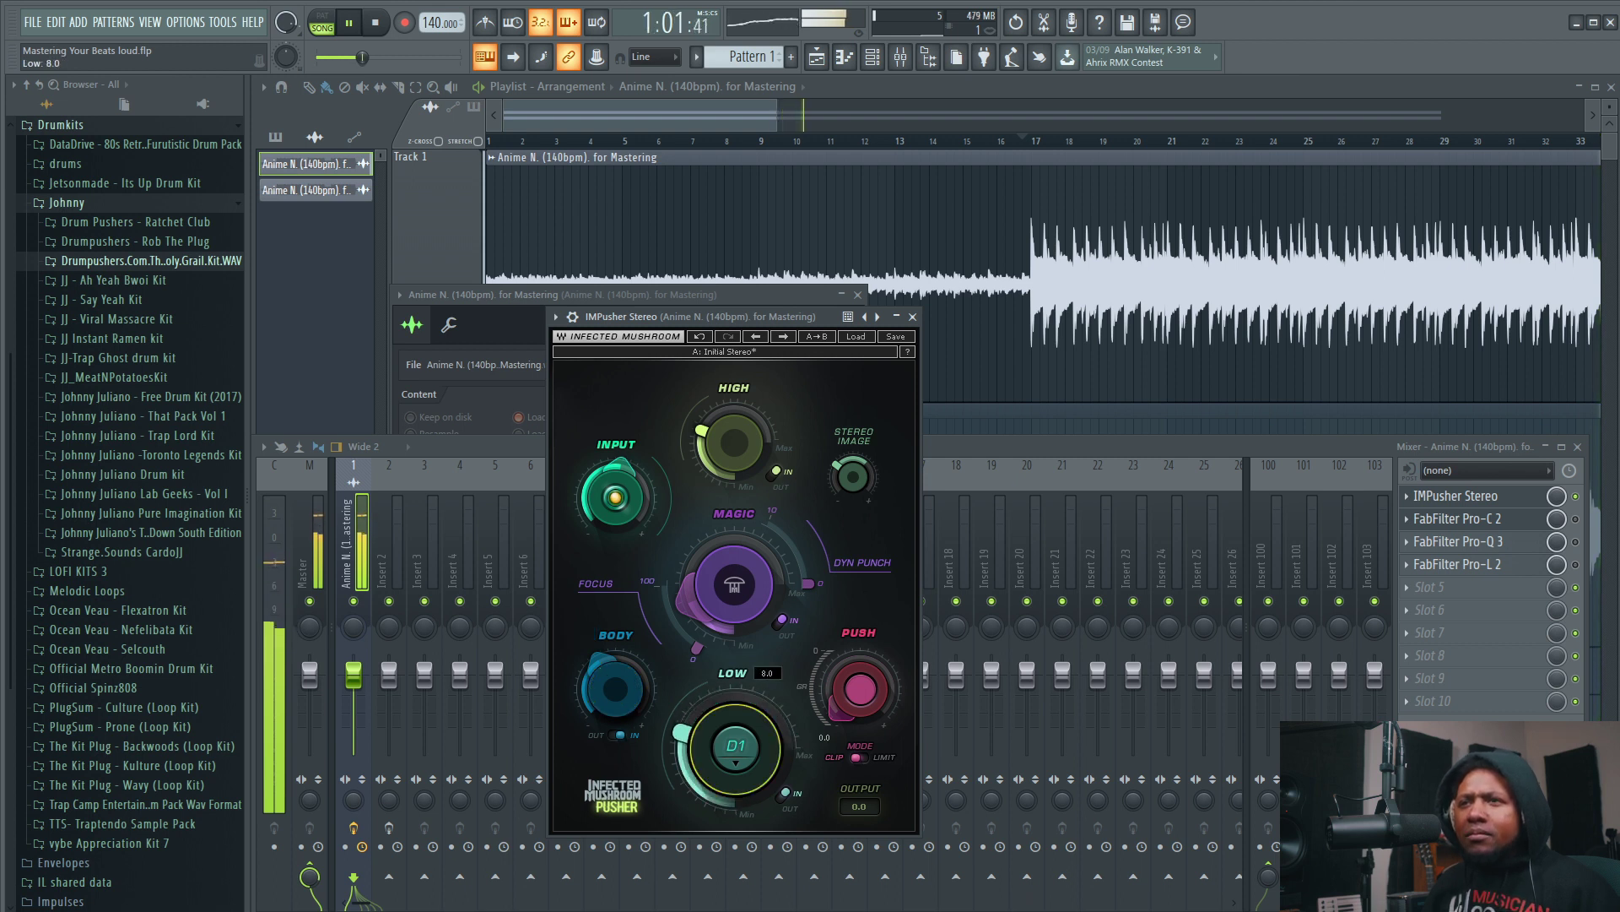
# - Toggle IMPusher Stereo's bypass during playback to compare the sound, stop playback and bring the plugin window forward
pyautogui.click(1577, 498)
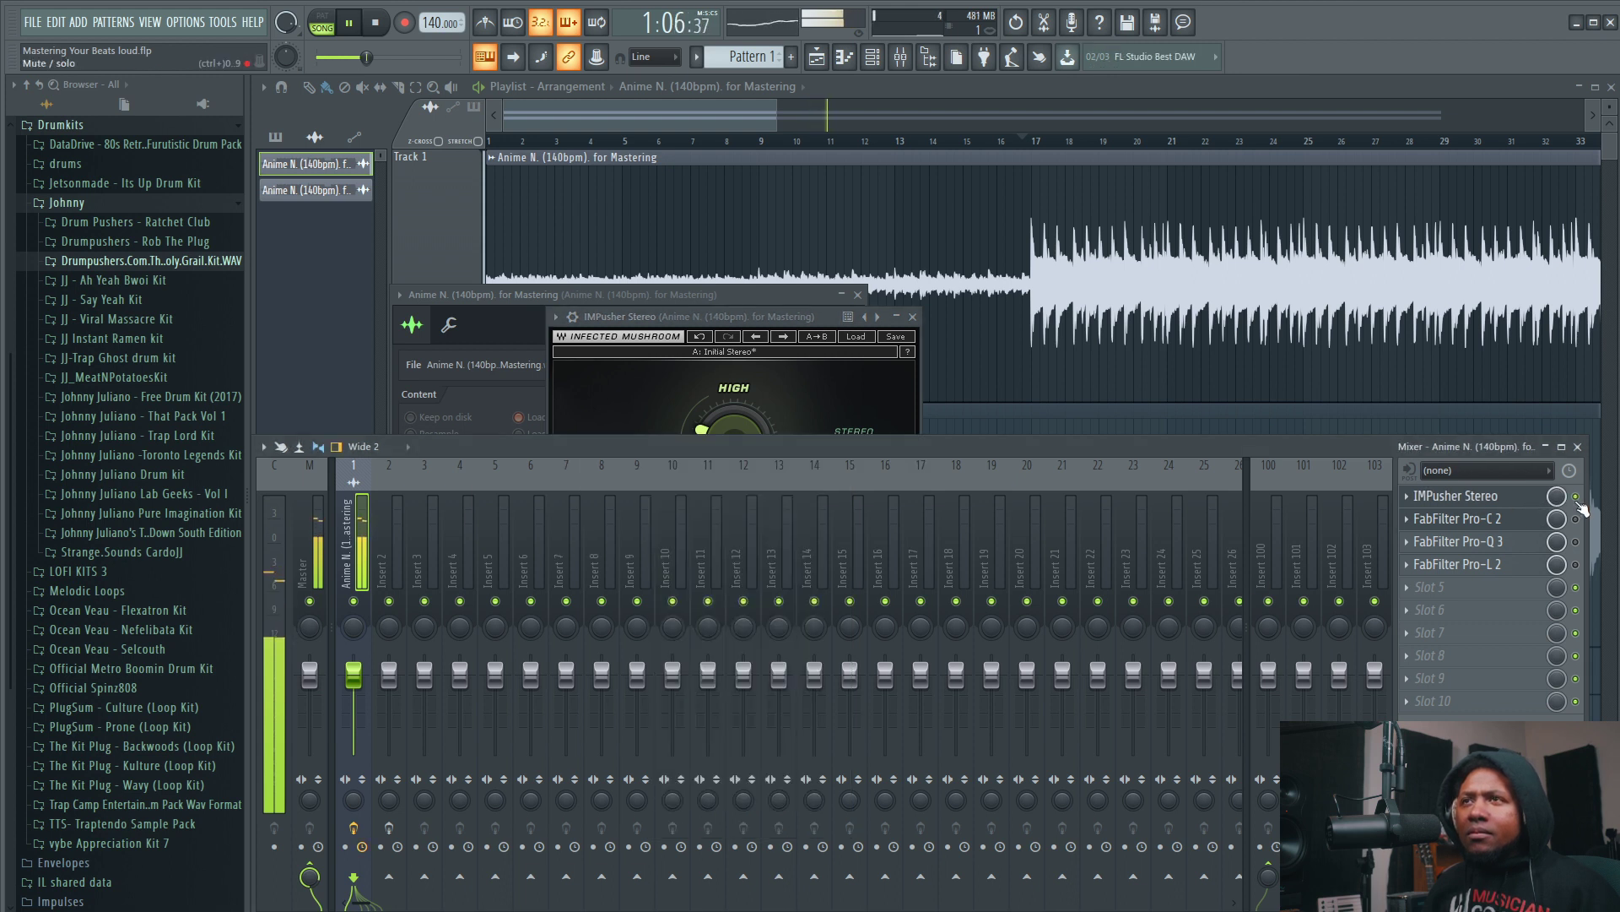
pyautogui.press('space')
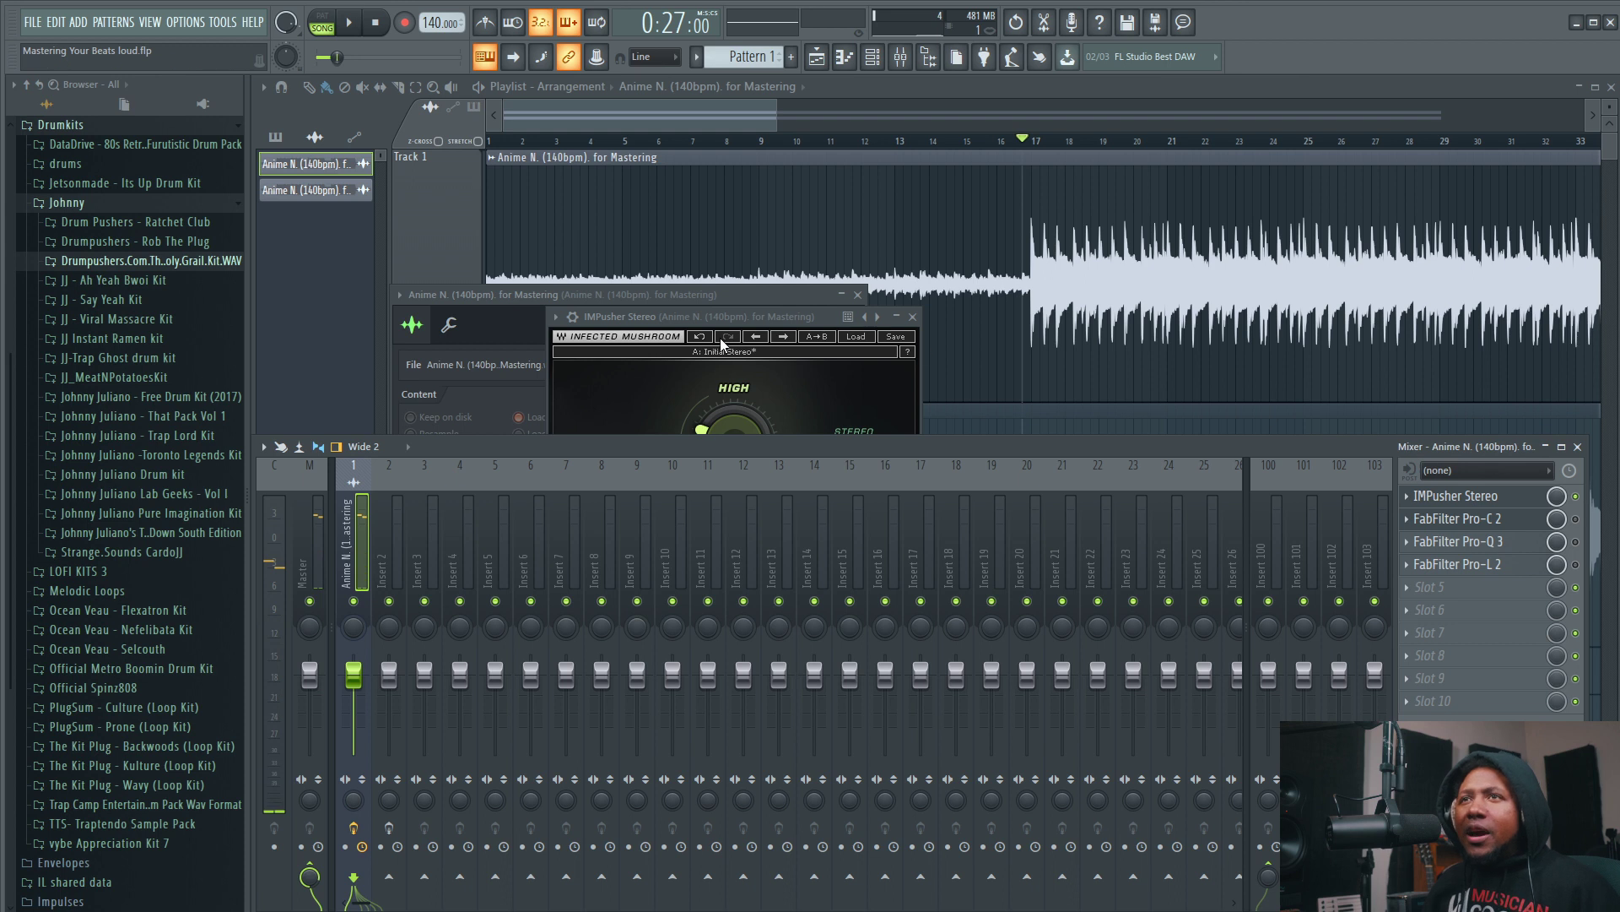
pyautogui.moveTo(705, 313); pyautogui.dragTo(680, 285)
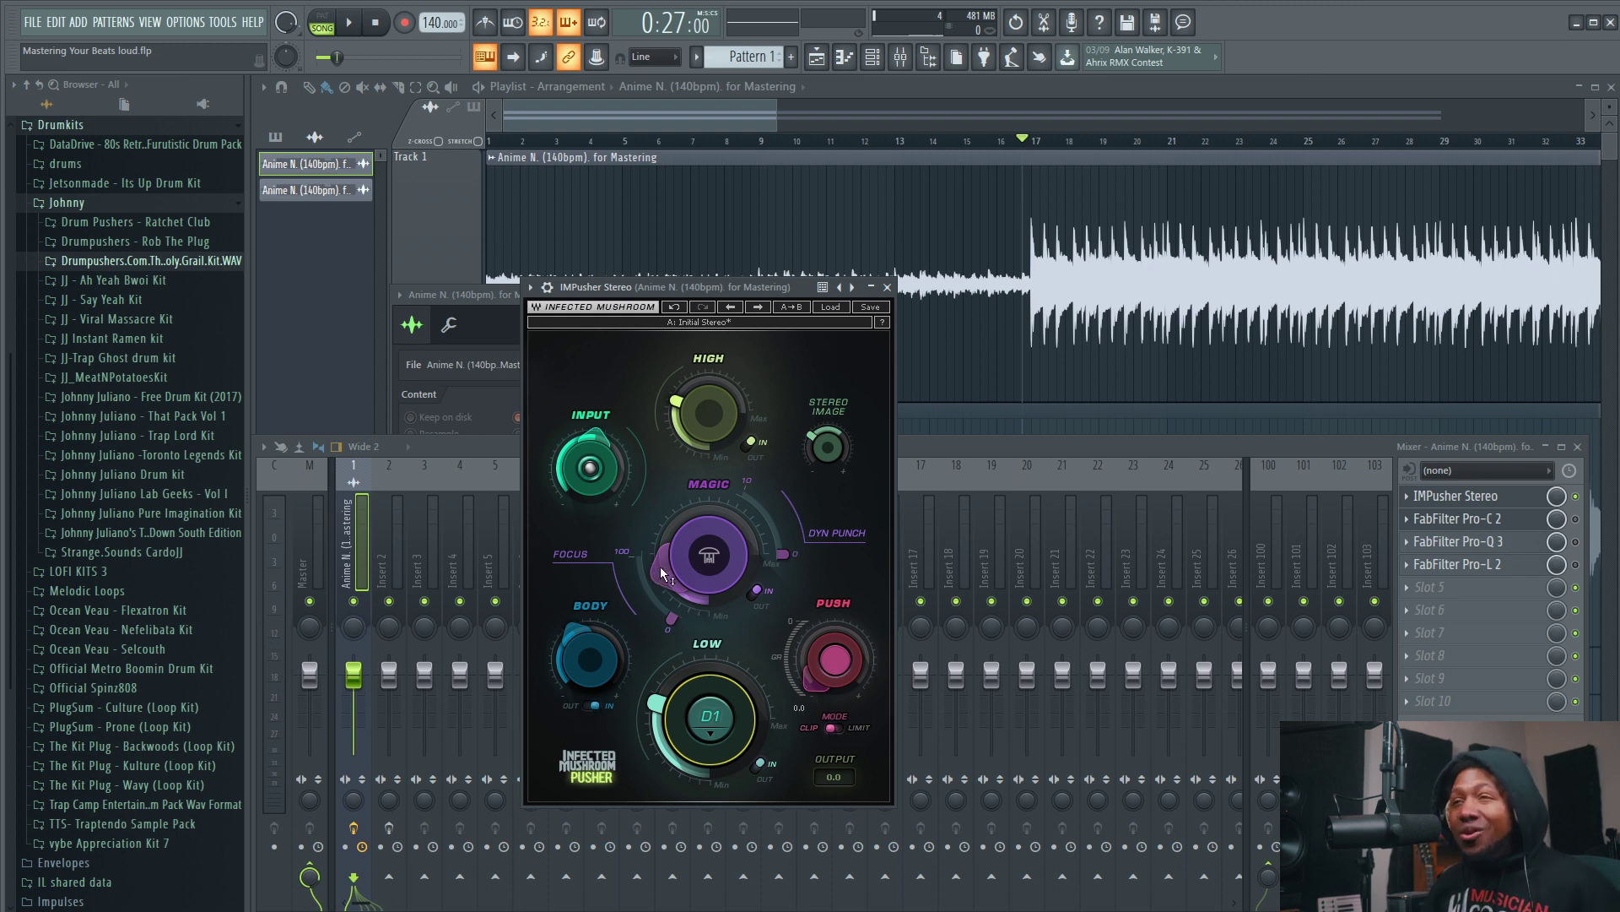
# - Play the drop once with IMPusher Stereo bypassed and once with it re-enabled, and close the plugin
pyautogui.click(1581, 509)
pyautogui.press('space')
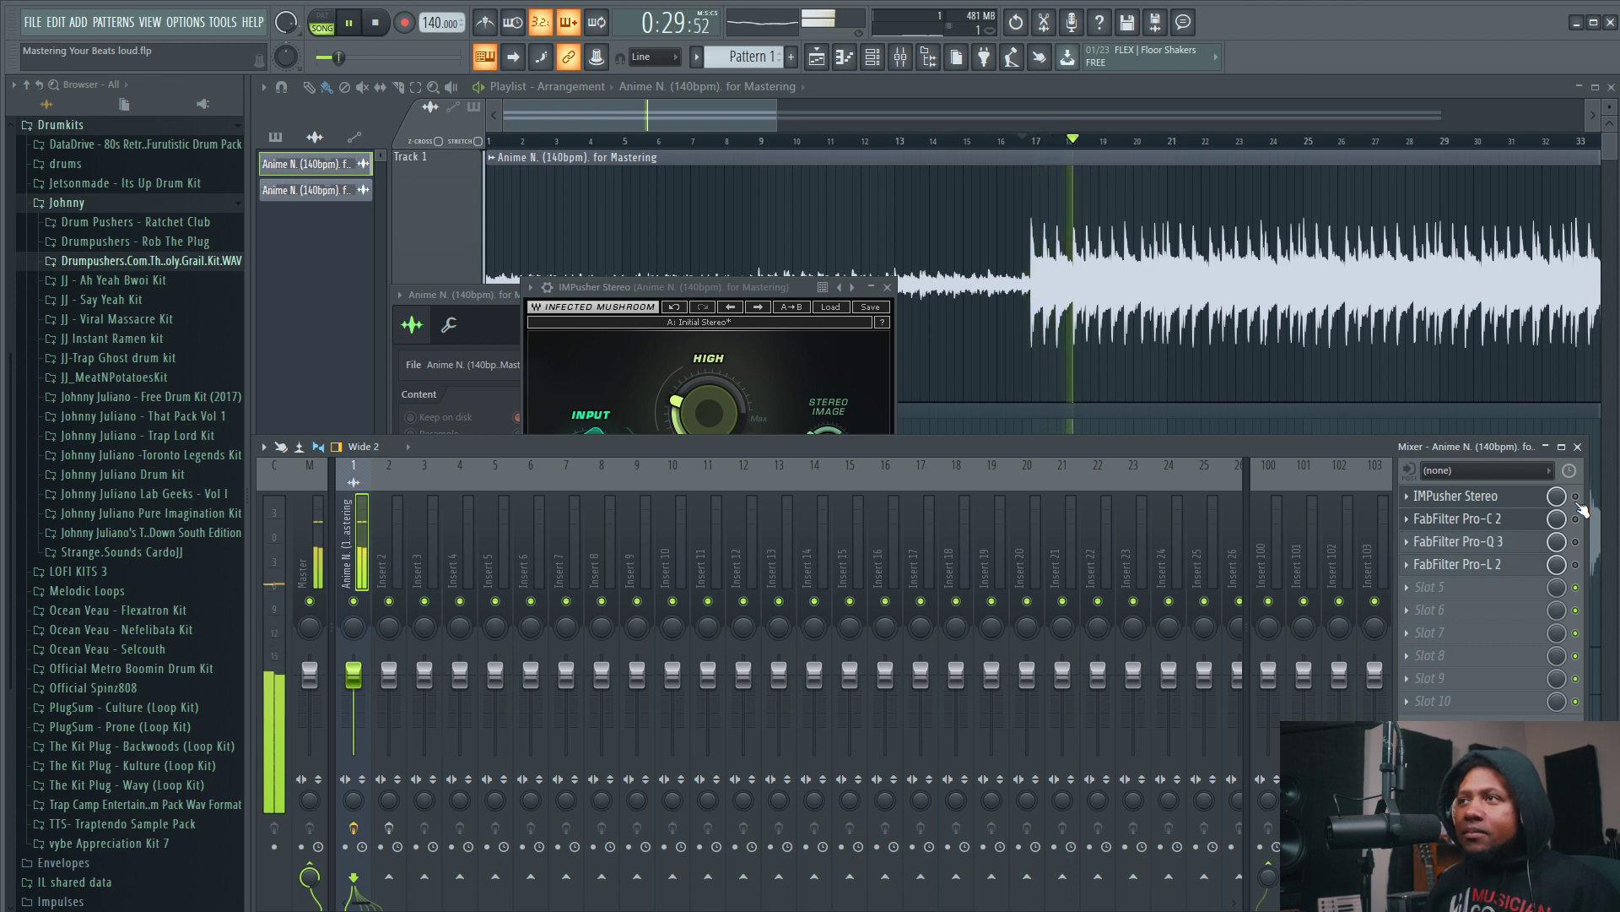
pyautogui.press('space')
pyautogui.click(1576, 497)
pyautogui.press('space')
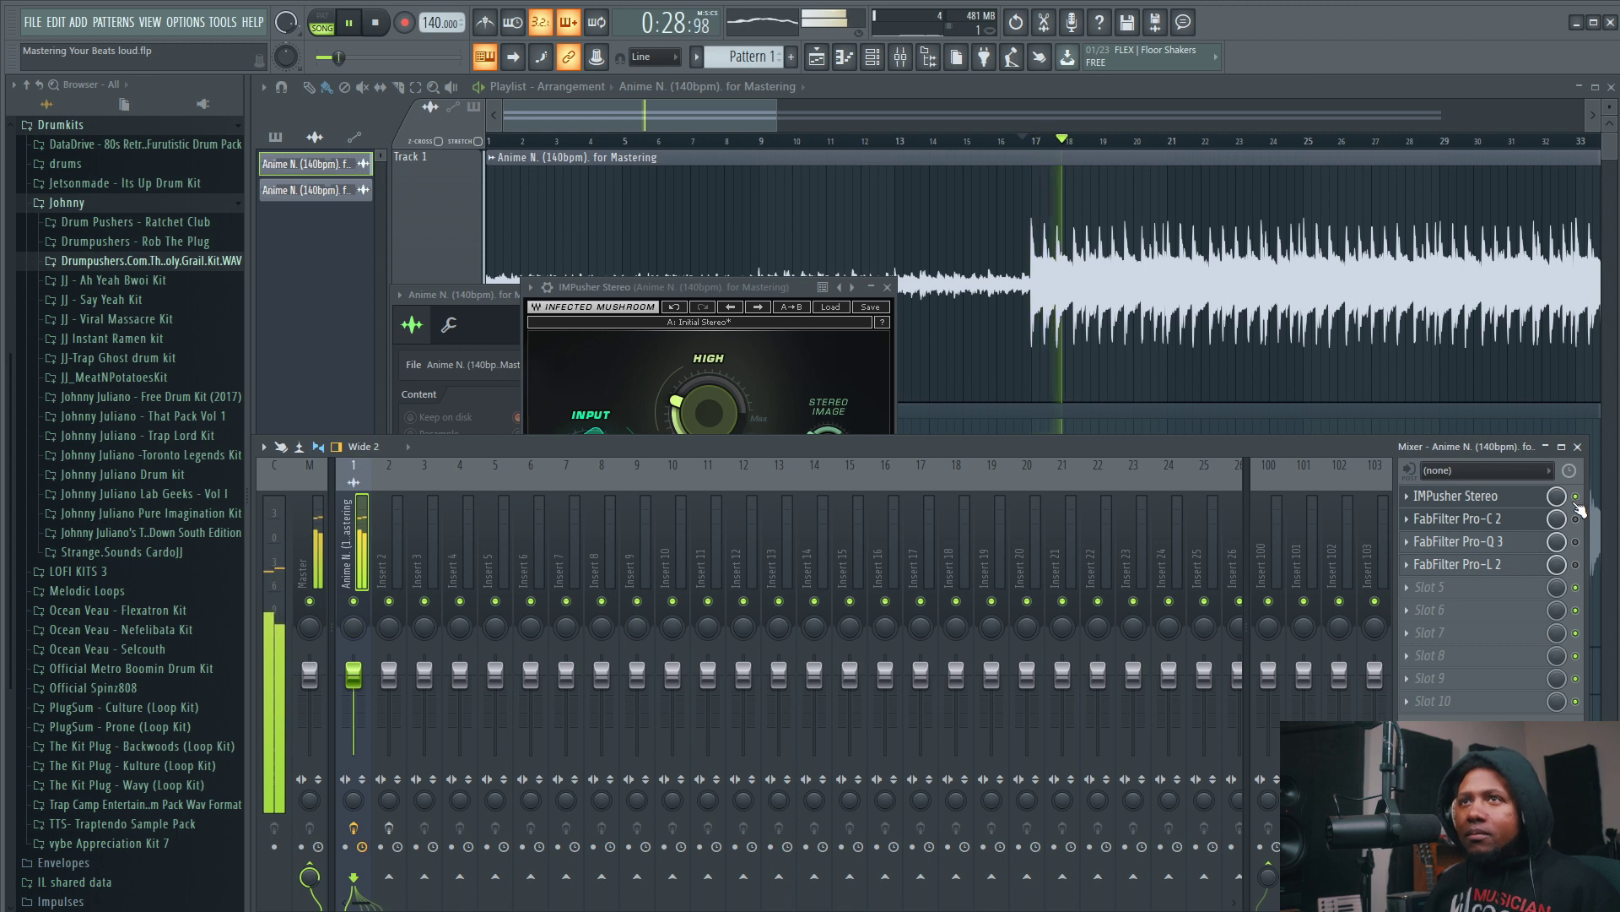
pyautogui.press('space')
pyautogui.click(765, 286)
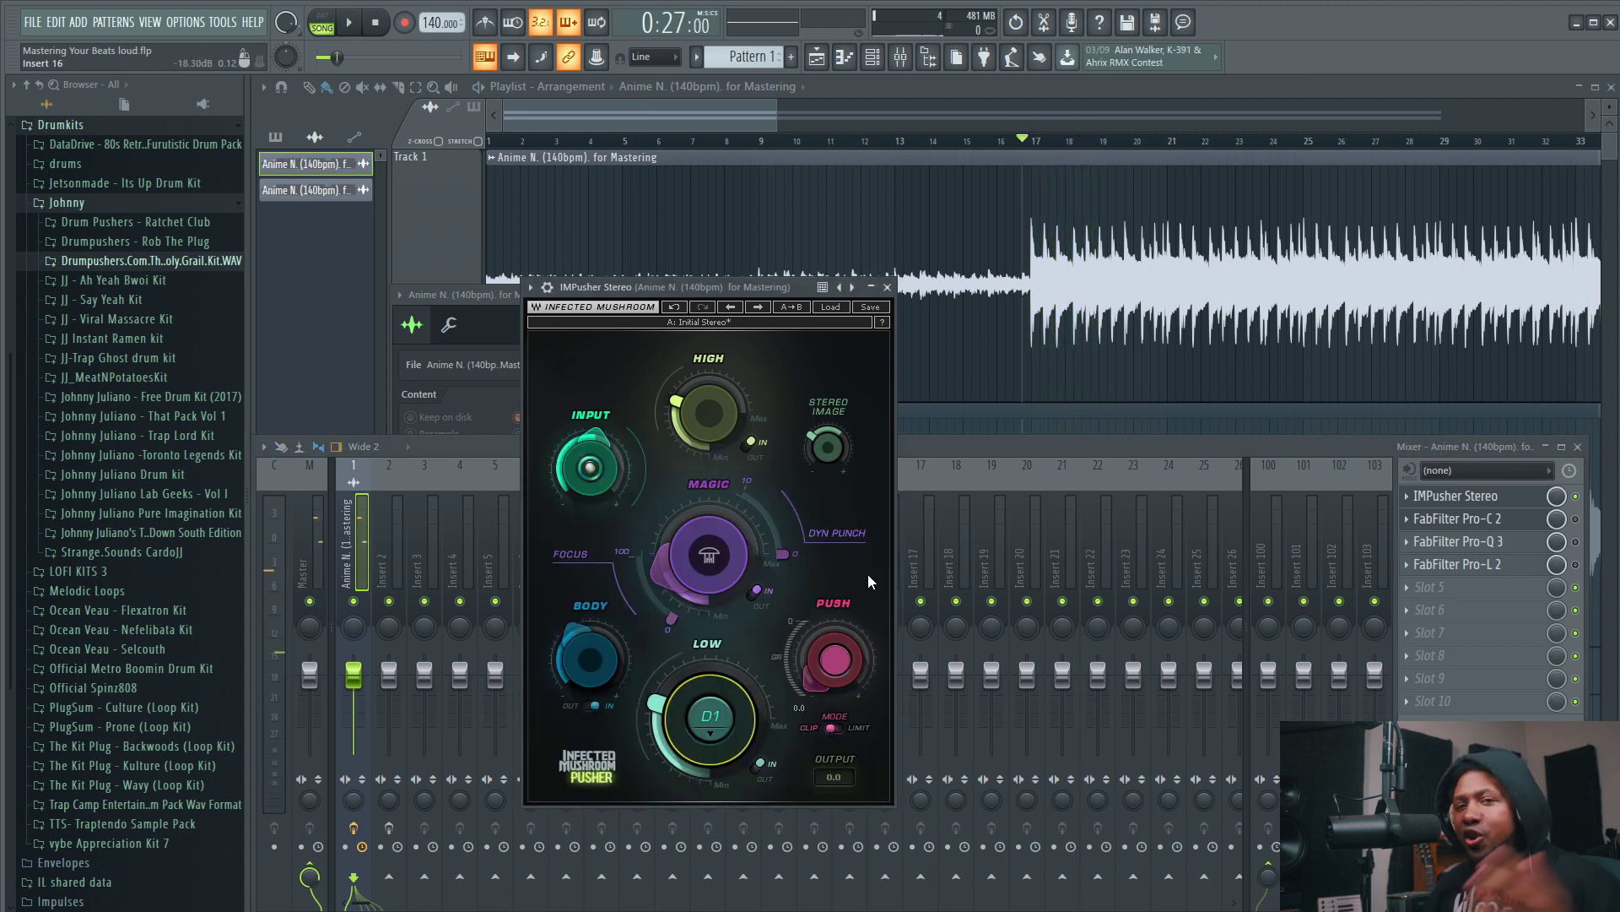
pyautogui.click(887, 287)
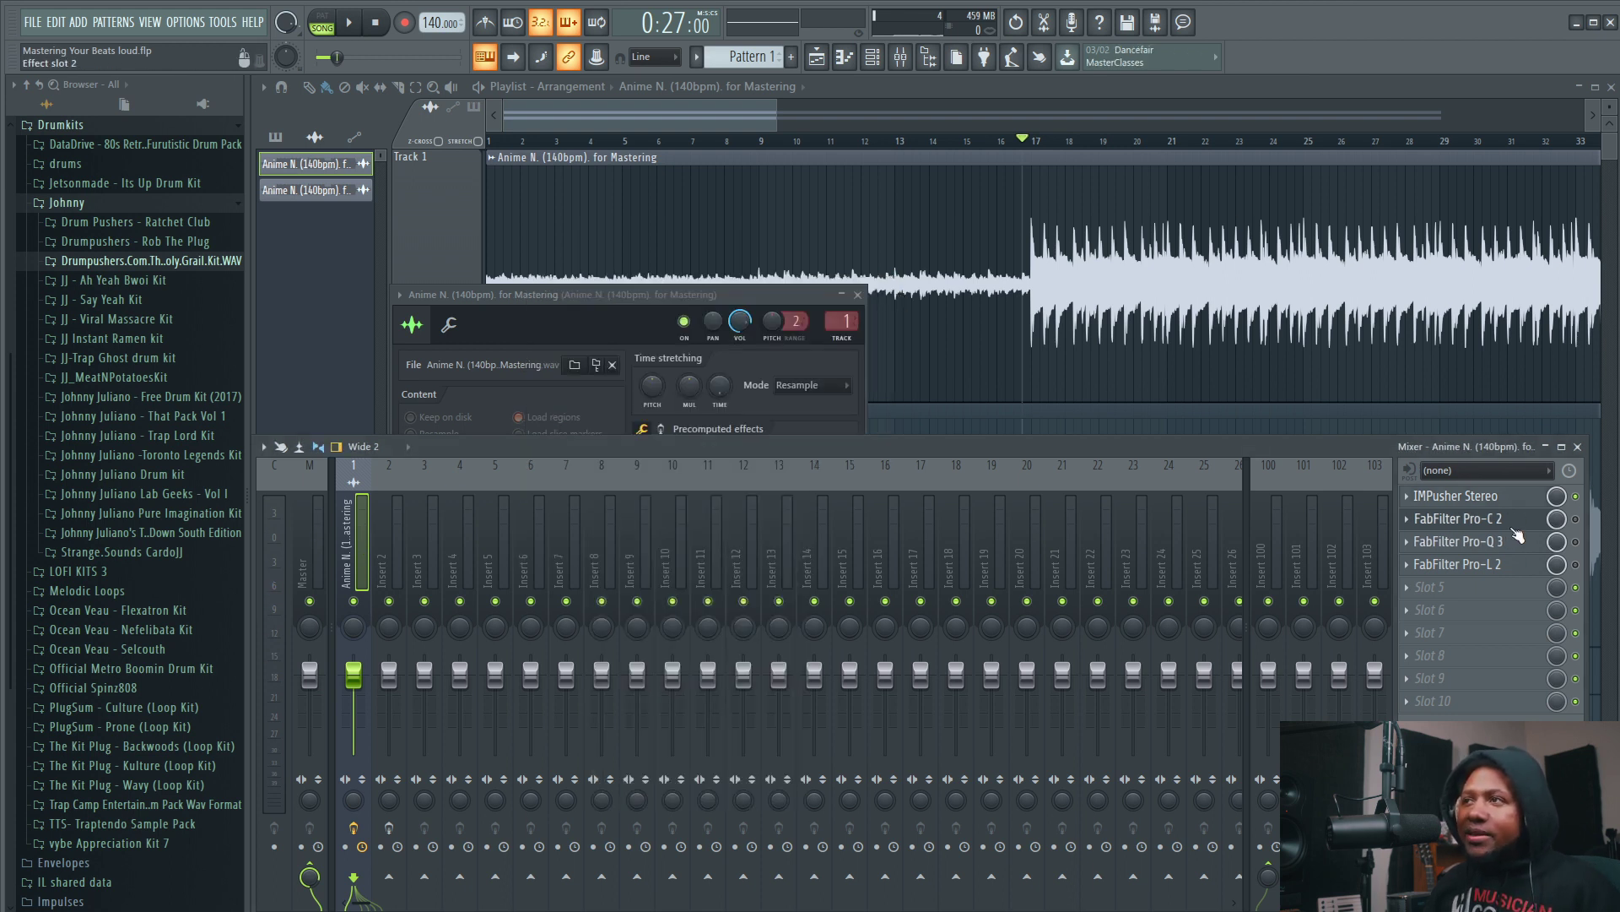
# - Open FabFilter Pro-C 2 on the insert, set its style to Bus and turn on auto release
pyautogui.click(1504, 523)
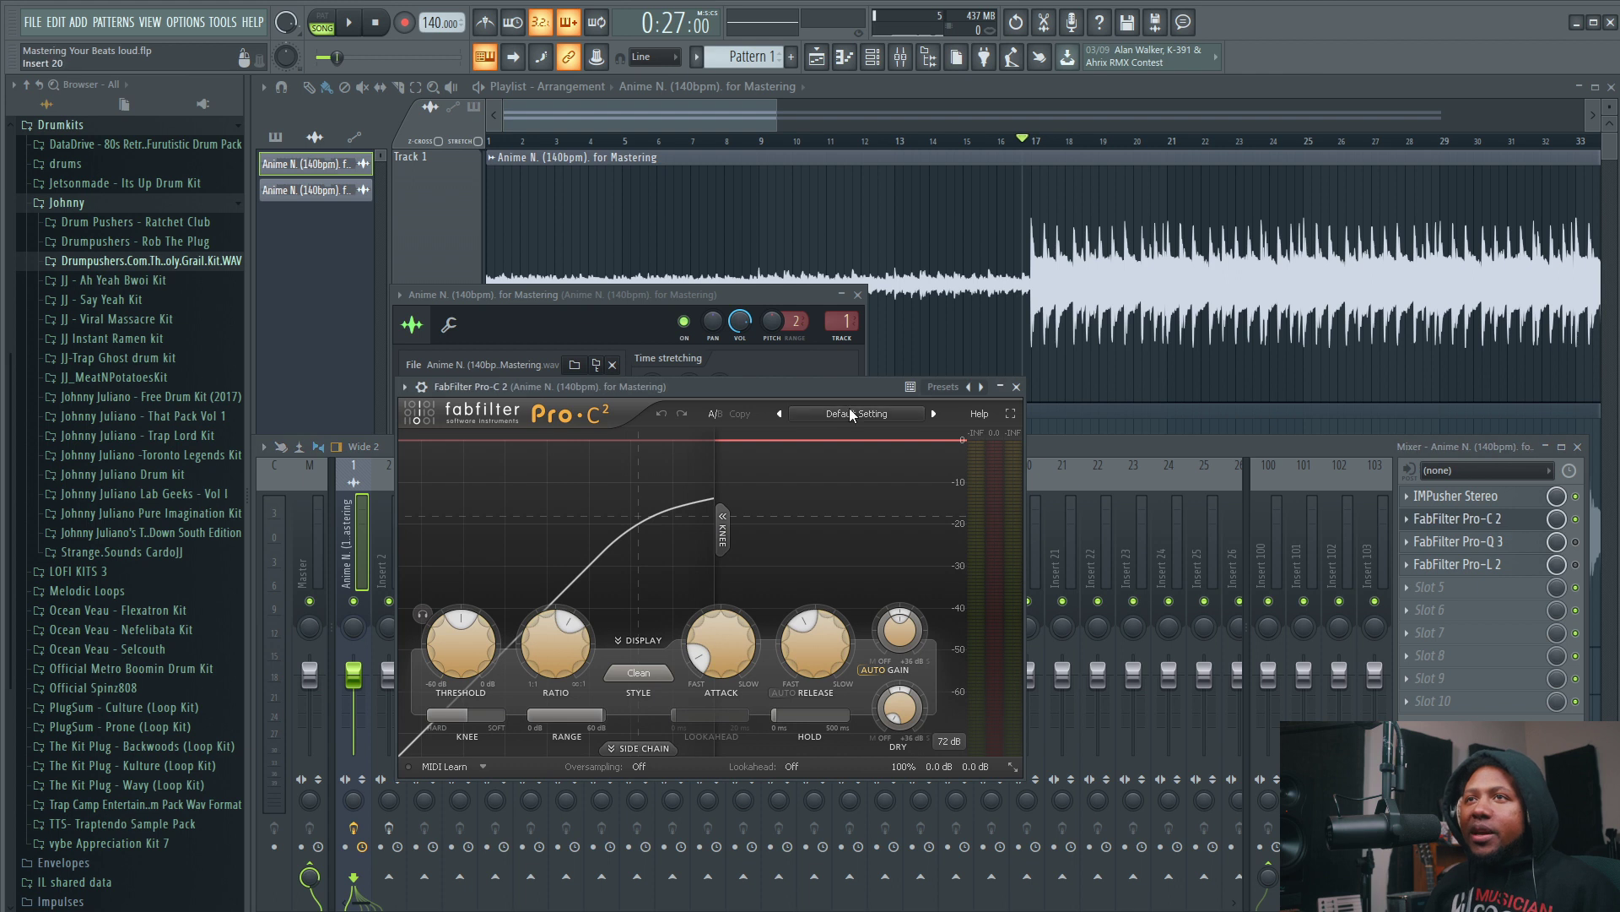
pyautogui.moveTo(813, 390); pyautogui.dragTo(838, 396)
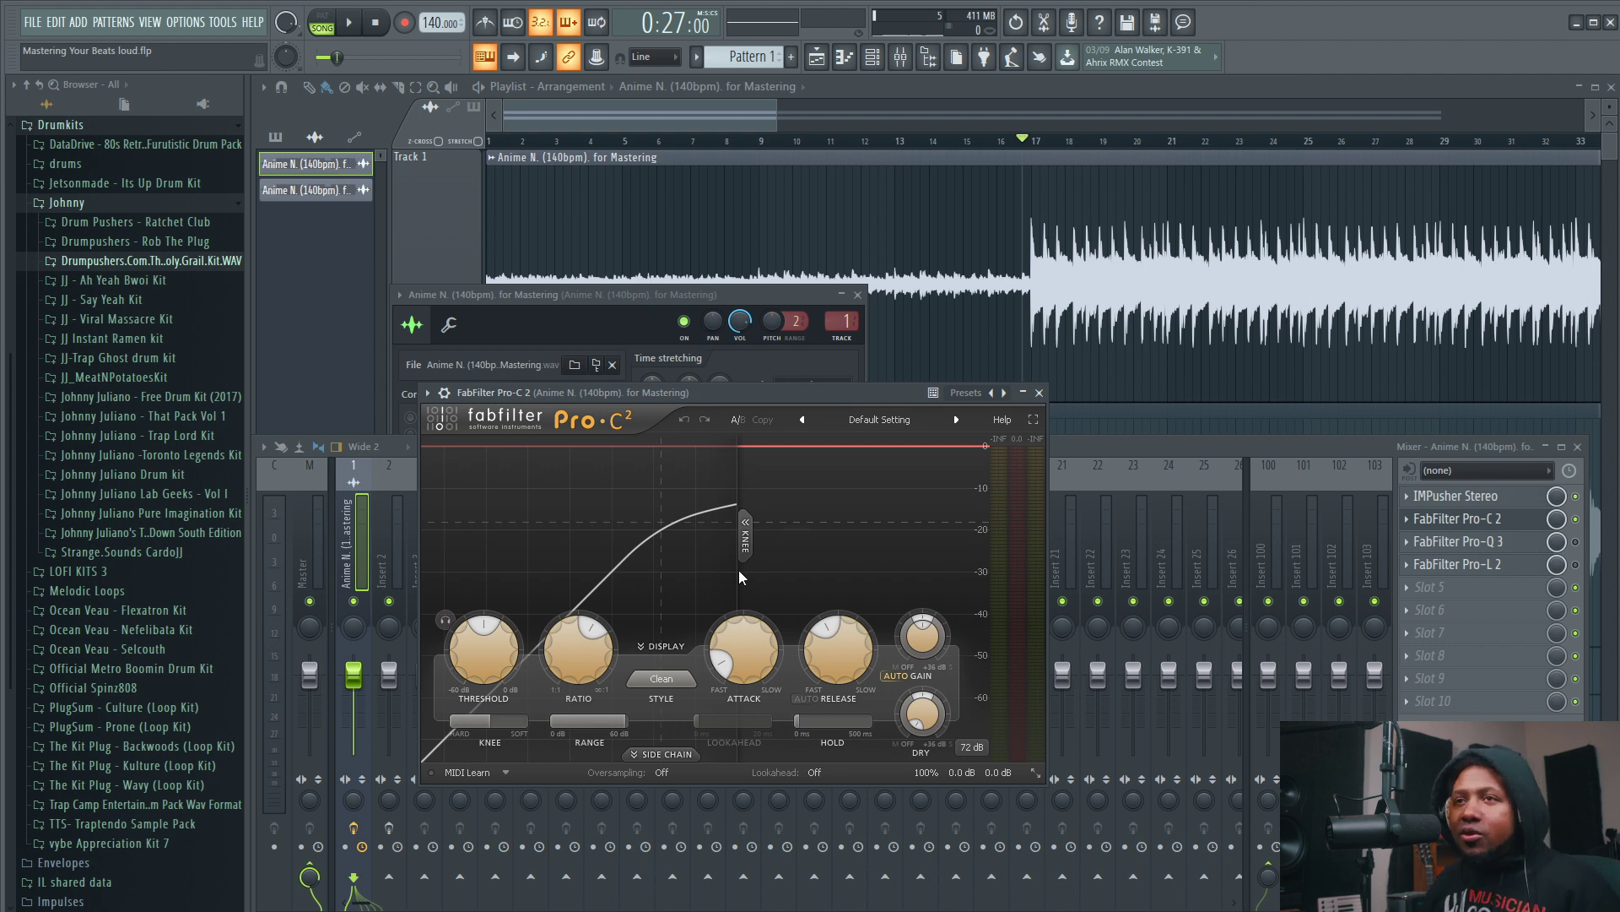
pyautogui.click(667, 681)
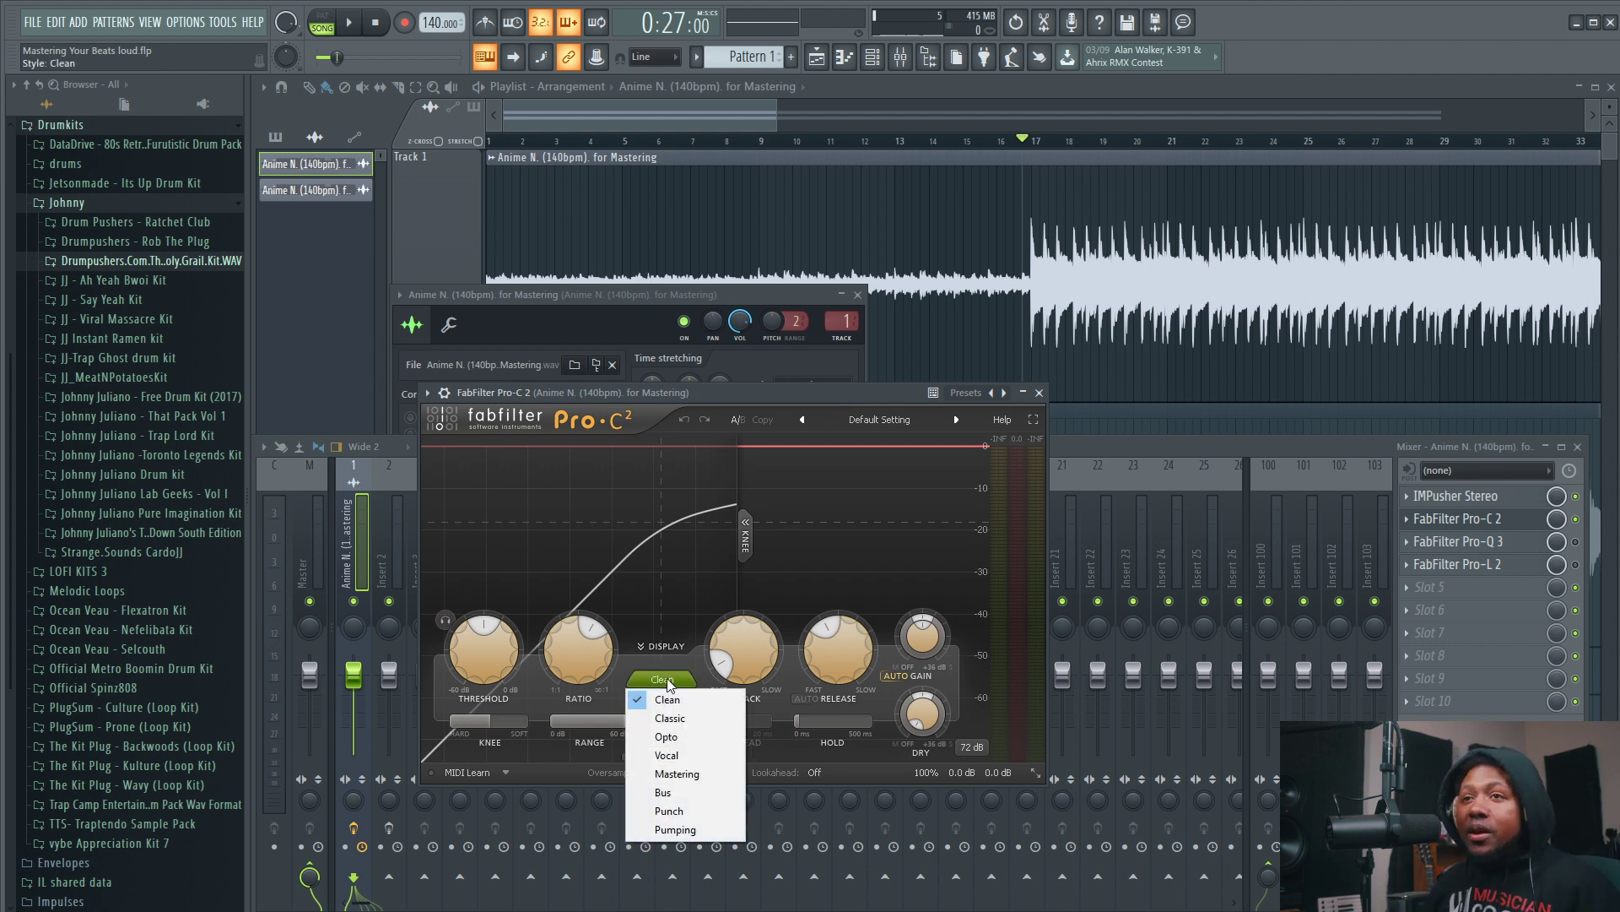
pyautogui.click(680, 794)
pyautogui.moveTo(560, 670)
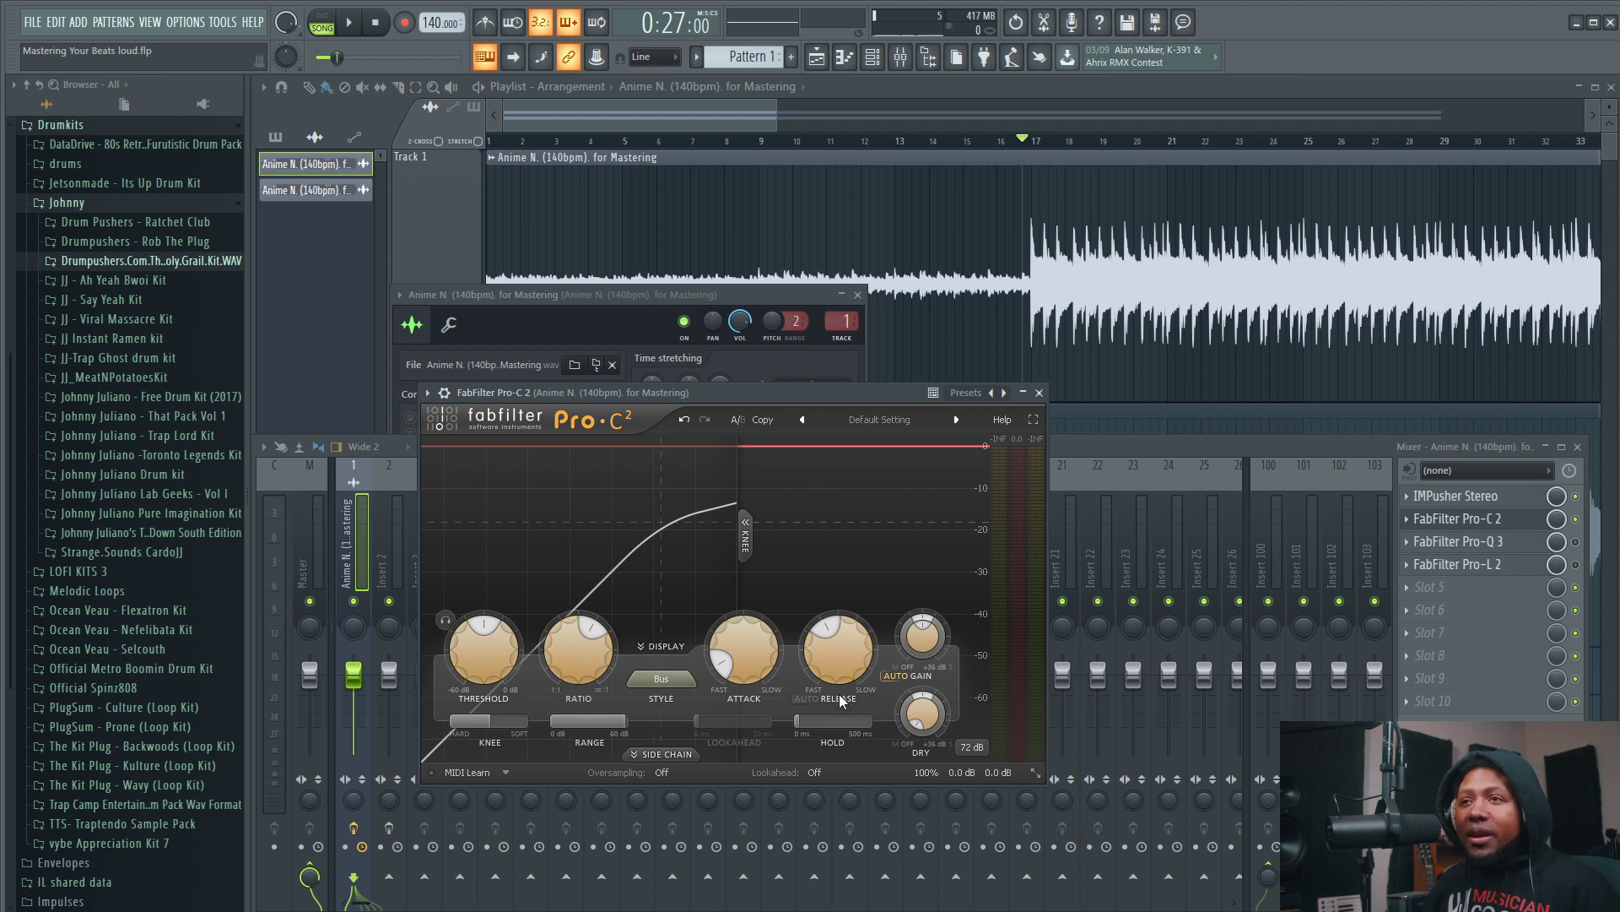
pyautogui.click(806, 695)
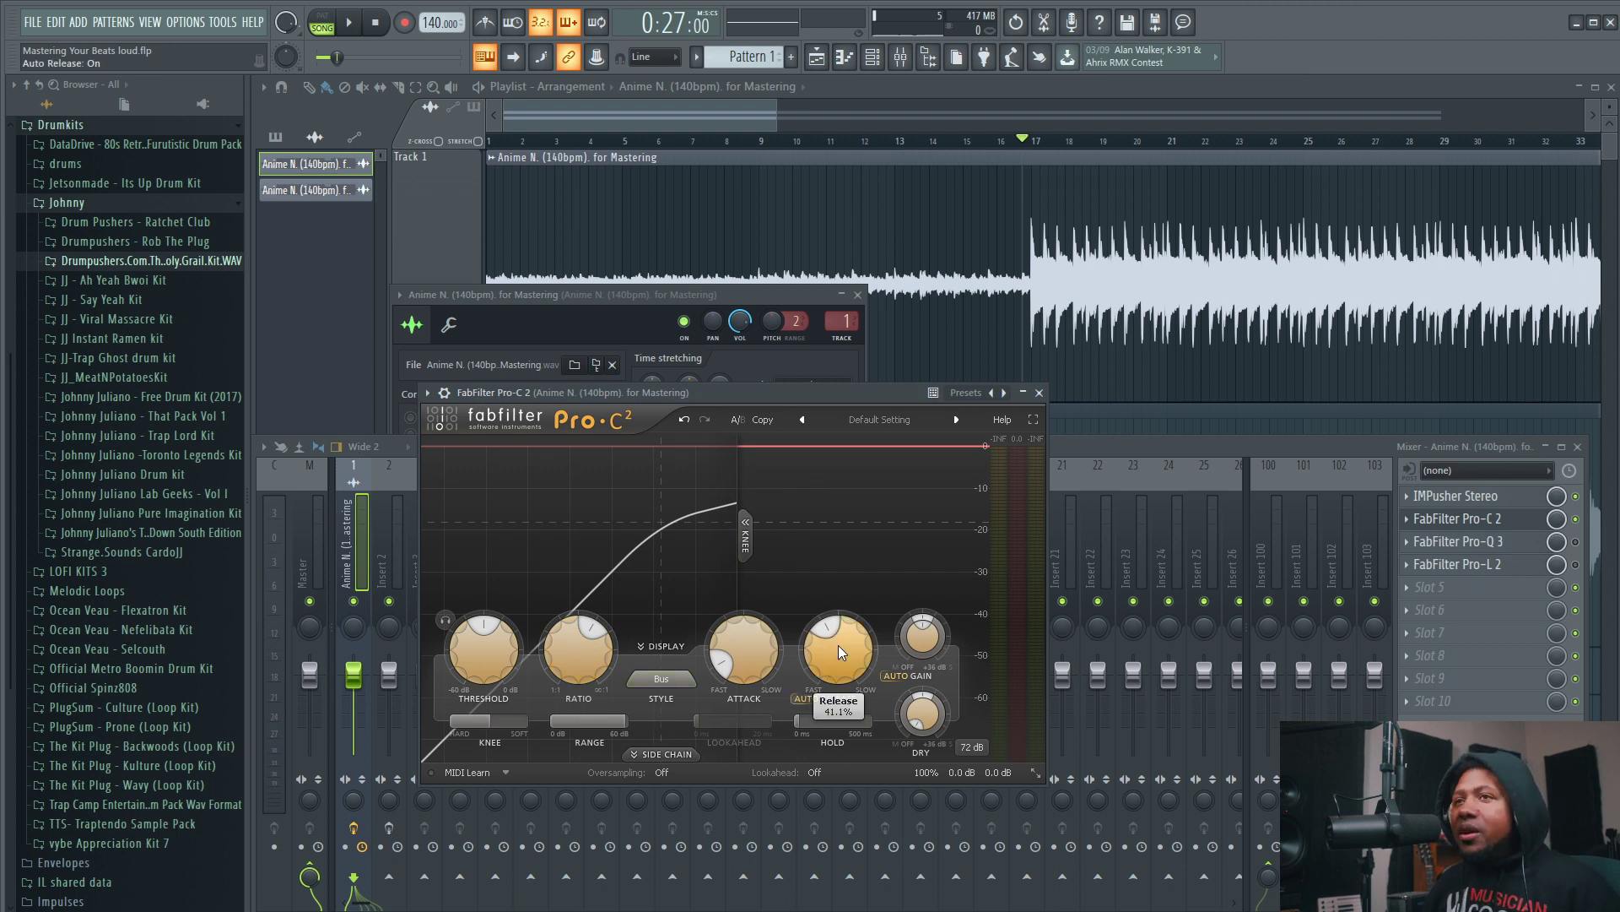
pyautogui.moveTo(787, 392); pyautogui.dragTo(817, 346)
# - Set the compressor's threshold to -31.31 dB and its attack to 32.11 ms while playing the drop
pyautogui.moveTo(516, 646); pyautogui.dragTo(522, 672)
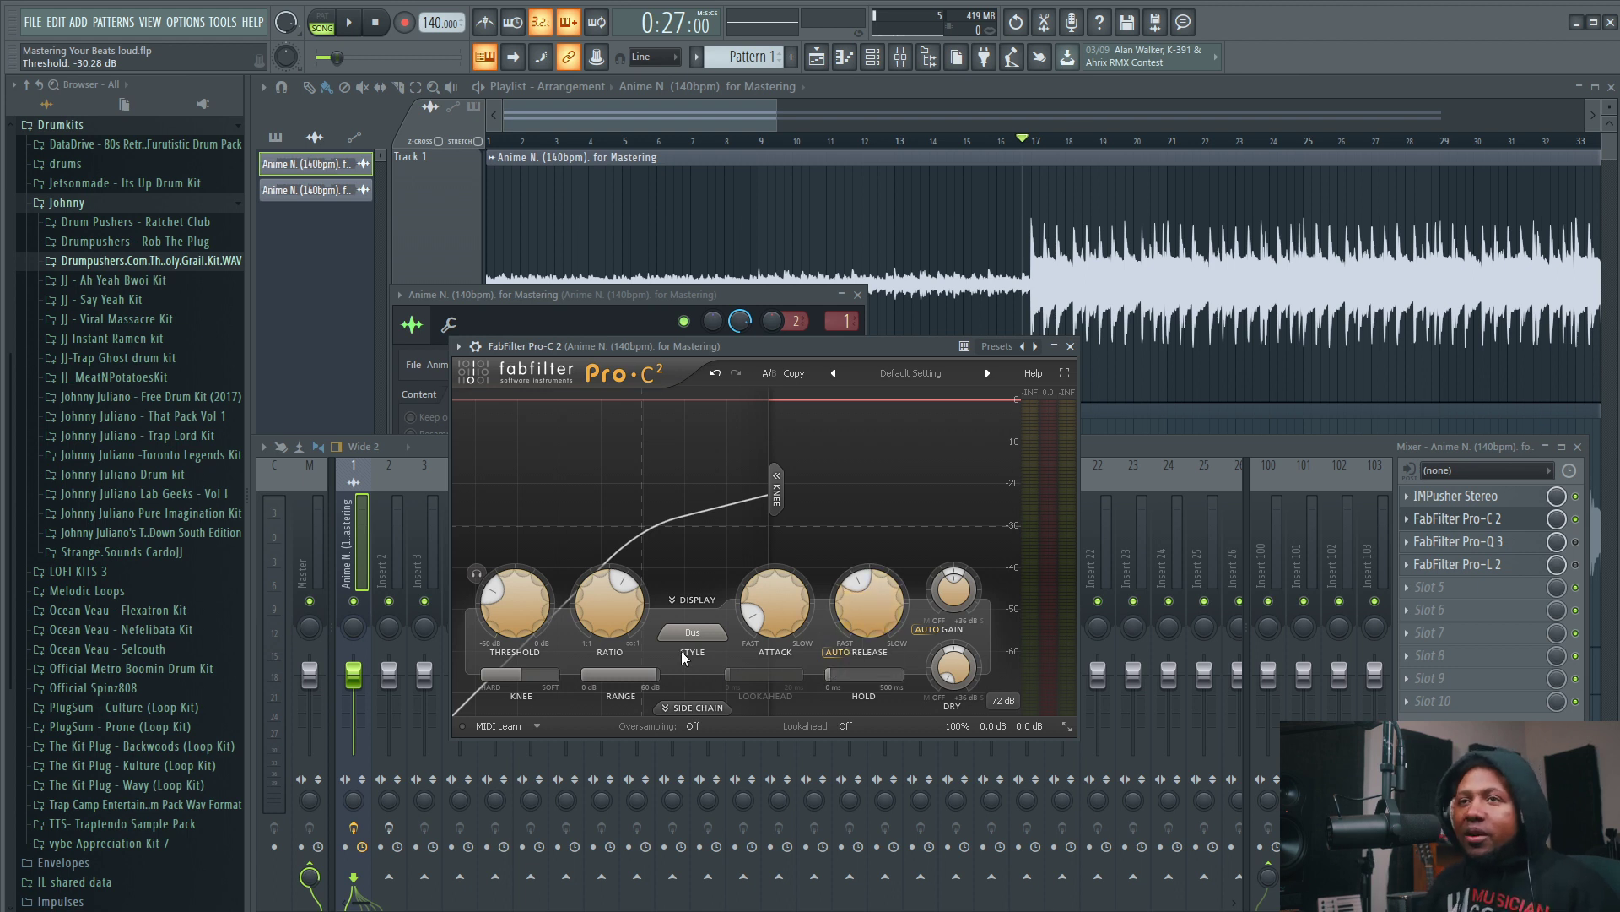
pyautogui.press('space')
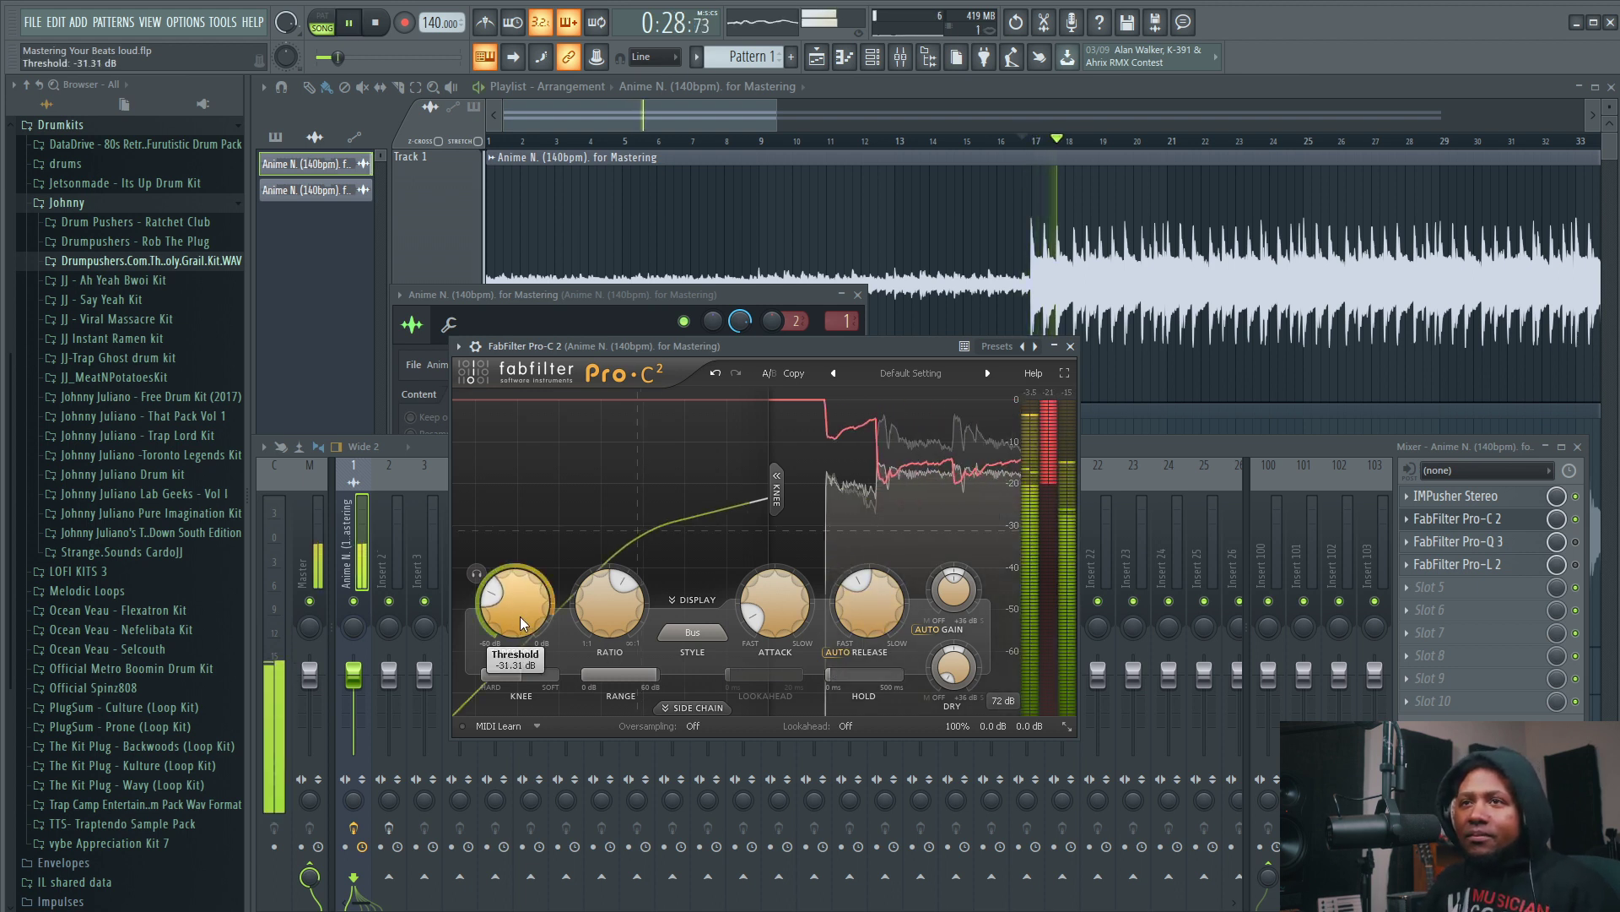
pyautogui.moveTo(770, 623)
pyautogui.moveTo(770, 623)
pyautogui.mouseDown()
pyautogui.moveTo(759, 512)
pyautogui.moveTo(765, 614)
pyautogui.moveTo(766, 562)
pyautogui.moveTo(771, 595)
pyautogui.mouseUp()
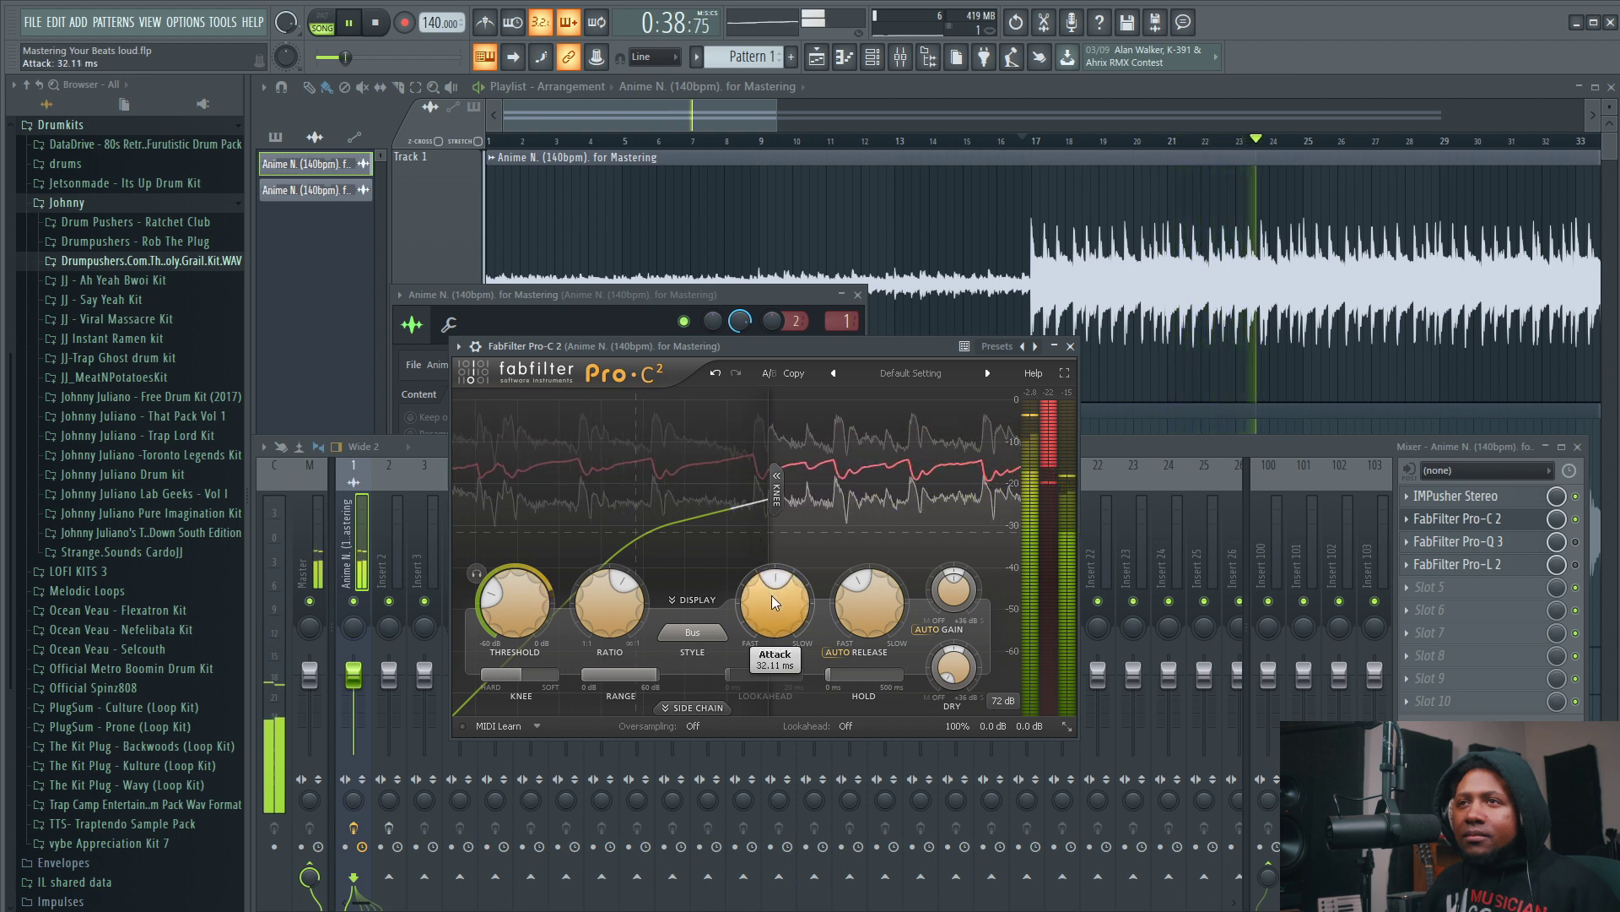
# - Set the compressor's release to 22.4 ms and turn auto release back on
pyautogui.moveTo(846, 646); pyautogui.dragTo(868, 602)
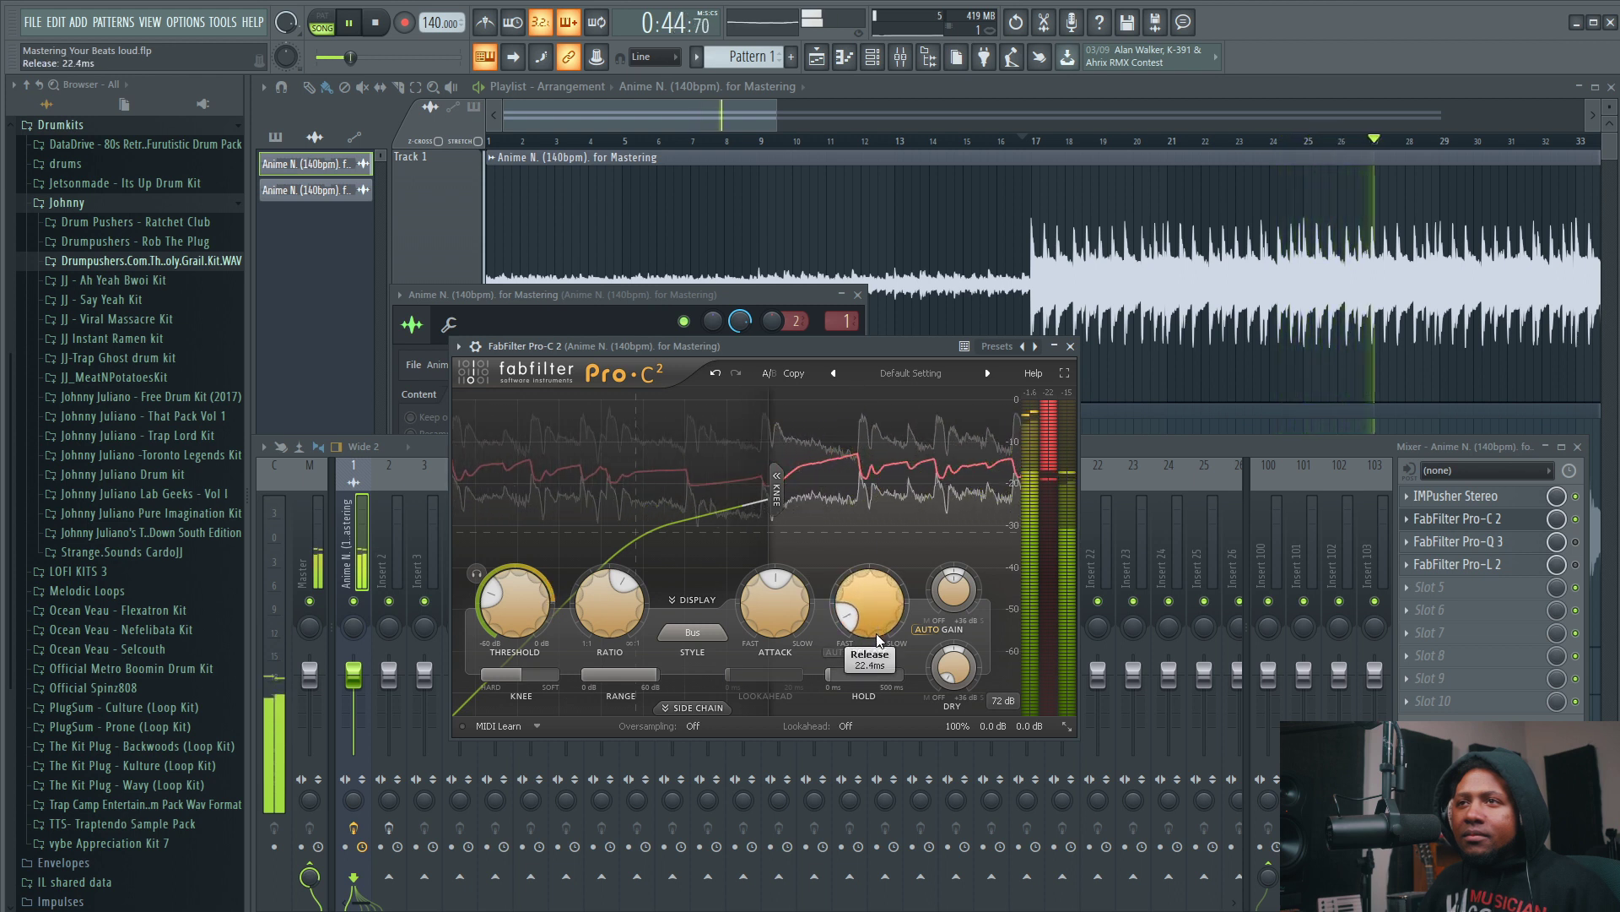
pyautogui.click(839, 653)
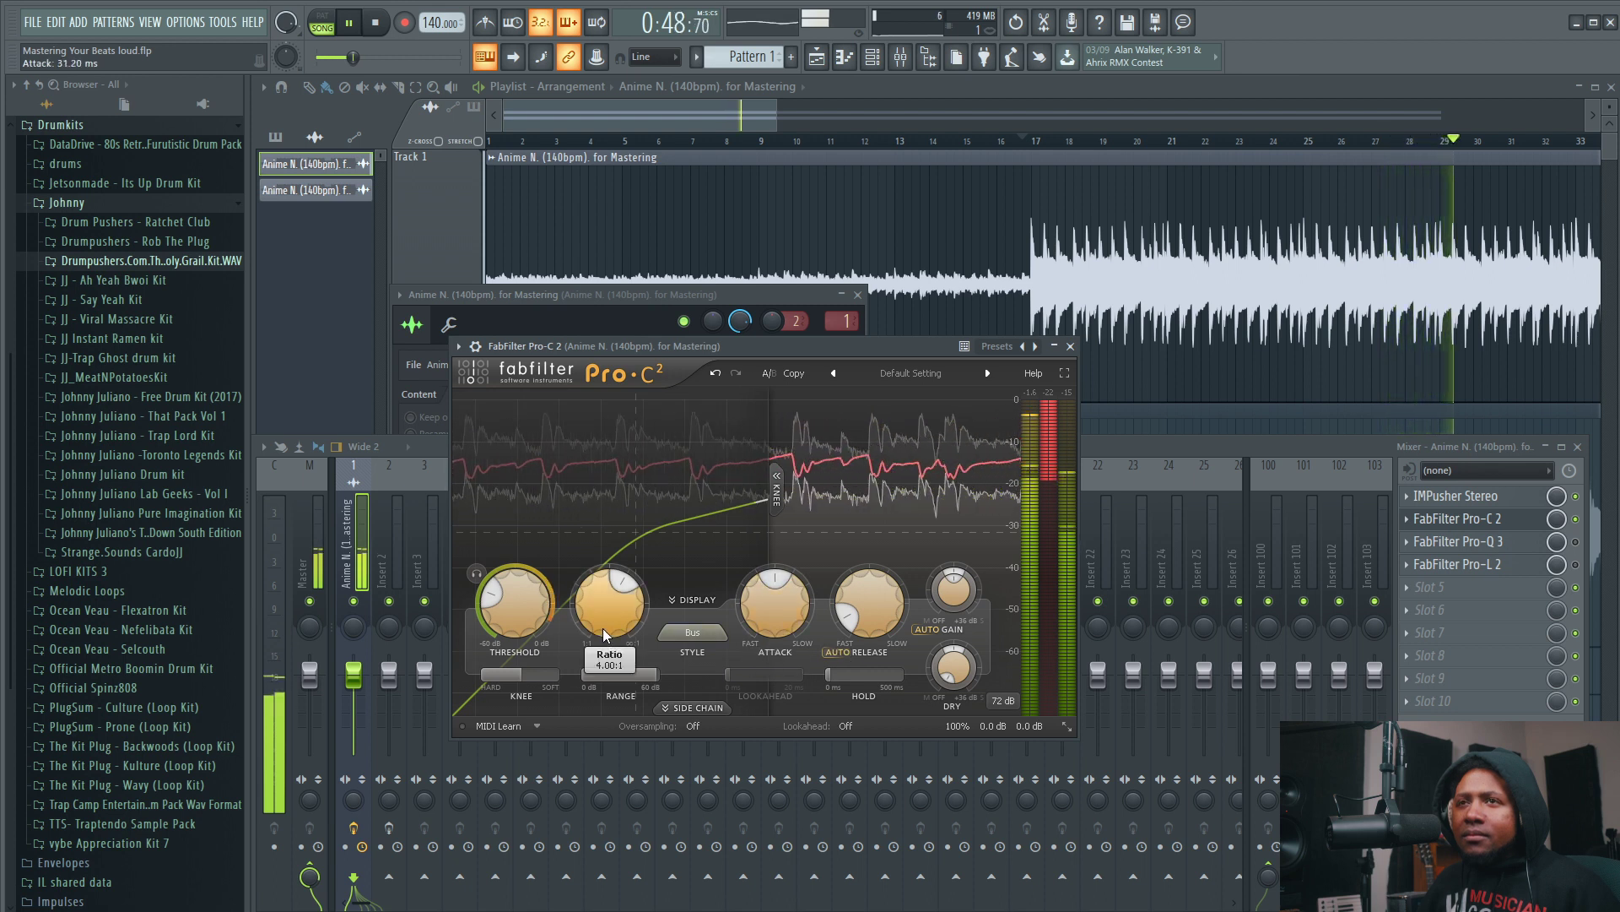
# - Raise the compressor's threshold while playing the drop and set it to -8 dB
pyautogui.press('space')
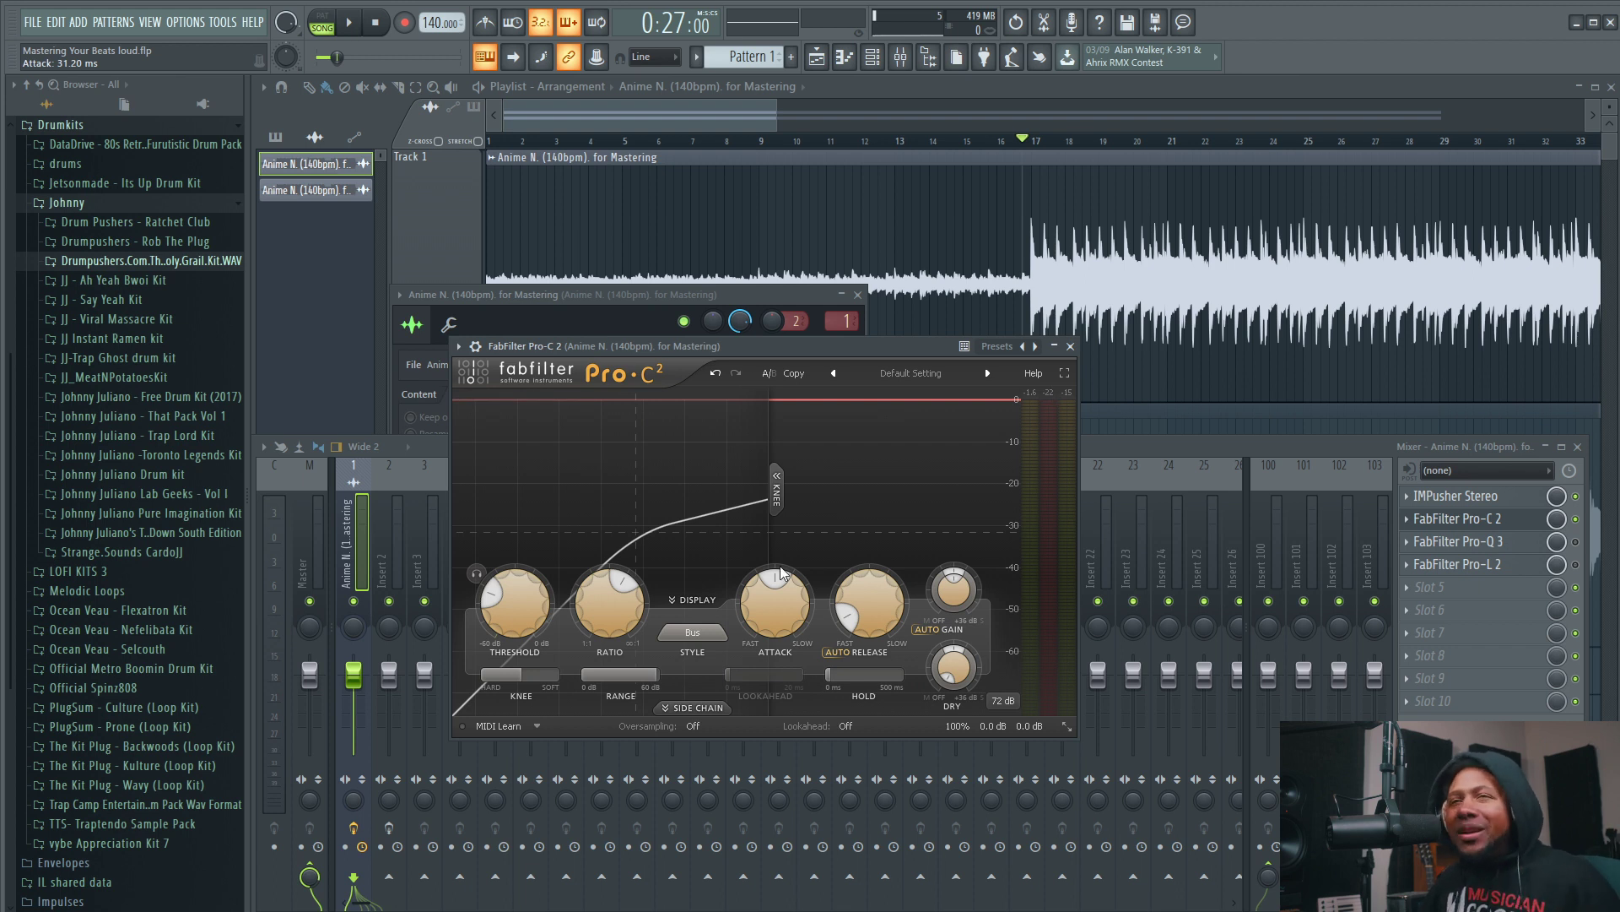
pyautogui.moveTo(517, 672)
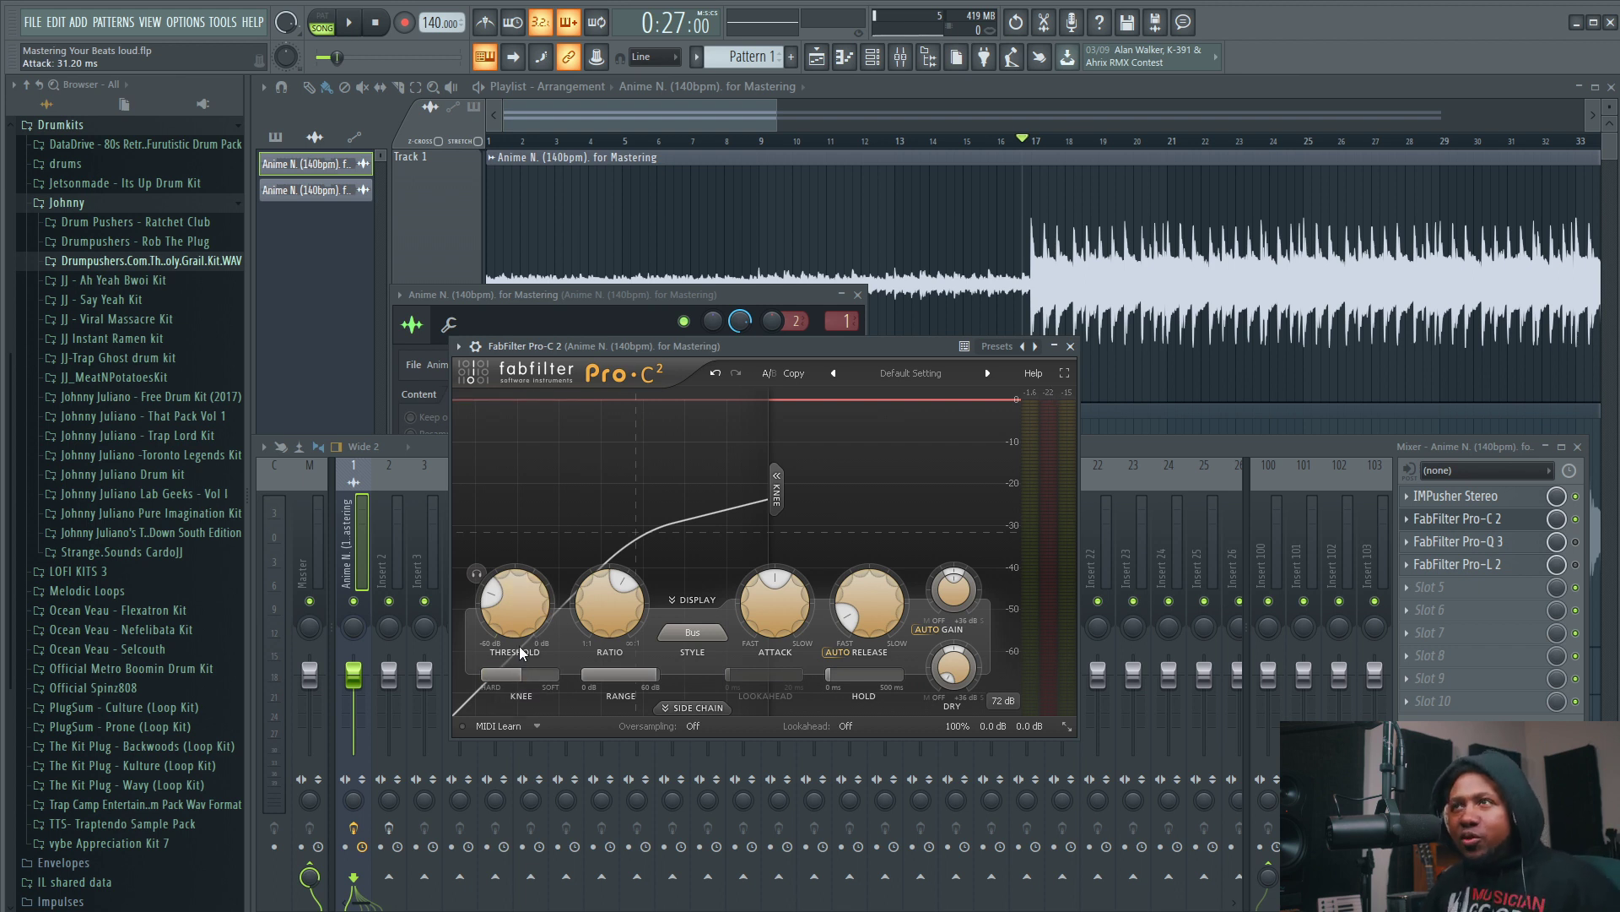
pyautogui.moveTo(534, 619)
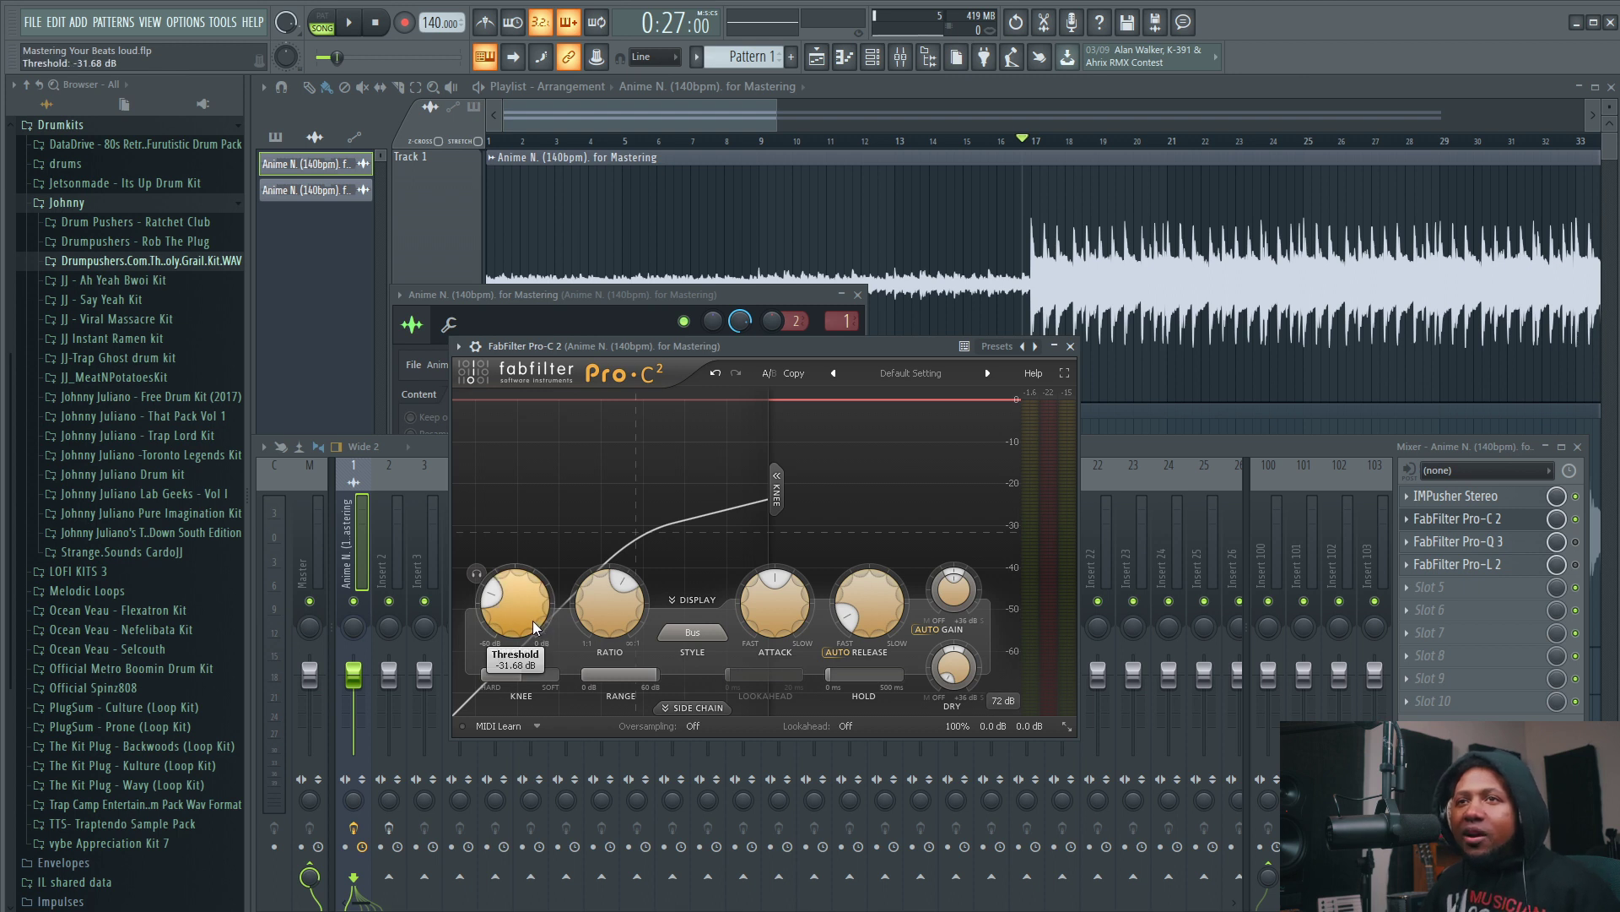
pyautogui.press('space')
pyautogui.moveTo(518, 595); pyautogui.dragTo(513, 504)
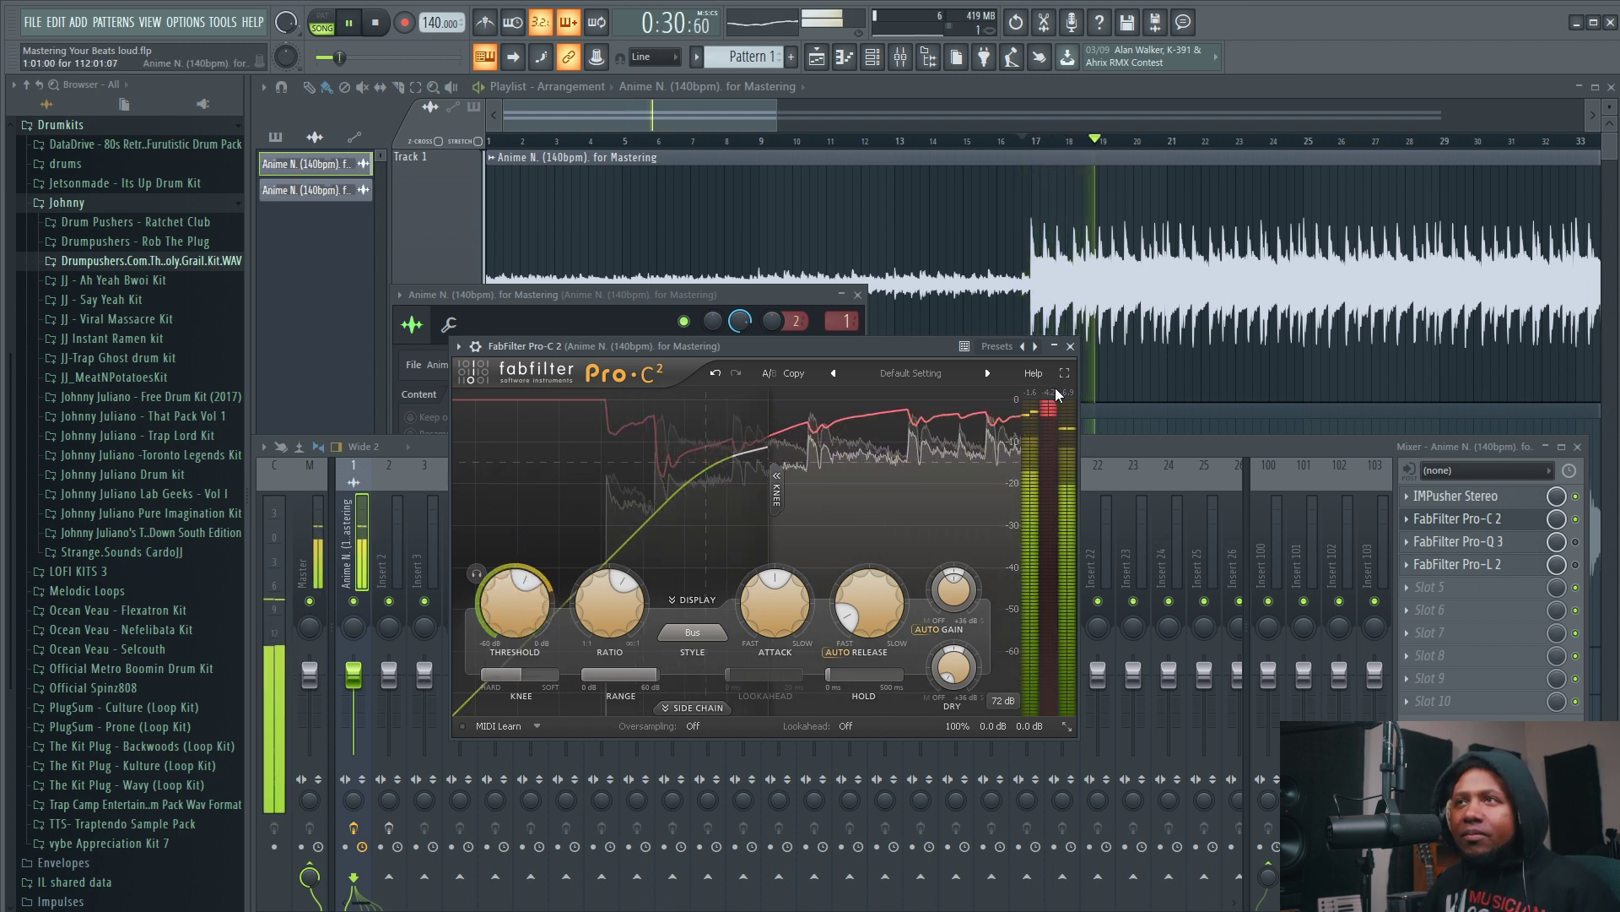
pyautogui.moveTo(500, 614)
pyautogui.moveTo(498, 610); pyautogui.dragTo(488, 576)
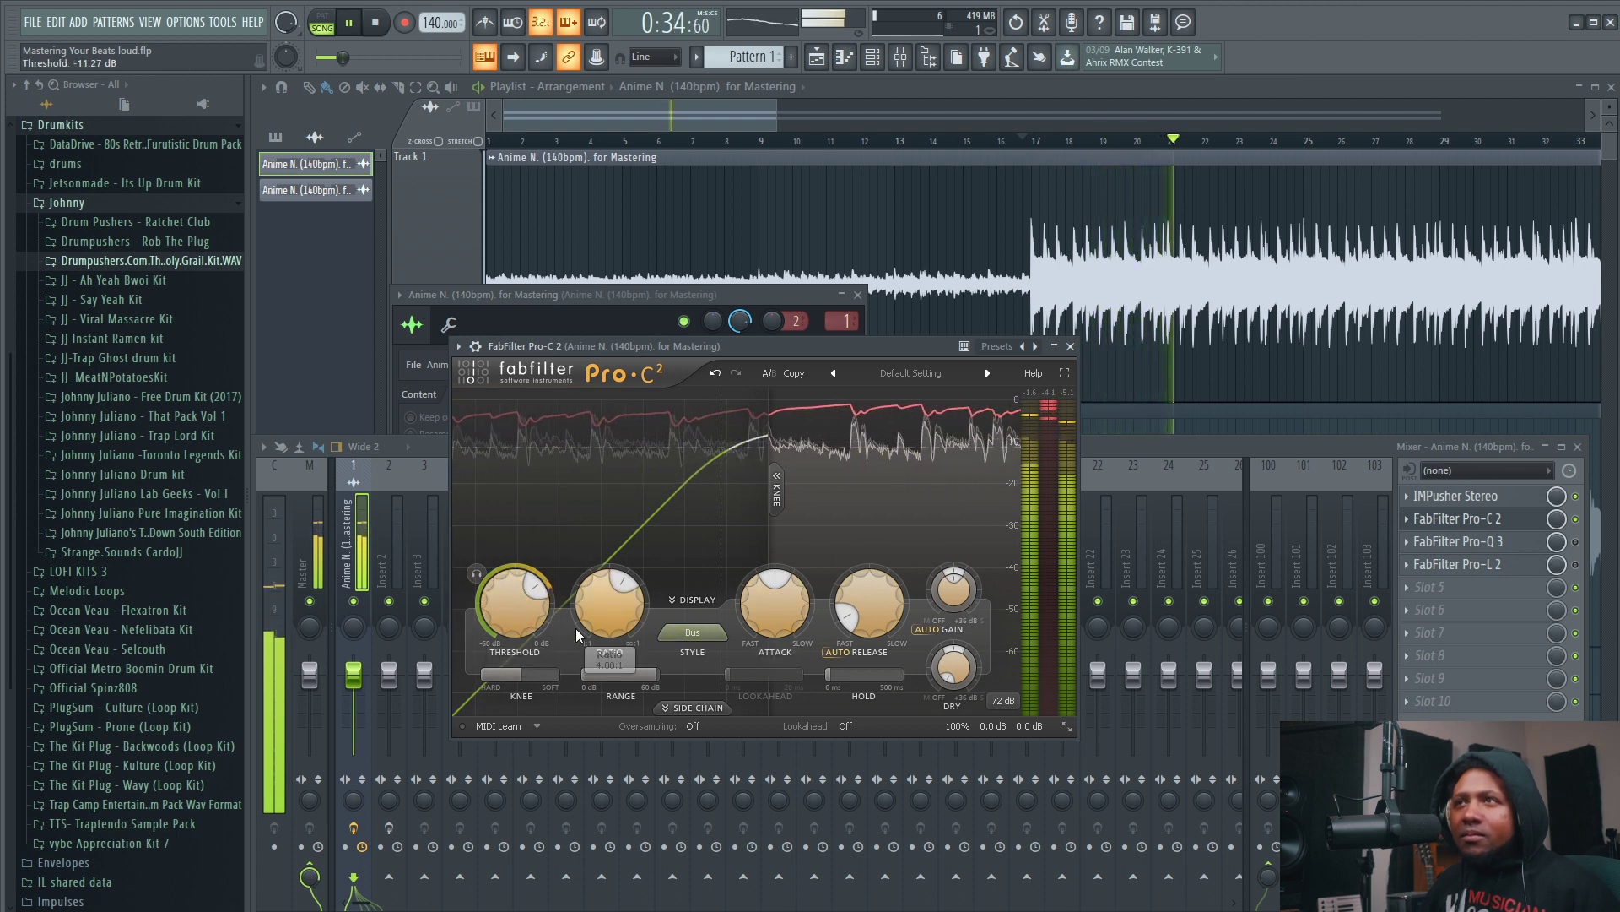
pyautogui.moveTo(508, 603); pyautogui.dragTo(503, 589)
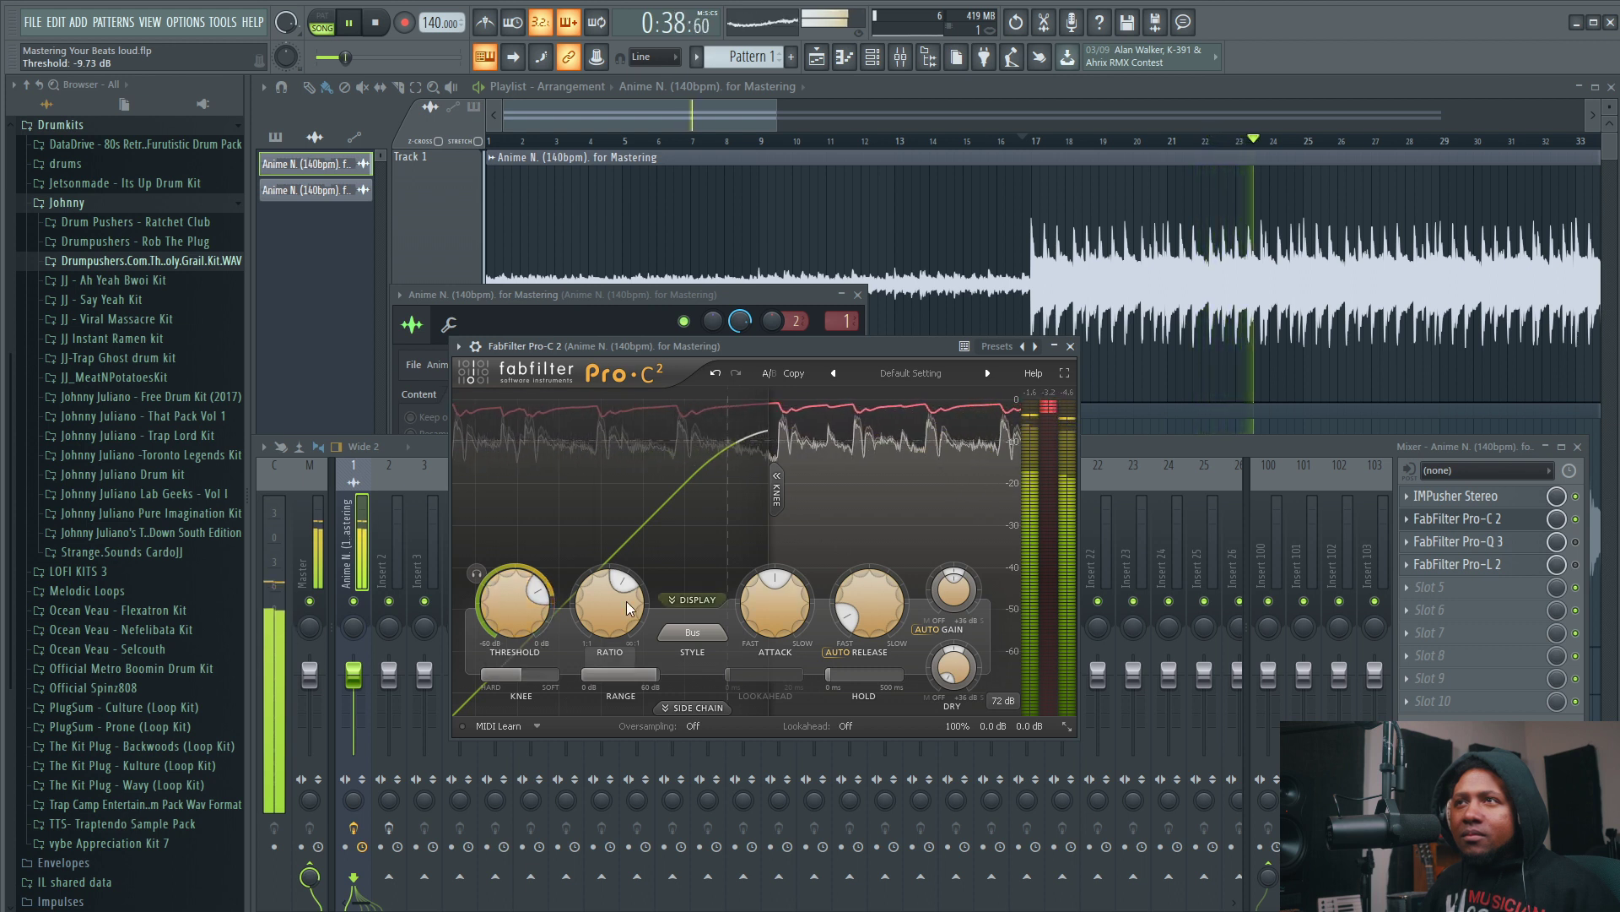
pyautogui.moveTo(532, 621)
pyautogui.moveTo(518, 609); pyautogui.dragTo(518, 605)
pyautogui.doubleClick(519, 605)
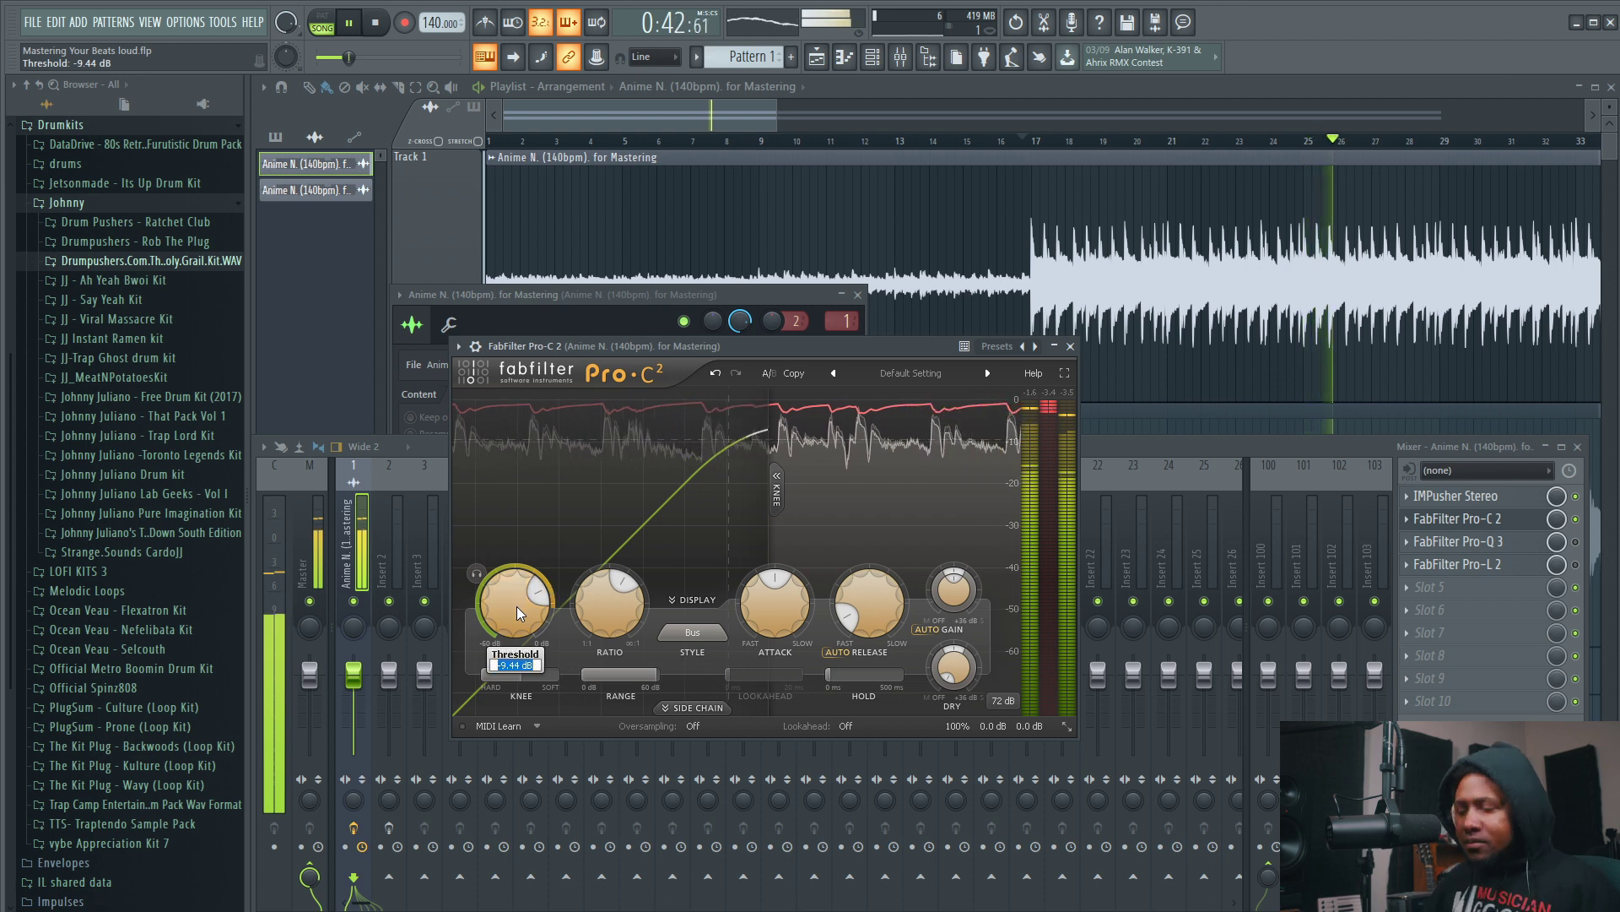
pyautogui.write('-8')
pyautogui.press('Return')
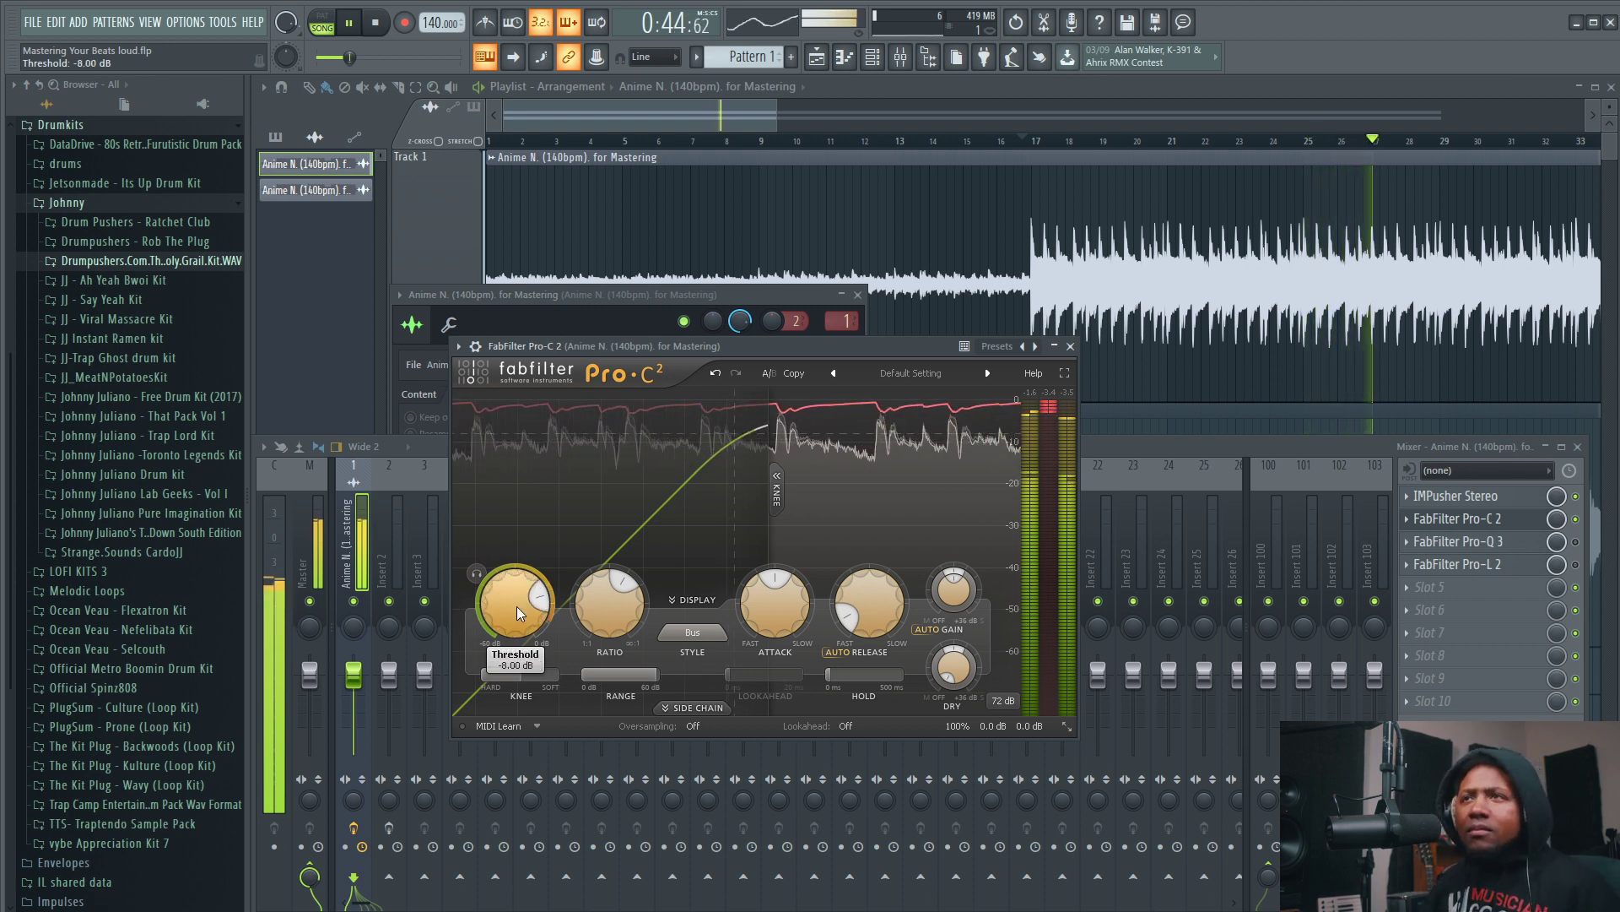
# - Compare the drop with FabFilter Pro-C 2 bypassed and re-enabled, stop playback and return to the compressor
pyautogui.click(1575, 520)
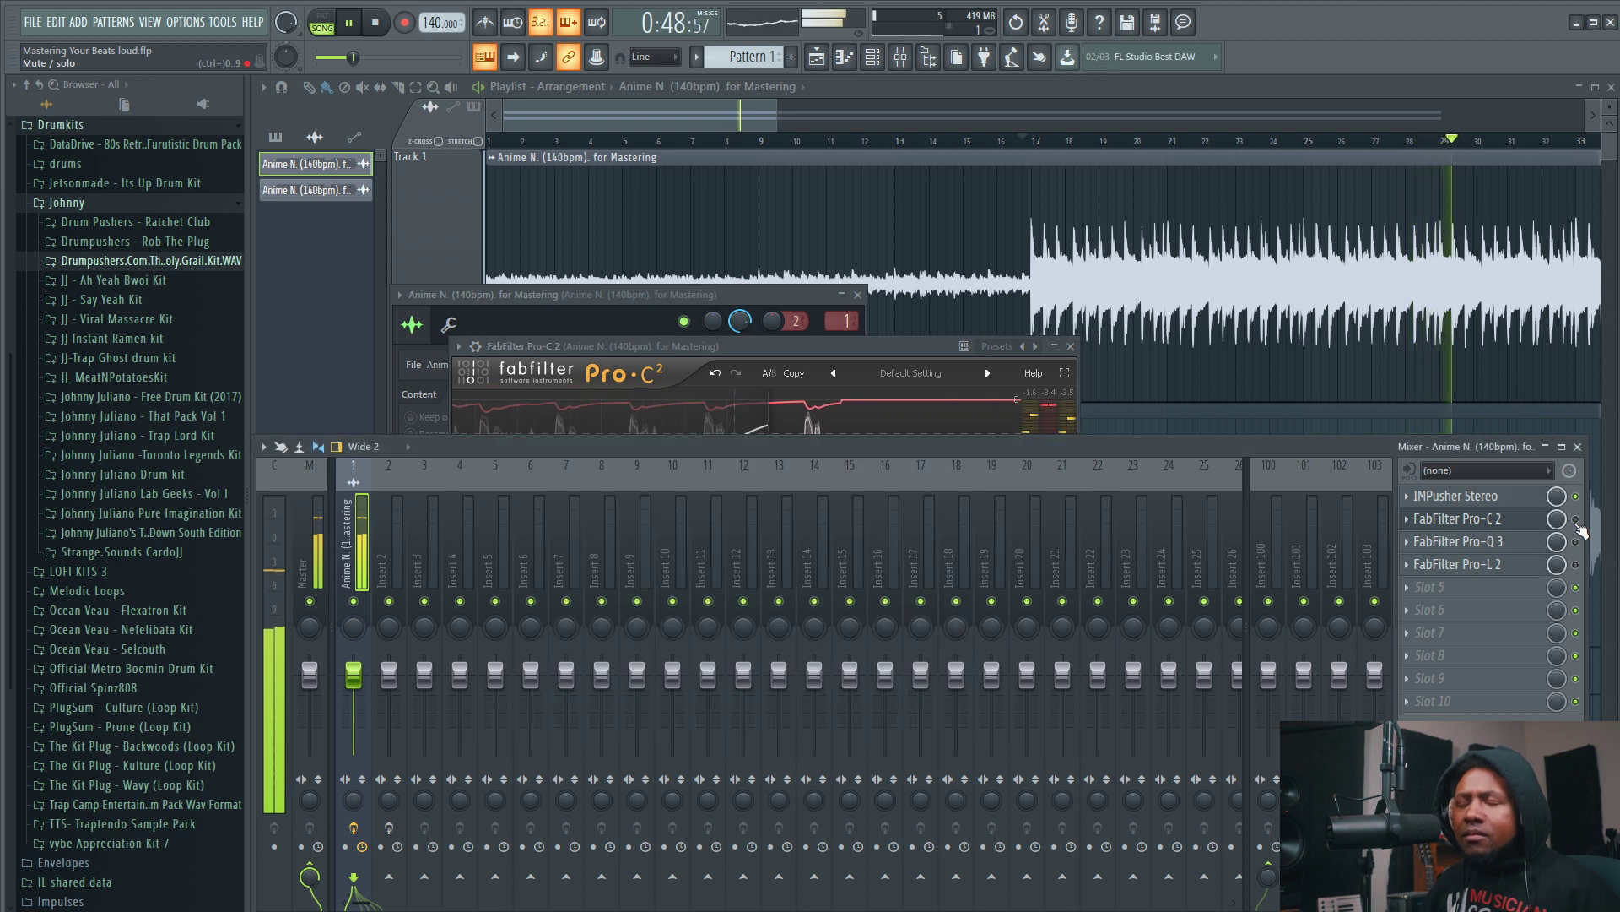
pyautogui.click(1576, 520)
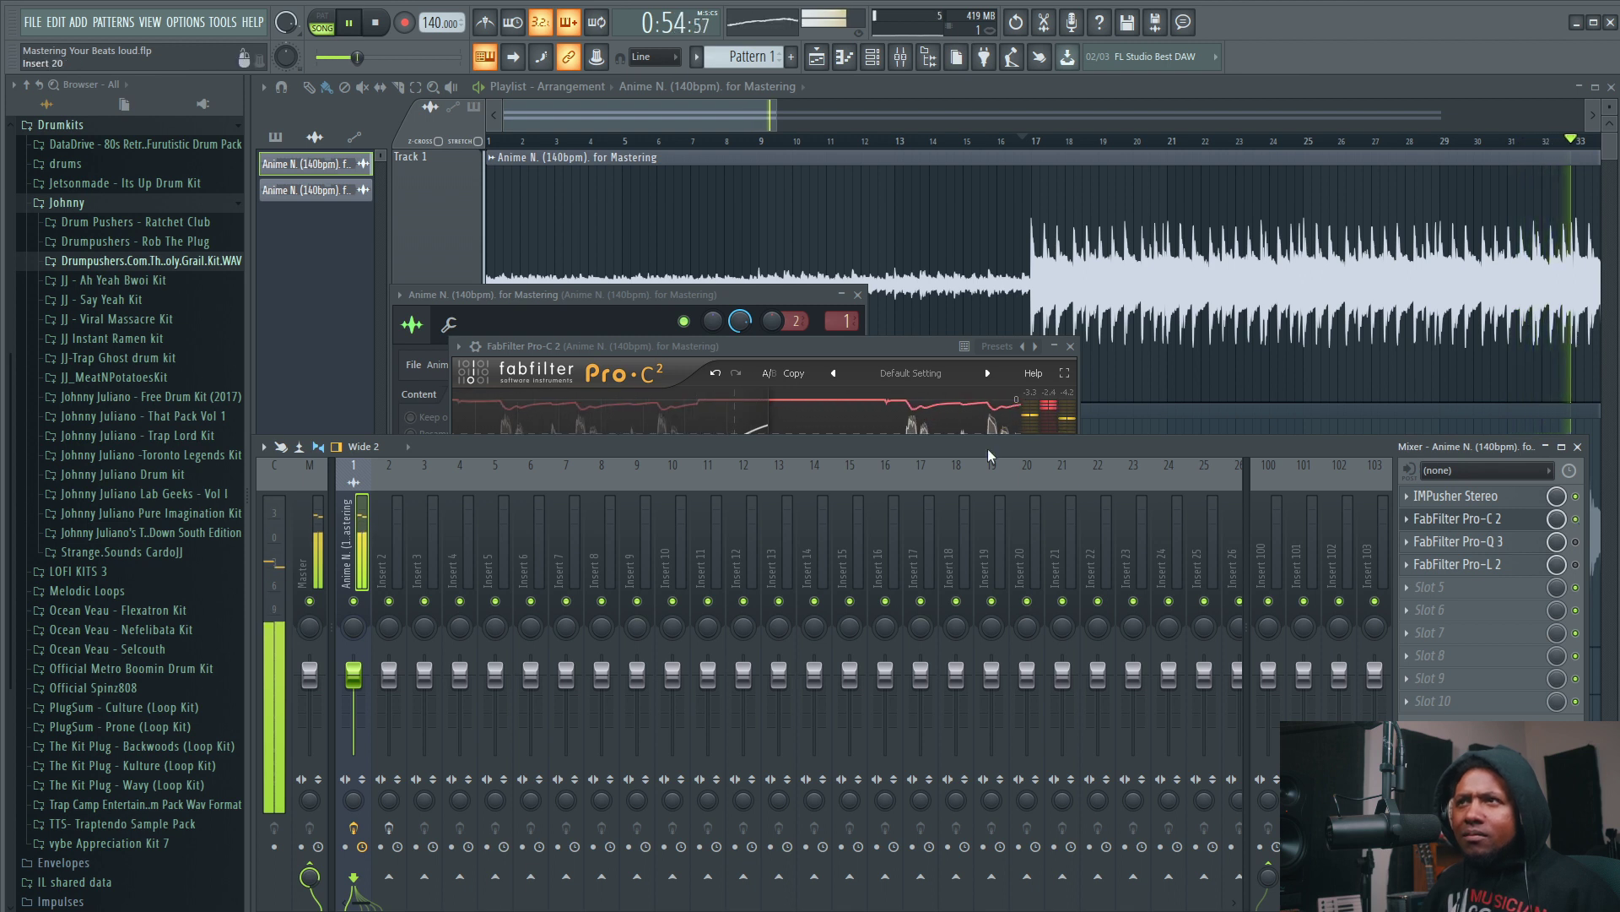
pyautogui.press('space')
pyautogui.click(893, 347)
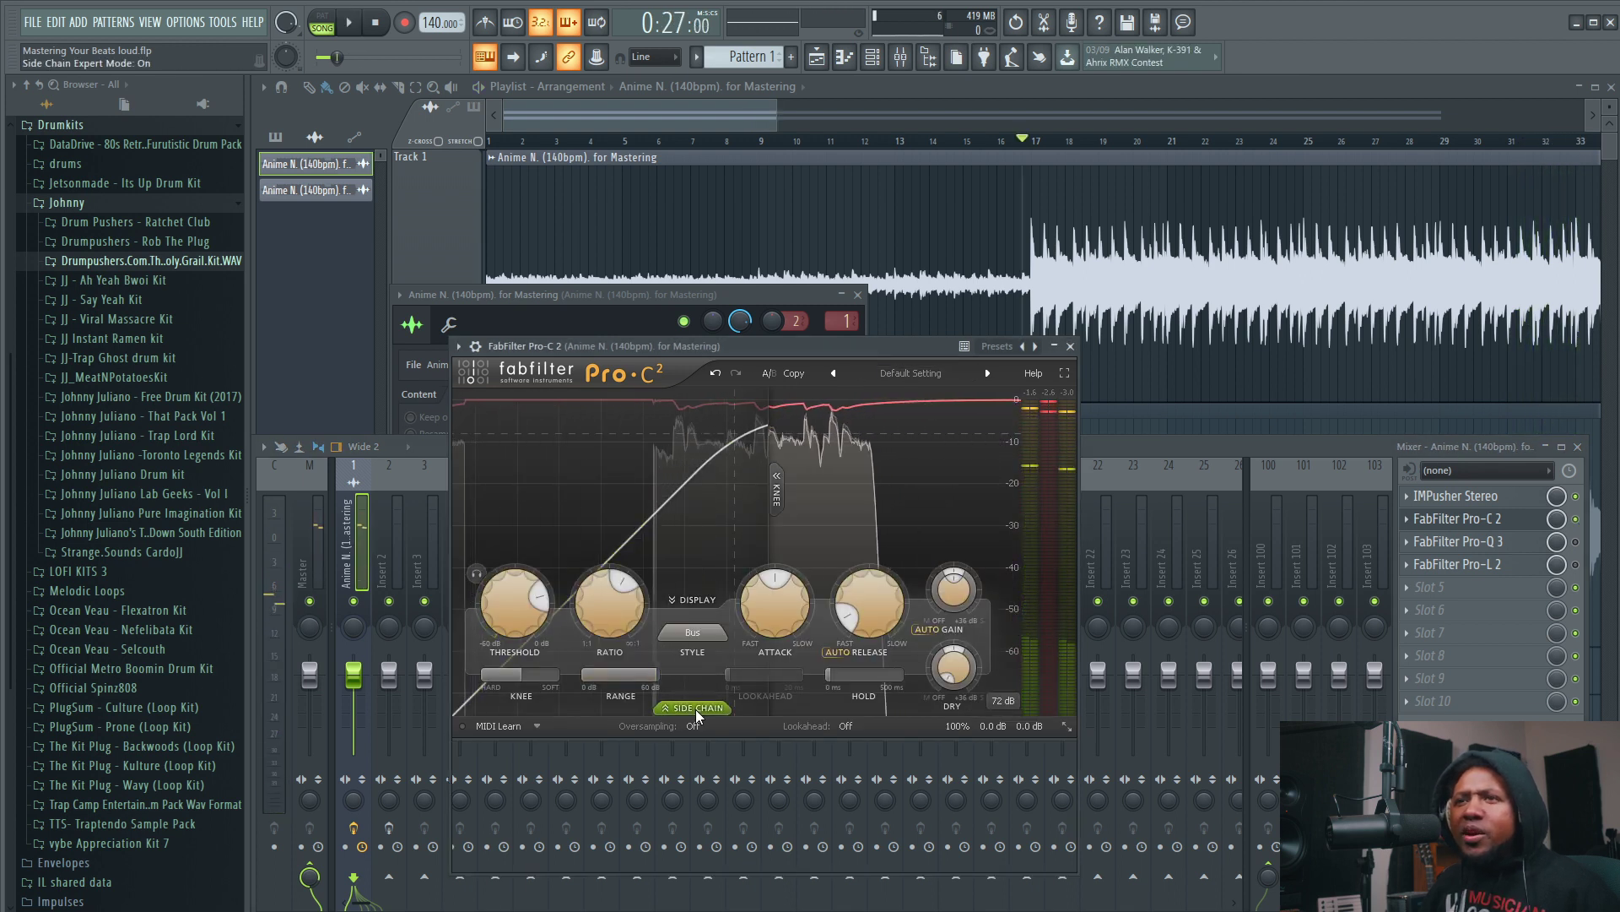
# - Show the compressor's side chain section and enable its low-cut filter at about 60.7 Hz
pyautogui.click(692, 708)
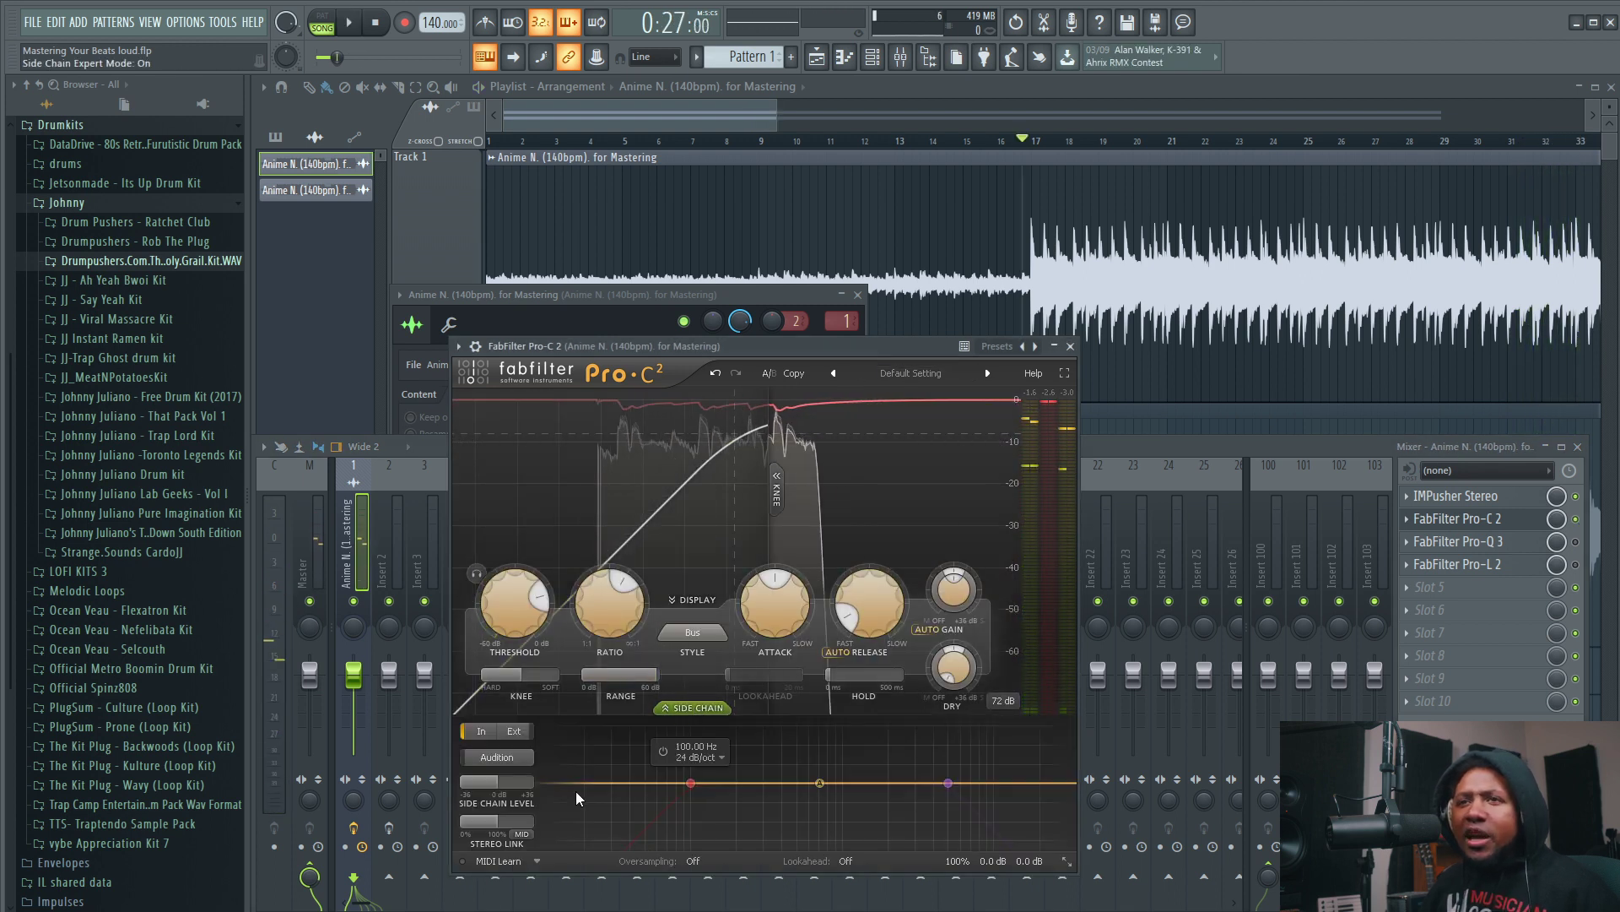
pyautogui.click(691, 782)
pyautogui.moveTo(691, 782); pyautogui.dragTo(660, 785)
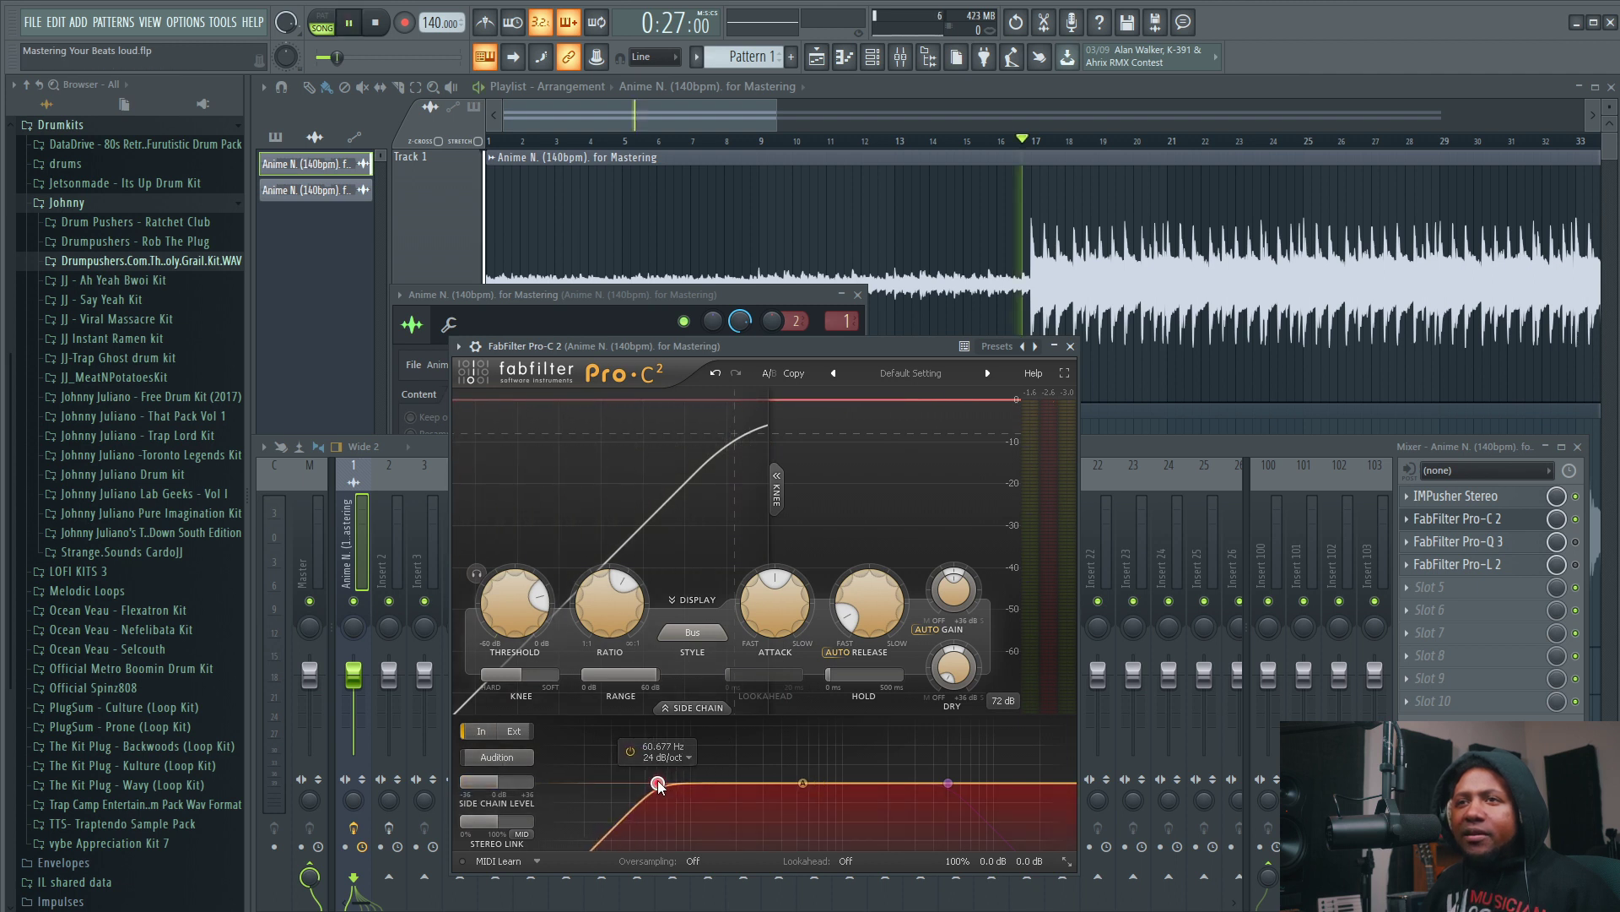
# - Play the drop with the side chain filter active, toggling FabFilter Pro-C 2 off and on, and bring the compressor back into view
pyautogui.press('space')
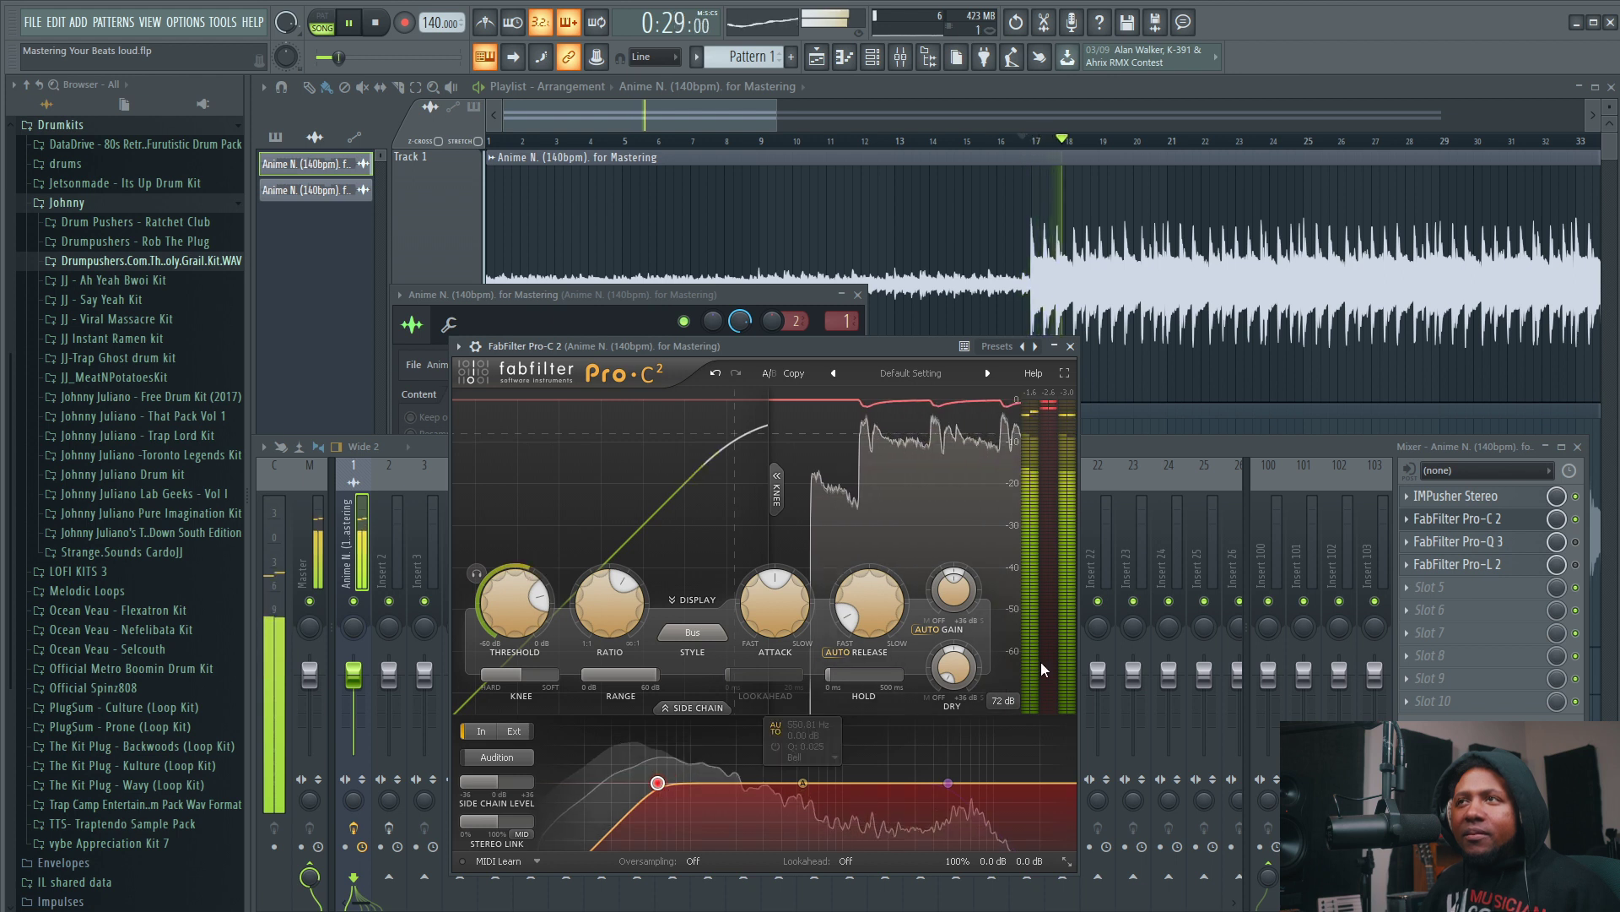
pyautogui.click(1576, 520)
pyautogui.click(1577, 520)
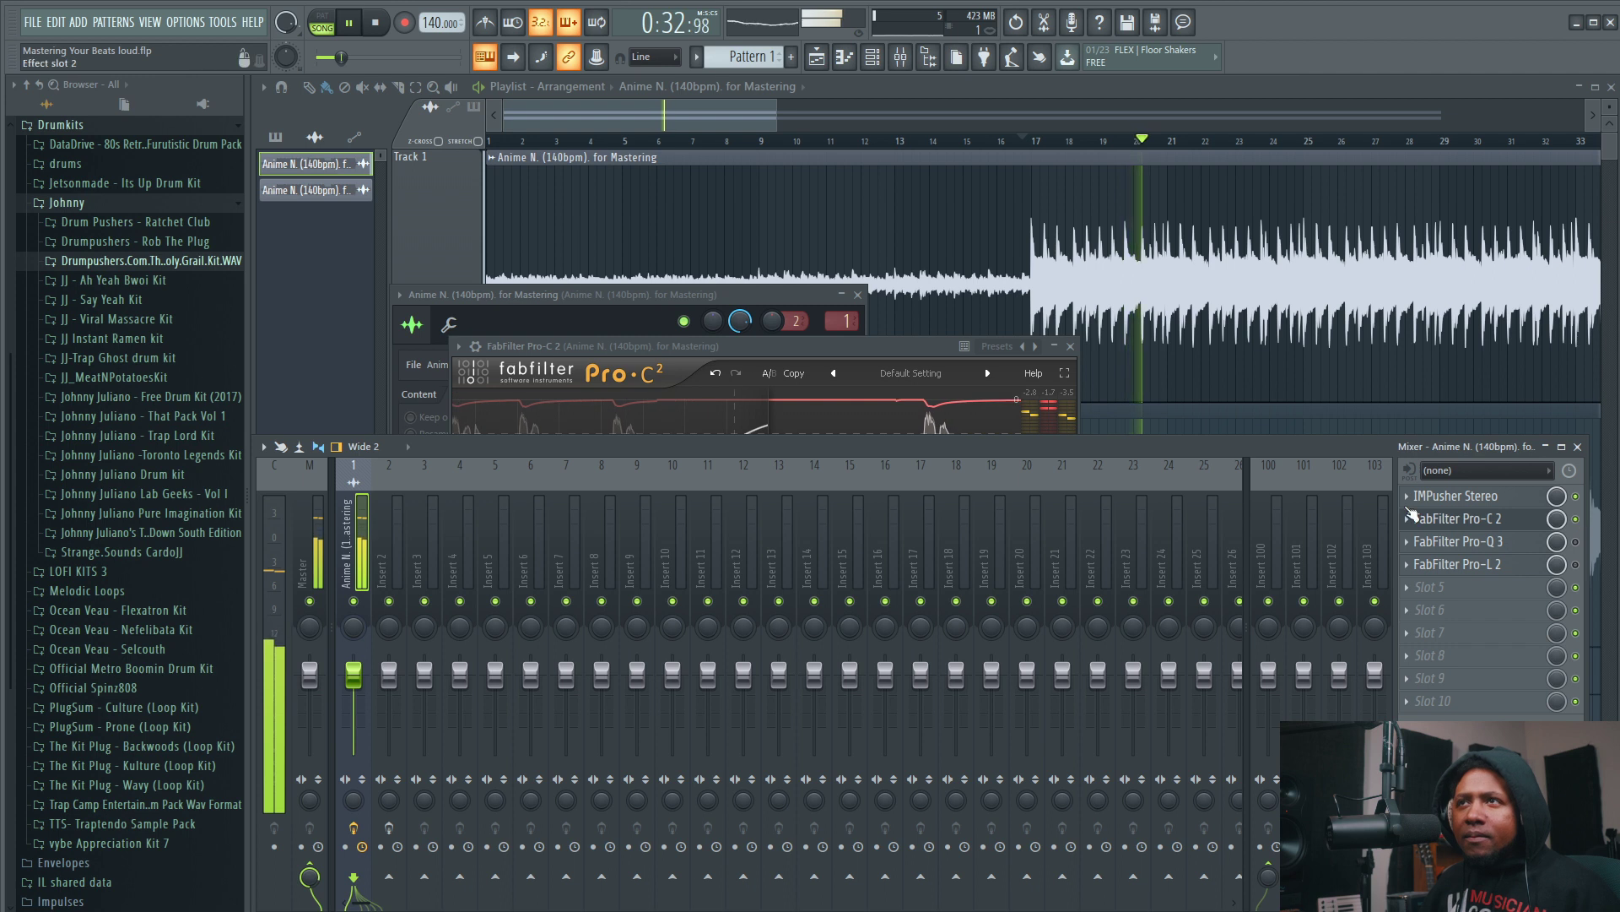
pyautogui.press('space')
pyautogui.click(901, 351)
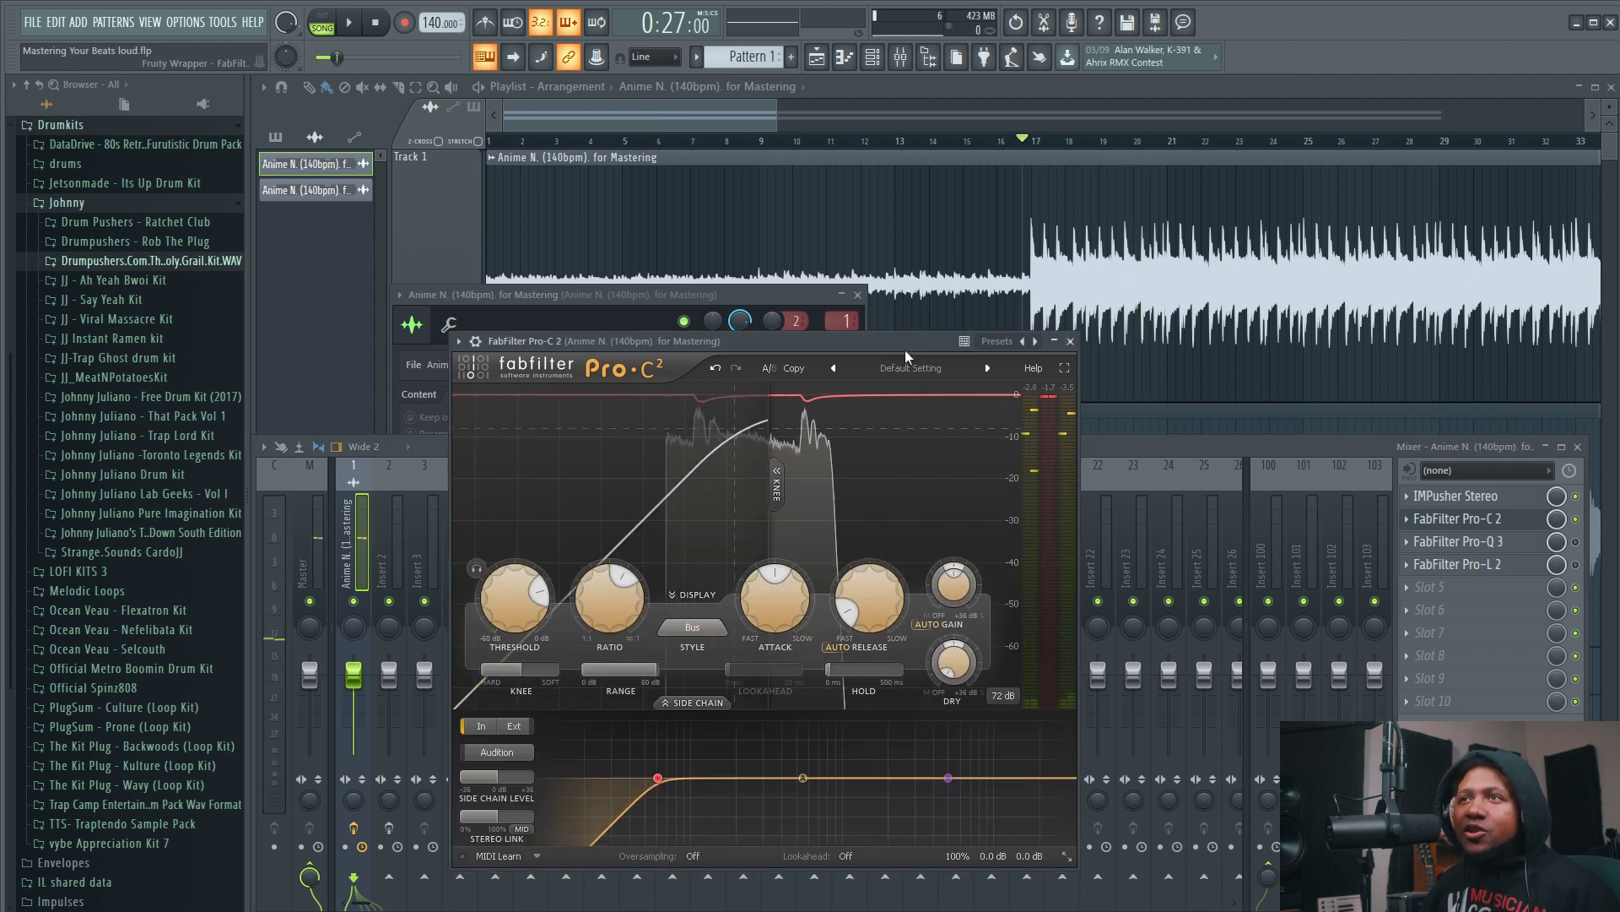
pyautogui.moveTo(904, 351); pyautogui.dragTo(901, 303)
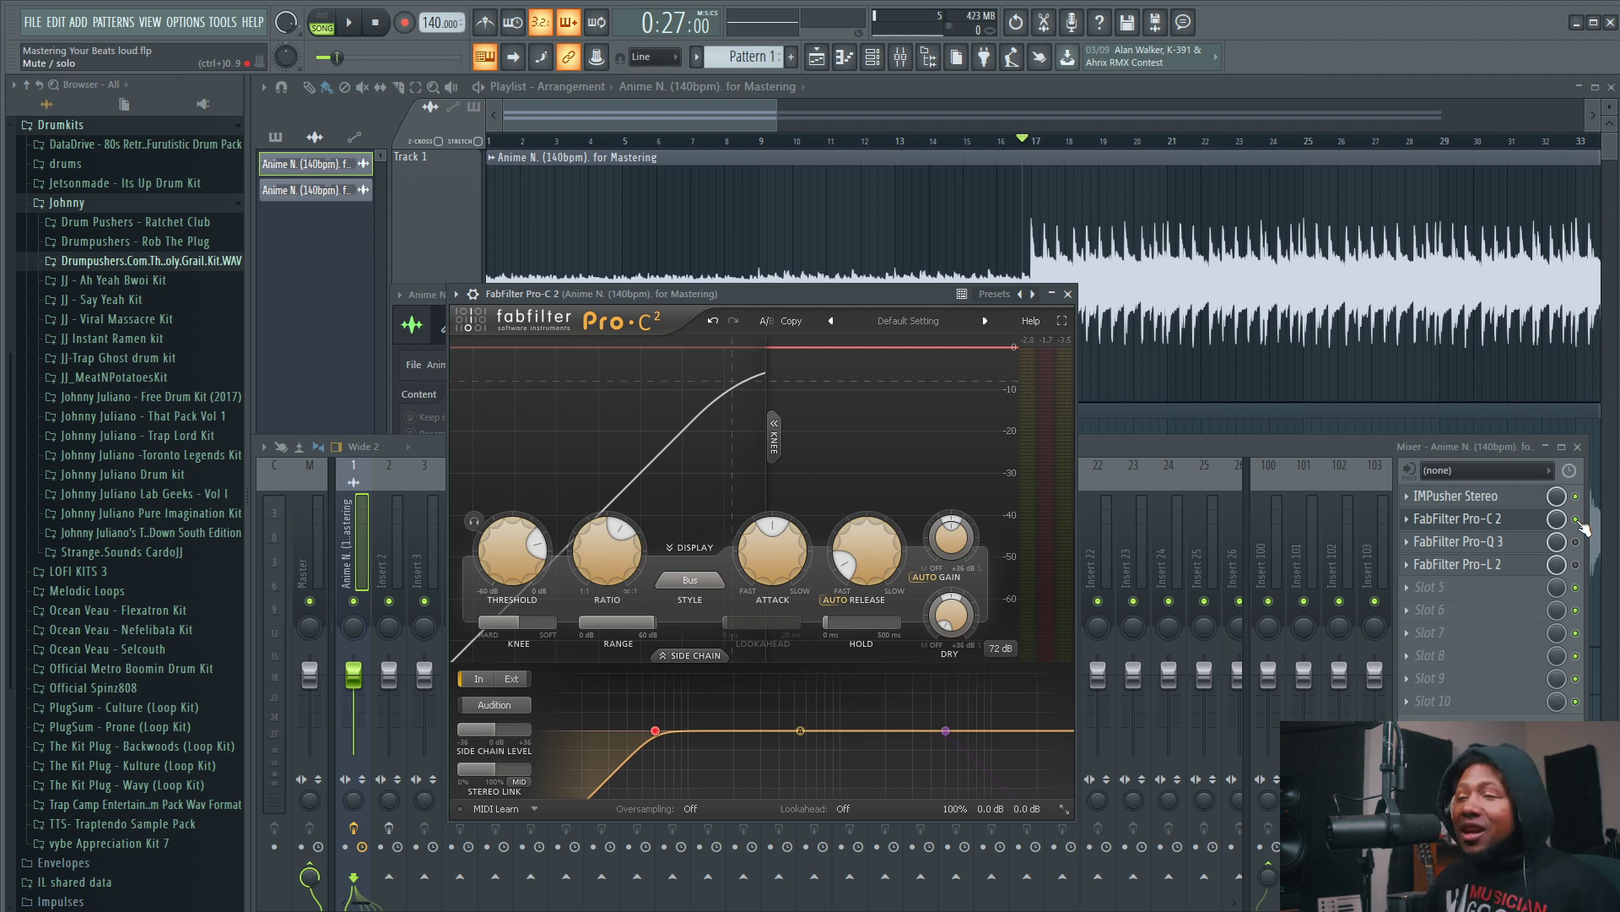
# - Close the compressor, and enable and open FabFilter Pro-Q 3 on the insert
pyautogui.click(1067, 295)
pyautogui.click(1575, 542)
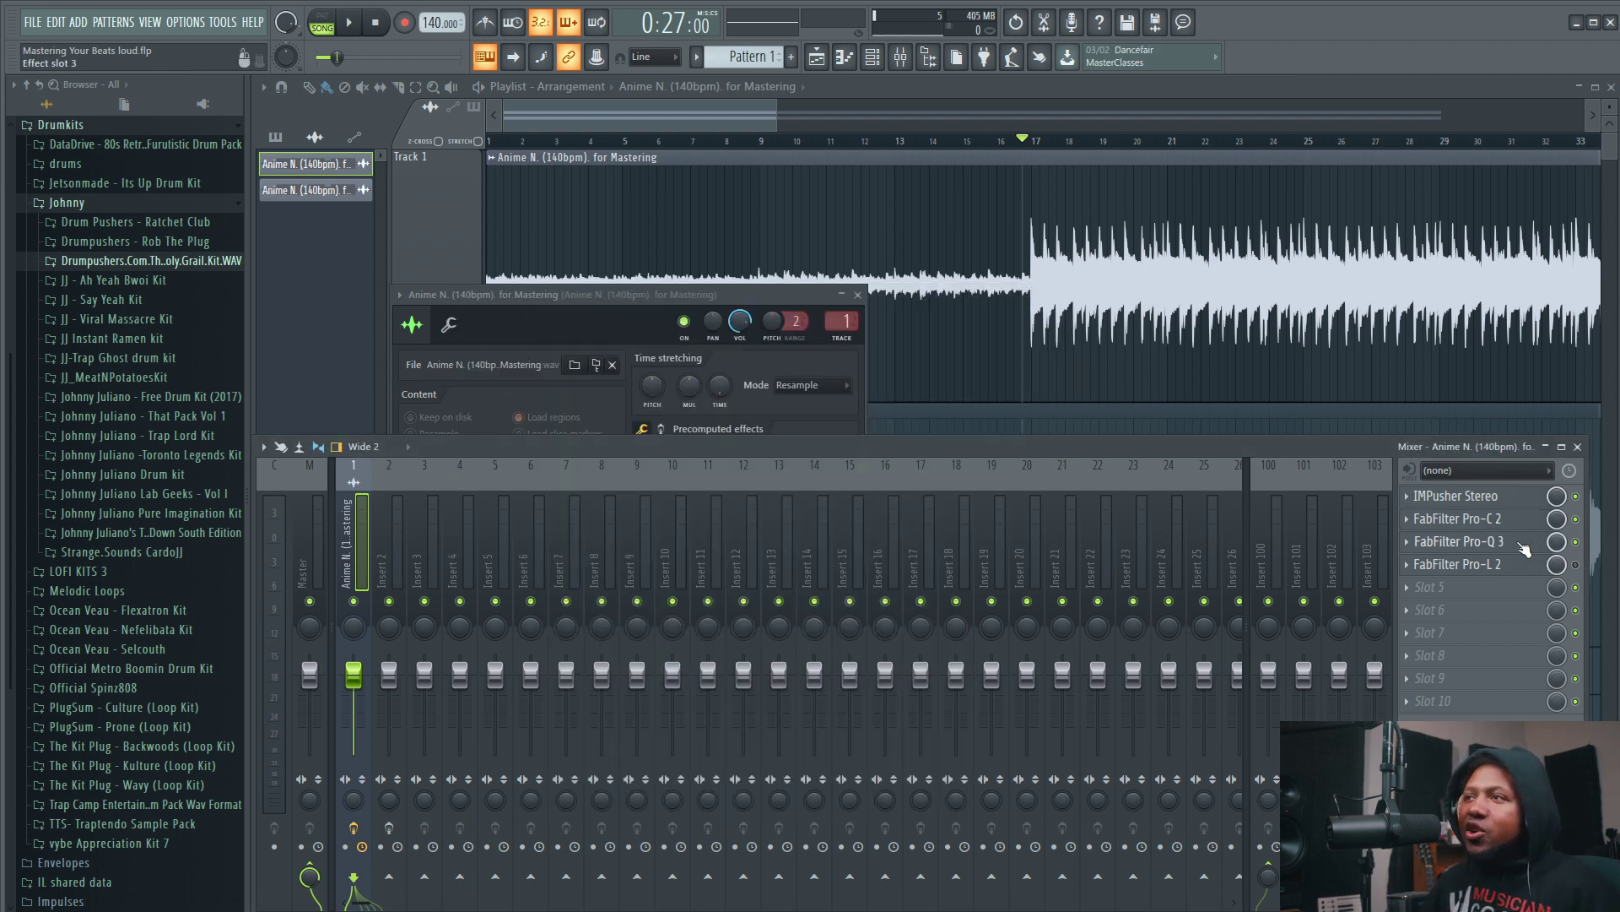
pyautogui.click(1525, 550)
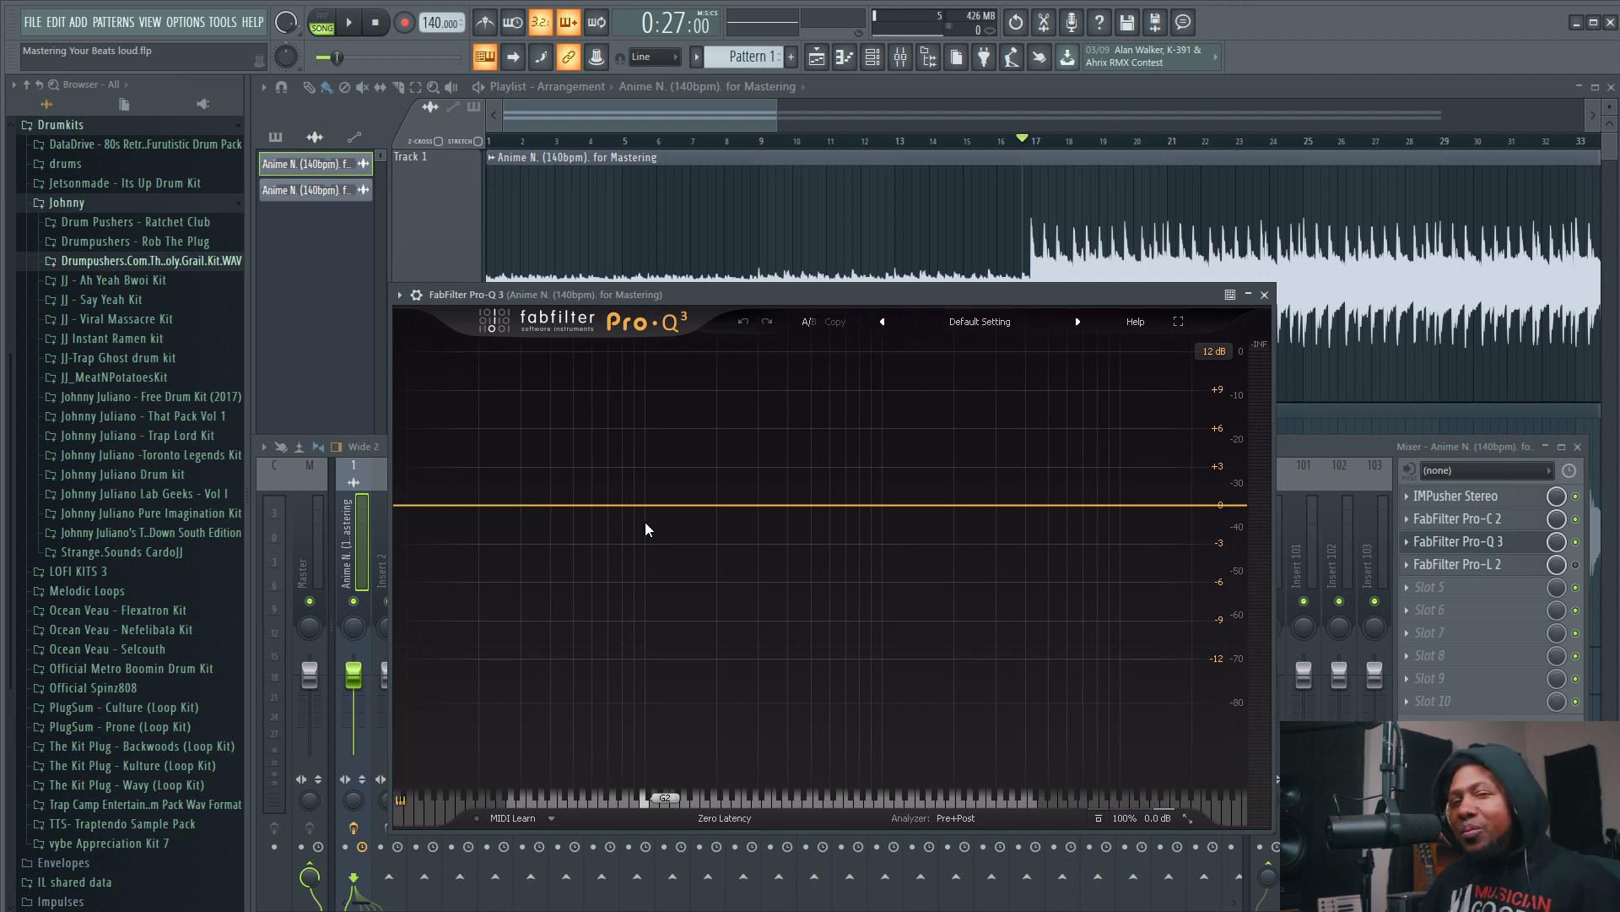
# - While playing the drop, add a 52 Hz boost of 1.25 dB, a gentle high boost and a 502.65 Hz cut of -1.71 dB
pyautogui.press('space')
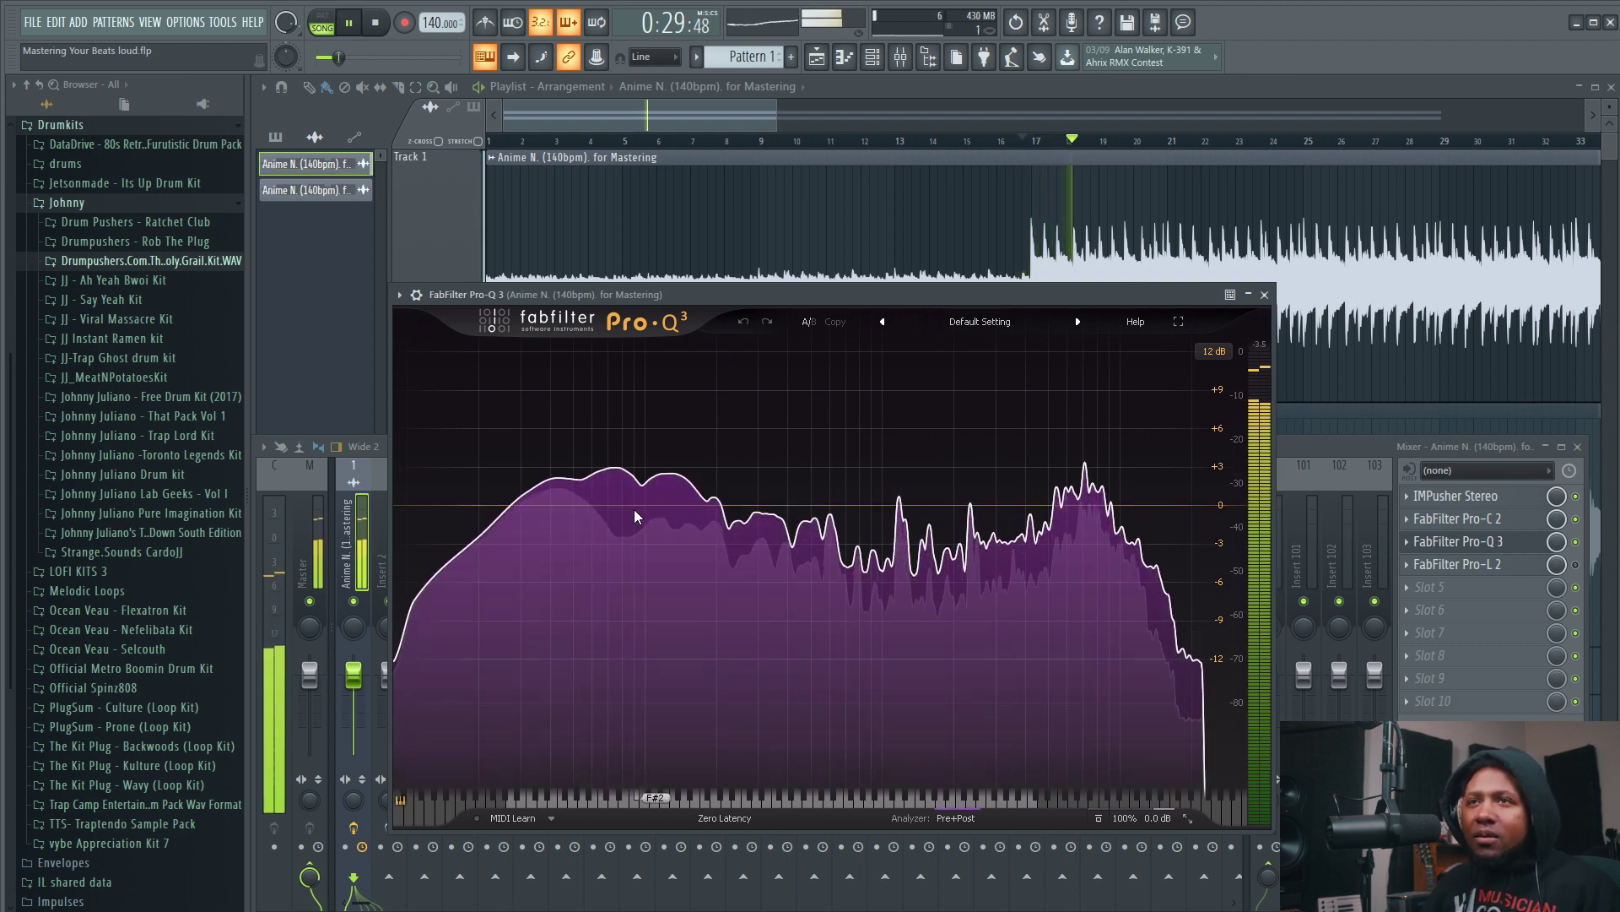
pyautogui.moveTo(622, 493); pyautogui.dragTo(578, 495)
pyautogui.moveTo(990, 506); pyautogui.dragTo(1094, 490)
pyautogui.moveTo(868, 505); pyautogui.dragTo(811, 528)
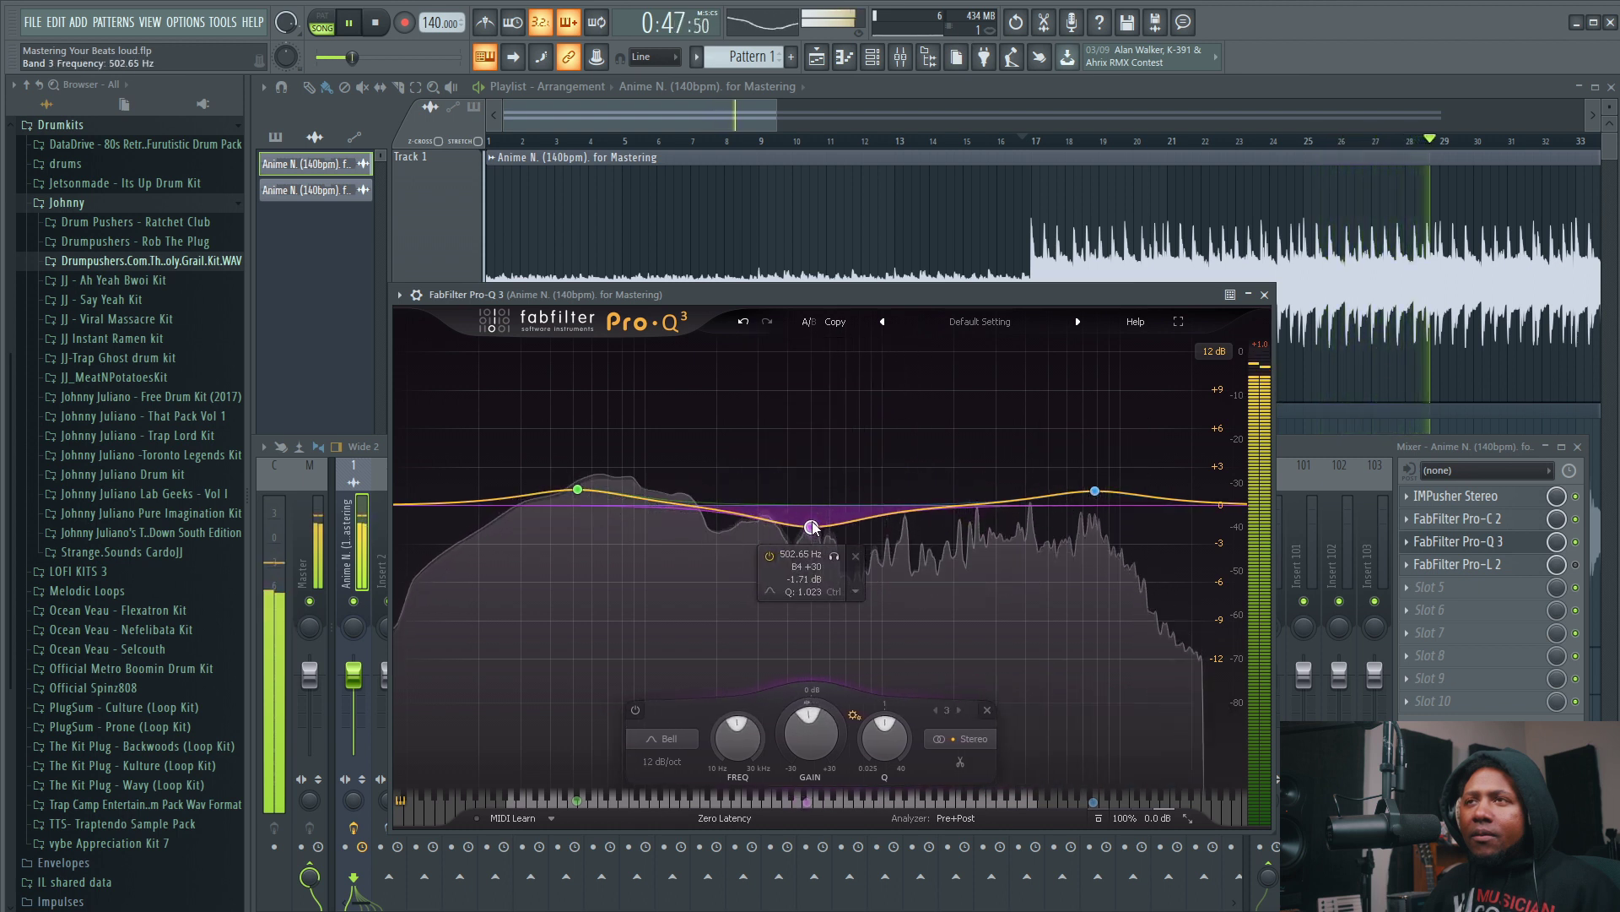
# - Compare the playing drop with FabFilter Pro-Q 3 bypassed and re-enabled, and return to the equalizer
pyautogui.click(1578, 547)
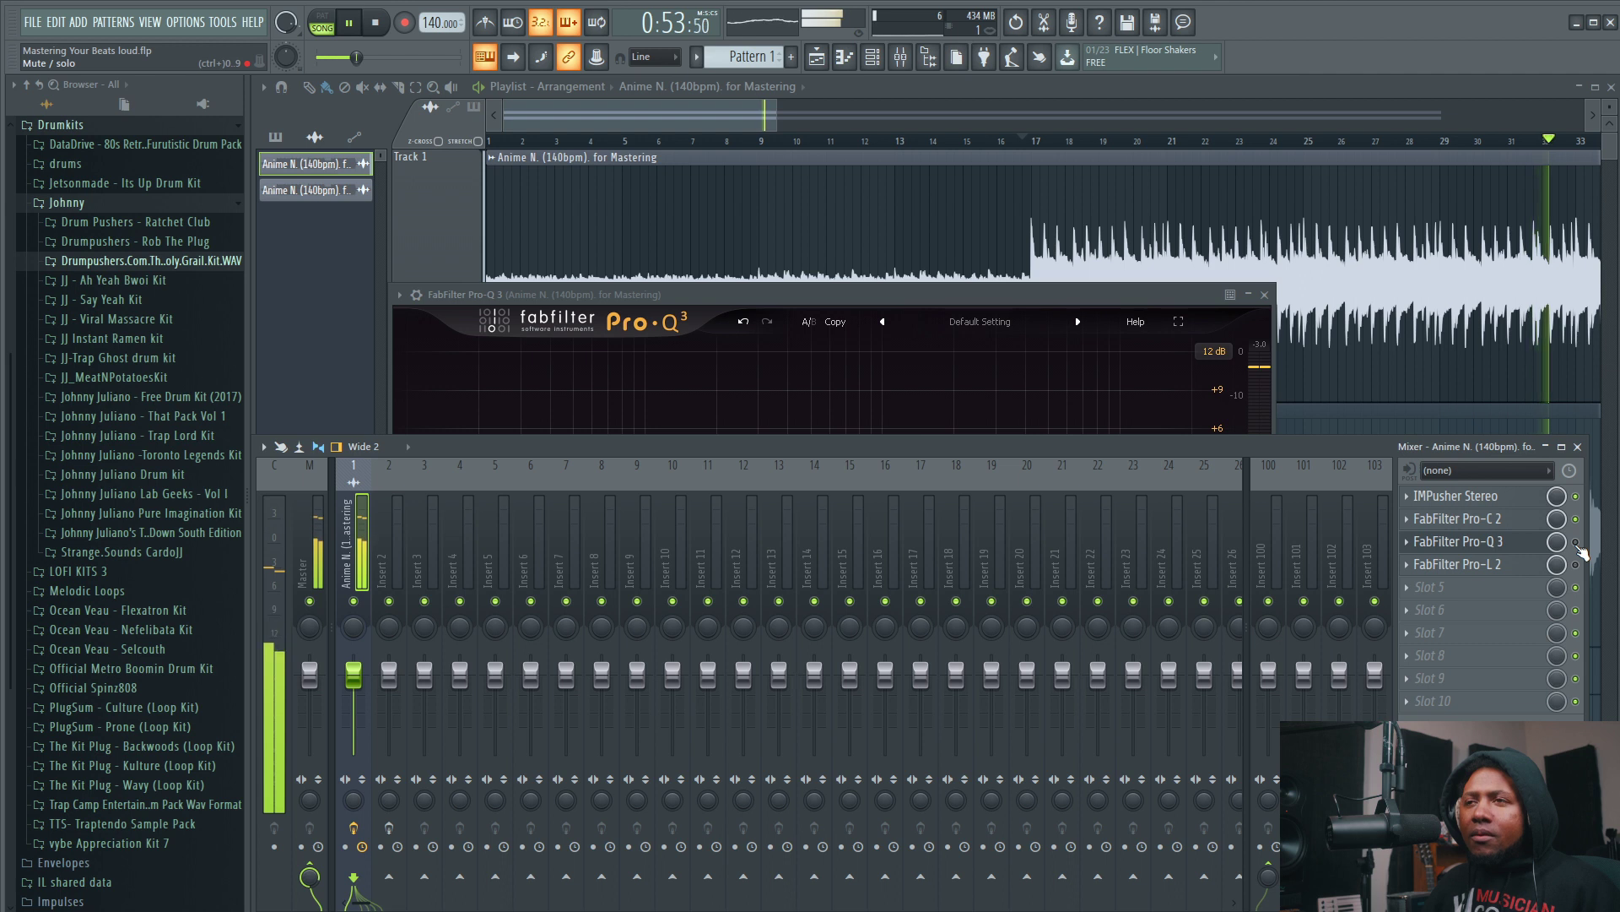
pyautogui.click(1576, 542)
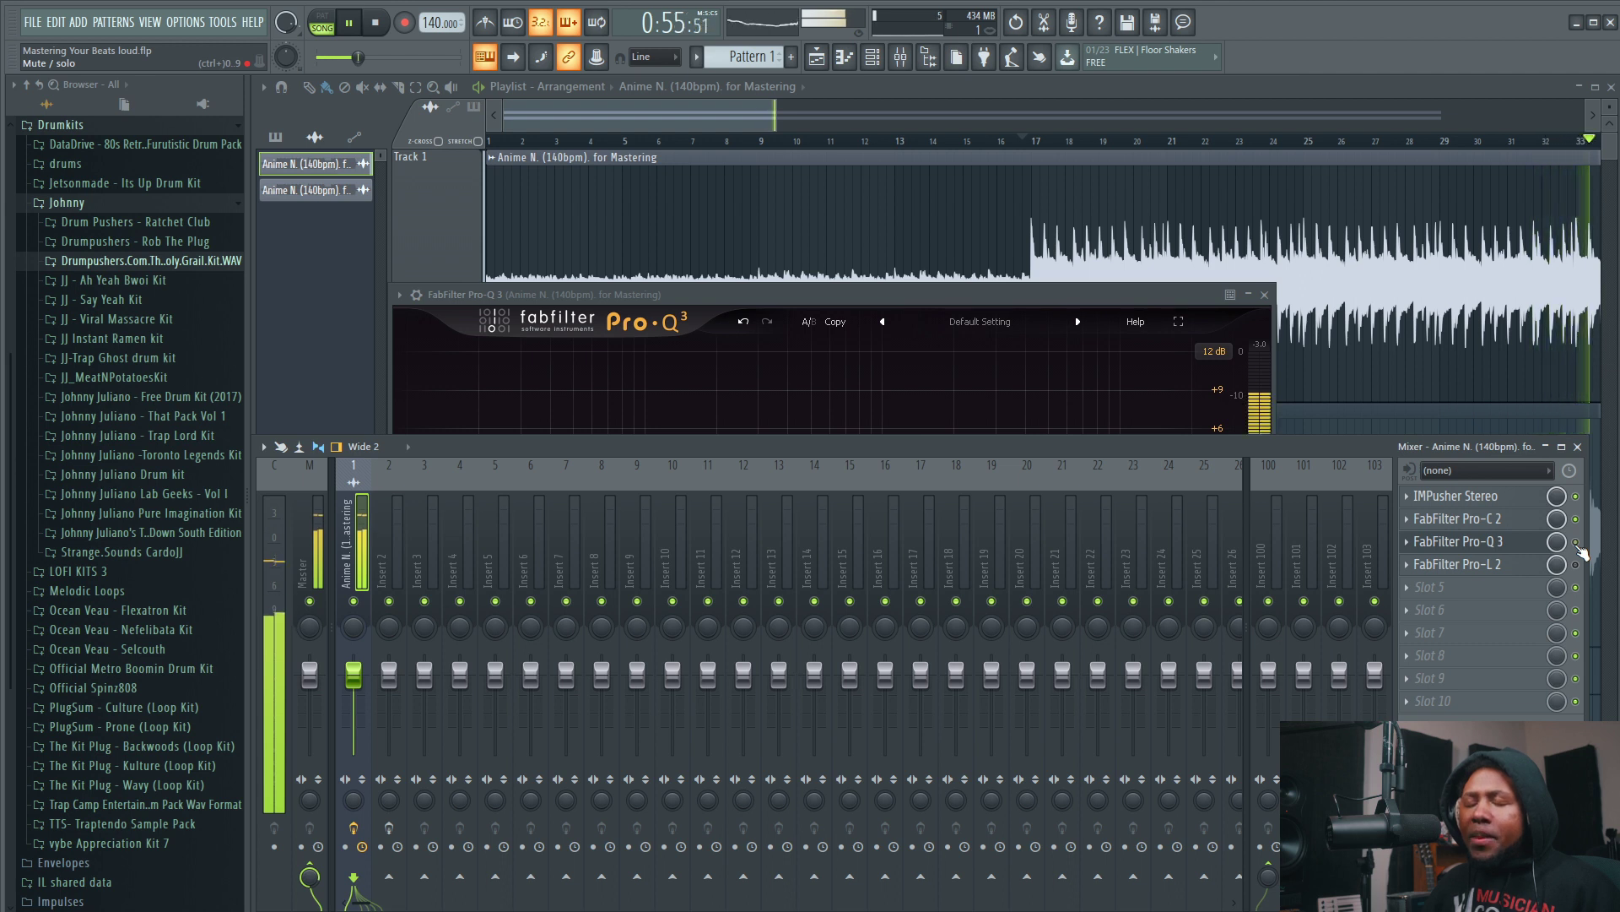
pyautogui.click(1015, 300)
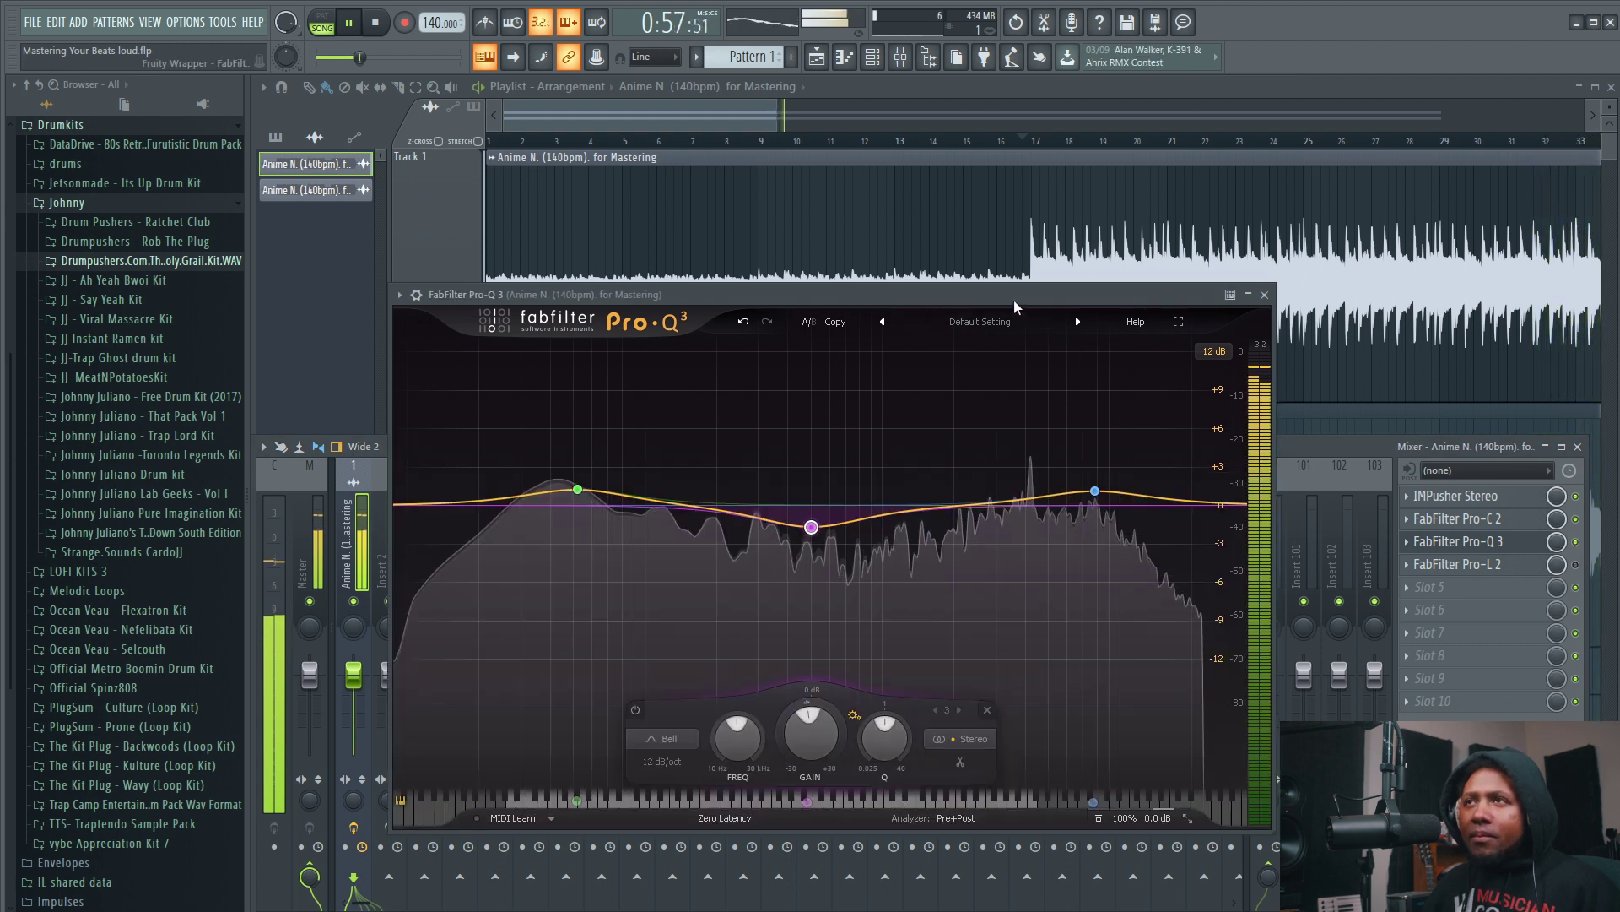
# - Move the high bell boost to about 5 kHz and add a high shelf at 19600 Hz with +2.31 dB of gain
pyautogui.moveTo(1096, 491); pyautogui.dragTo(1049, 491)
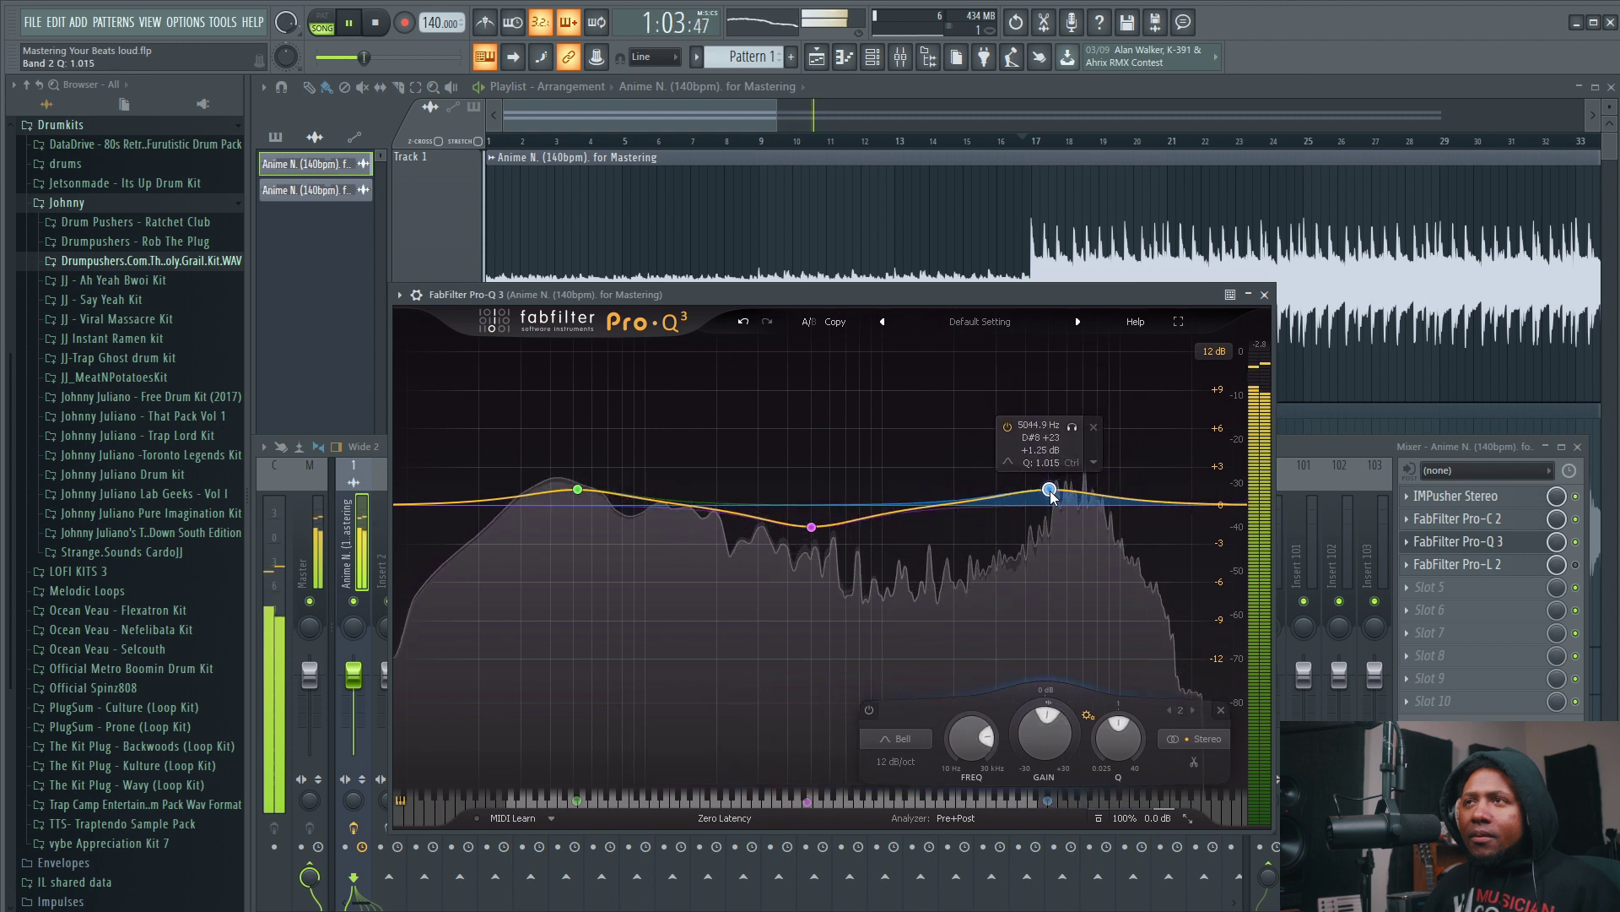
pyautogui.moveTo(1226, 504); pyautogui.dragTo(1193, 469)
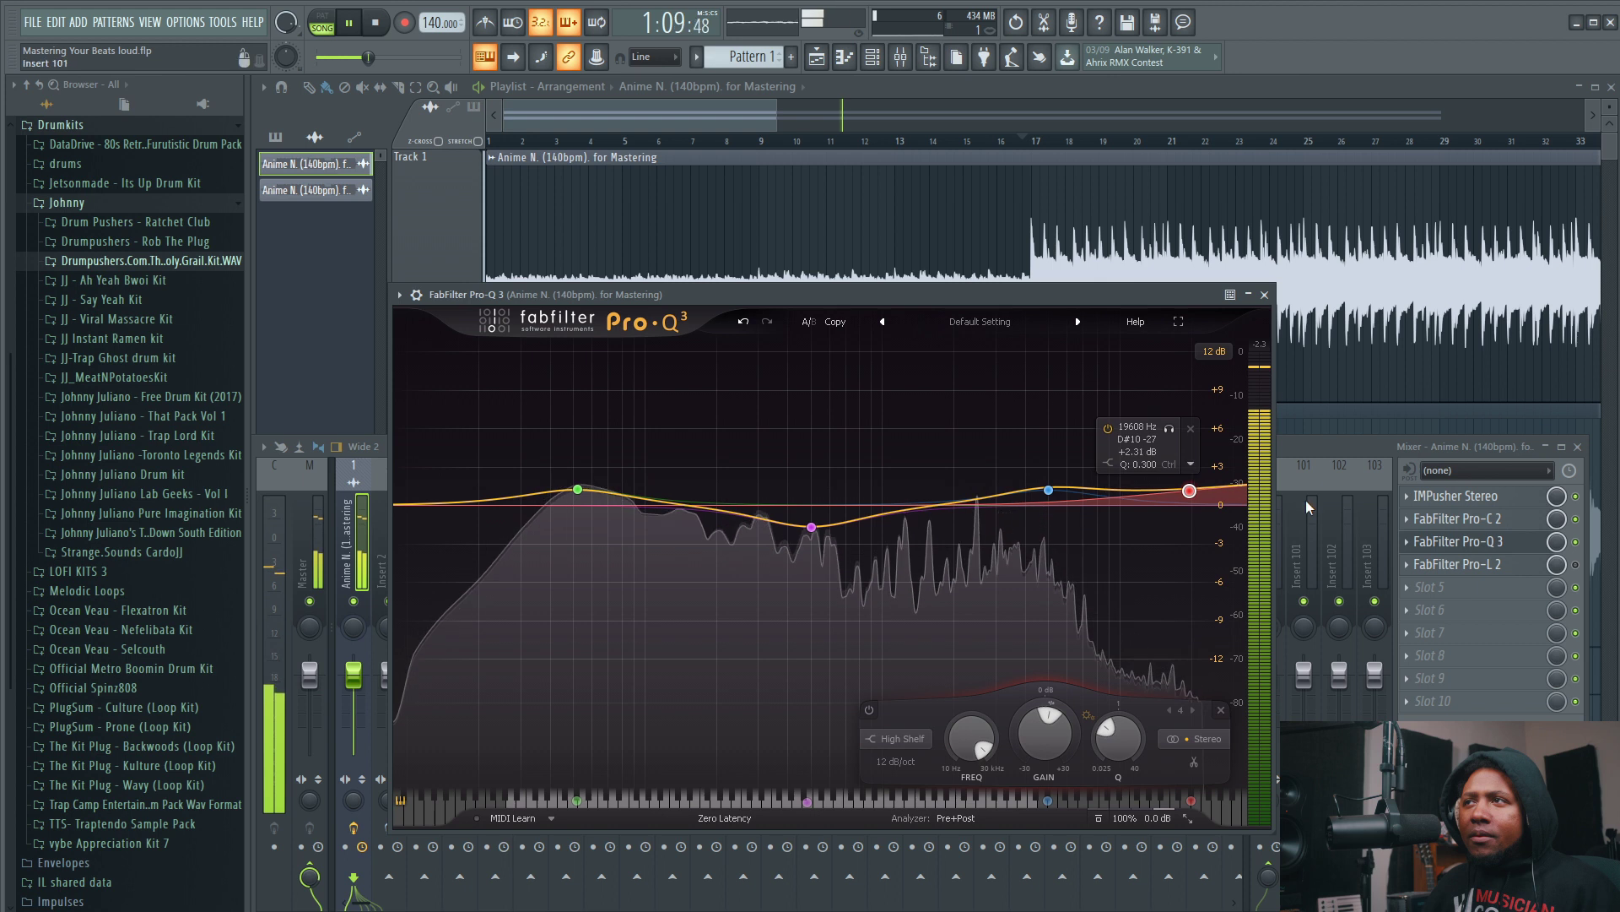
# - Replay the drop with the finished EQ bypassed and re-enabled, stop playback and check the settings of each EQ band
pyautogui.click(1576, 541)
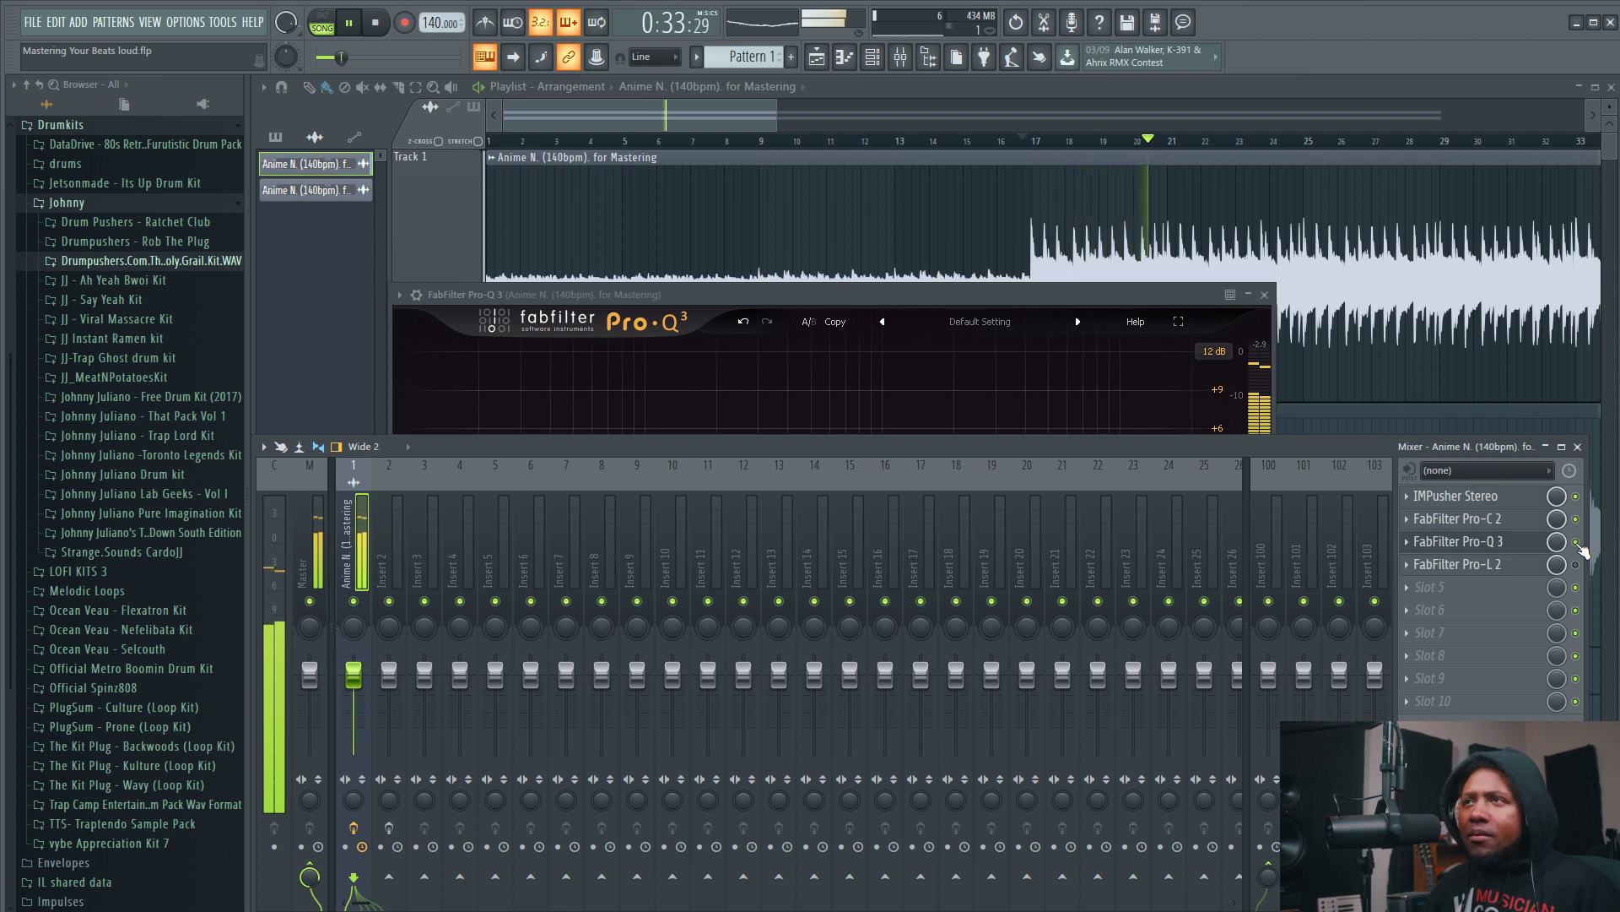
pyautogui.press('space')
pyautogui.click(904, 292)
pyautogui.moveTo(574, 490)
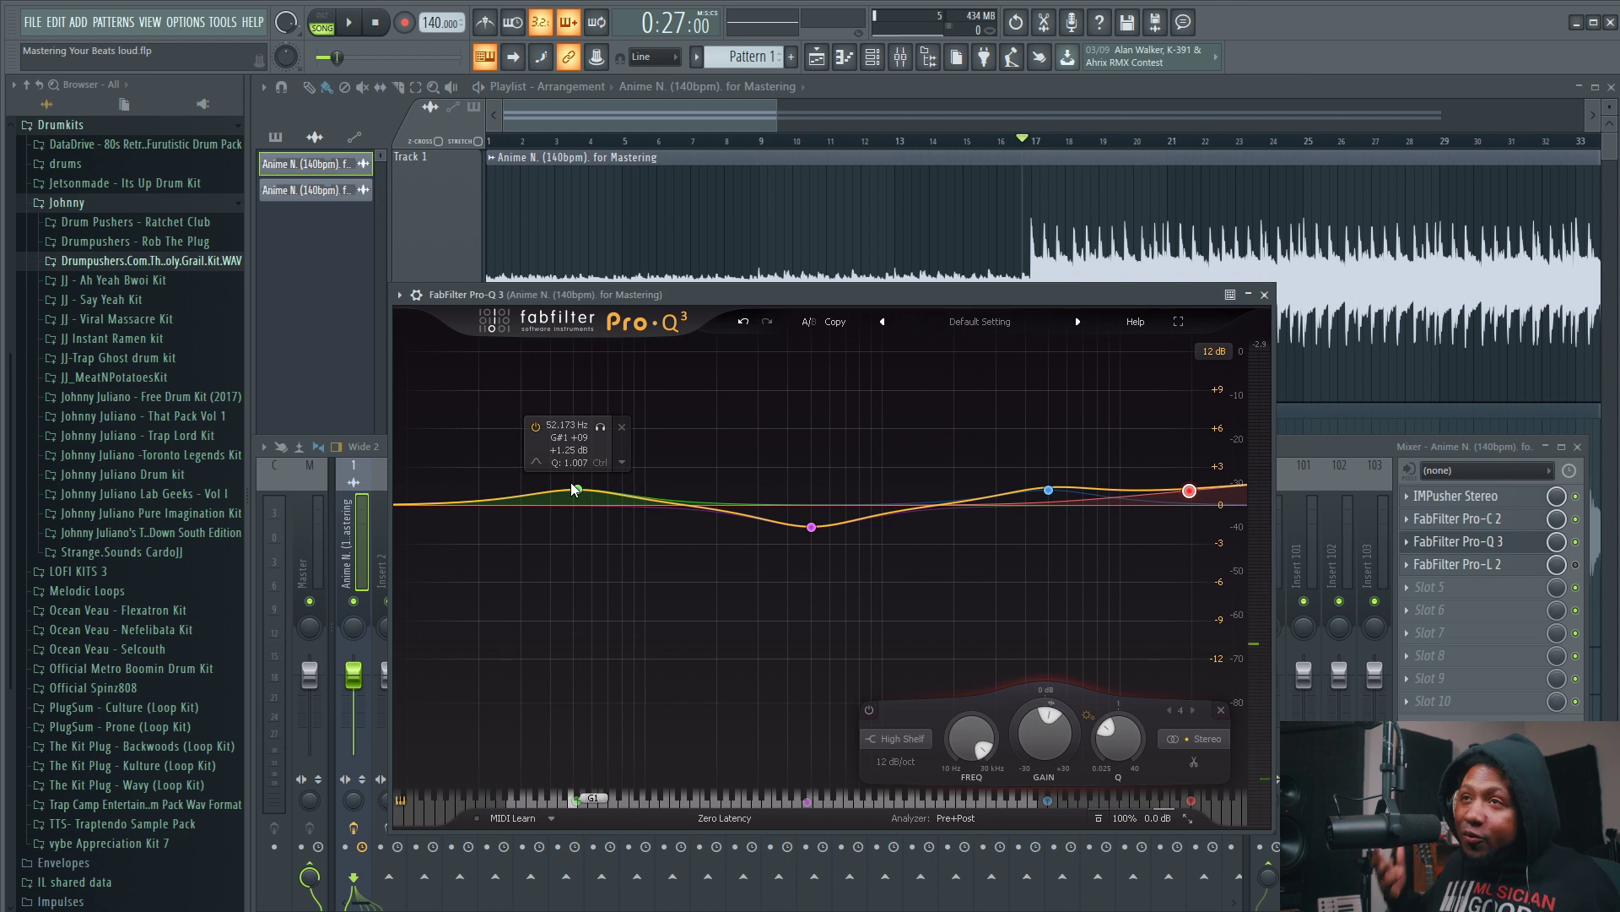
pyautogui.moveTo(830, 535)
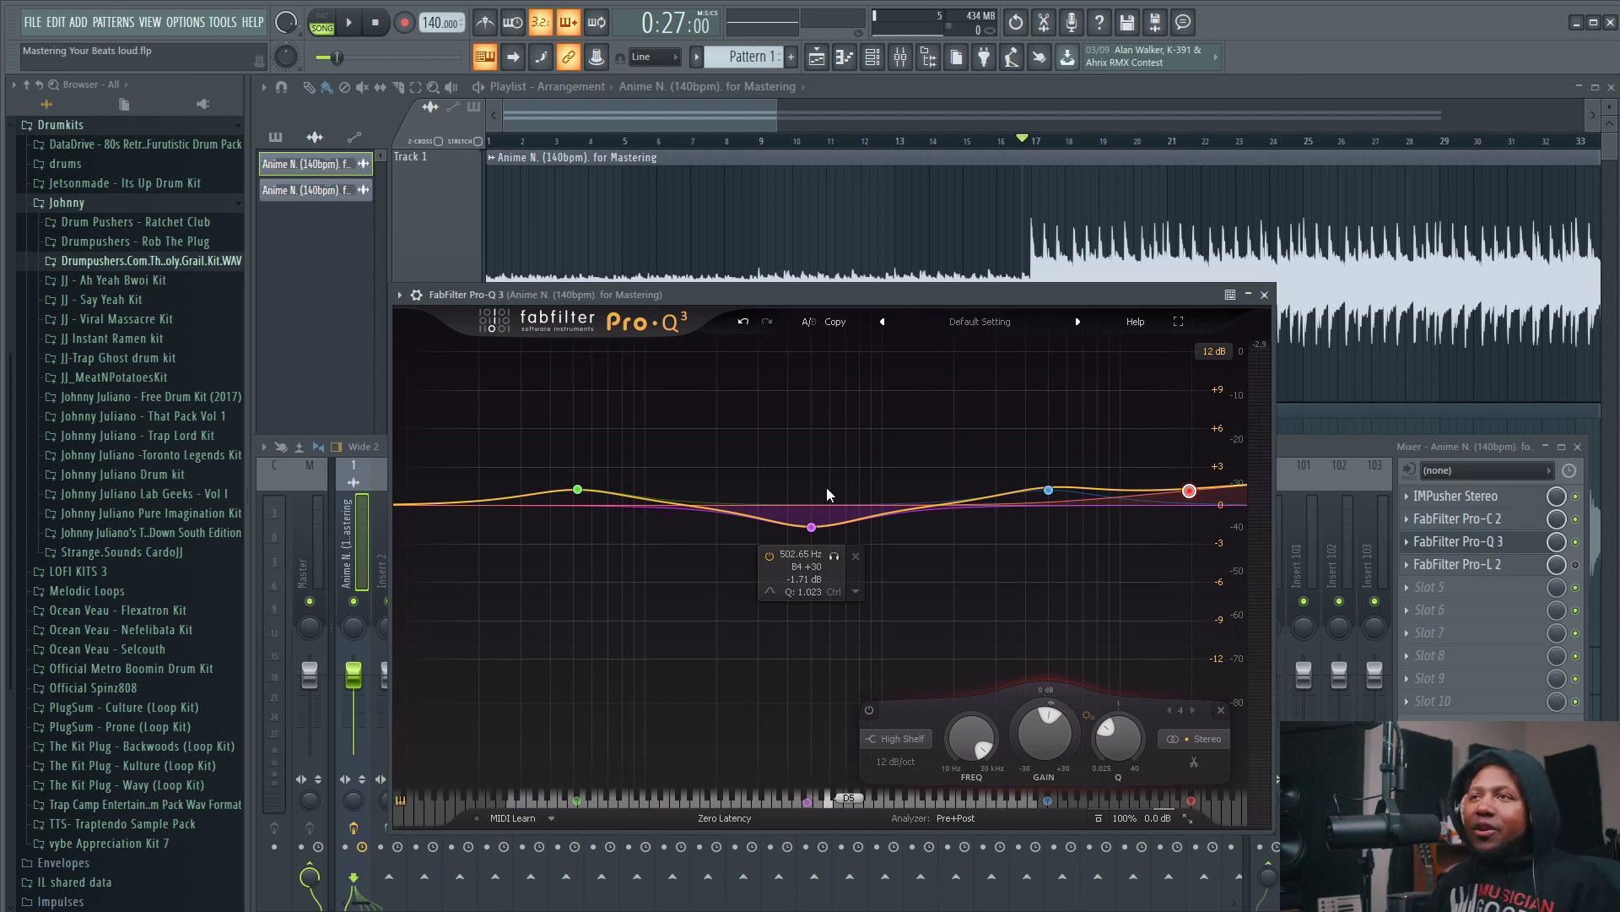
pyautogui.moveTo(1049, 483)
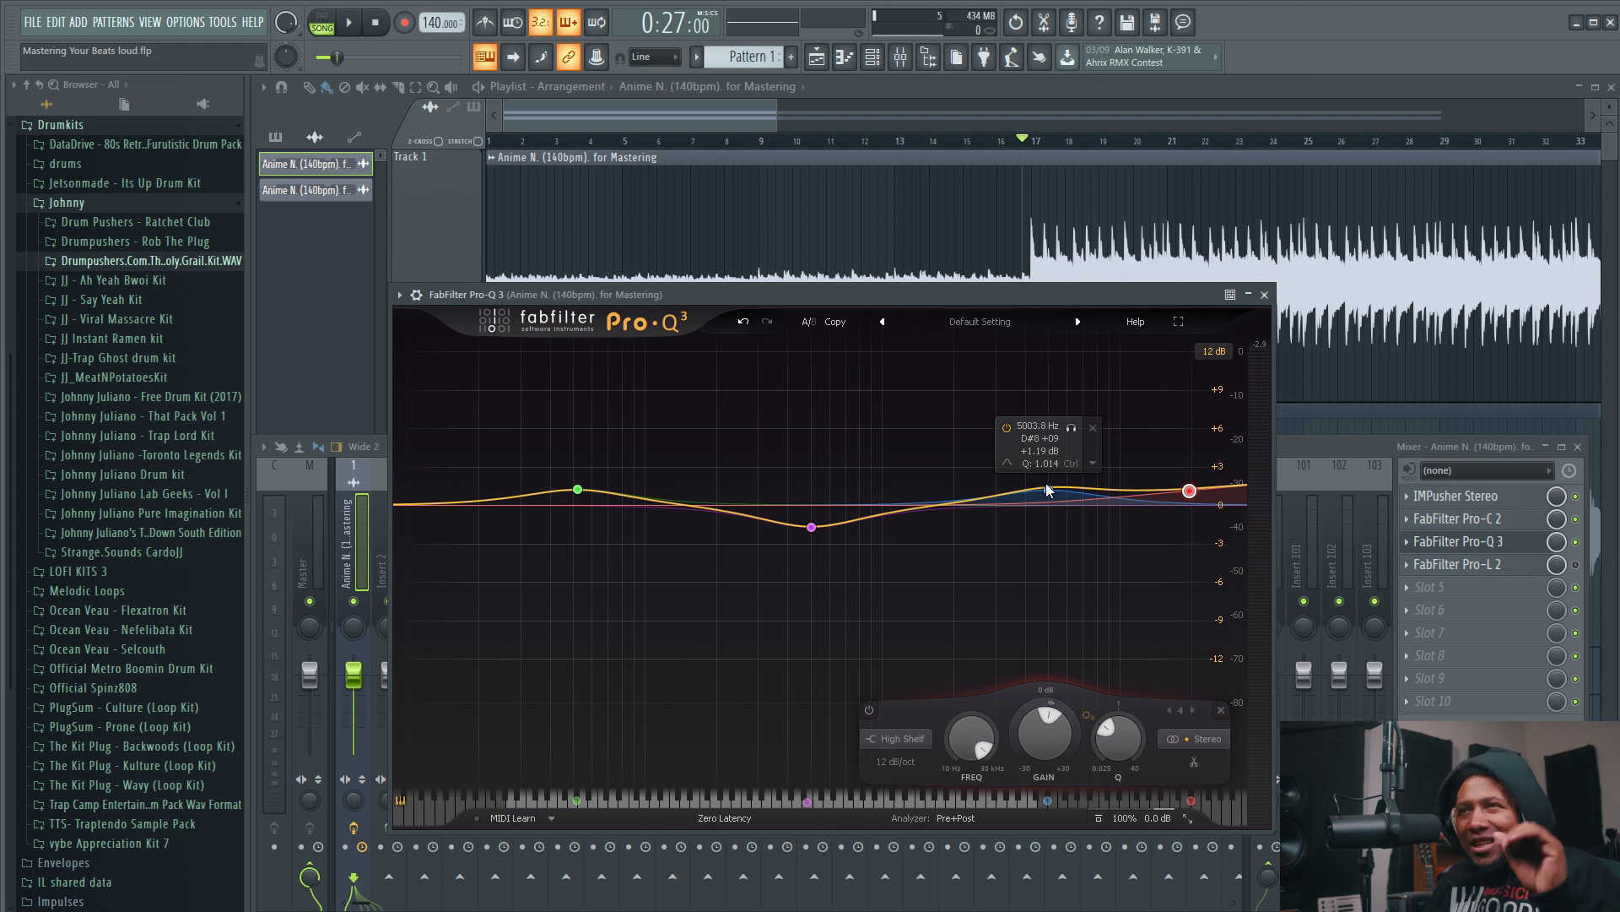
pyautogui.moveTo(1195, 493)
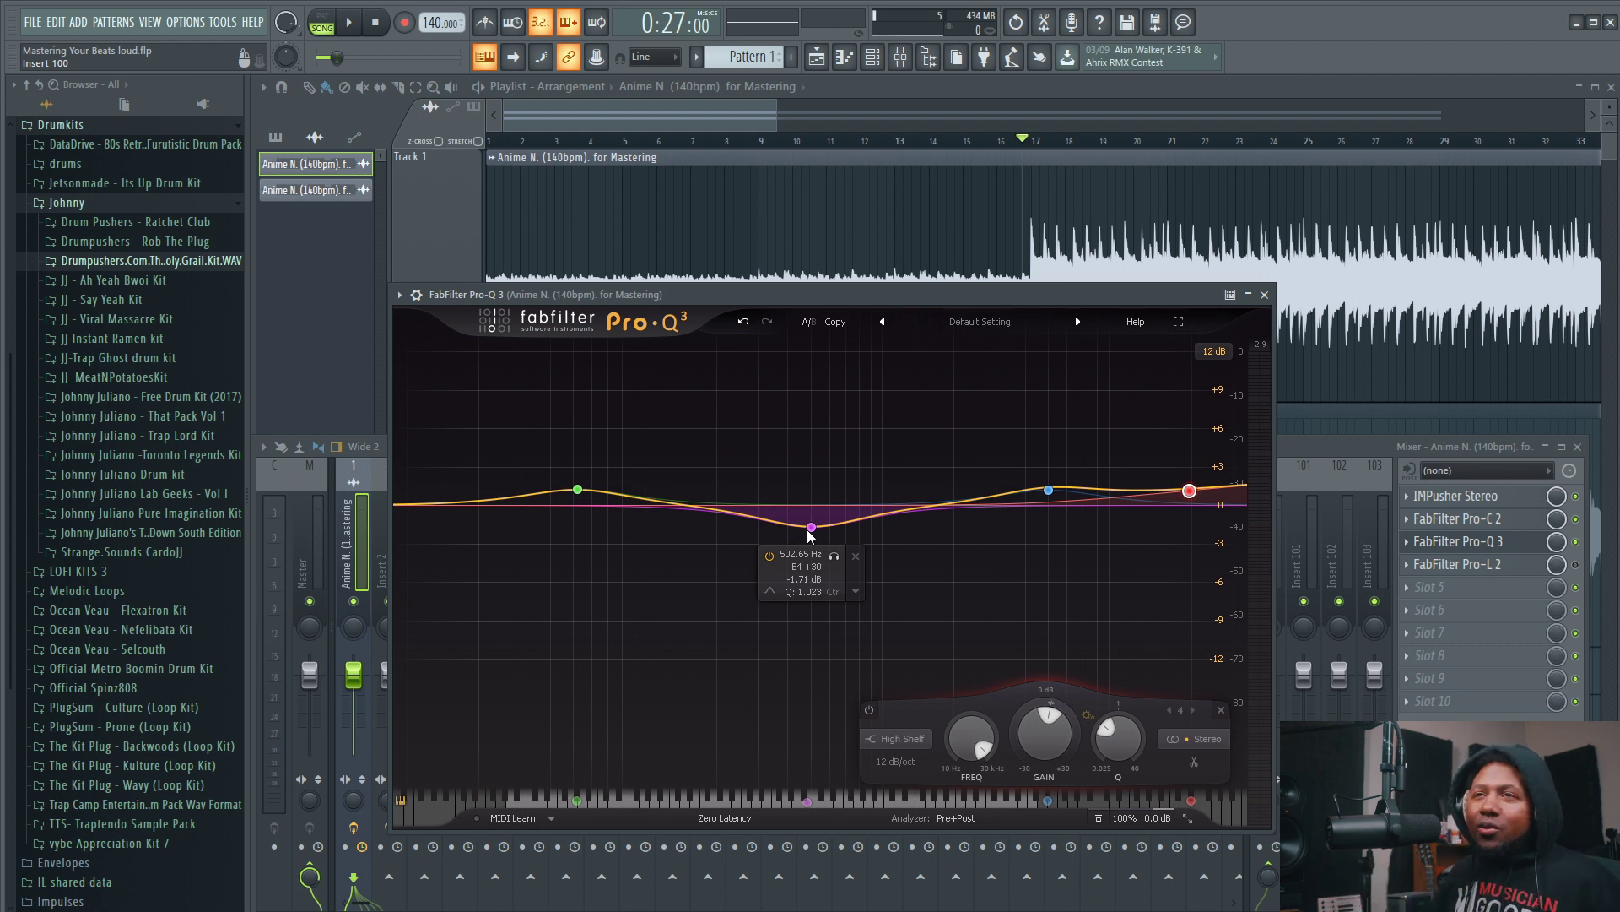
# - Narrow the 502.65 Hz cut to a Q of about 34 and widen it back to about 1.1
pyautogui.scroll(10, 808, 535)
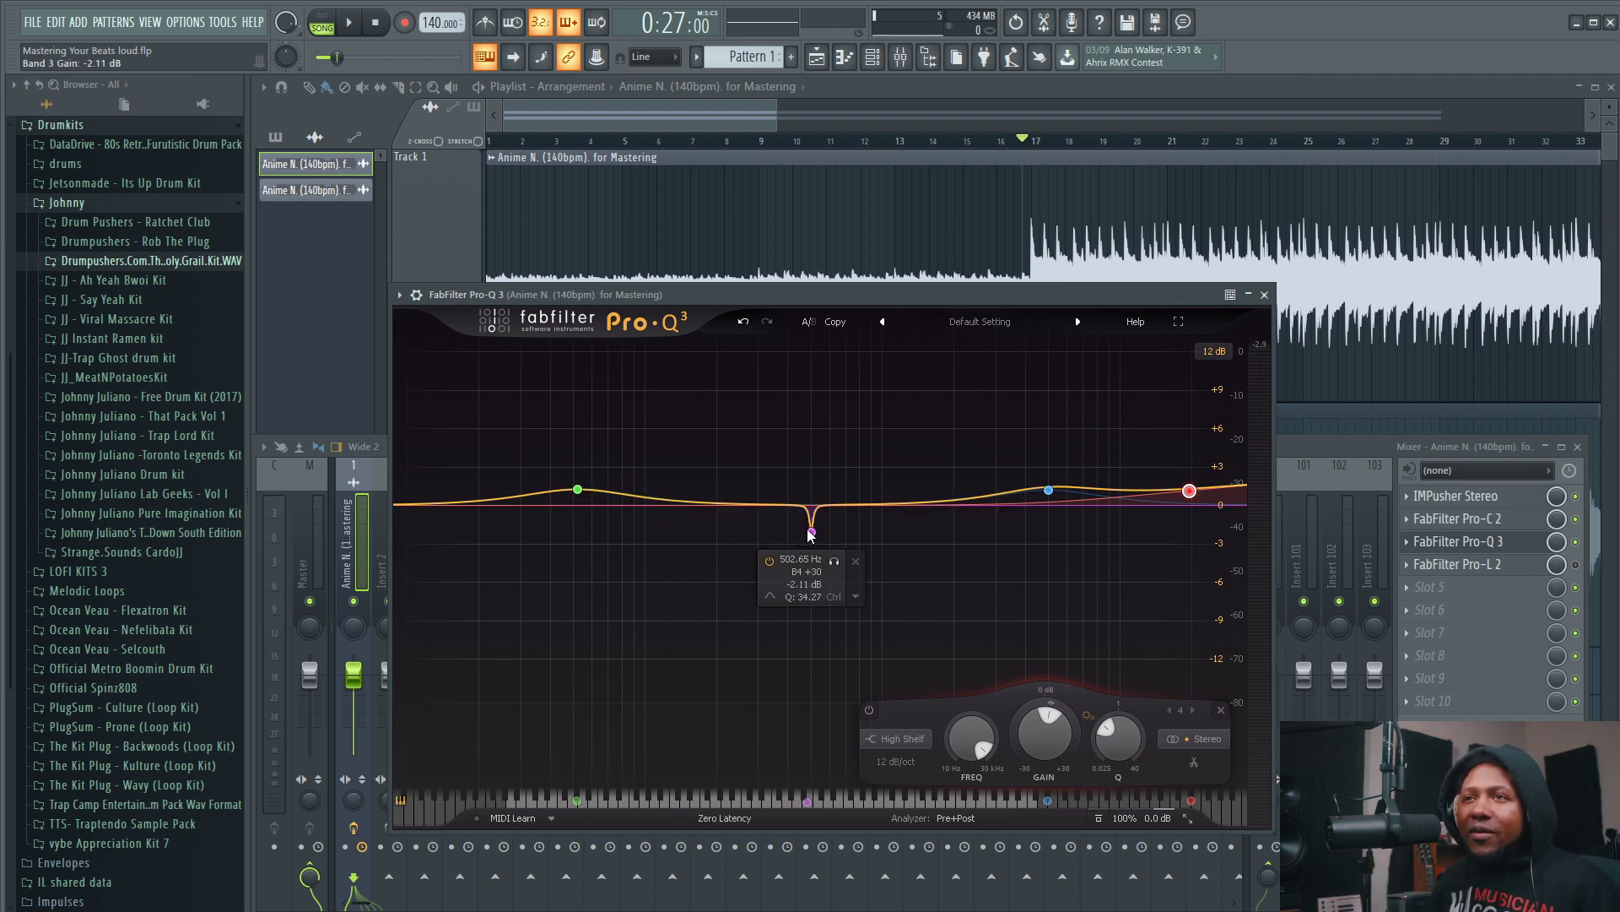
pyautogui.scroll(-10, 808, 535)
pyautogui.scroll(-2, 809, 535)
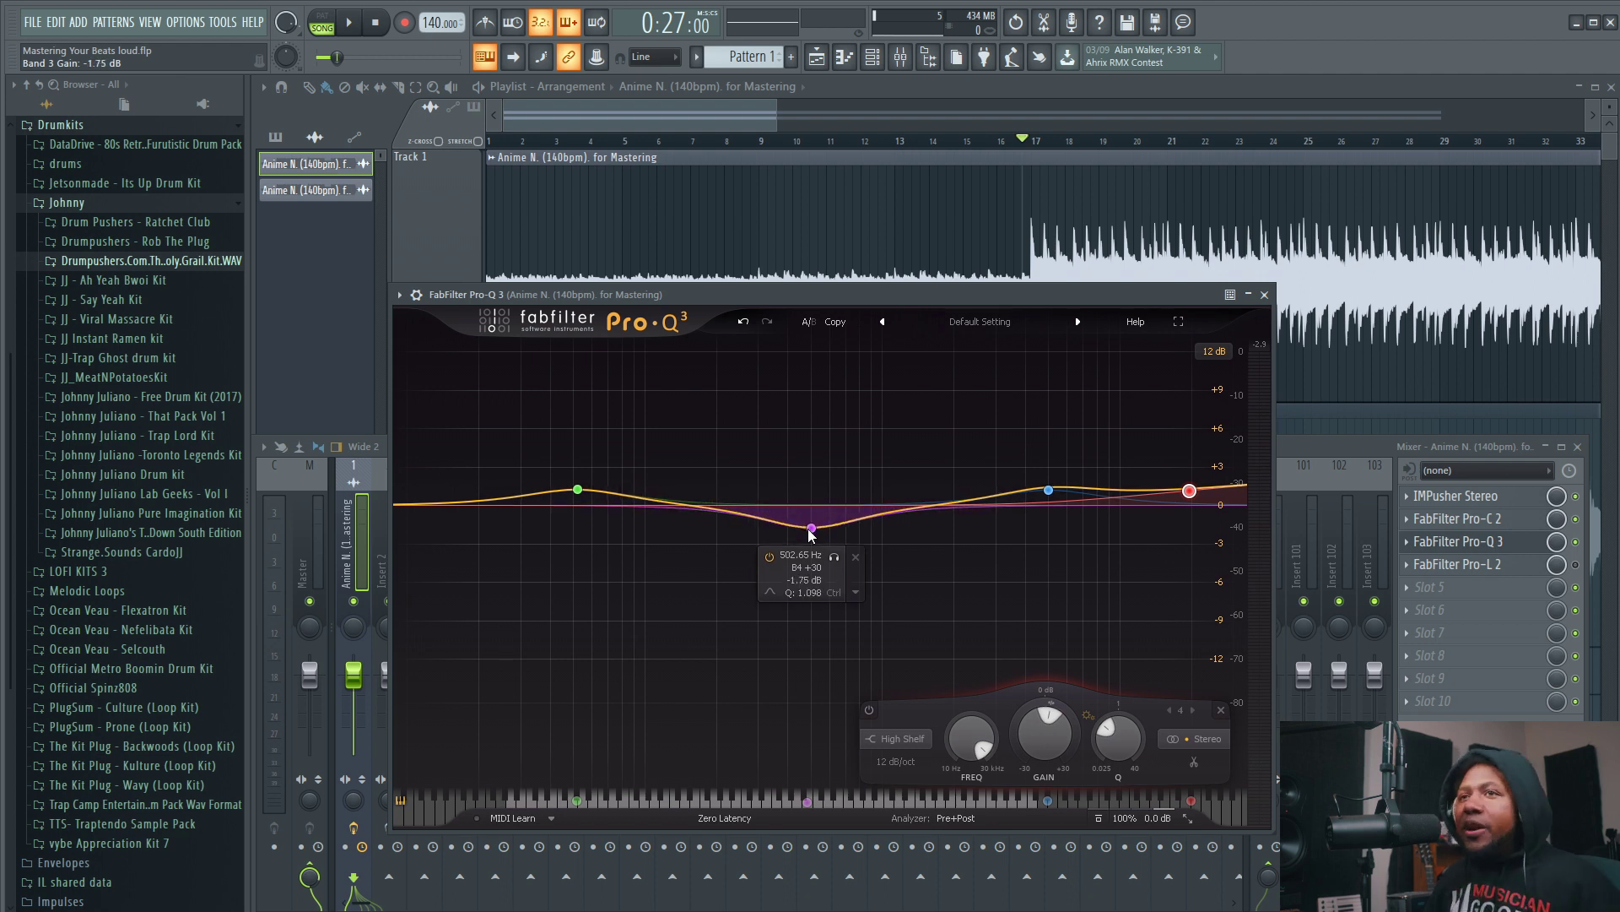
# - Close FabFilter Pro-Q 3 and open FabFilter Pro-L 2 on the insert
pyautogui.click(1490, 542)
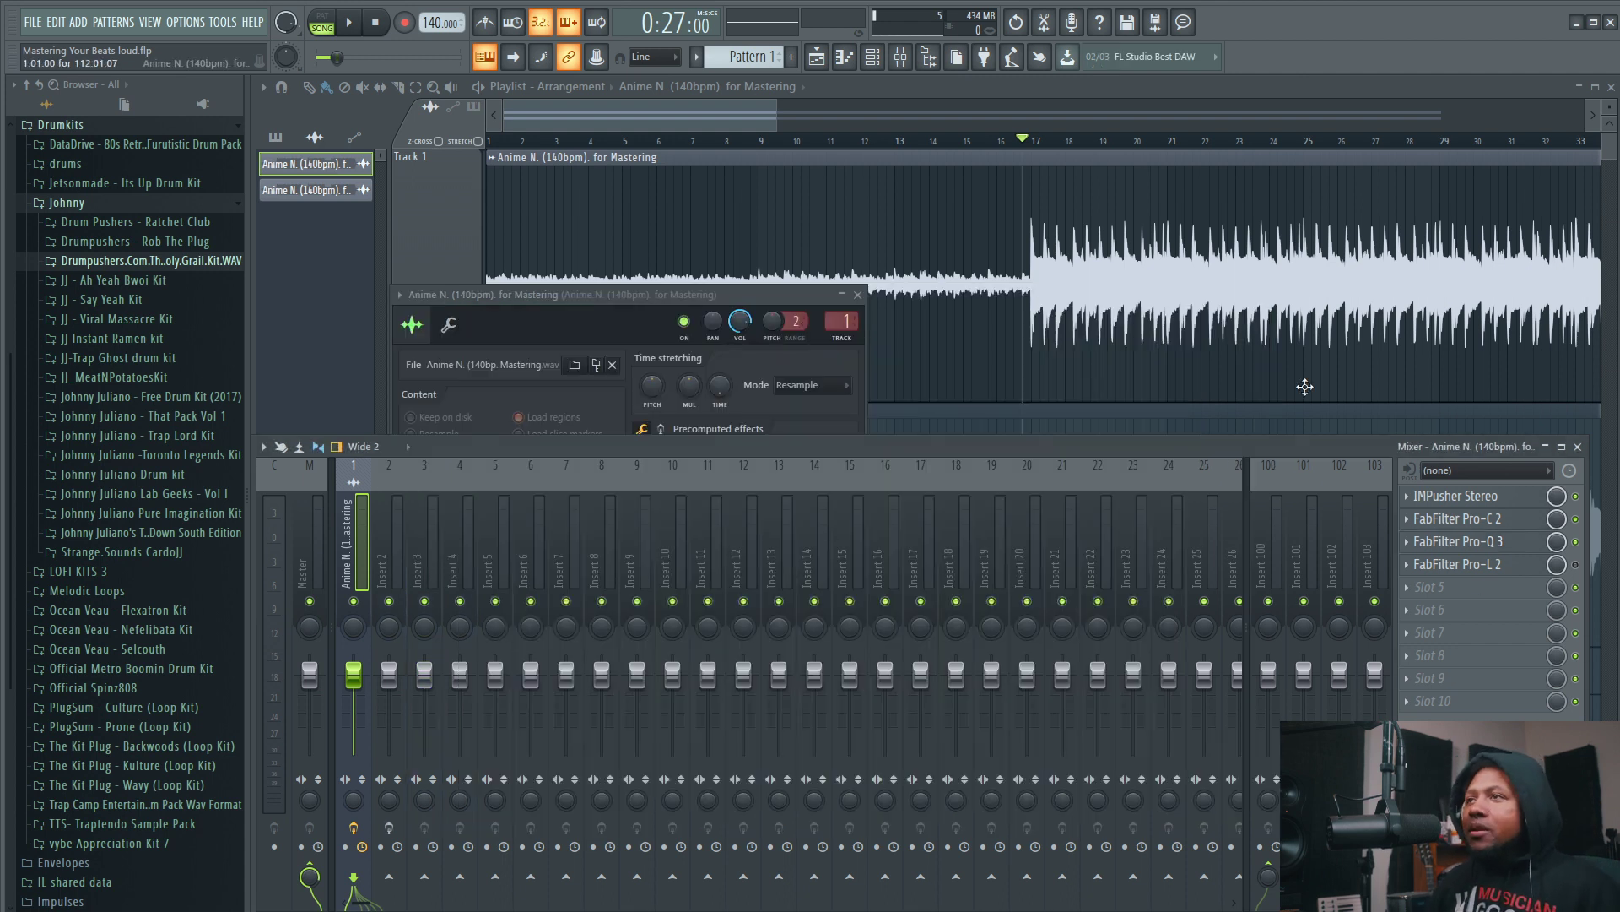
pyautogui.click(1502, 564)
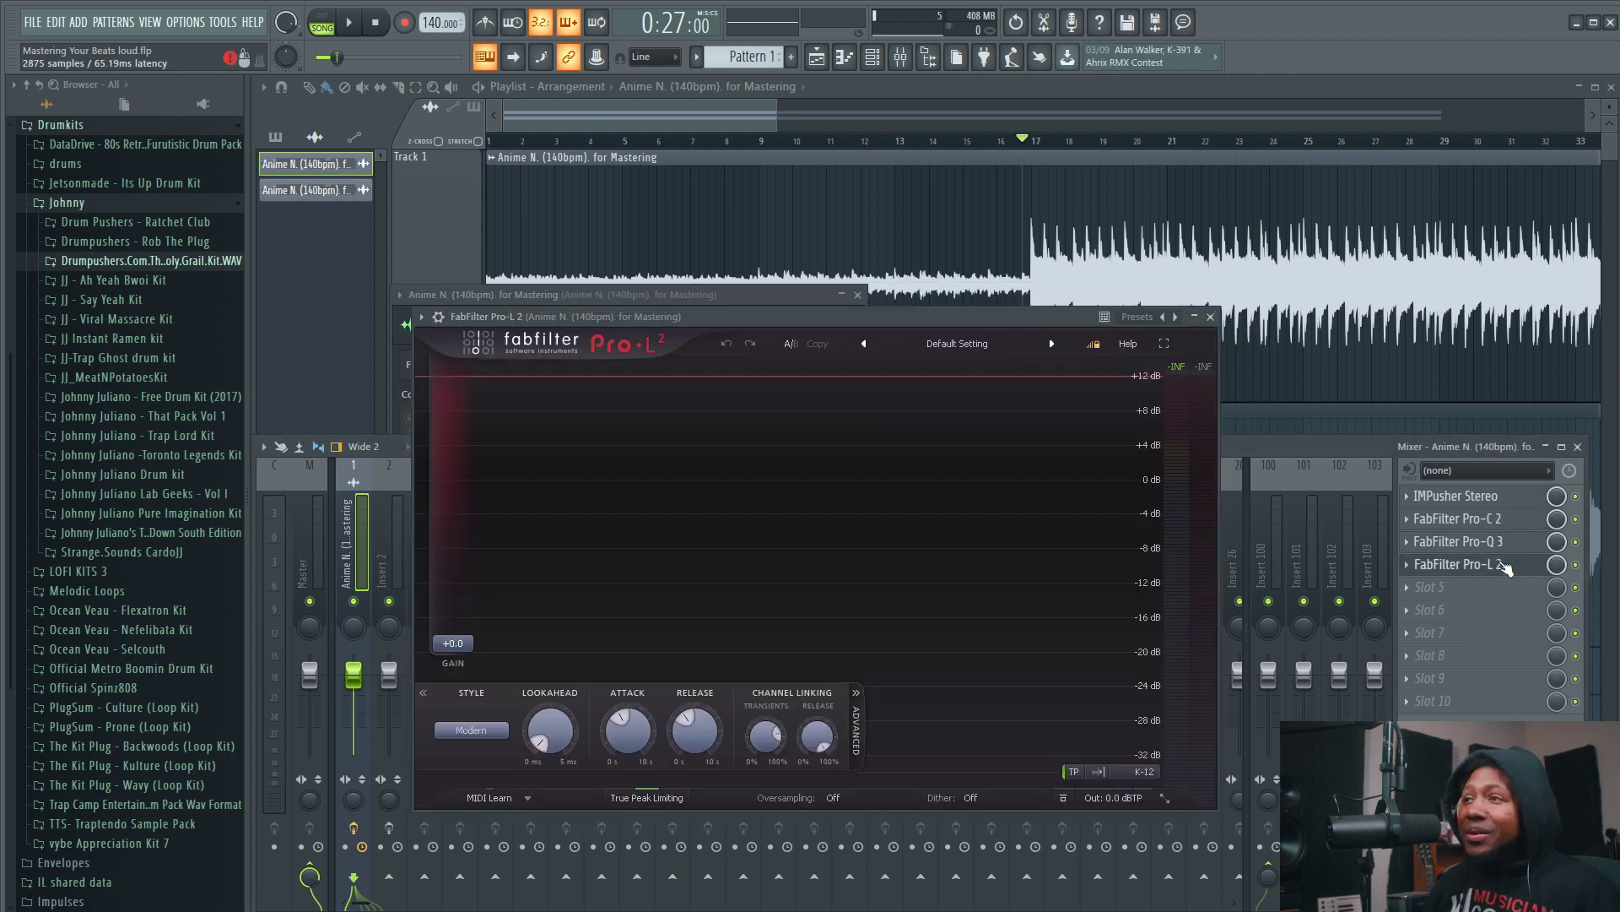
# - Reposition the Pro-L 2 window and set its meter scale to Loudness
pyautogui.moveTo(842, 315); pyautogui.dragTo(799, 306)
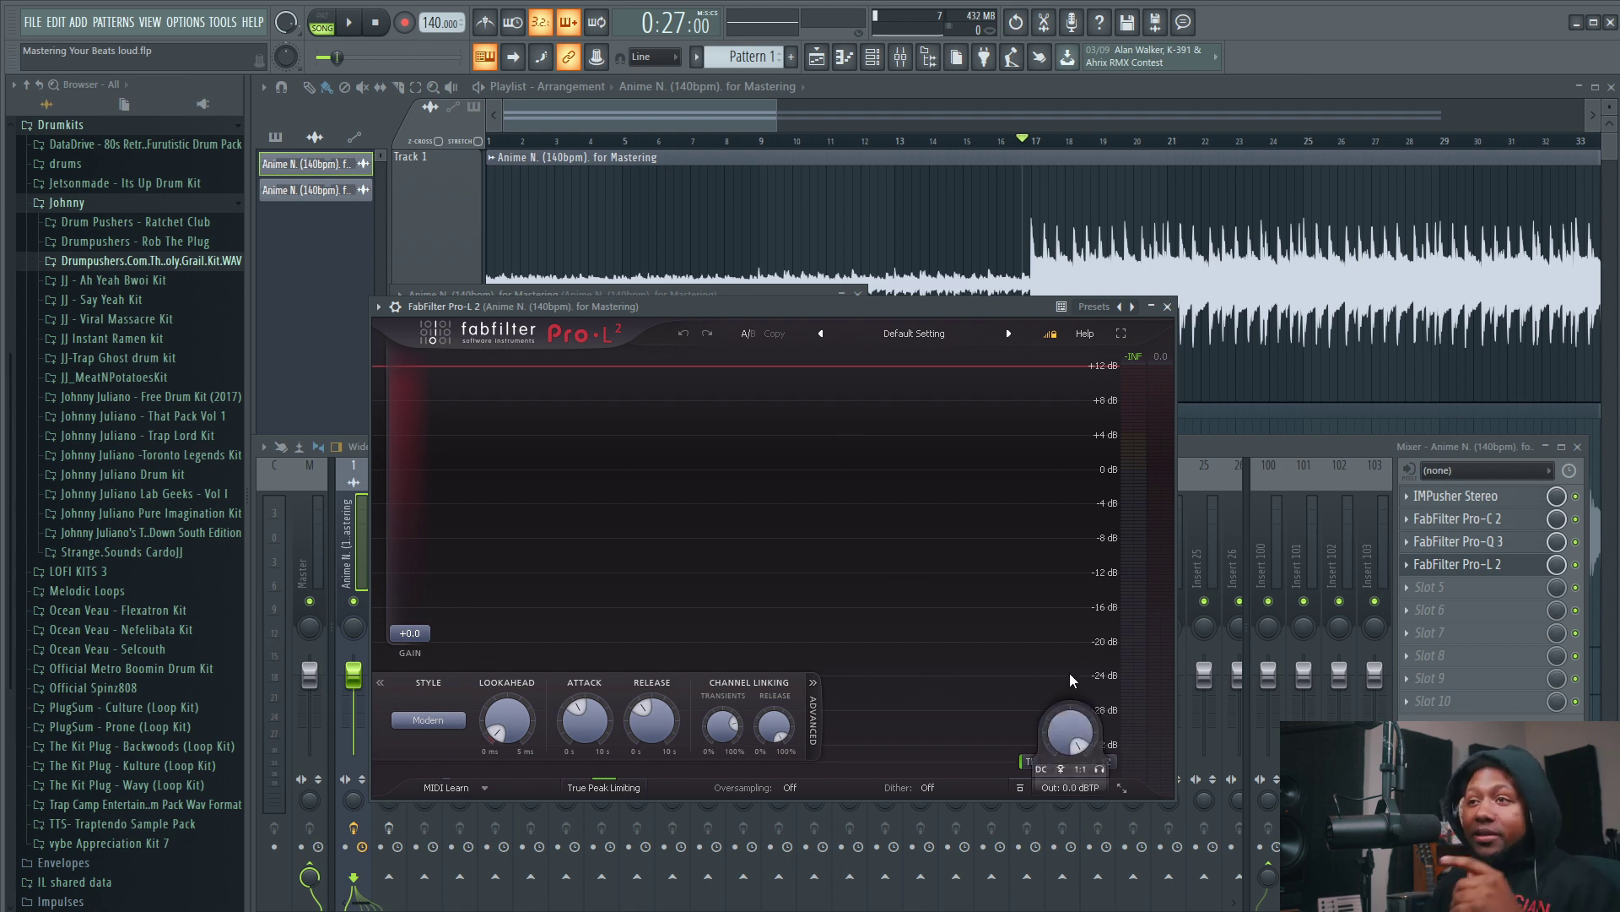
pyautogui.click(1097, 761)
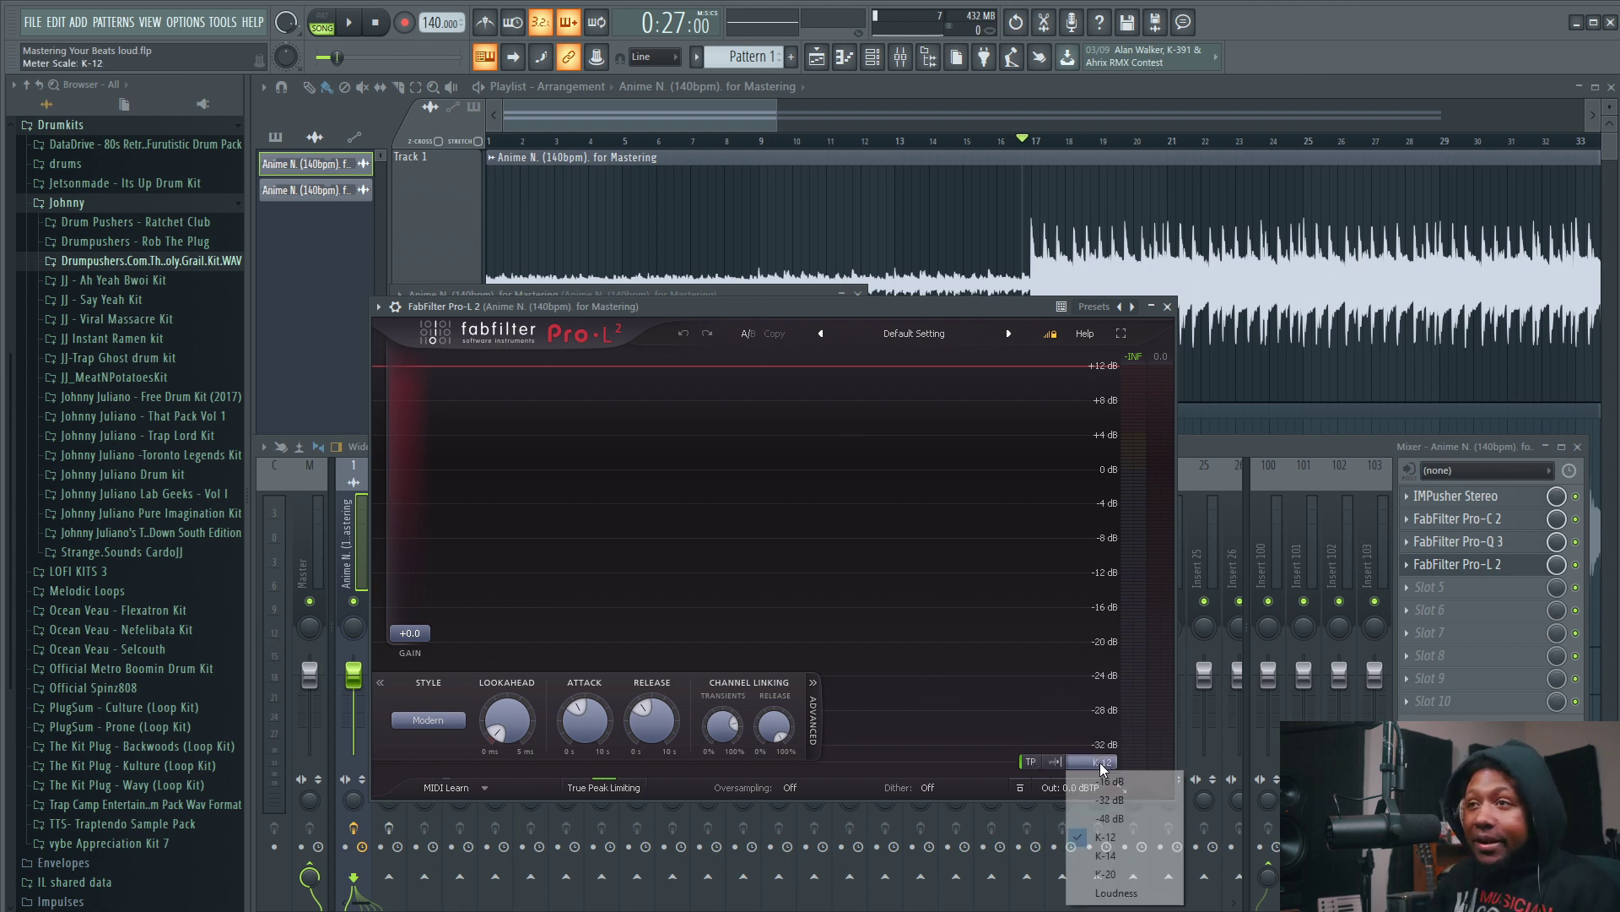
pyautogui.click(1114, 893)
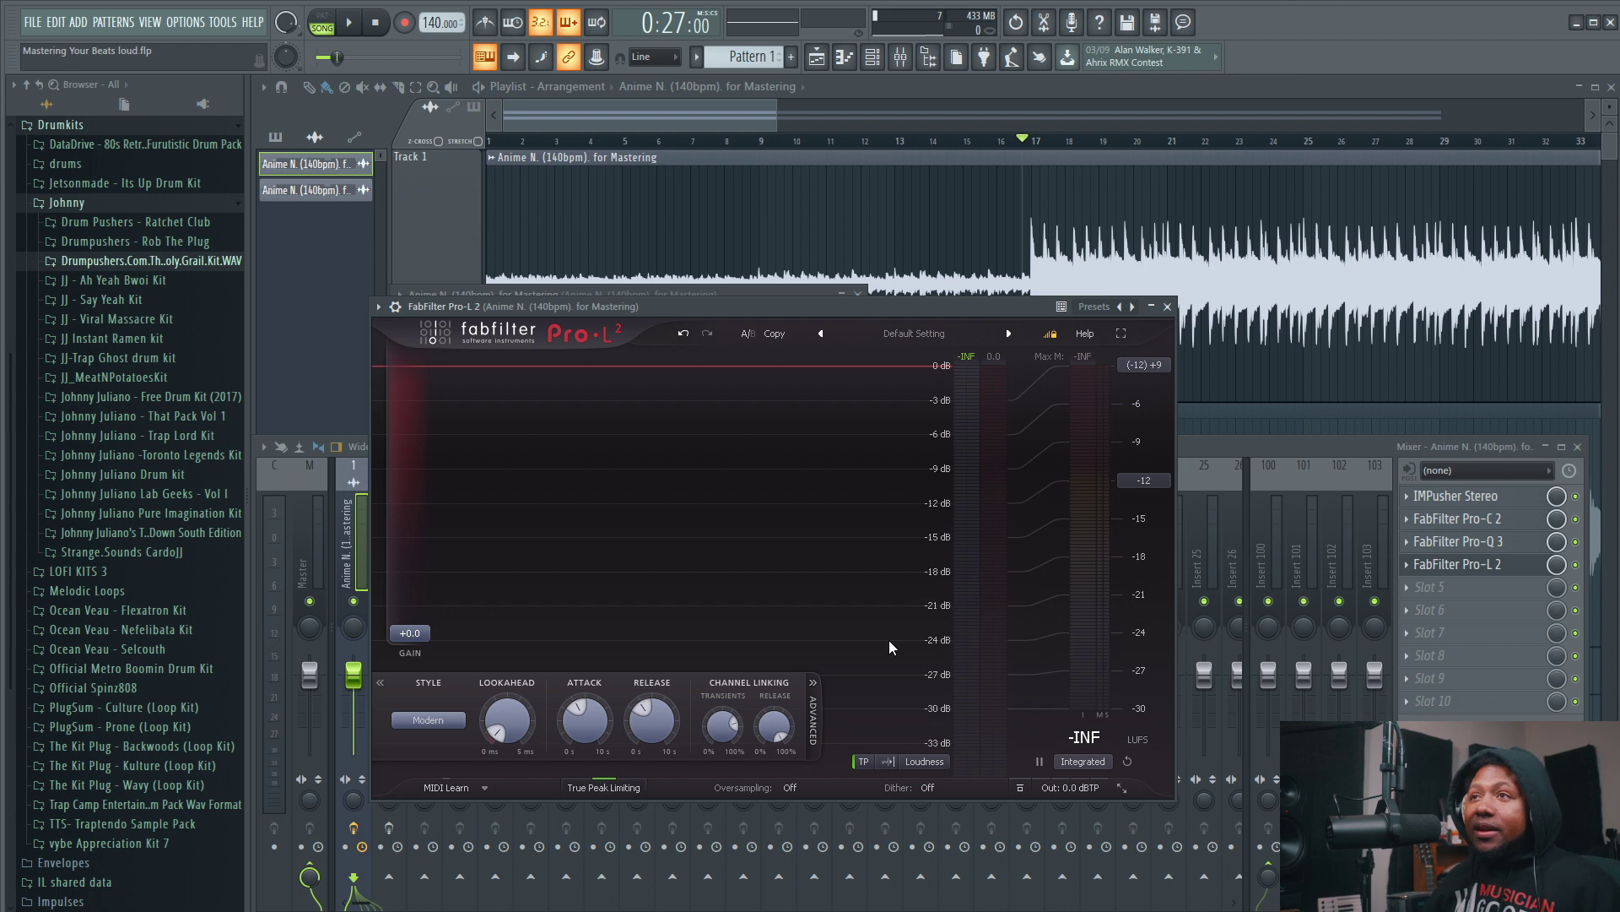
# - Audition the drop while testing the limiter's gain, pushing it up to +15.62 dB, and stop playback
pyautogui.press('space')
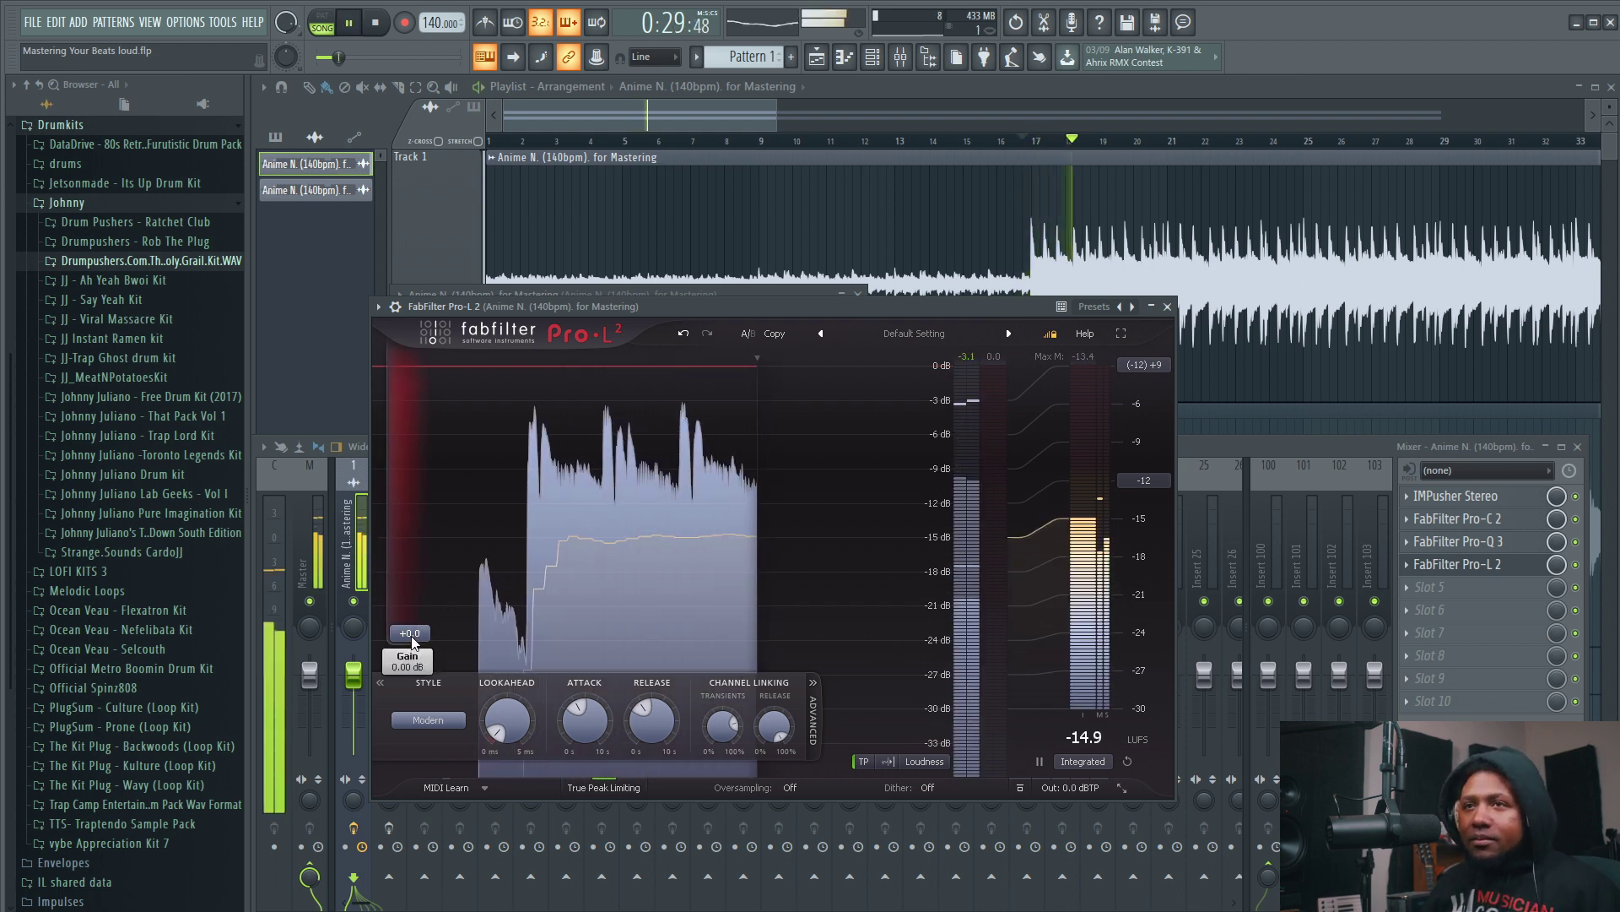
pyautogui.moveTo(415, 637)
pyautogui.mouseDown()
pyautogui.moveTo(420, 606)
pyautogui.moveTo(419, 638)
pyautogui.mouseUp()
pyautogui.press('space')
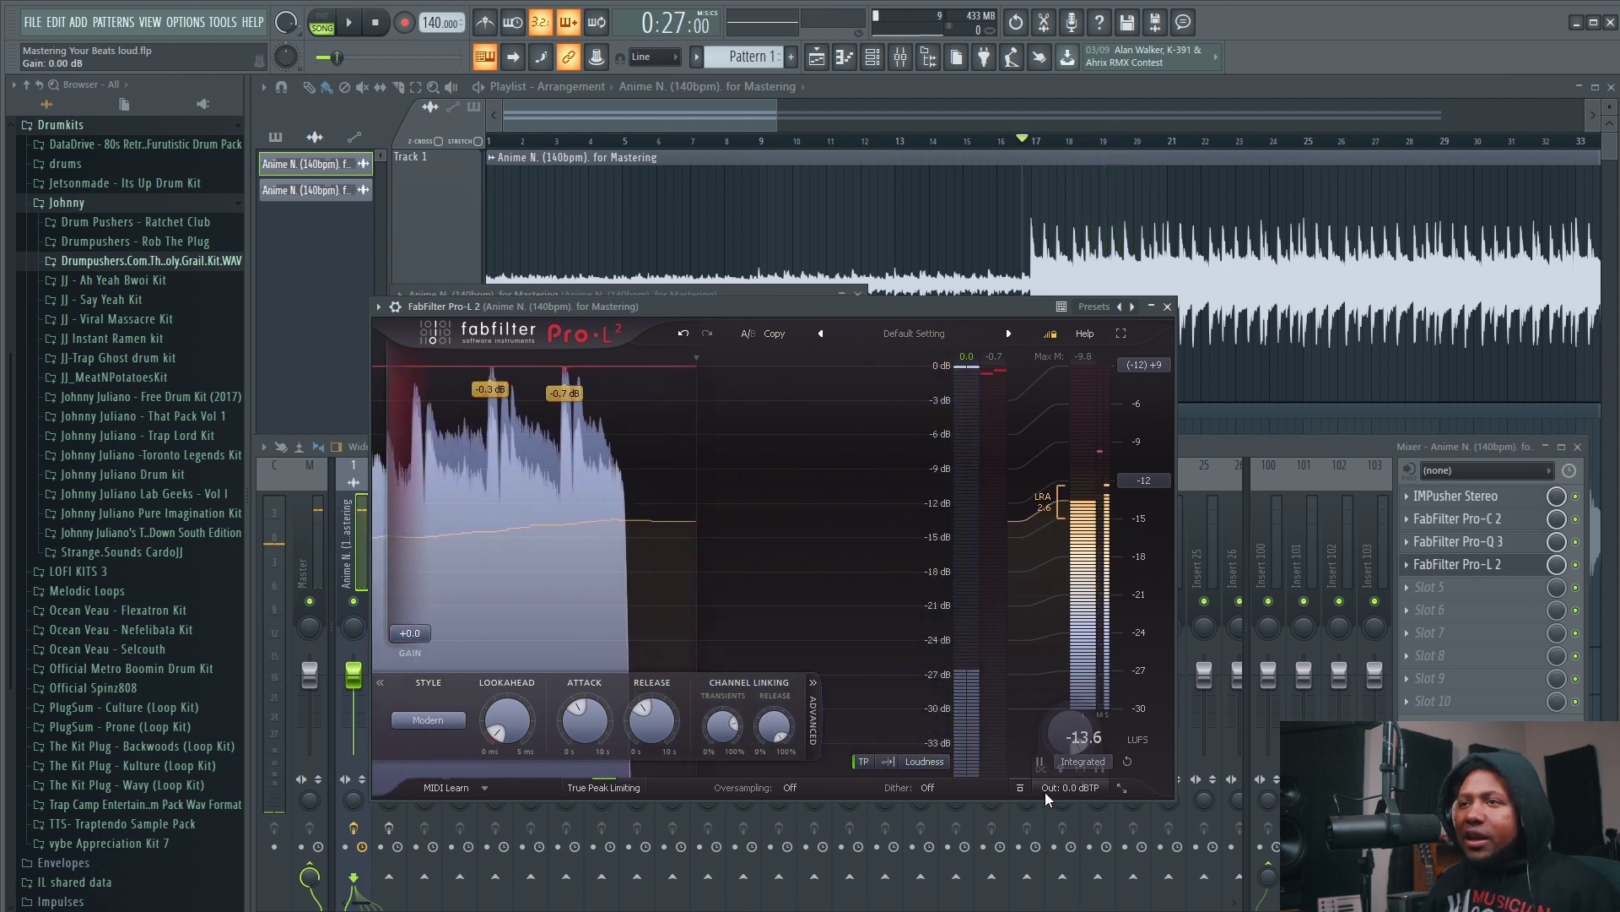
pyautogui.click(1080, 769)
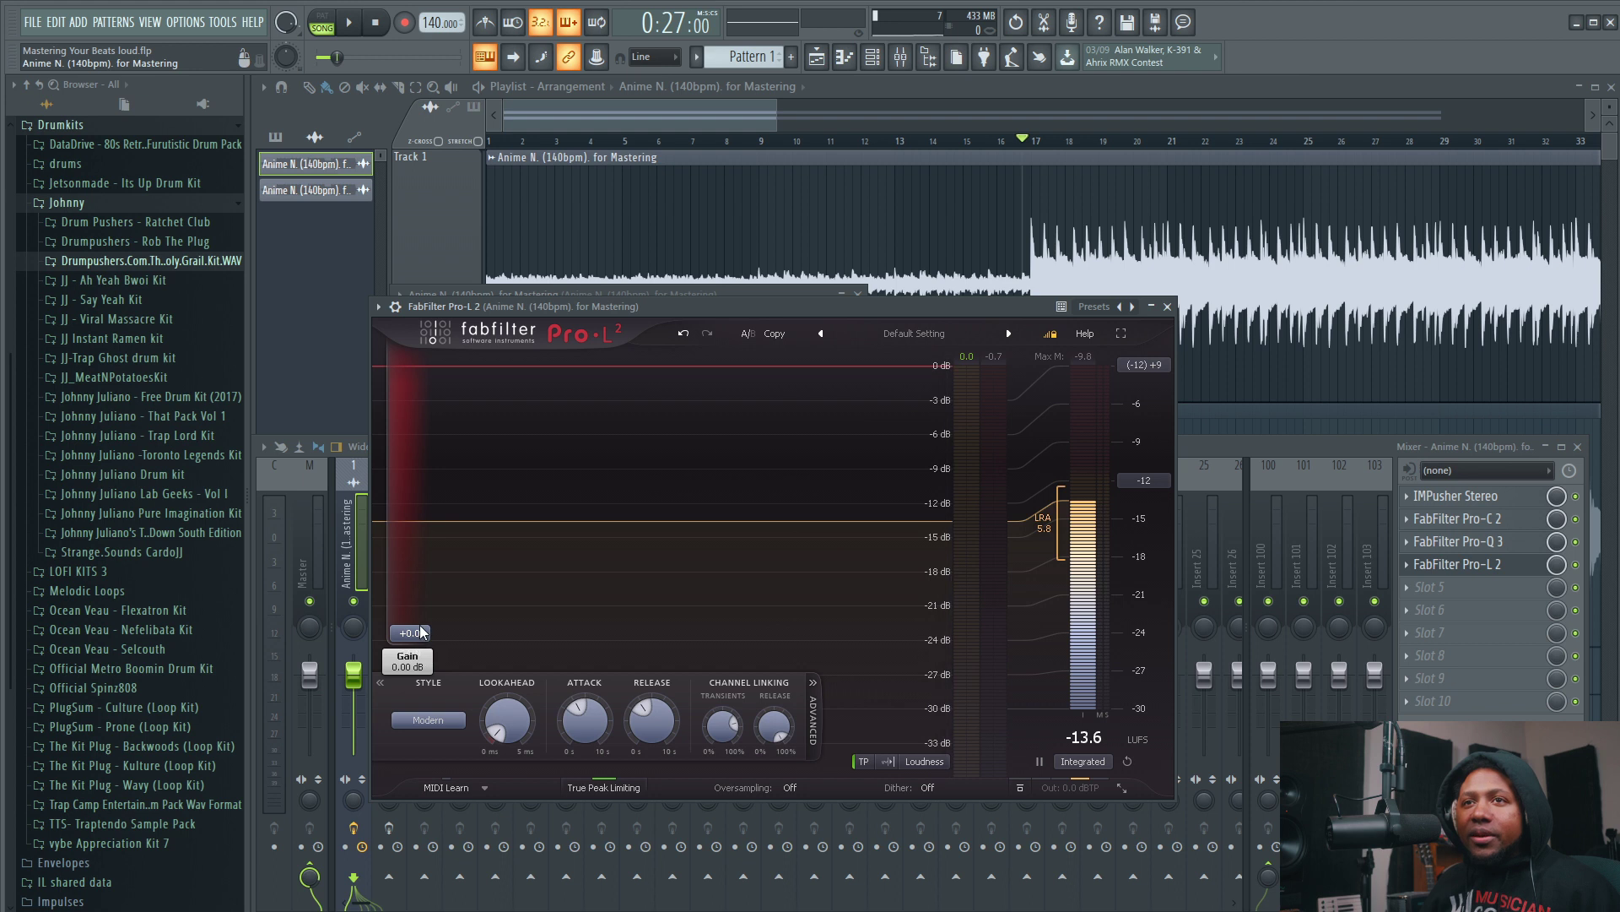
pyautogui.press('space')
pyautogui.moveTo(423, 635); pyautogui.dragTo(422, 493)
pyautogui.press('space')
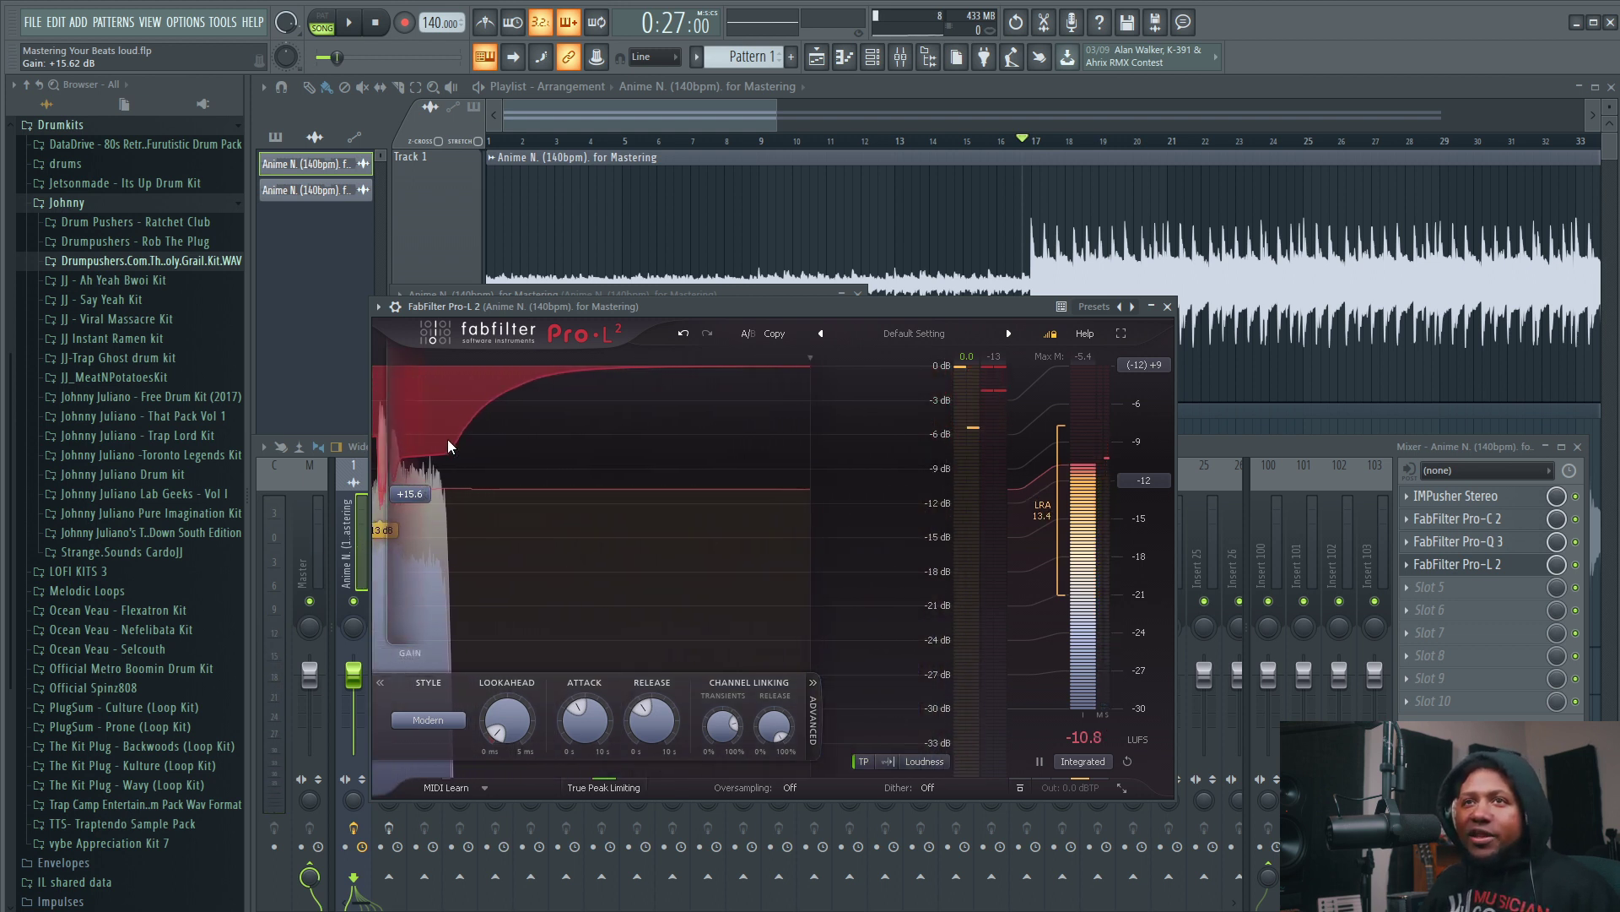
# - Lower the Pro-L 2 gain to +5.0 dB while auditioning the drop, and close the limiter
pyautogui.press('space')
pyautogui.moveTo(420, 499); pyautogui.dragTo(417, 587)
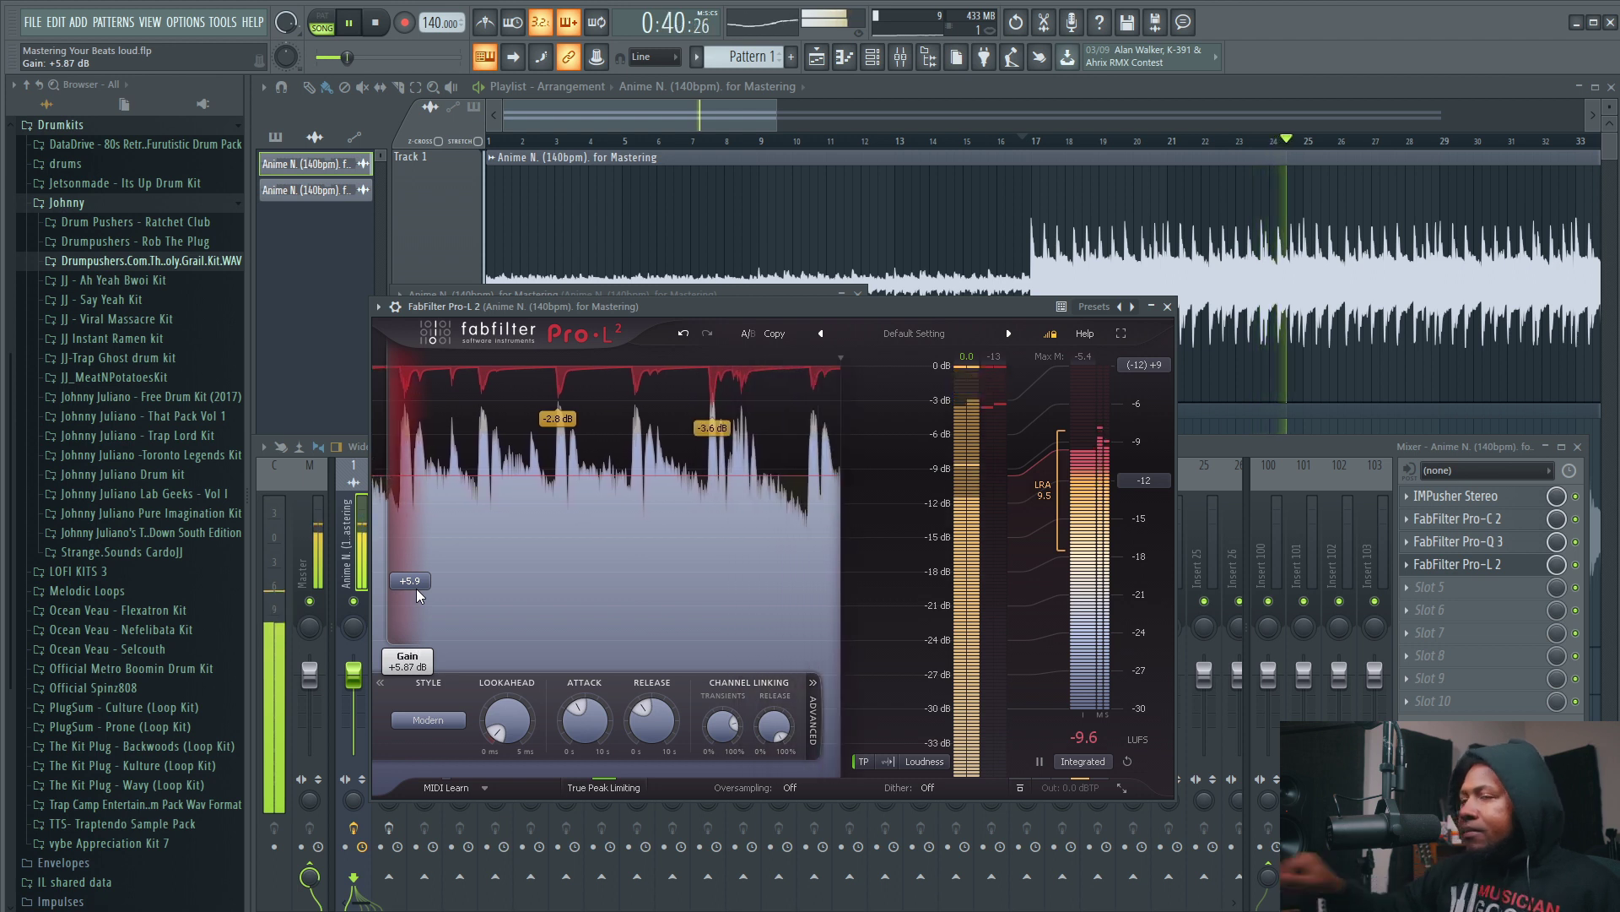
pyautogui.press('space')
pyautogui.moveTo(1087, 771)
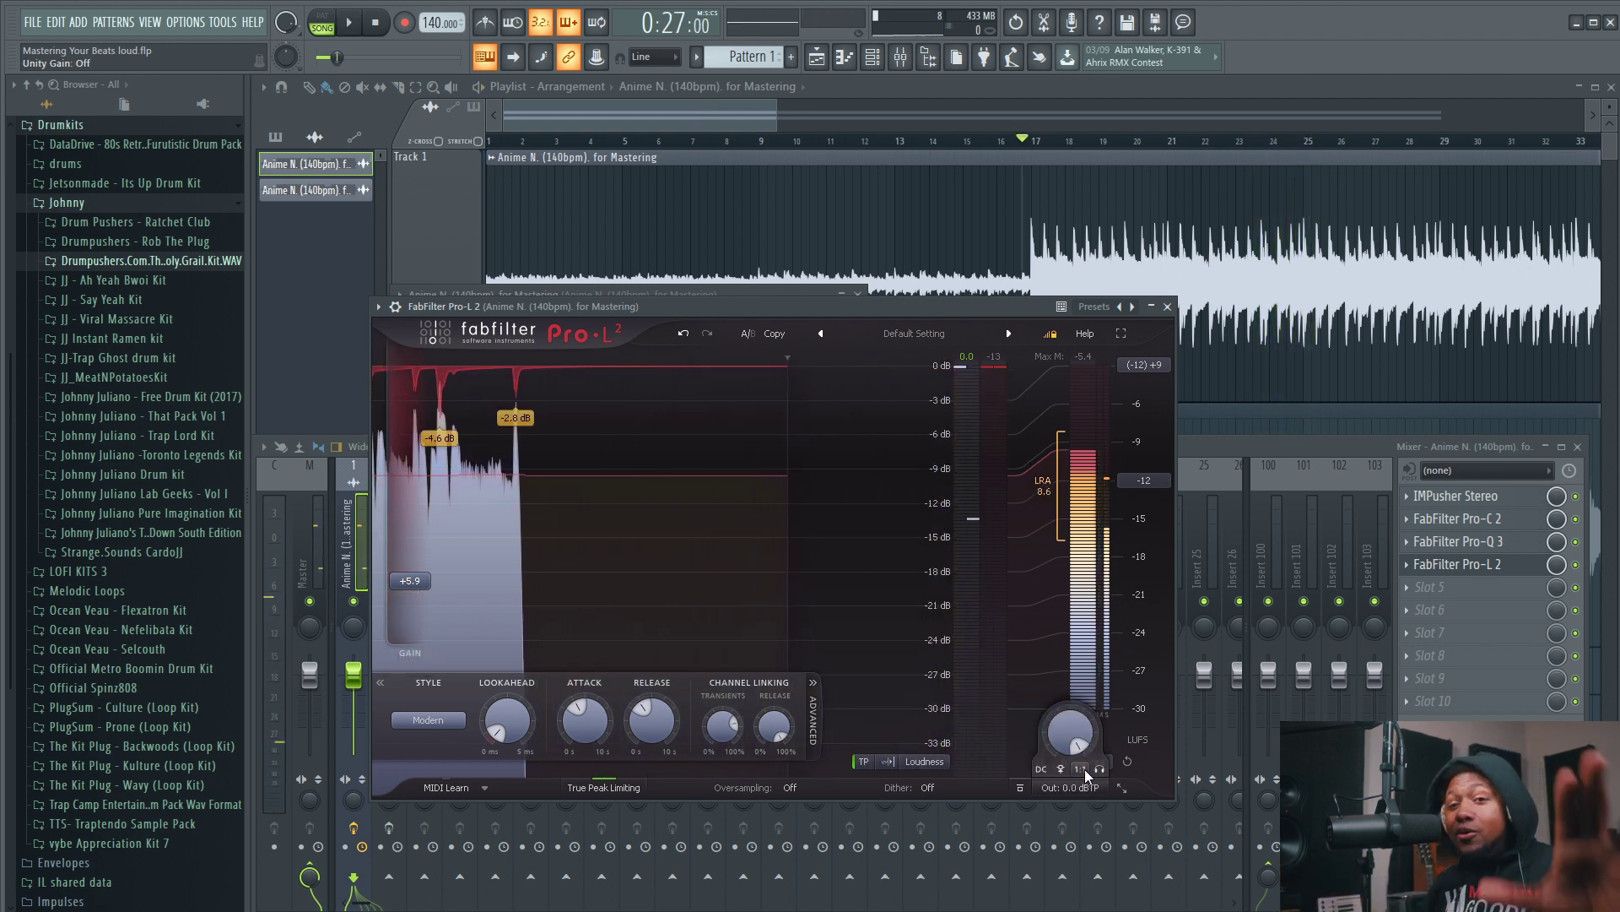
pyautogui.press('space')
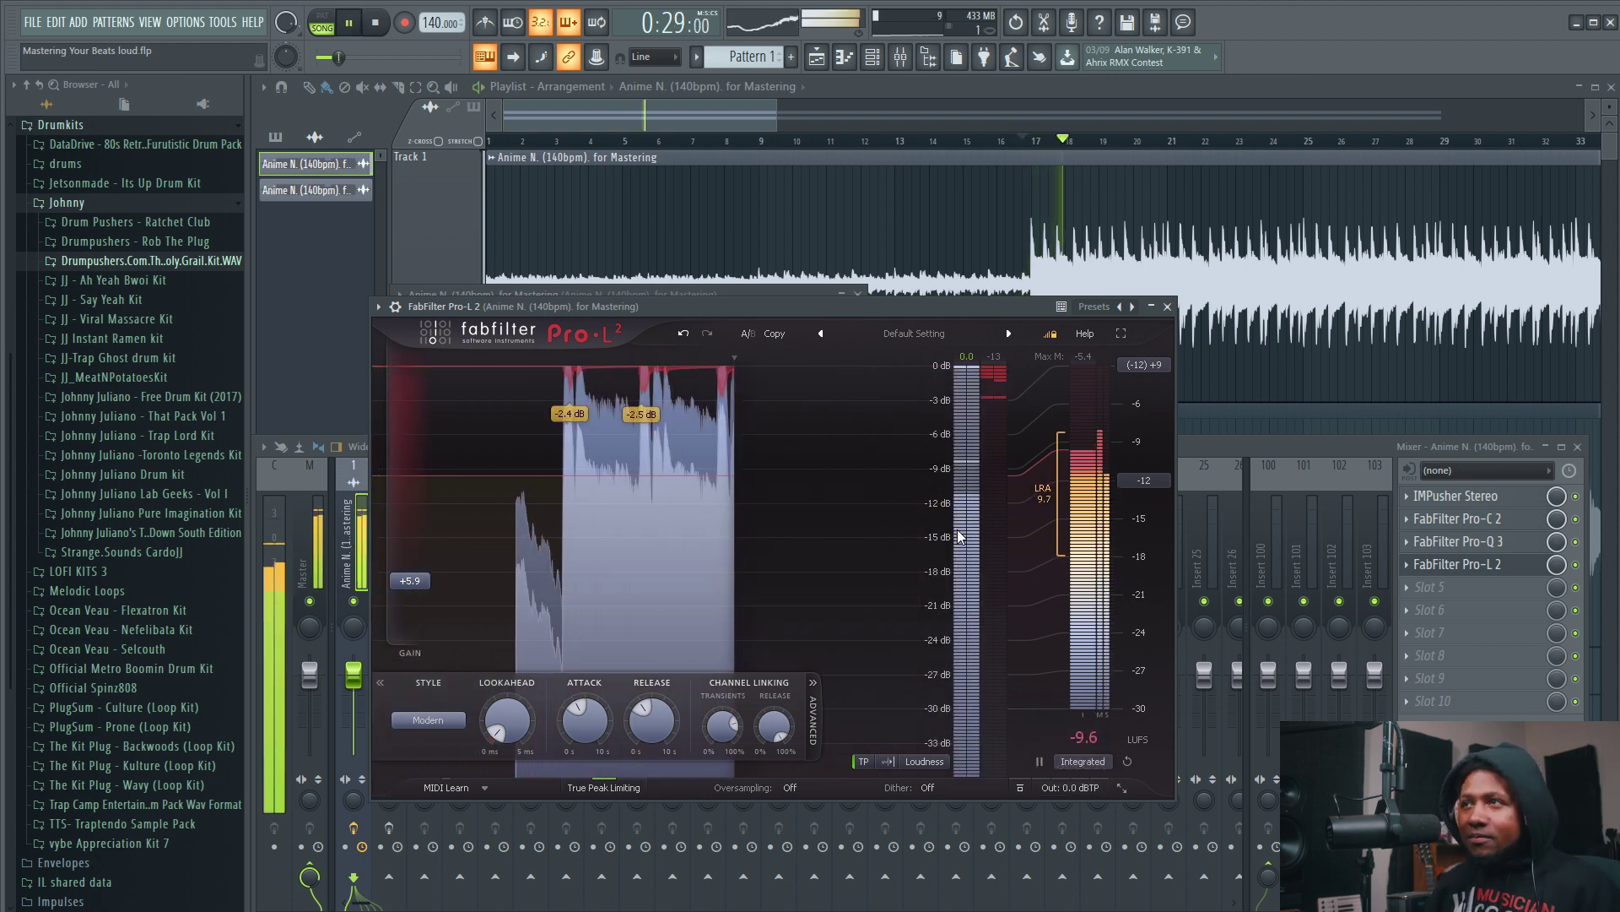
pyautogui.moveTo(961, 537)
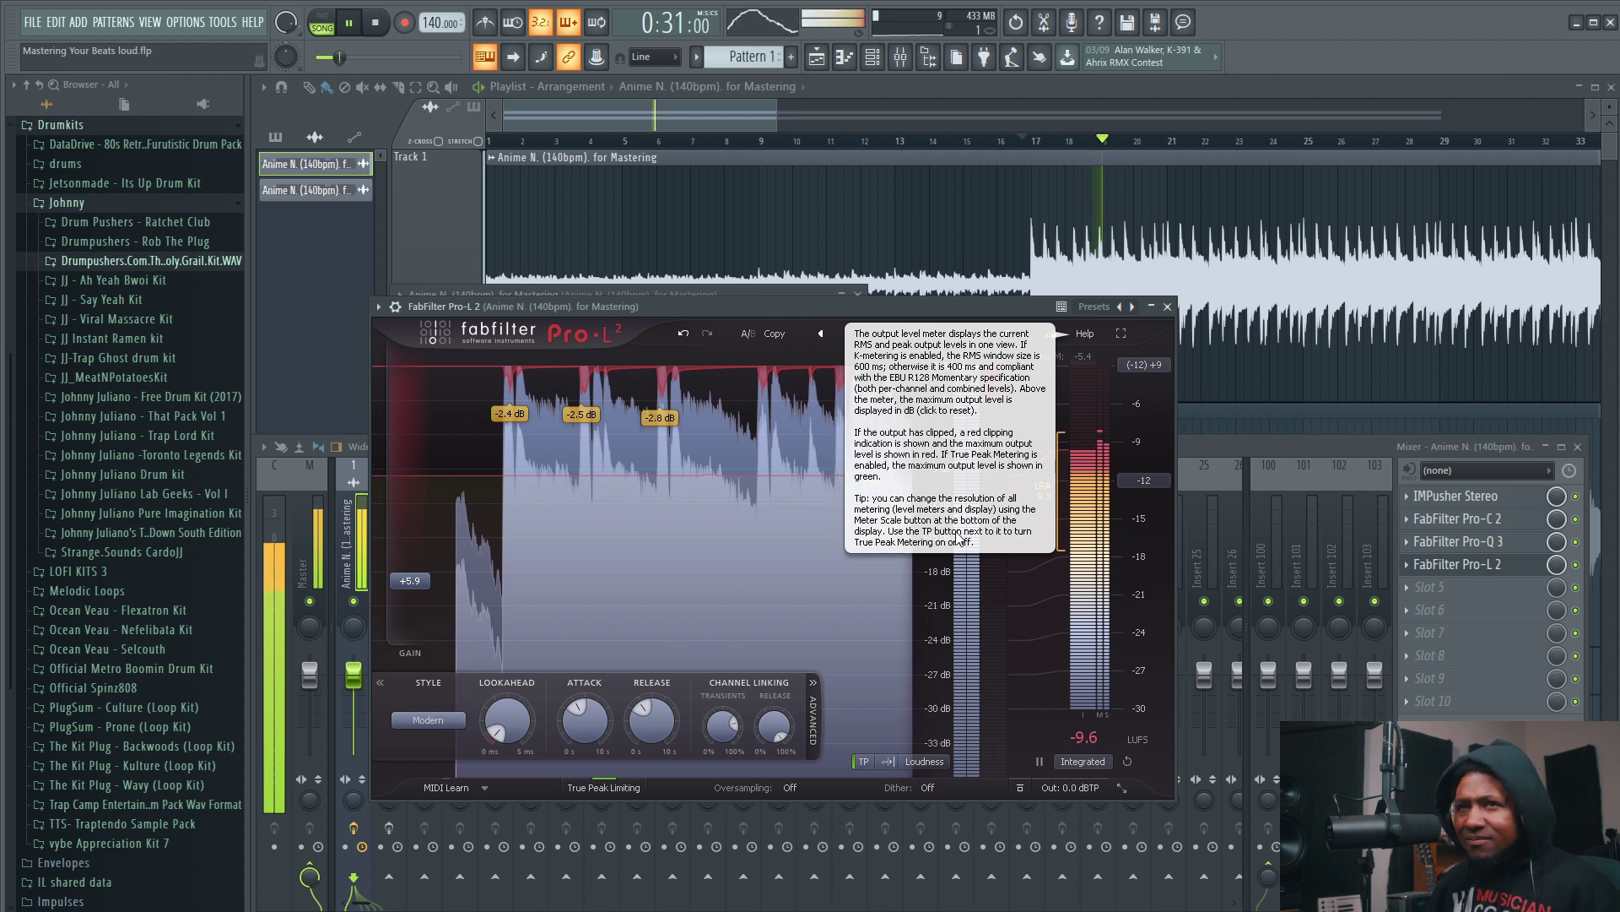
pyautogui.moveTo(422, 580)
pyautogui.moveTo(422, 581); pyautogui.dragTo(423, 590)
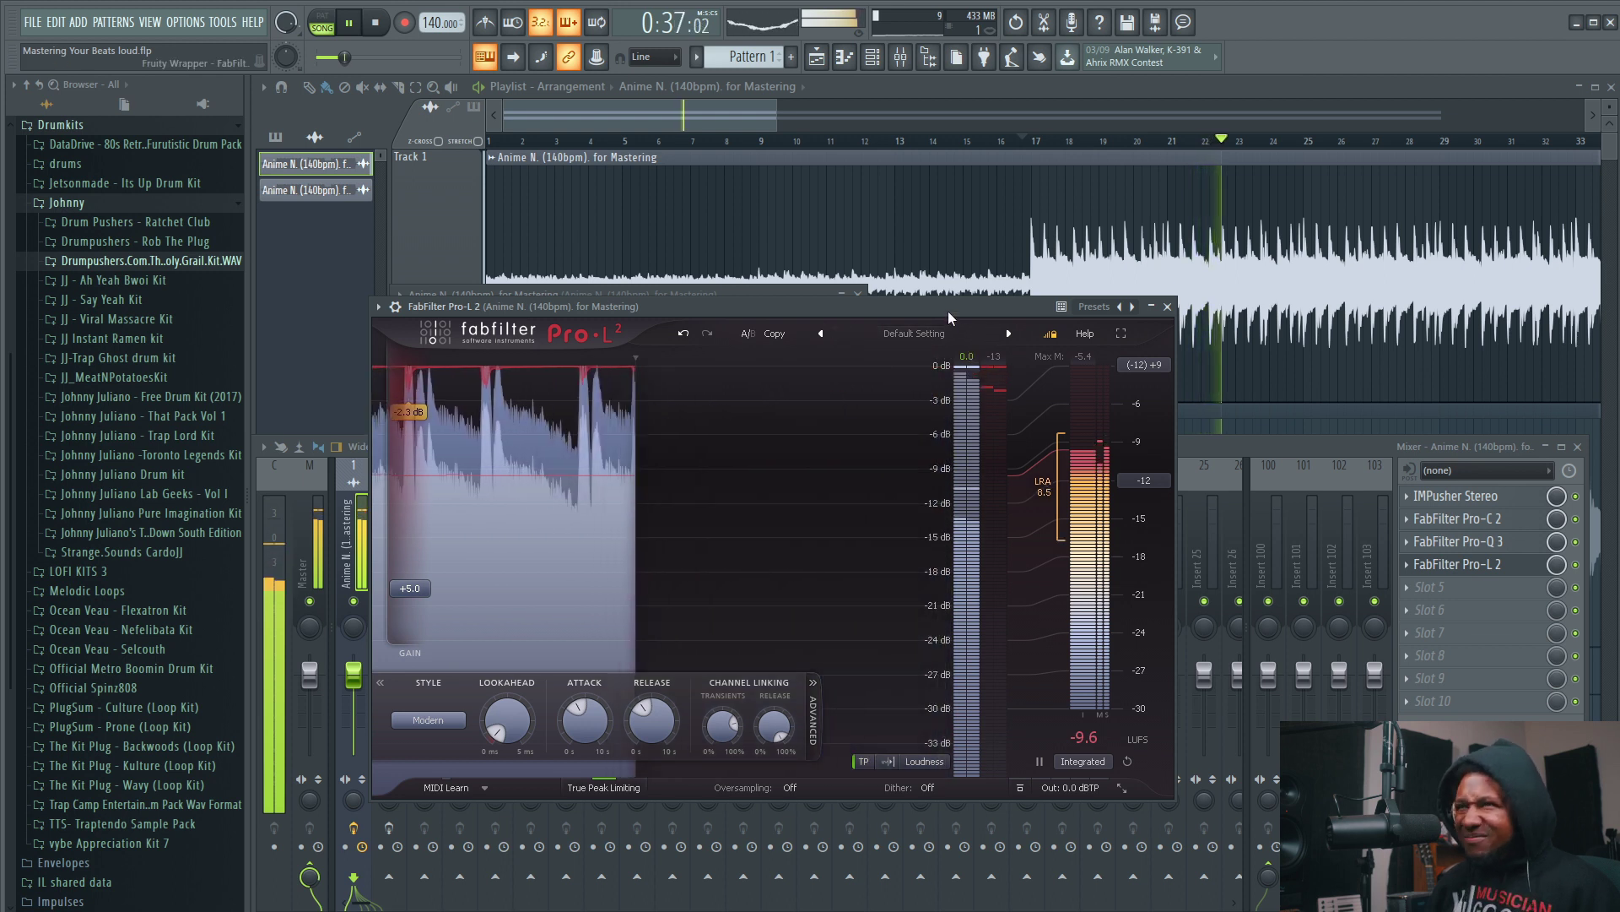
pyautogui.moveTo(949, 310); pyautogui.dragTo(1013, 302)
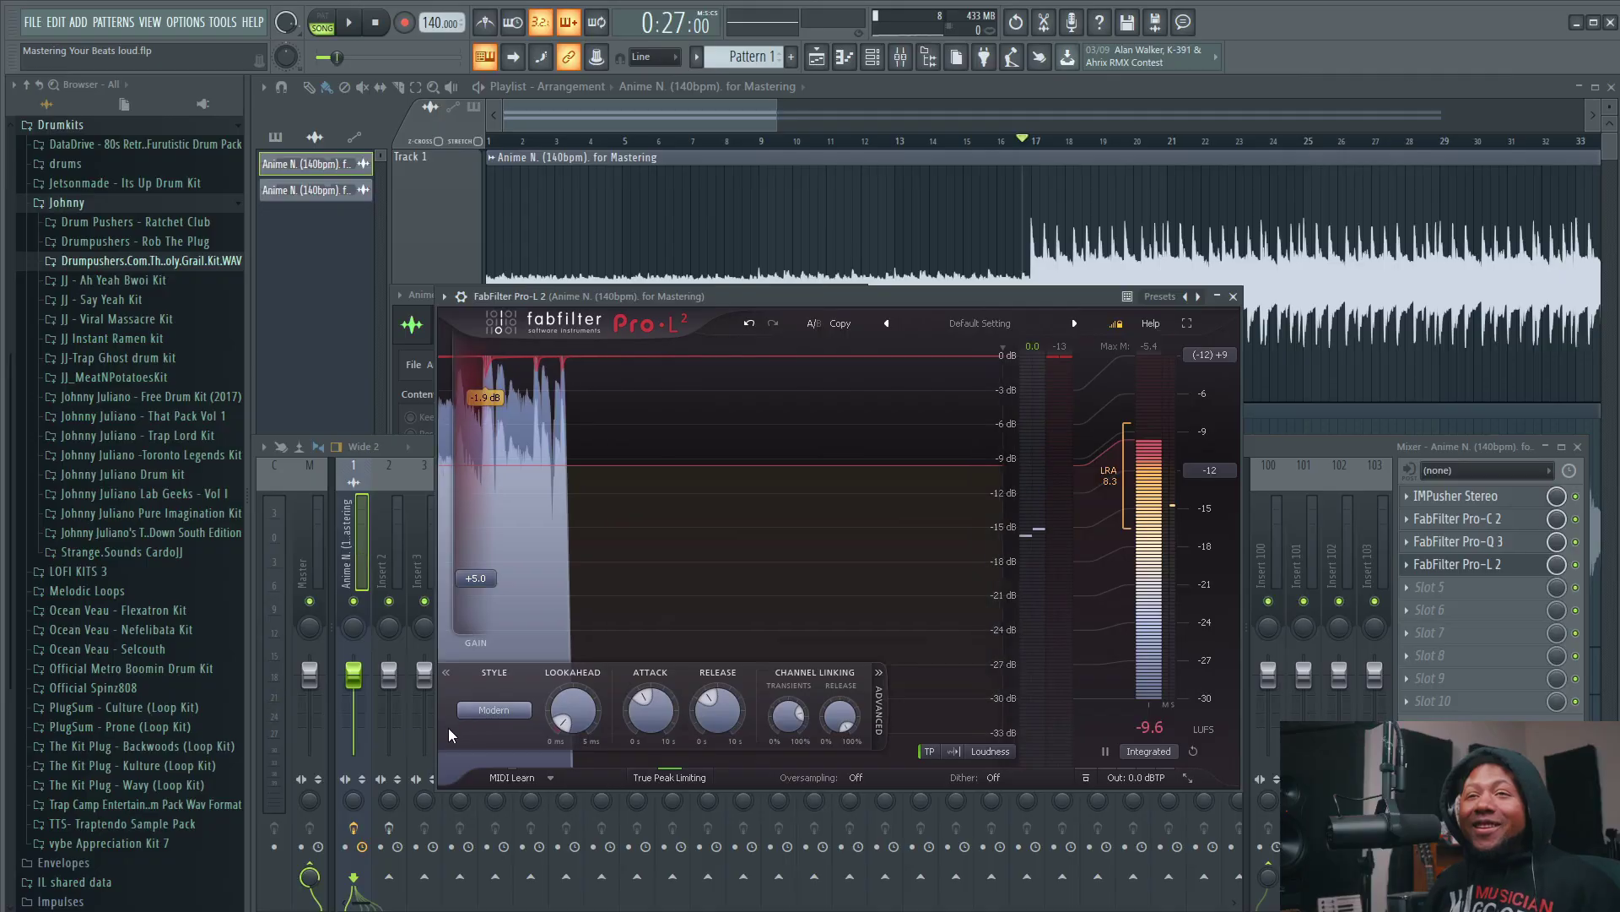
pyautogui.click(1236, 297)
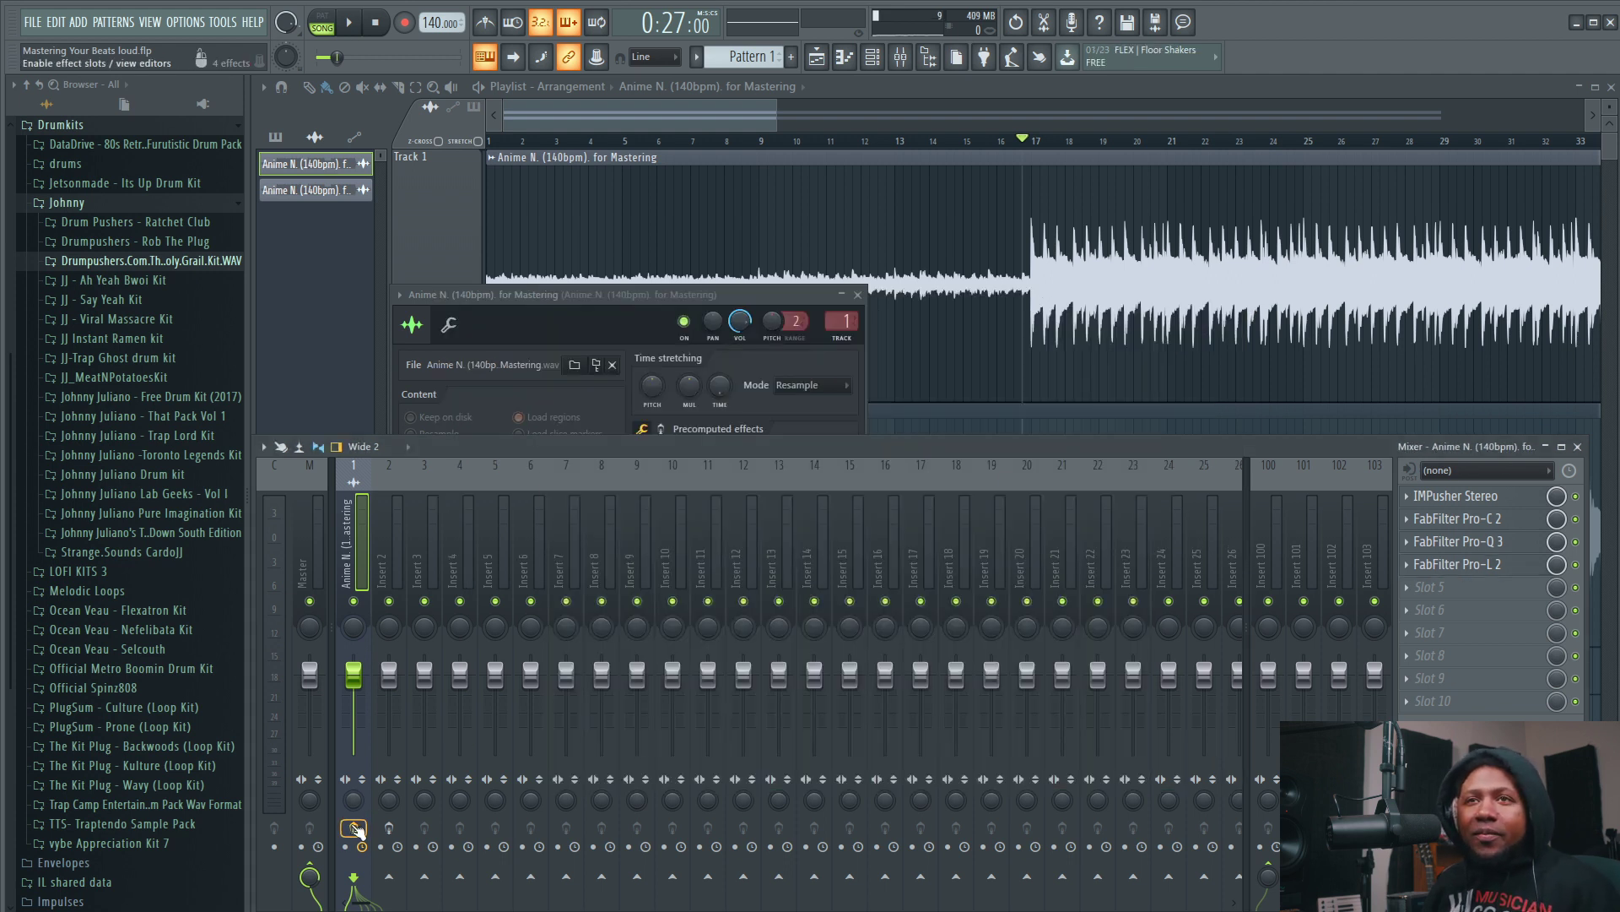
# - Compare the drop with all effects on insert 1 disabled and re-enabled, and stop playback
pyautogui.press('space')
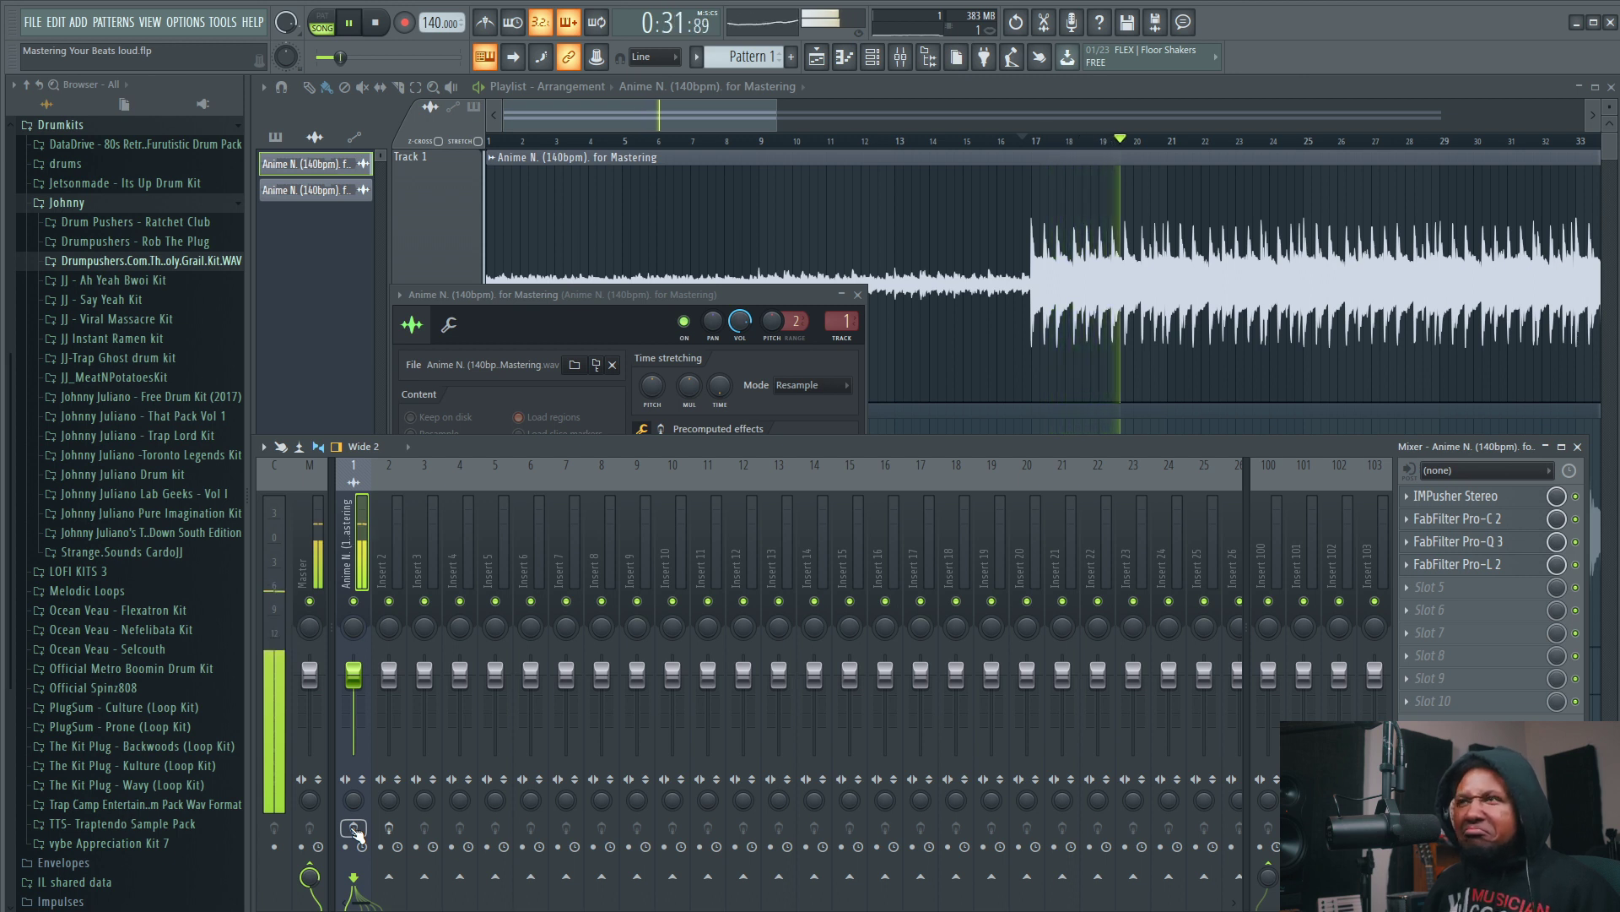
pyautogui.press('space')
pyautogui.click(354, 828)
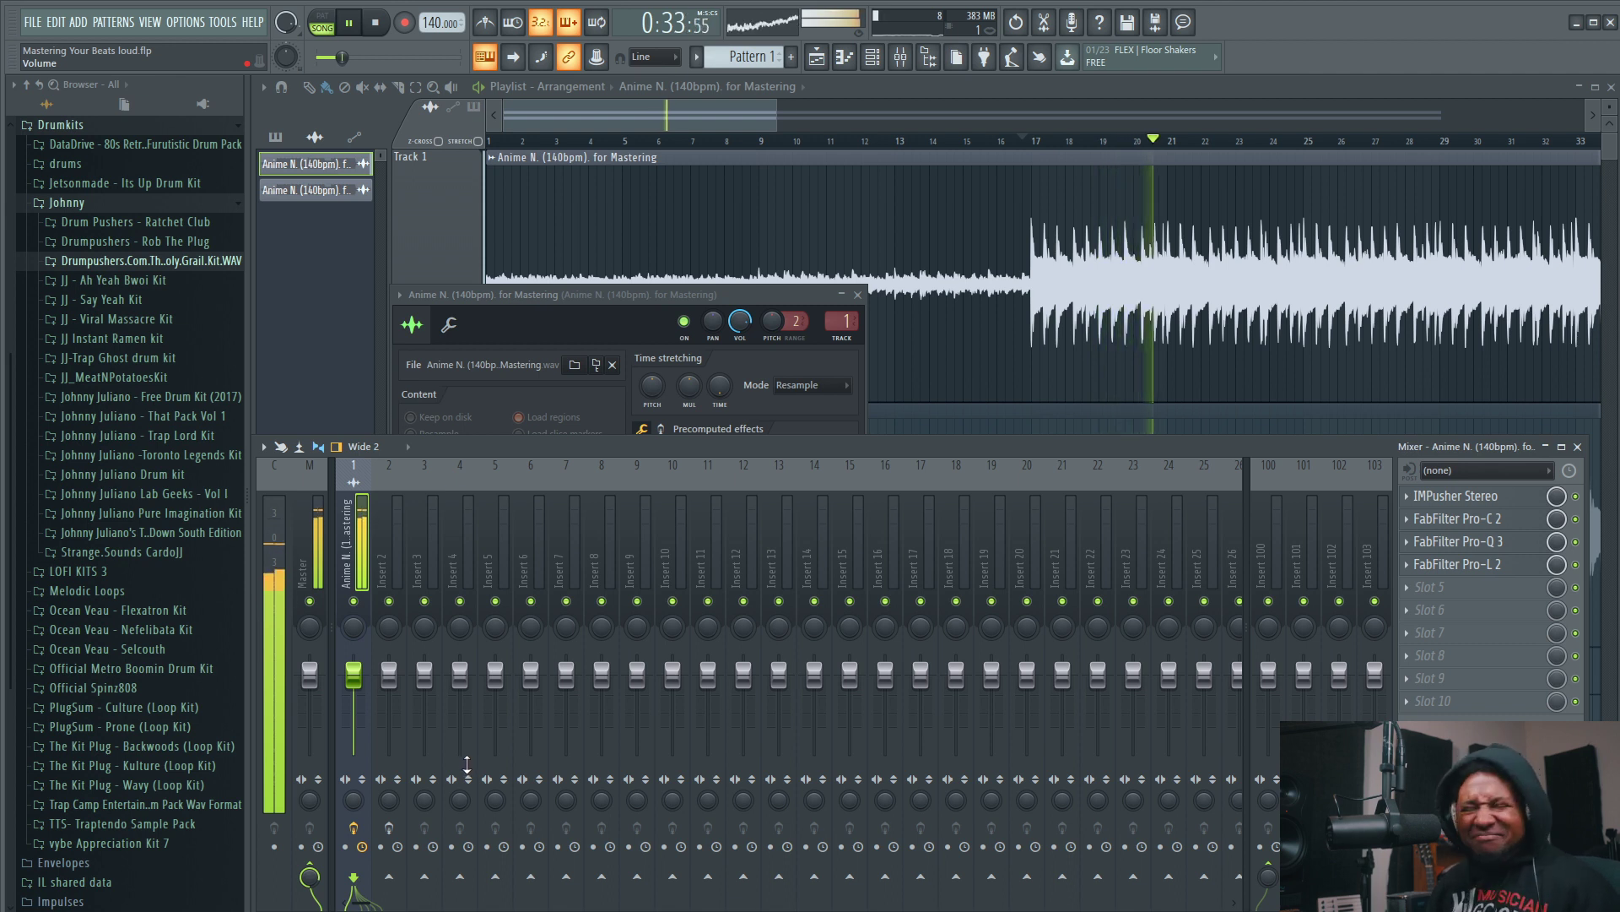
pyautogui.press('space')
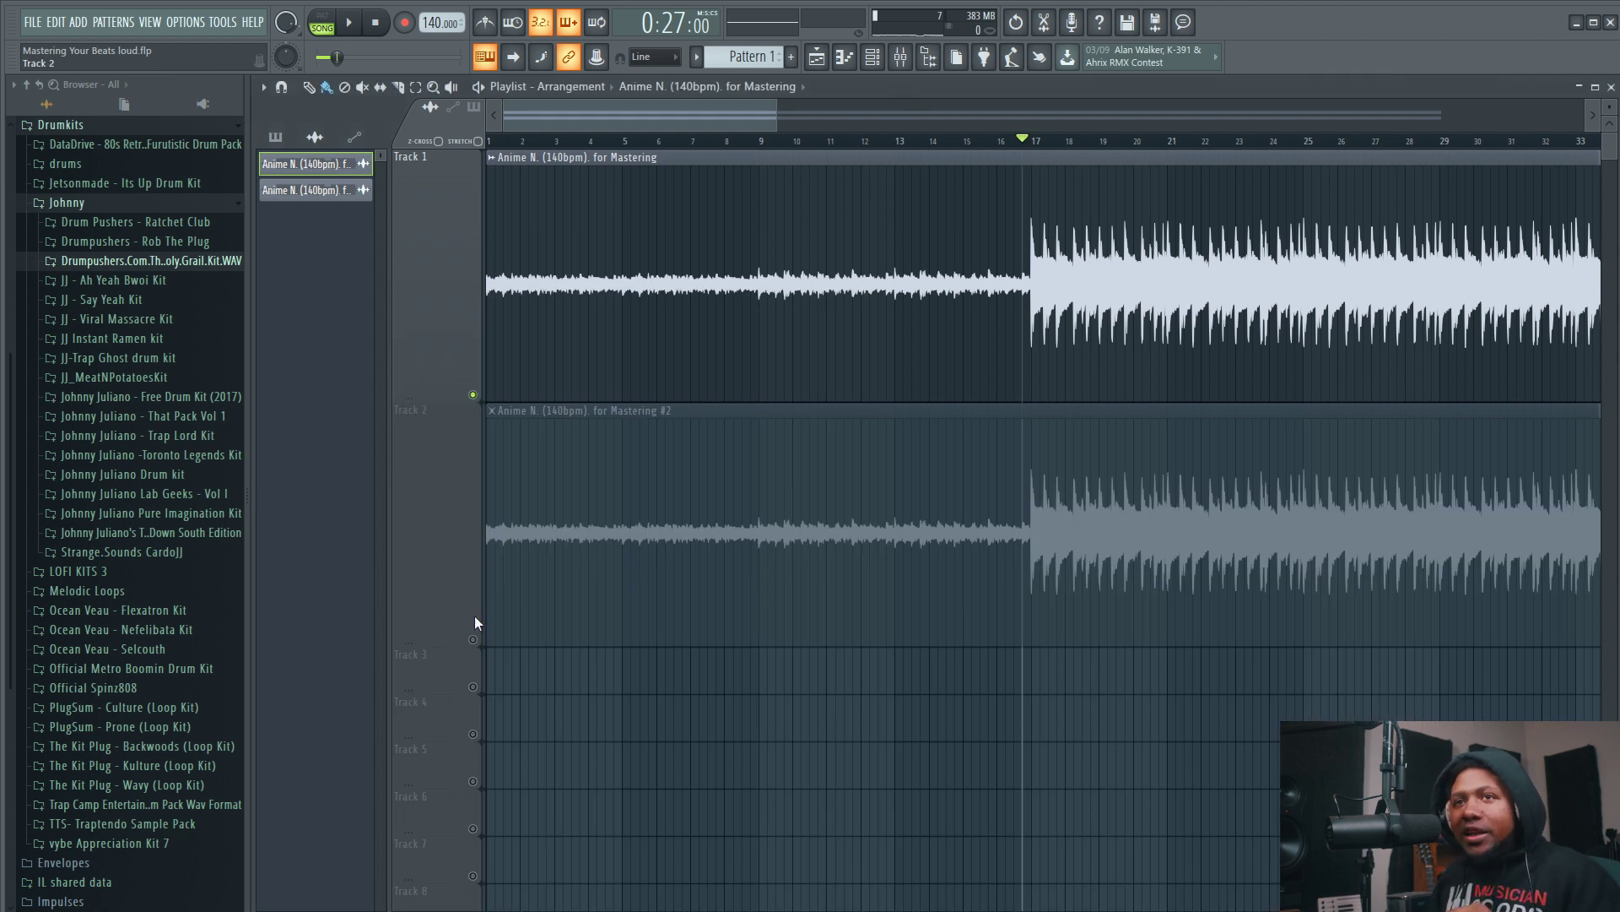
# - Solo playlist Track 2 and select Insert 2 in the mixer
pyautogui.rightClick(473, 638)
pyautogui.click(896, 70)
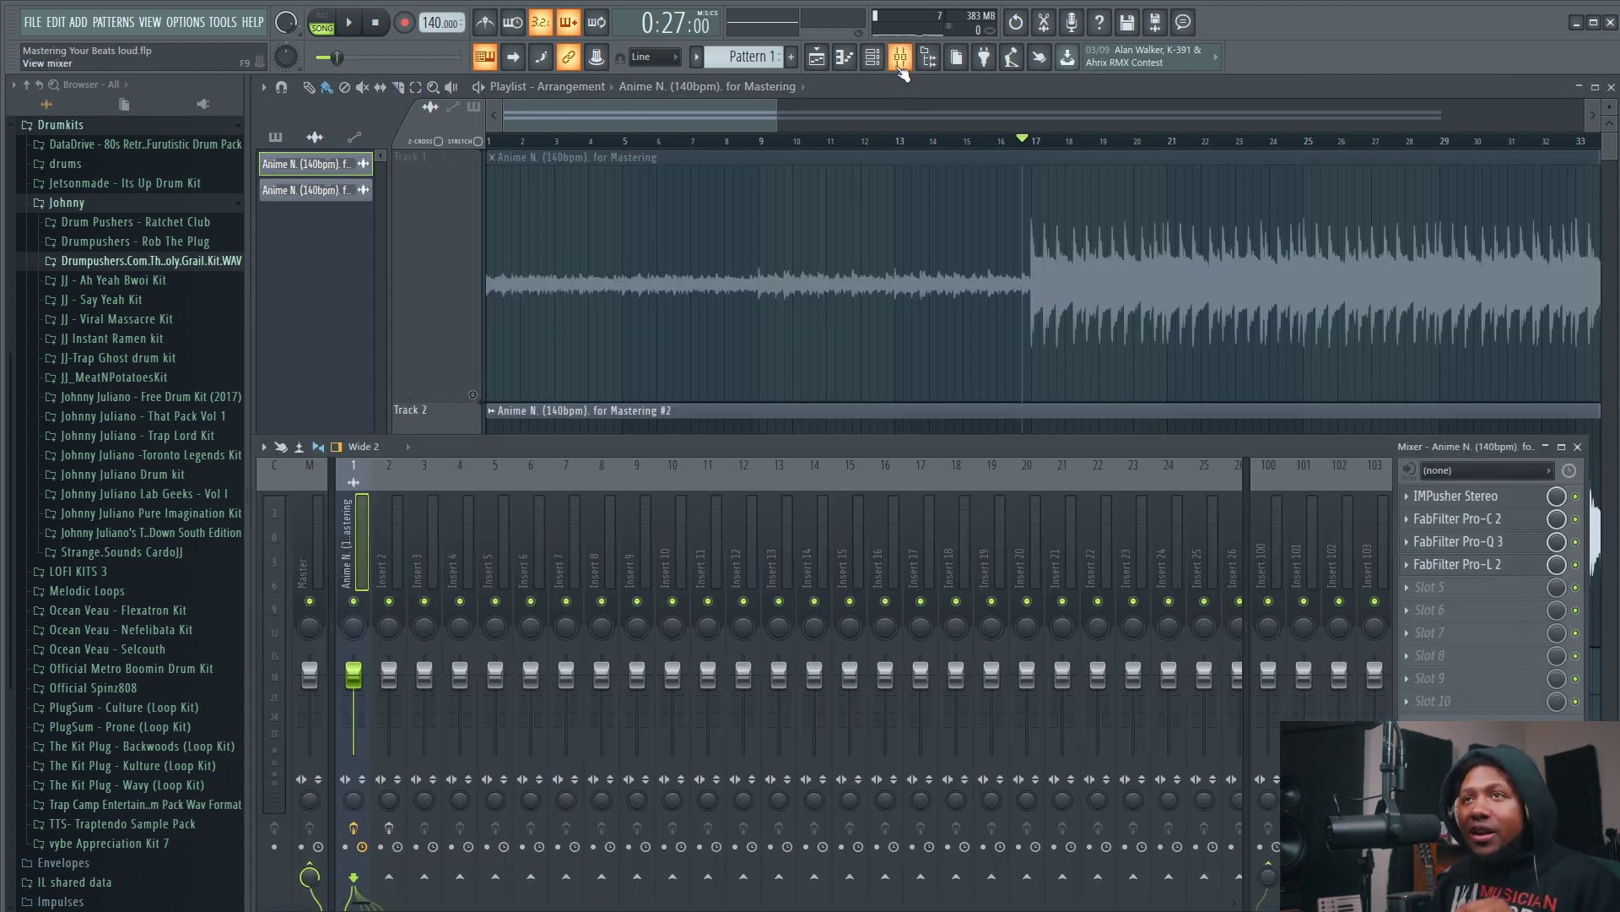
pyautogui.click(392, 571)
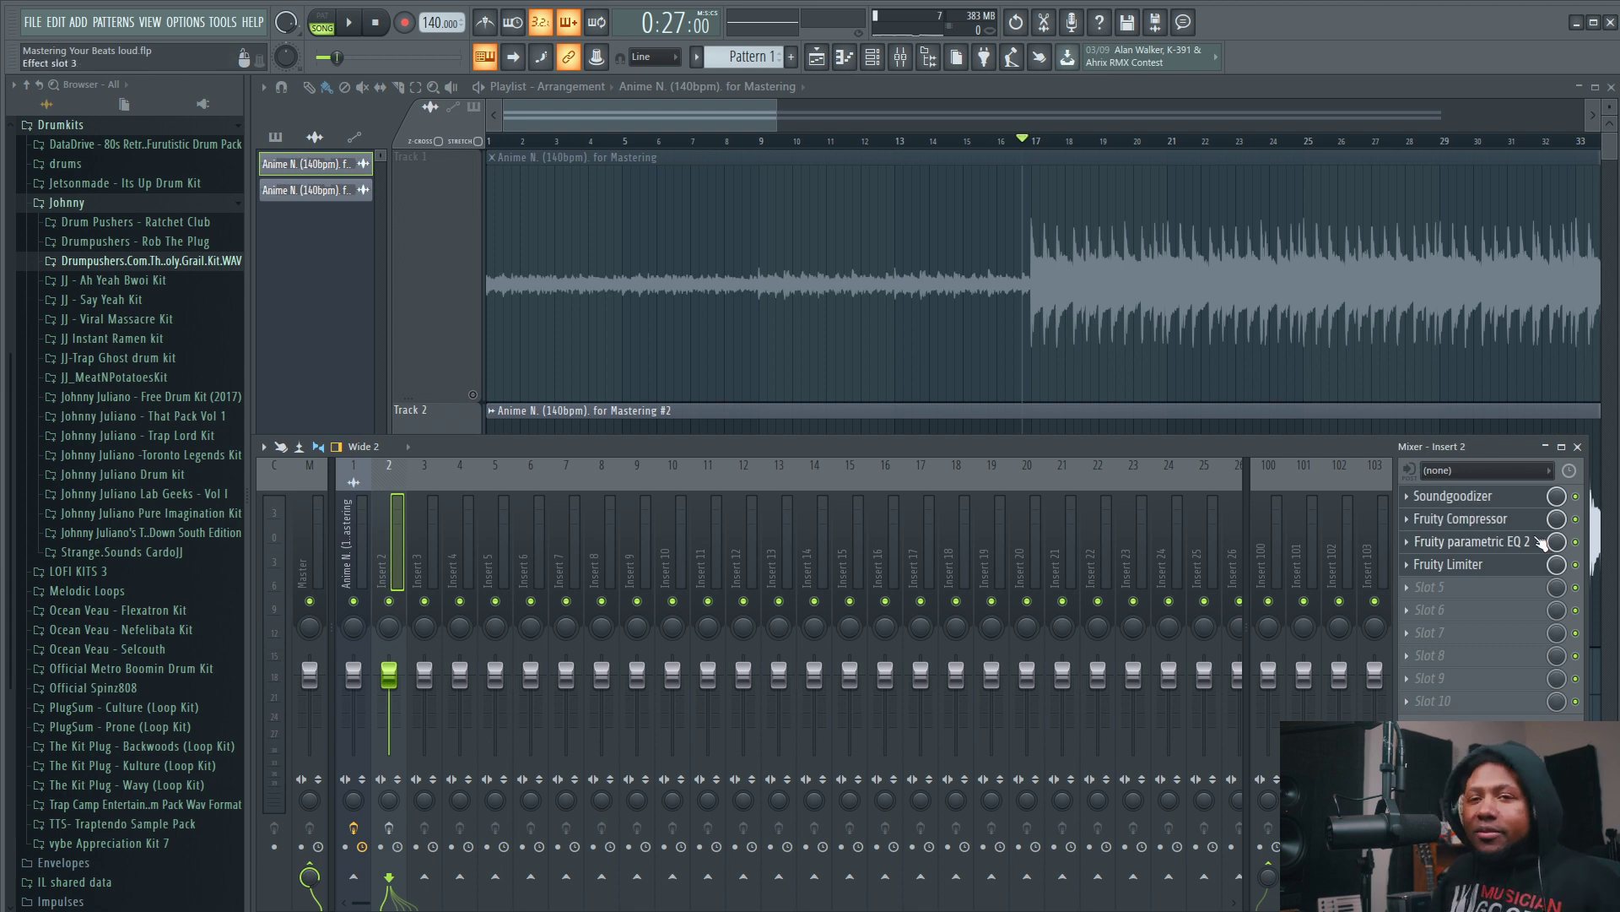
# - Open Soundgoodizer on Insert 2, audition its modes over the drop, and close it with mode A selected
pyautogui.click(1495, 499)
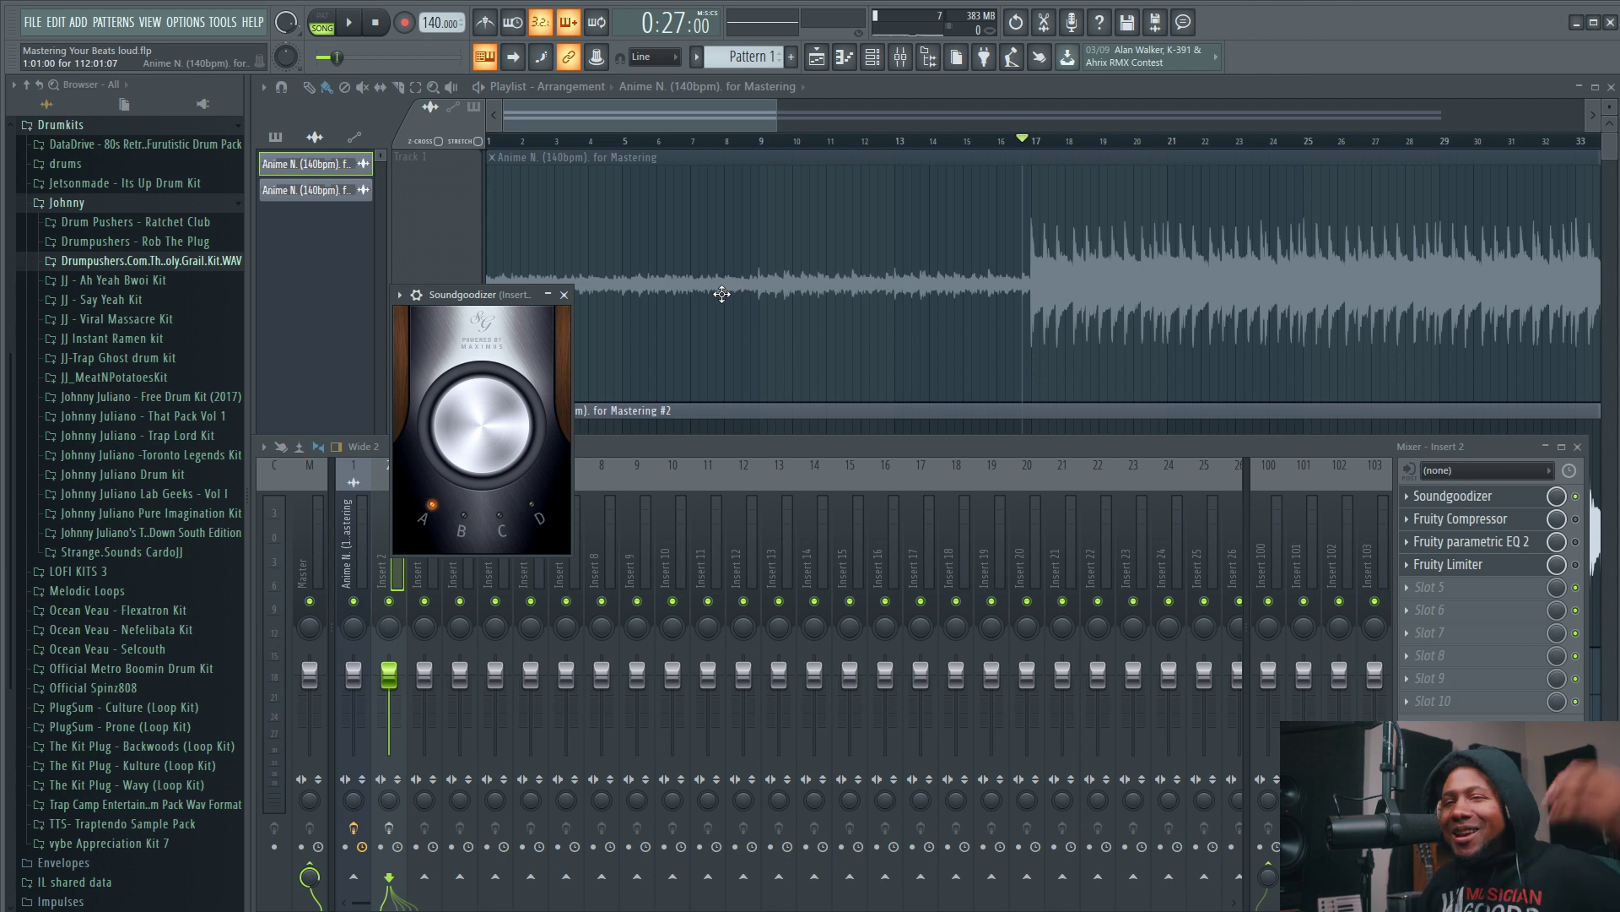
pyautogui.moveTo(464, 305); pyautogui.dragTo(575, 456)
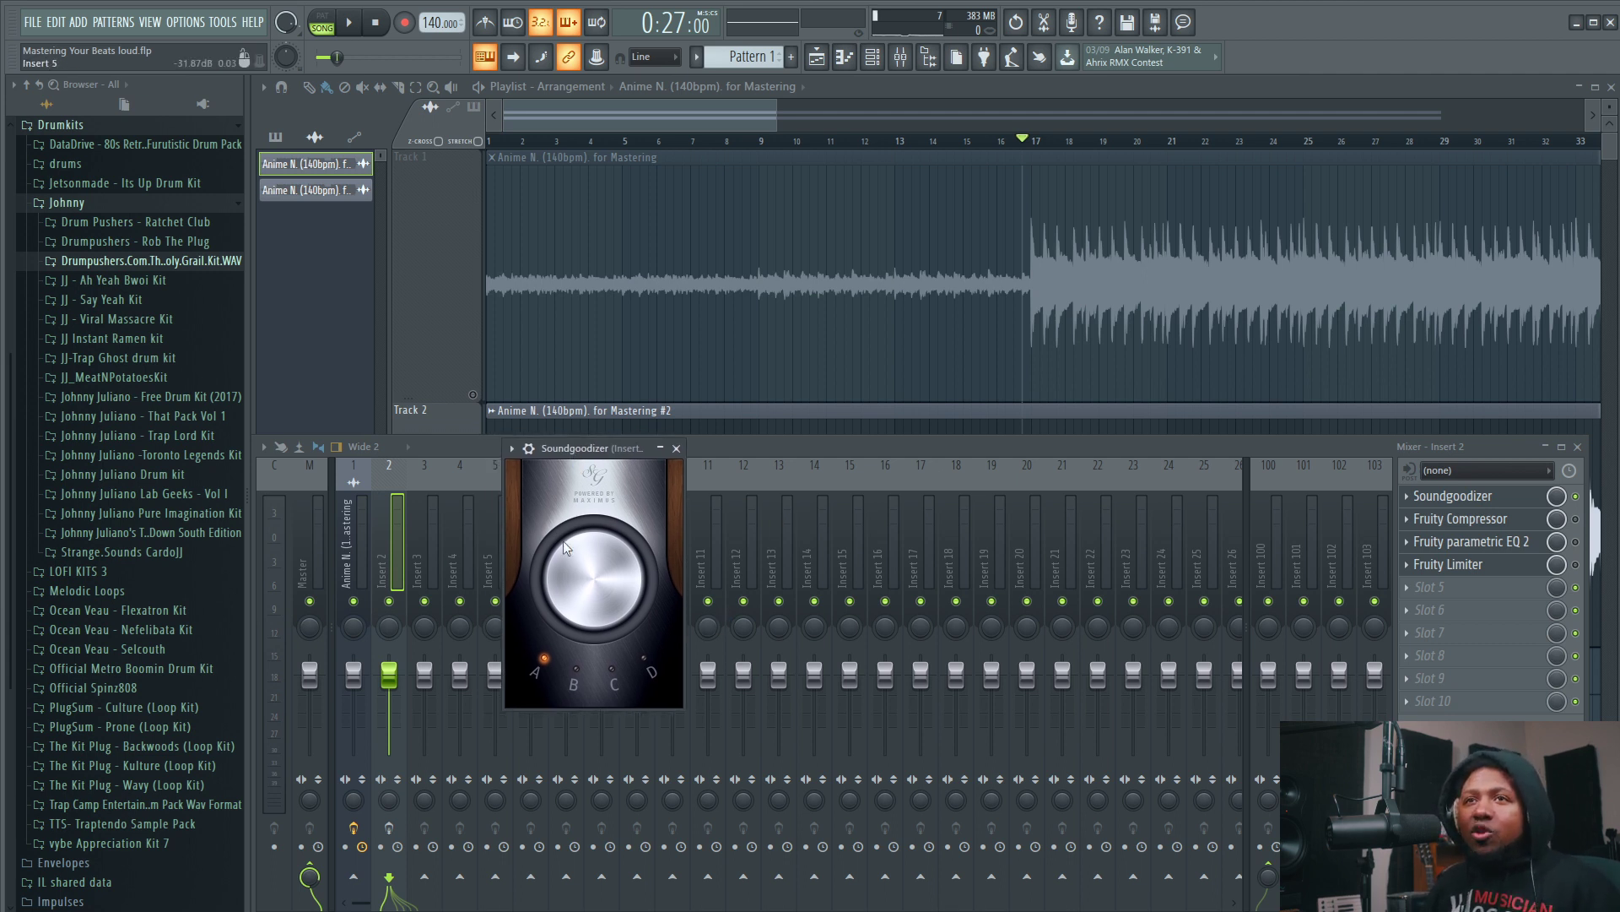
pyautogui.press('space')
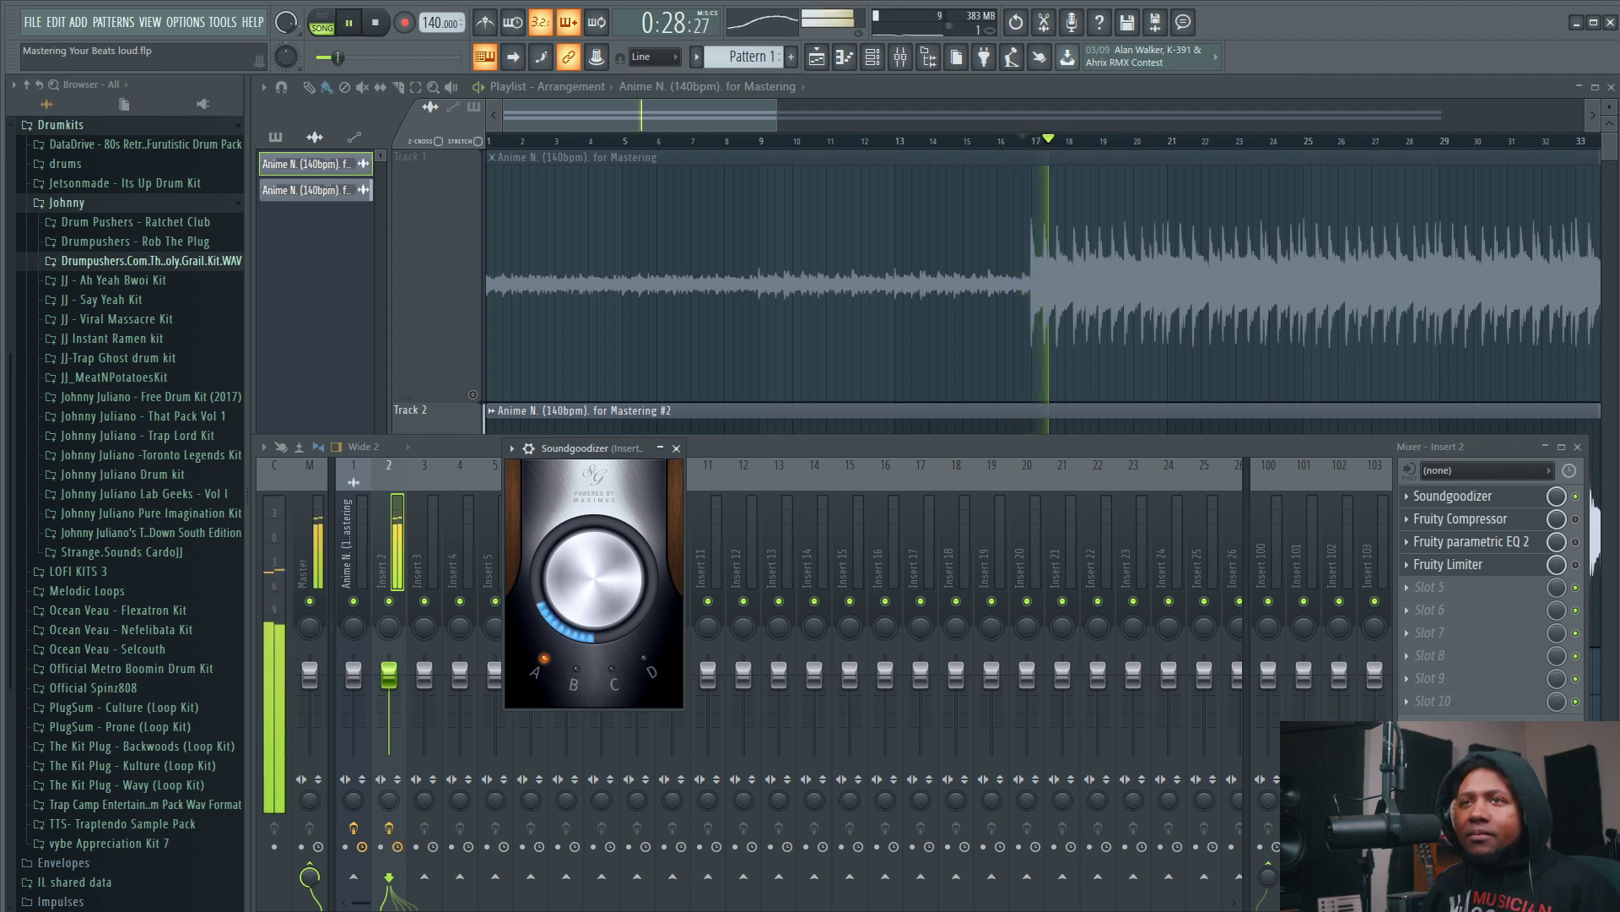
pyautogui.click(614, 679)
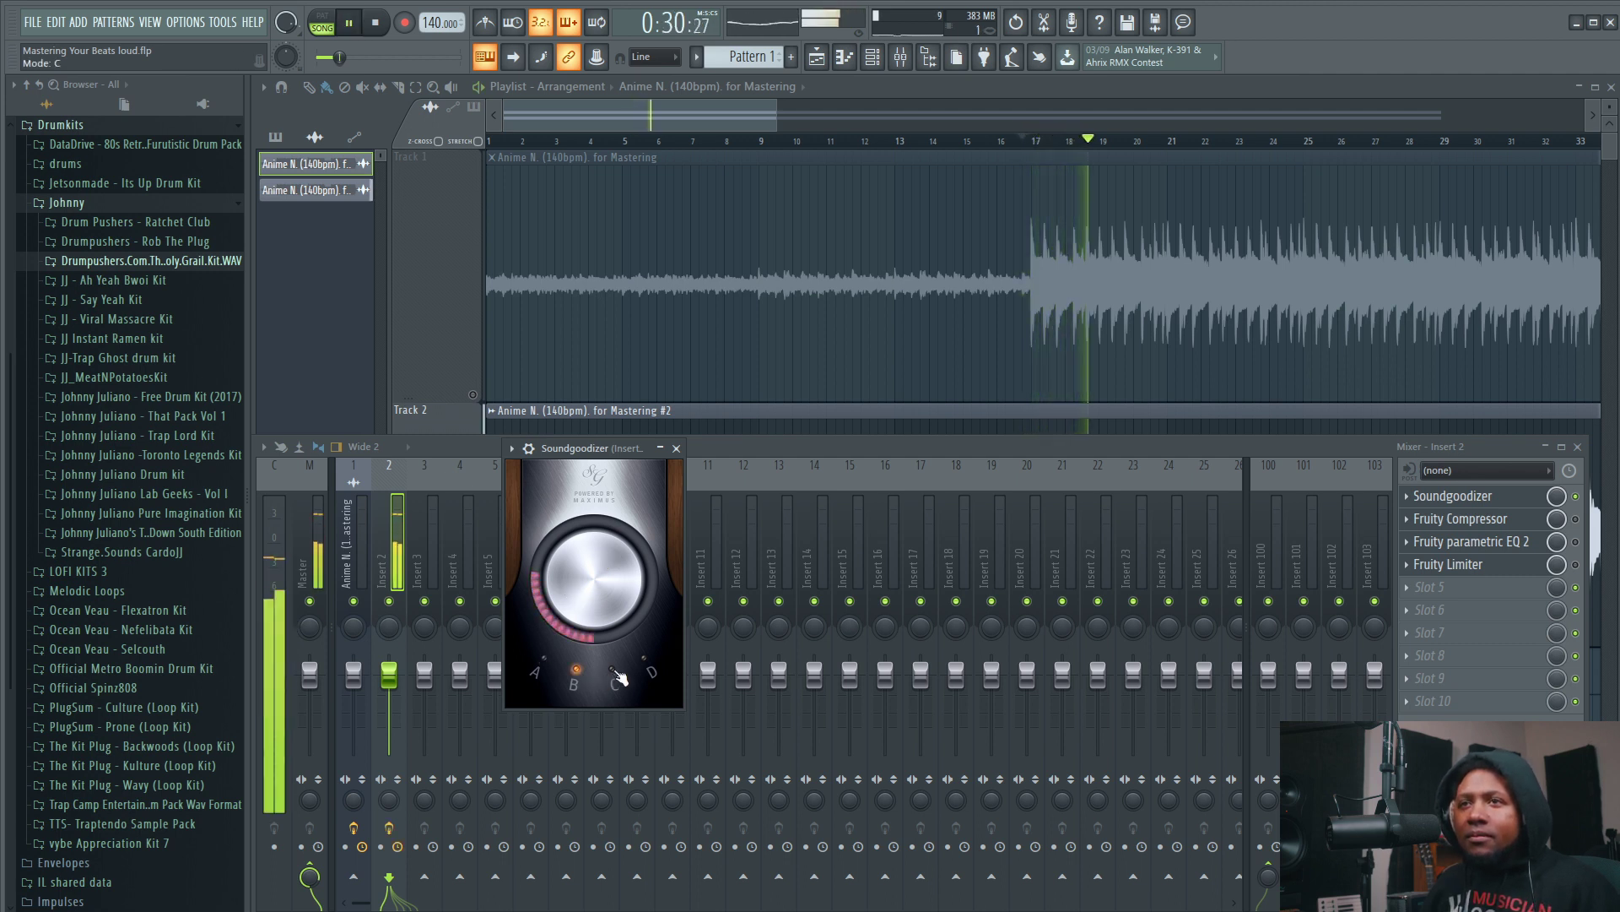
pyautogui.click(649, 669)
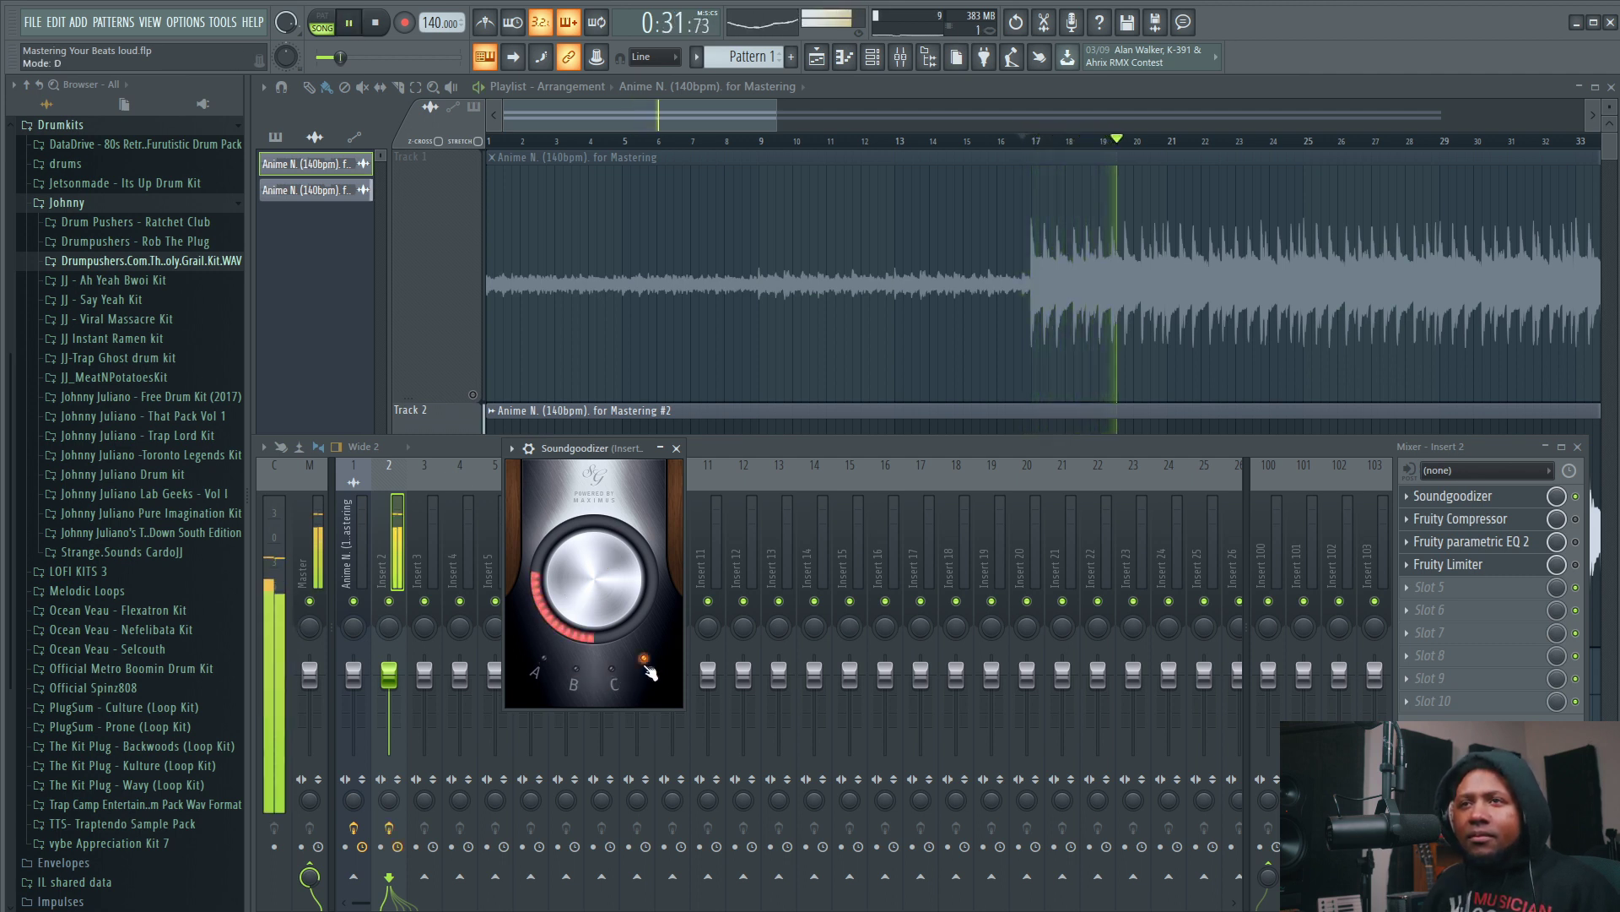
pyautogui.click(547, 668)
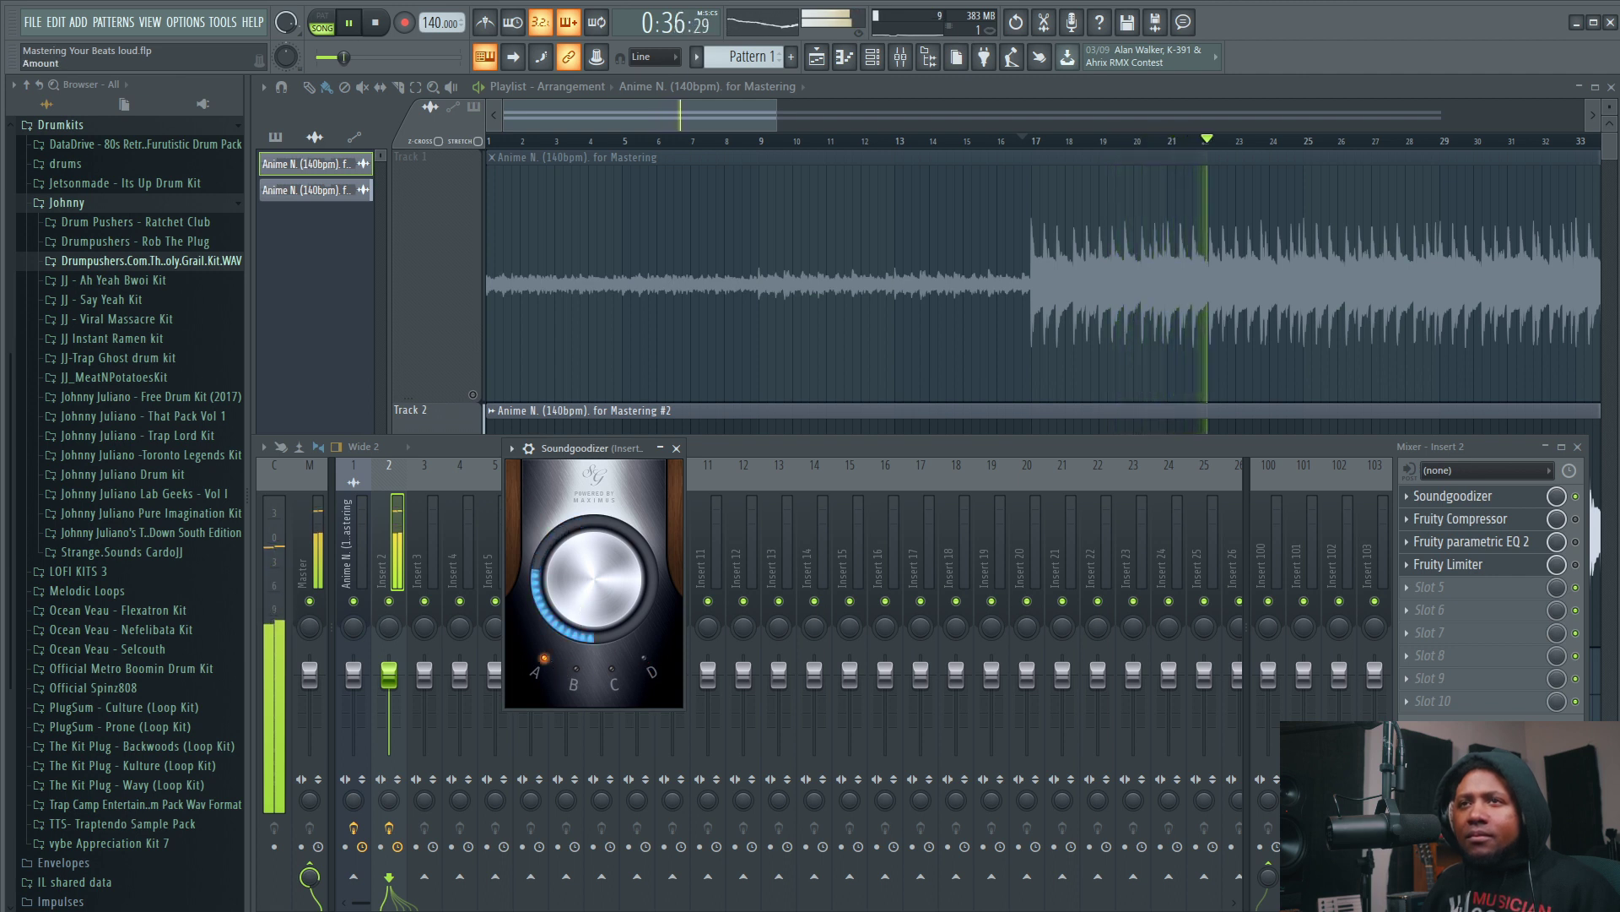
pyautogui.click(1453, 496)
pyautogui.moveTo(1556, 496); pyautogui.dragTo(1556, 500)
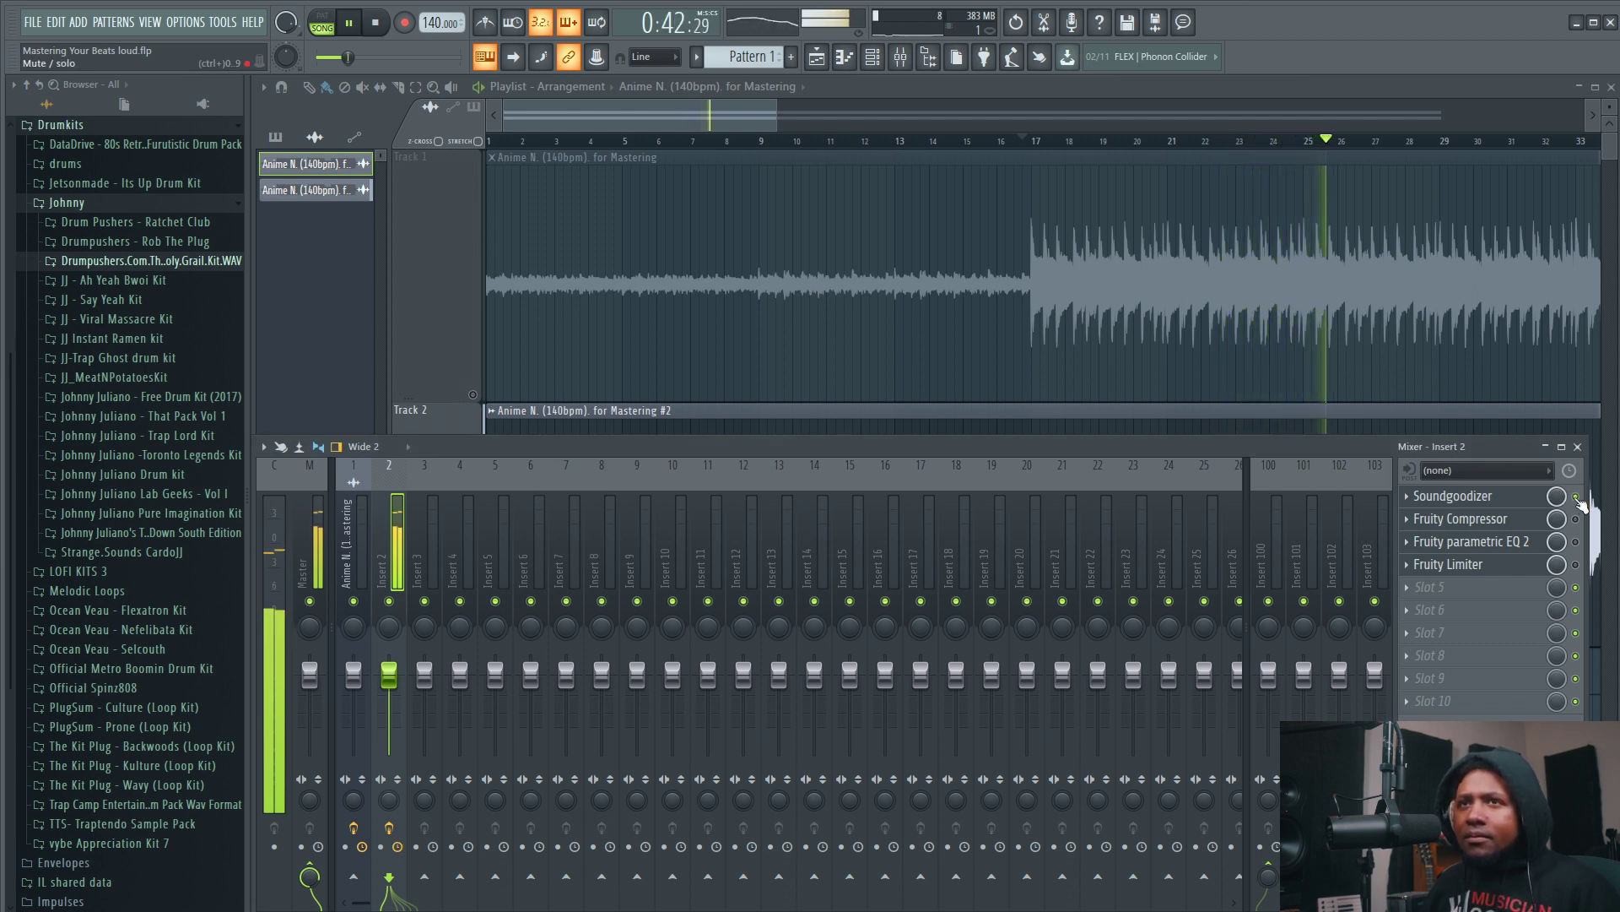
pyautogui.press('space')
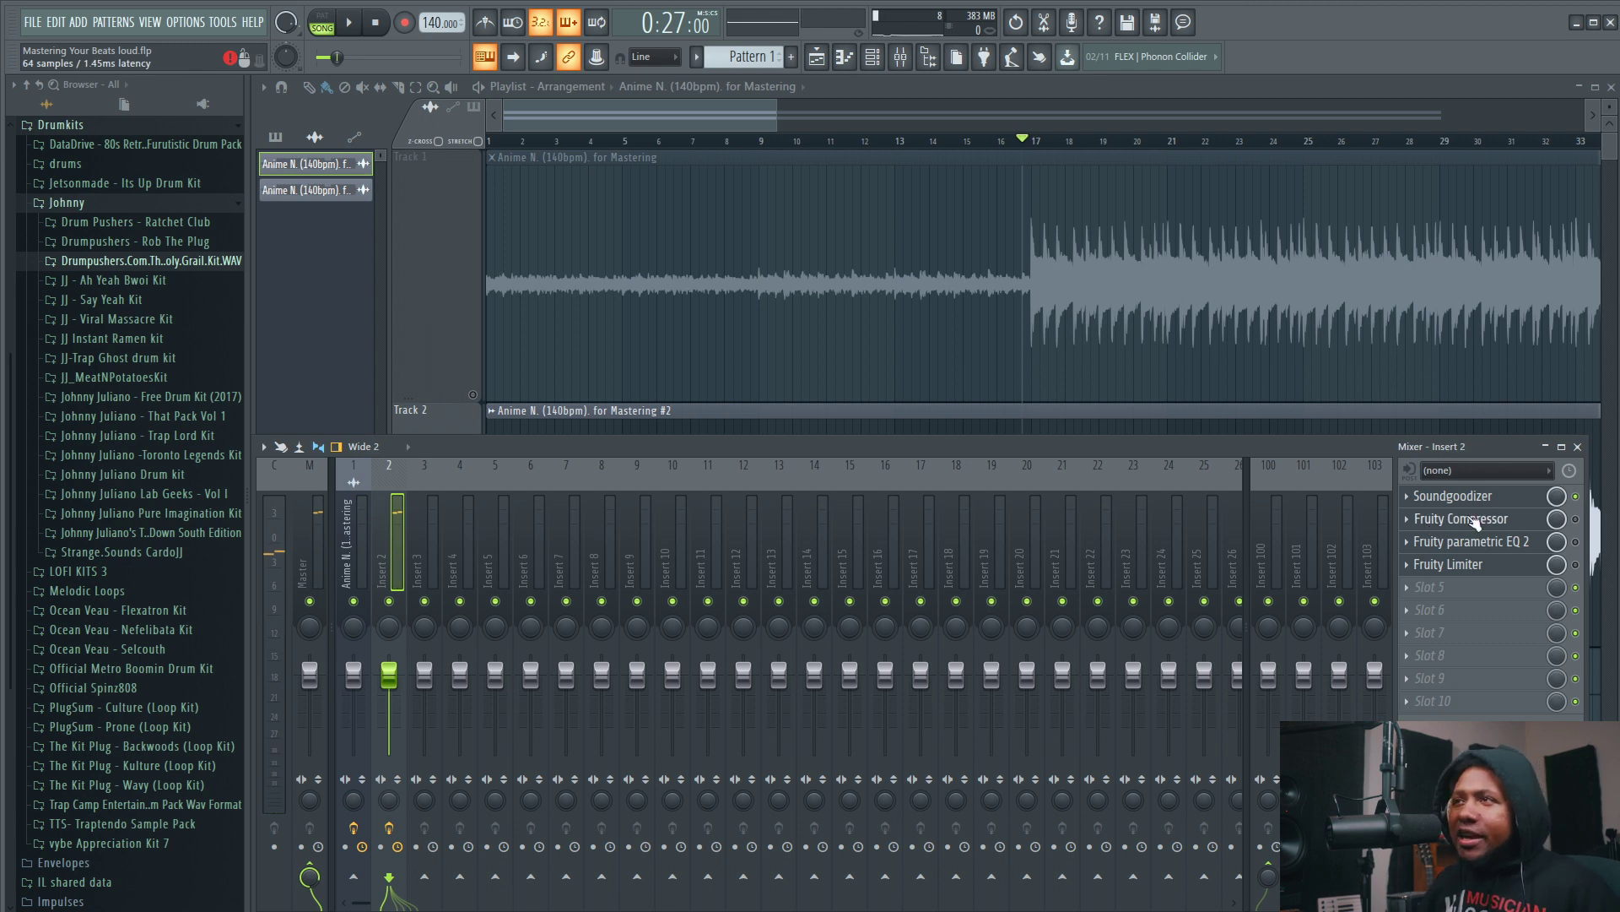
# - Open Fruity Compressor on Insert 2 and set its threshold to -9.1 dB, attack to 95.6 ms and release to 56 ms during playback
pyautogui.click(1474, 521)
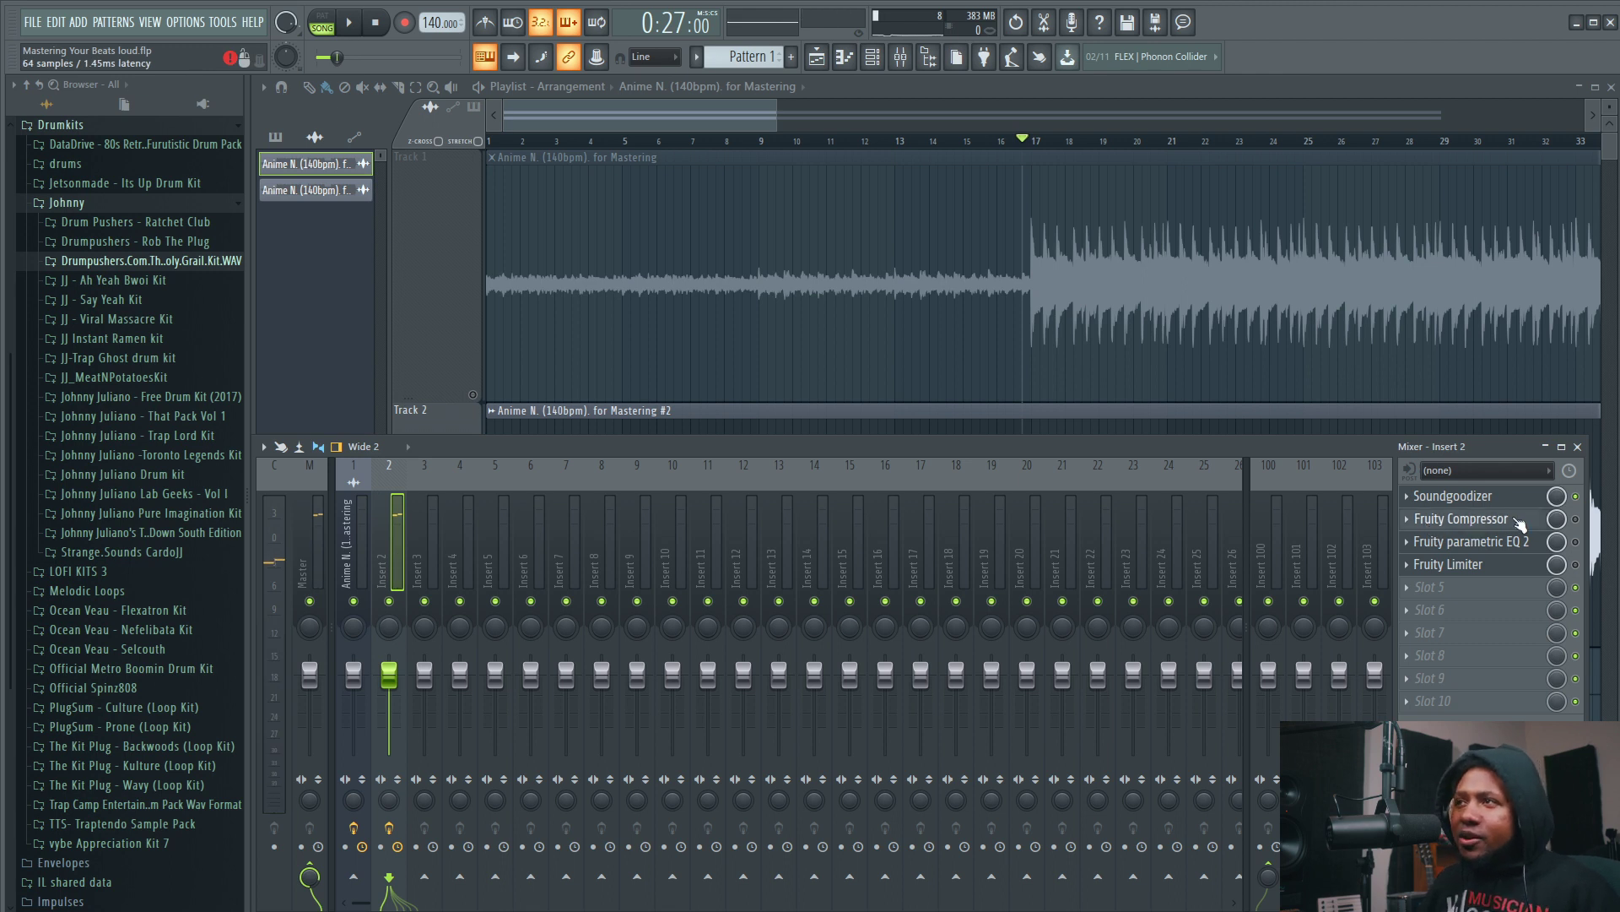
pyautogui.moveTo(770, 462); pyautogui.dragTo(772, 451)
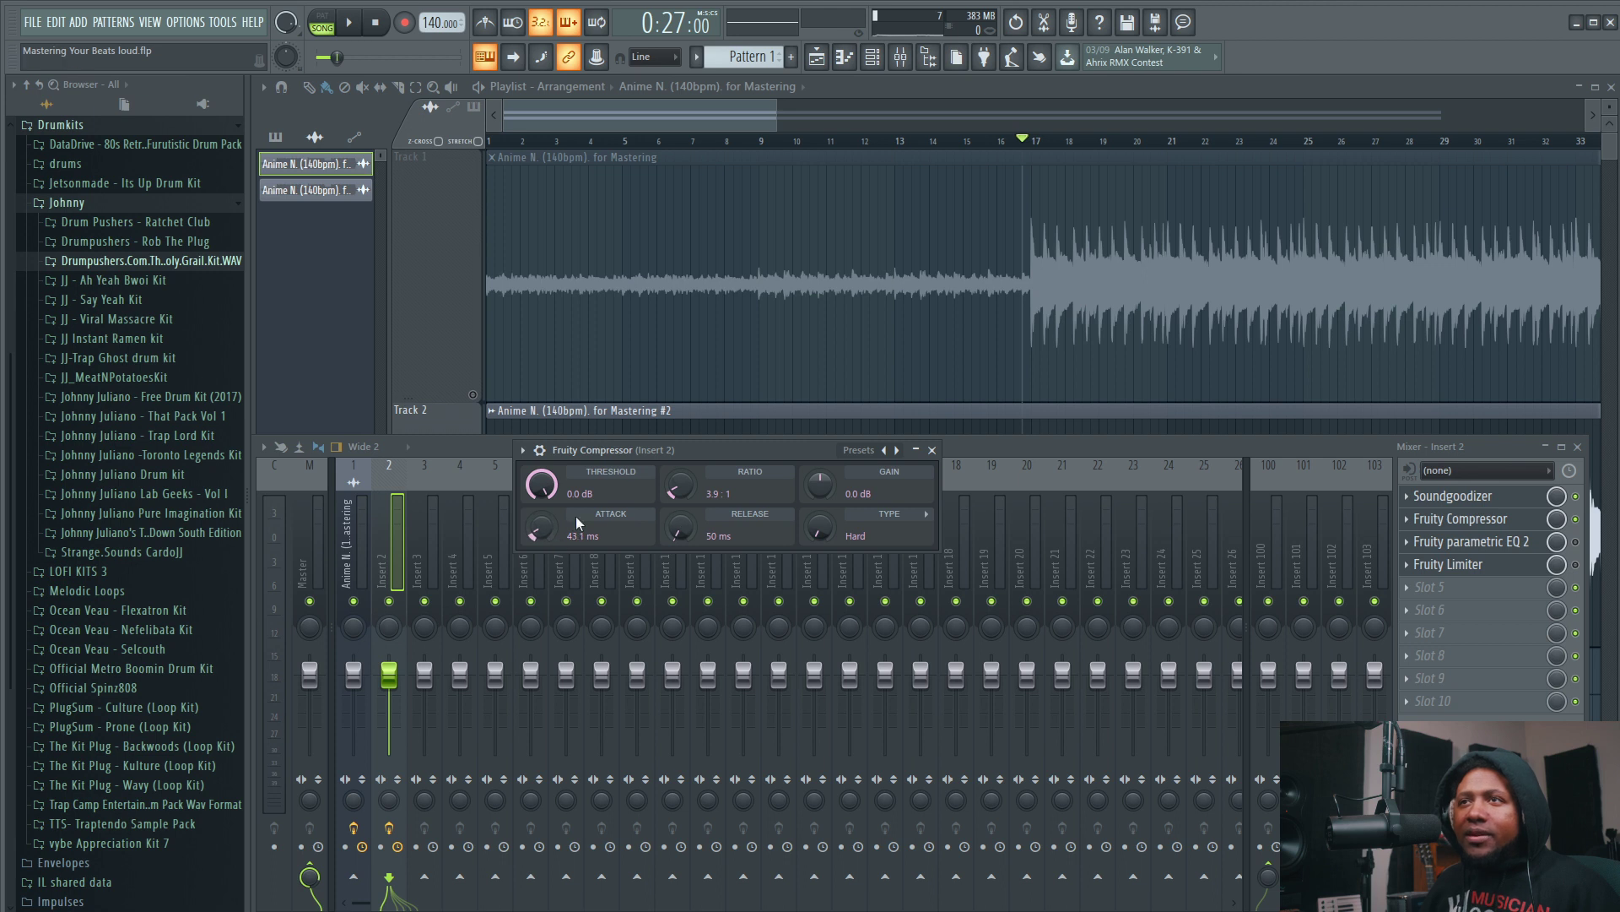
pyautogui.press('space')
pyautogui.moveTo(541, 484); pyautogui.dragTo(538, 527)
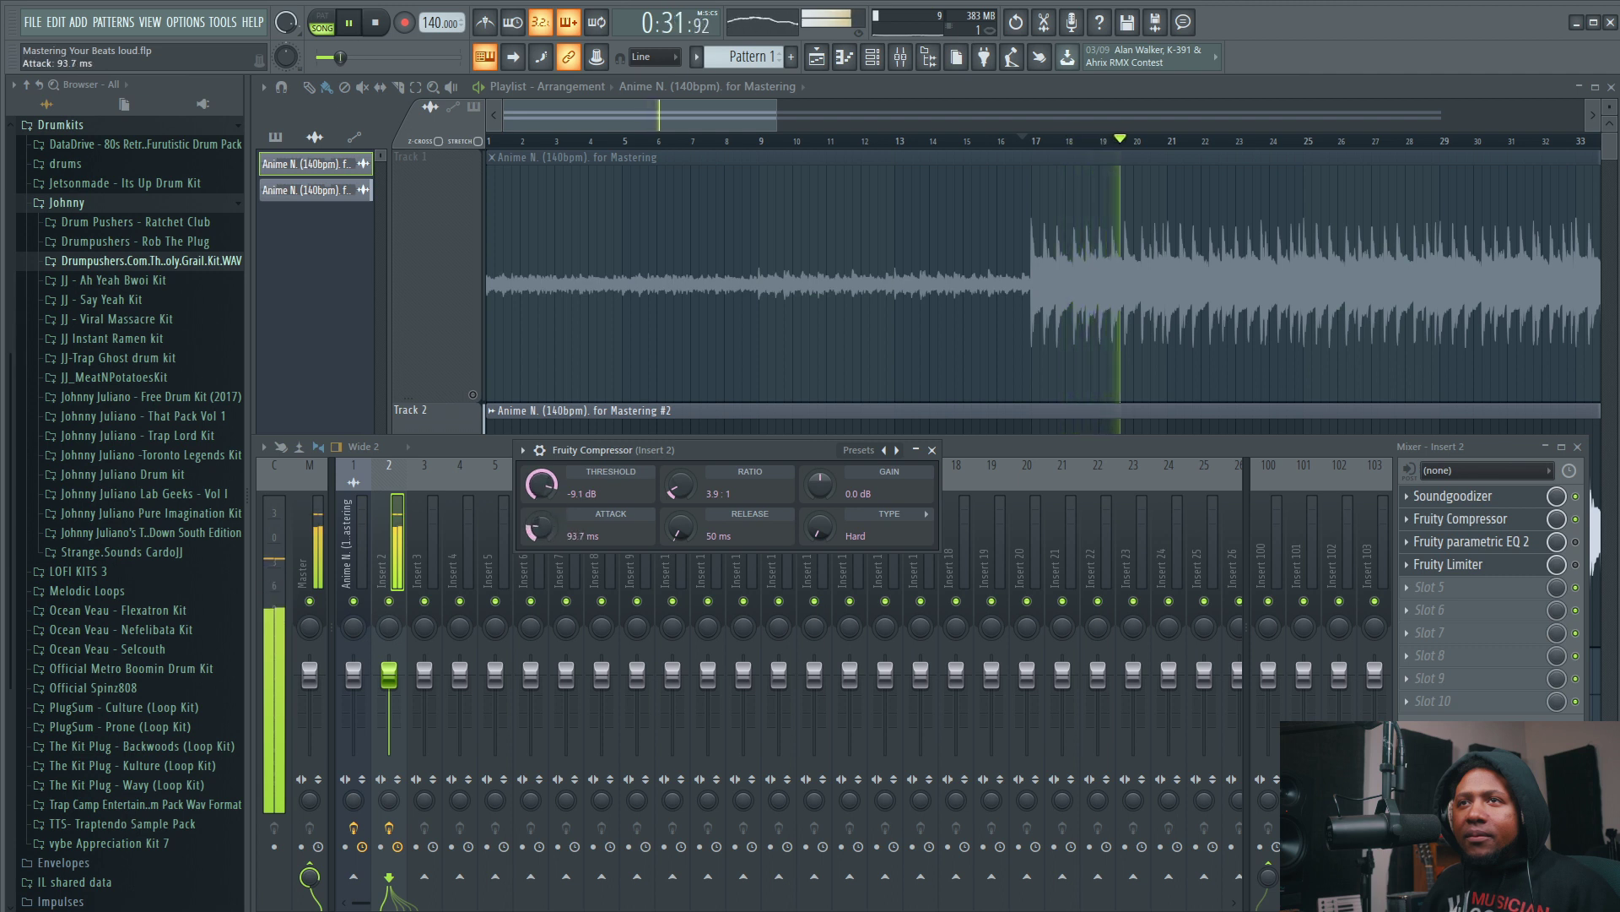
pyautogui.moveTo(678, 530); pyautogui.dragTo(678, 523)
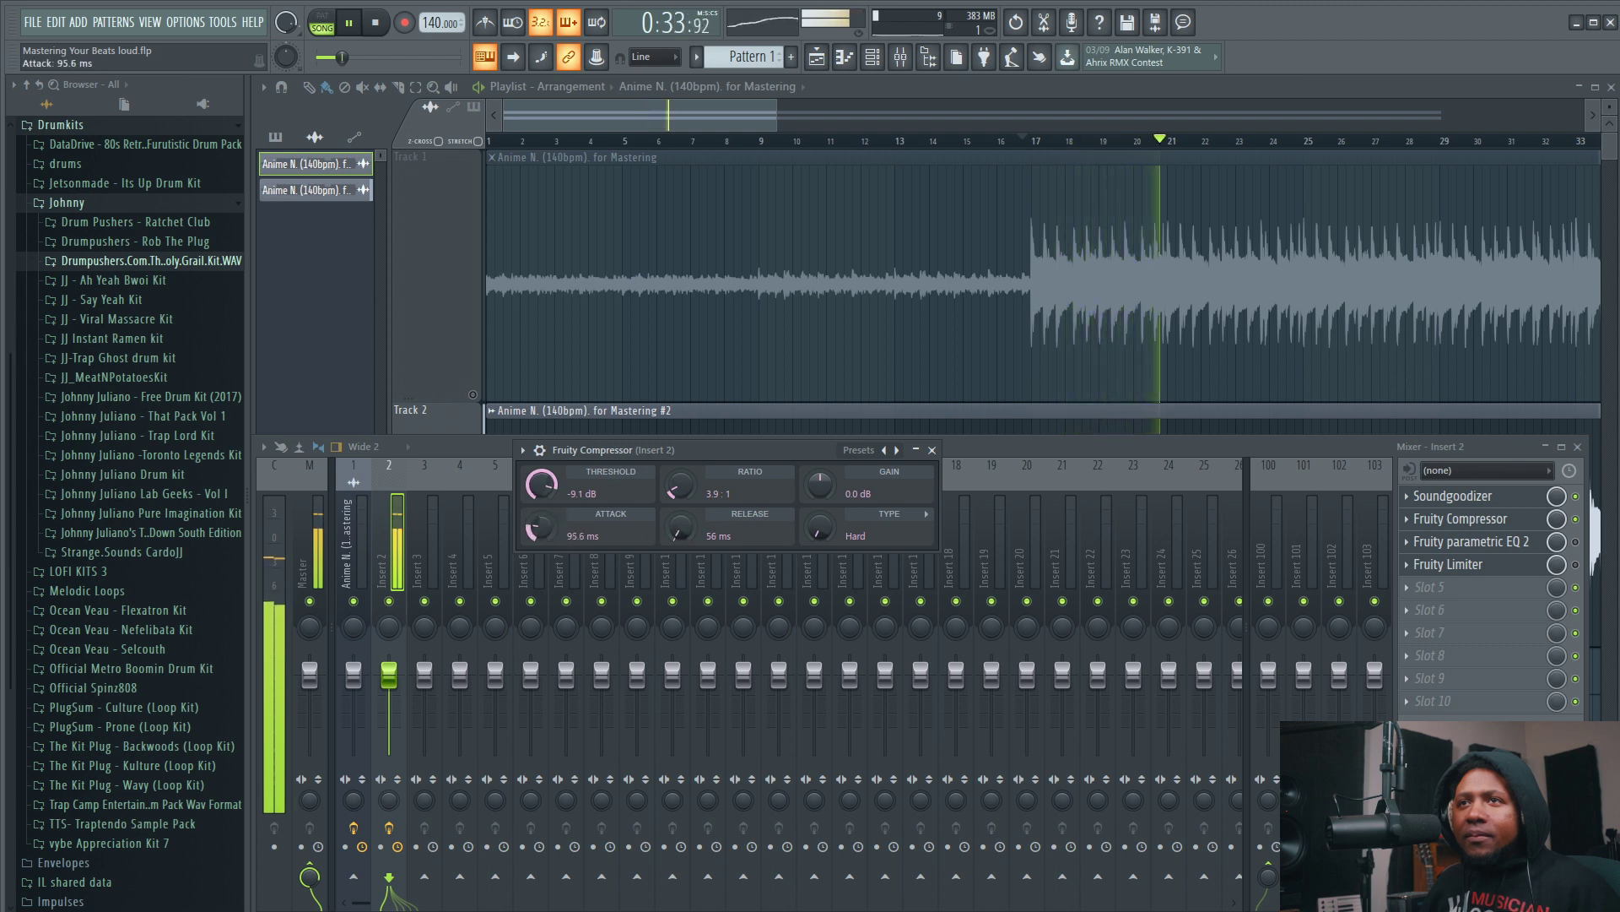
# - Refine the compressor to a -9.7 dB threshold, 4.0:1 ratio, 150.9 ms attack and 87 ms release, and switch its slot off for comparison
pyautogui.moveTo(541, 485); pyautogui.dragTo(539, 524)
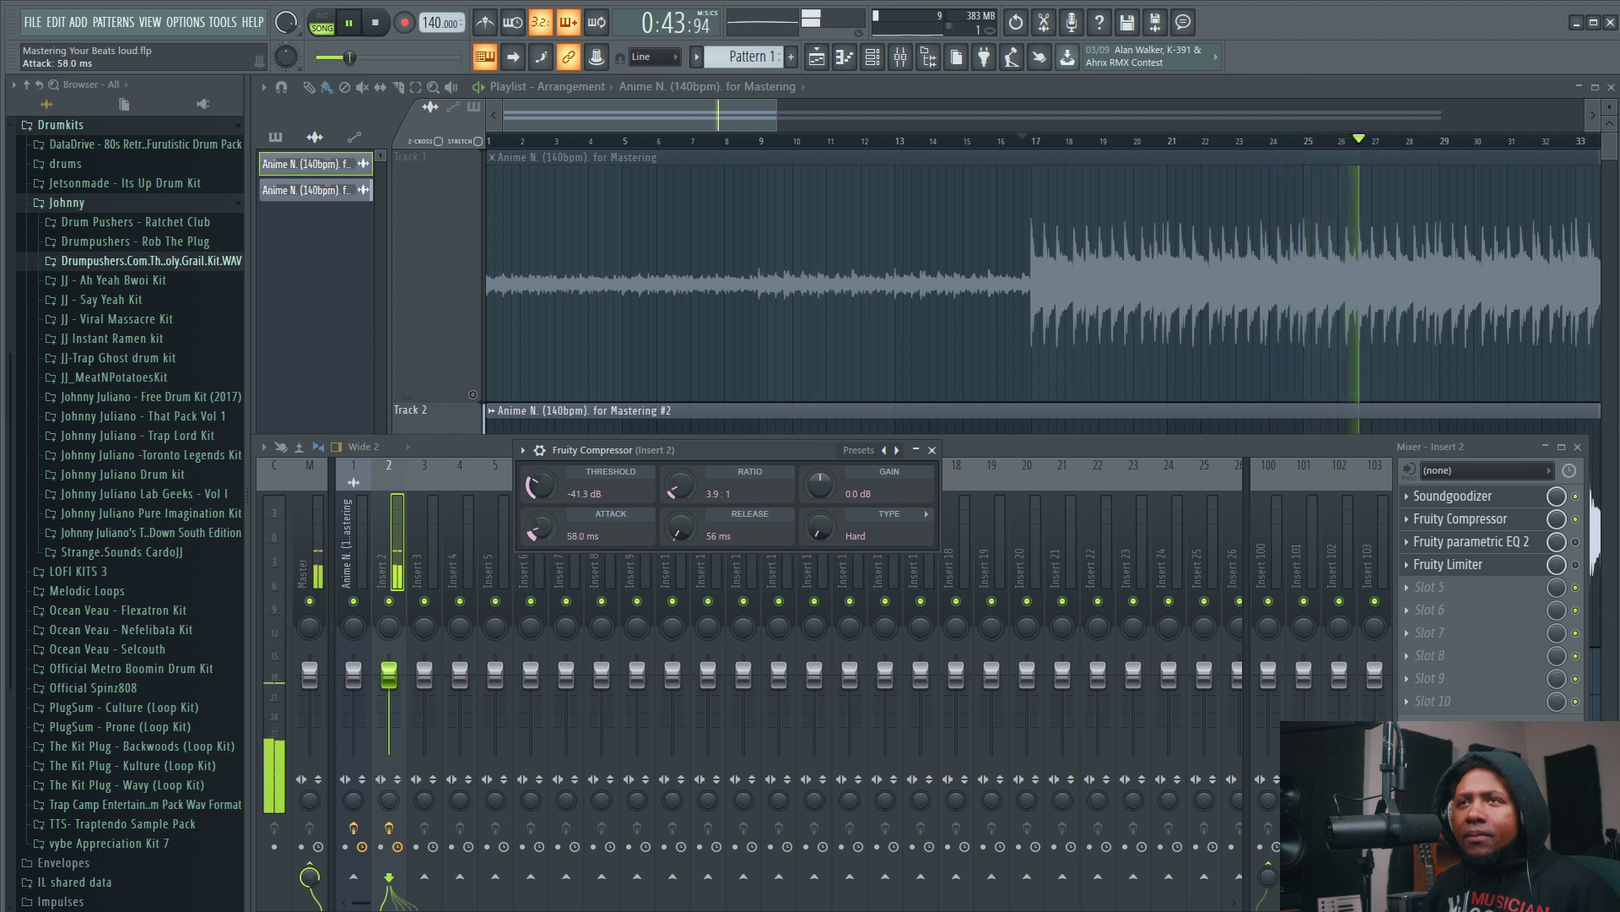
pyautogui.moveTo(540, 529); pyautogui.dragTo(541, 498)
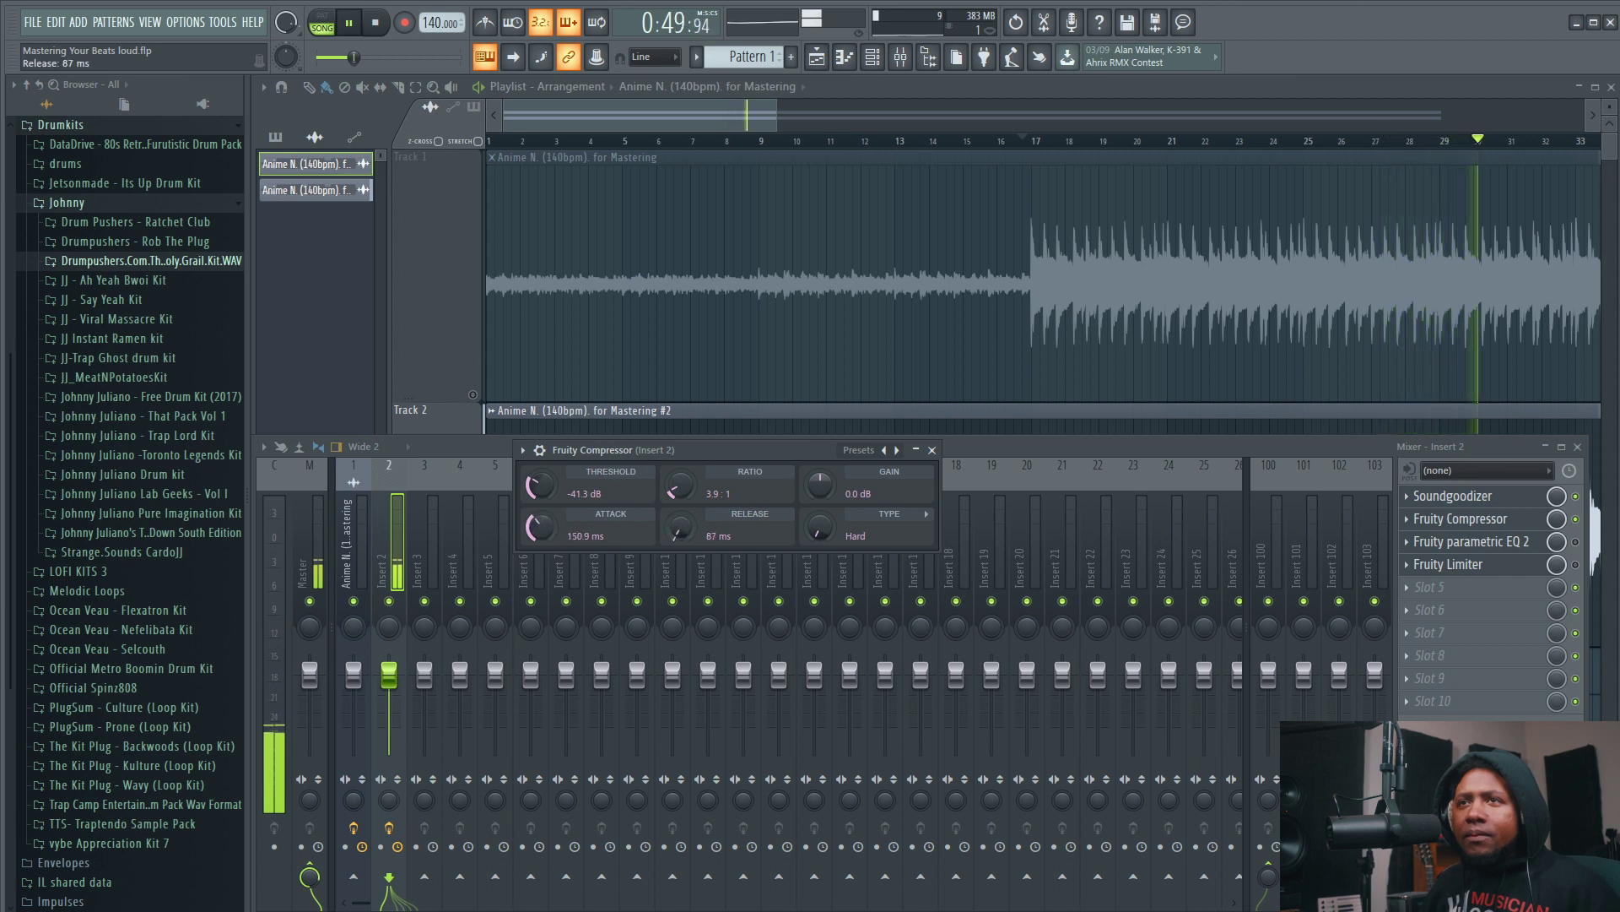
pyautogui.moveTo(540, 485)
pyautogui.mouseDown()
pyautogui.moveTo(541, 462)
pyautogui.moveTo(541, 483)
pyautogui.mouseUp()
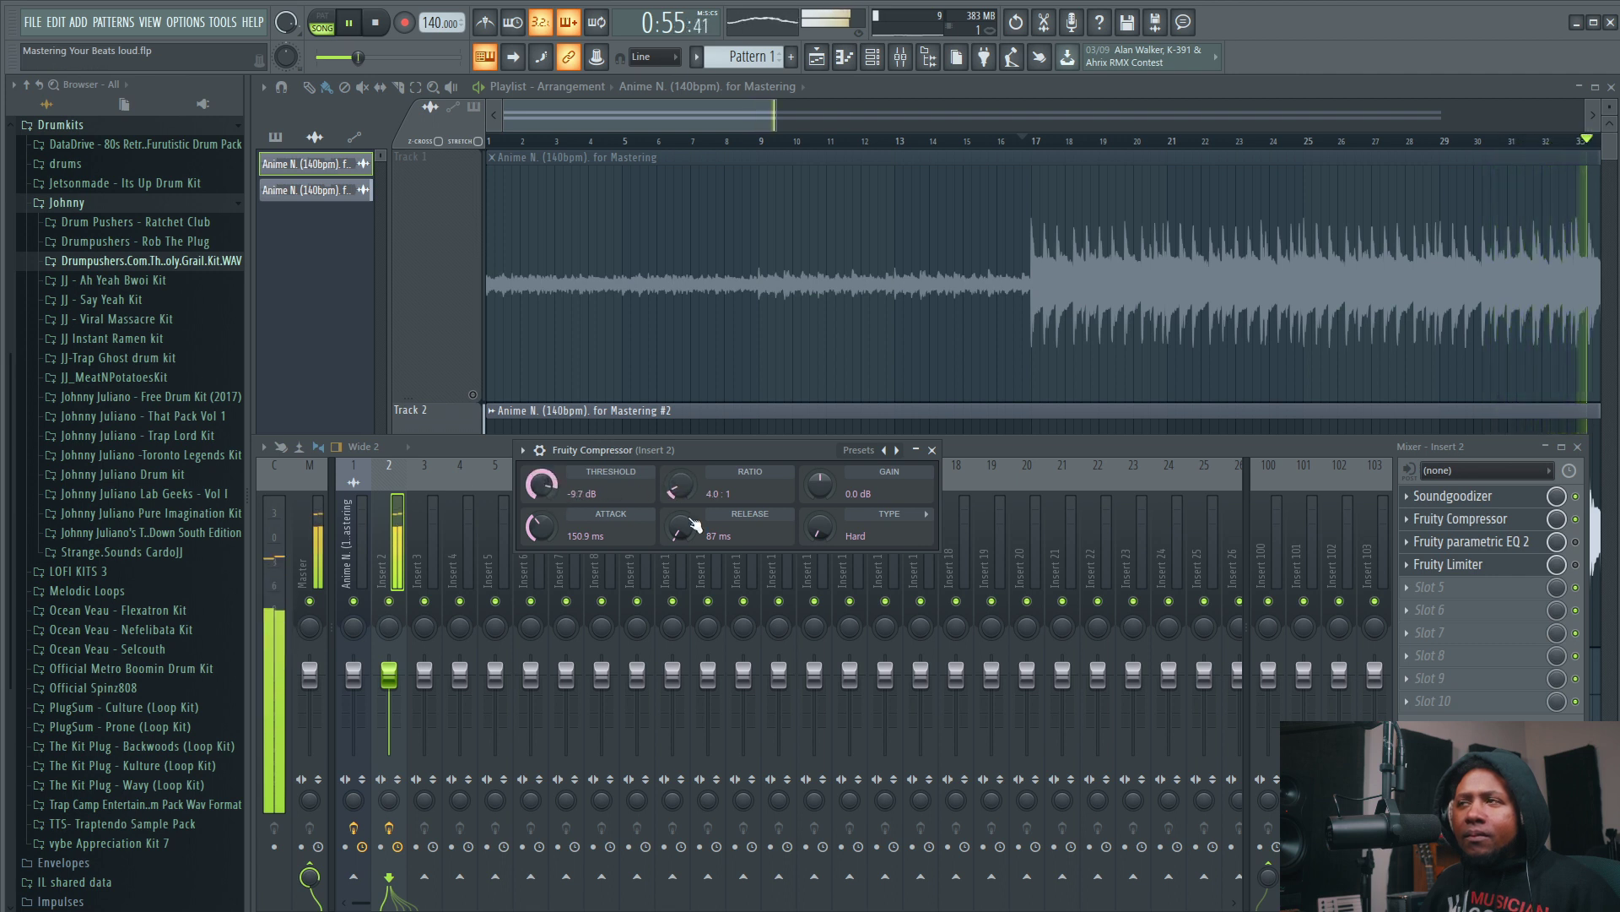
pyautogui.click(1576, 518)
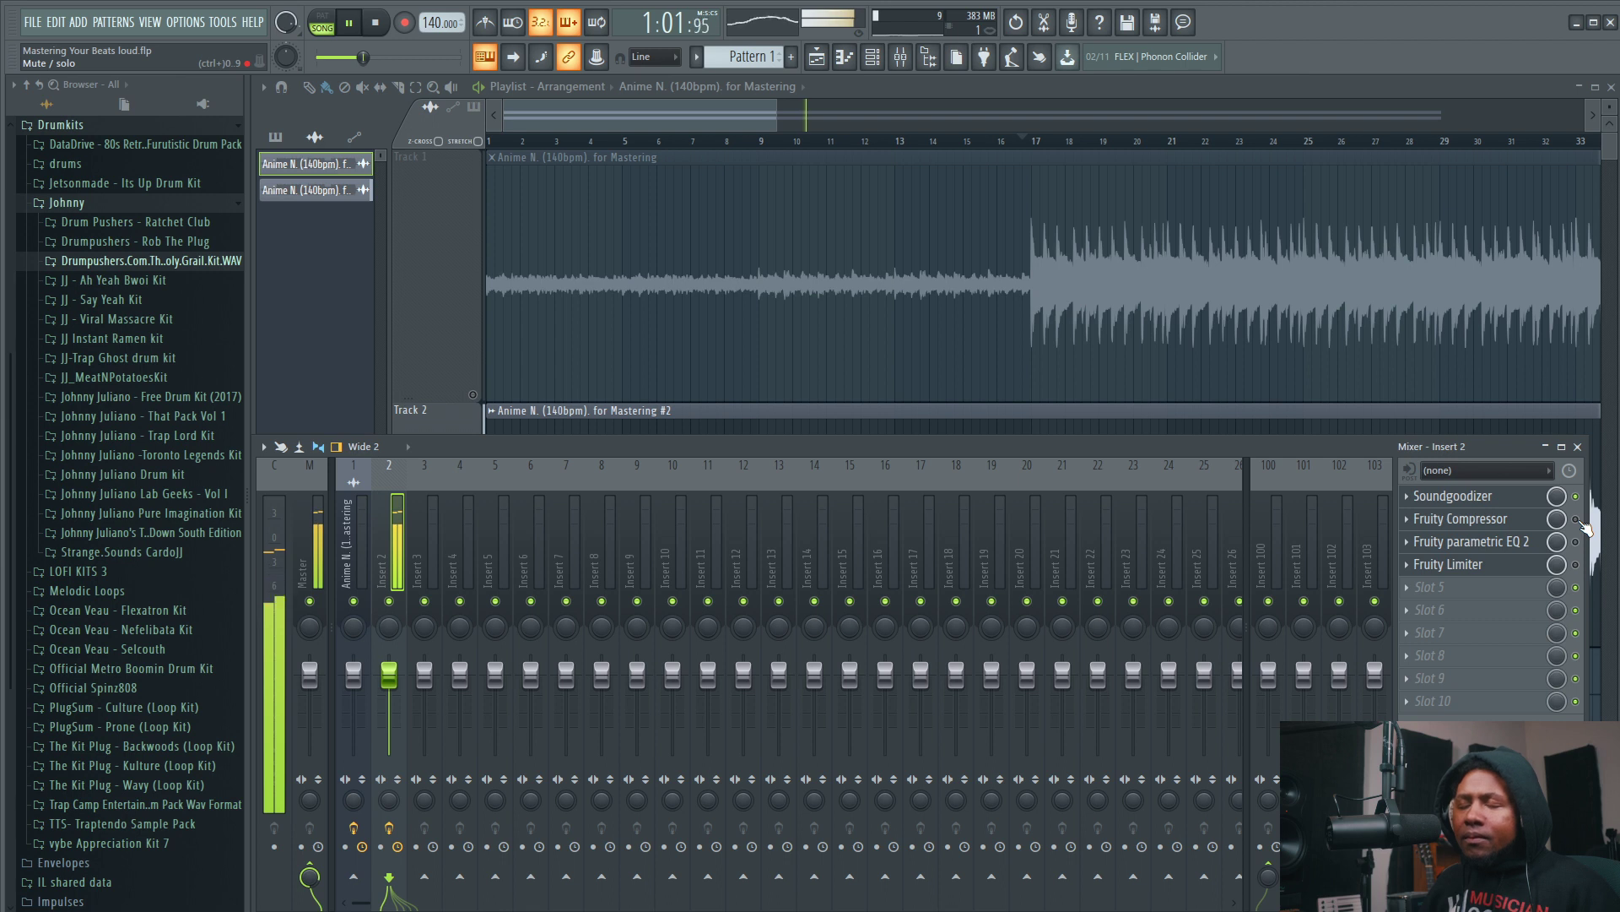
# - Reopen Fruity Compressor on Insert 2 with its slot on, raise the gain to 1.1 dB during playback, and close it
pyautogui.click(1444, 518)
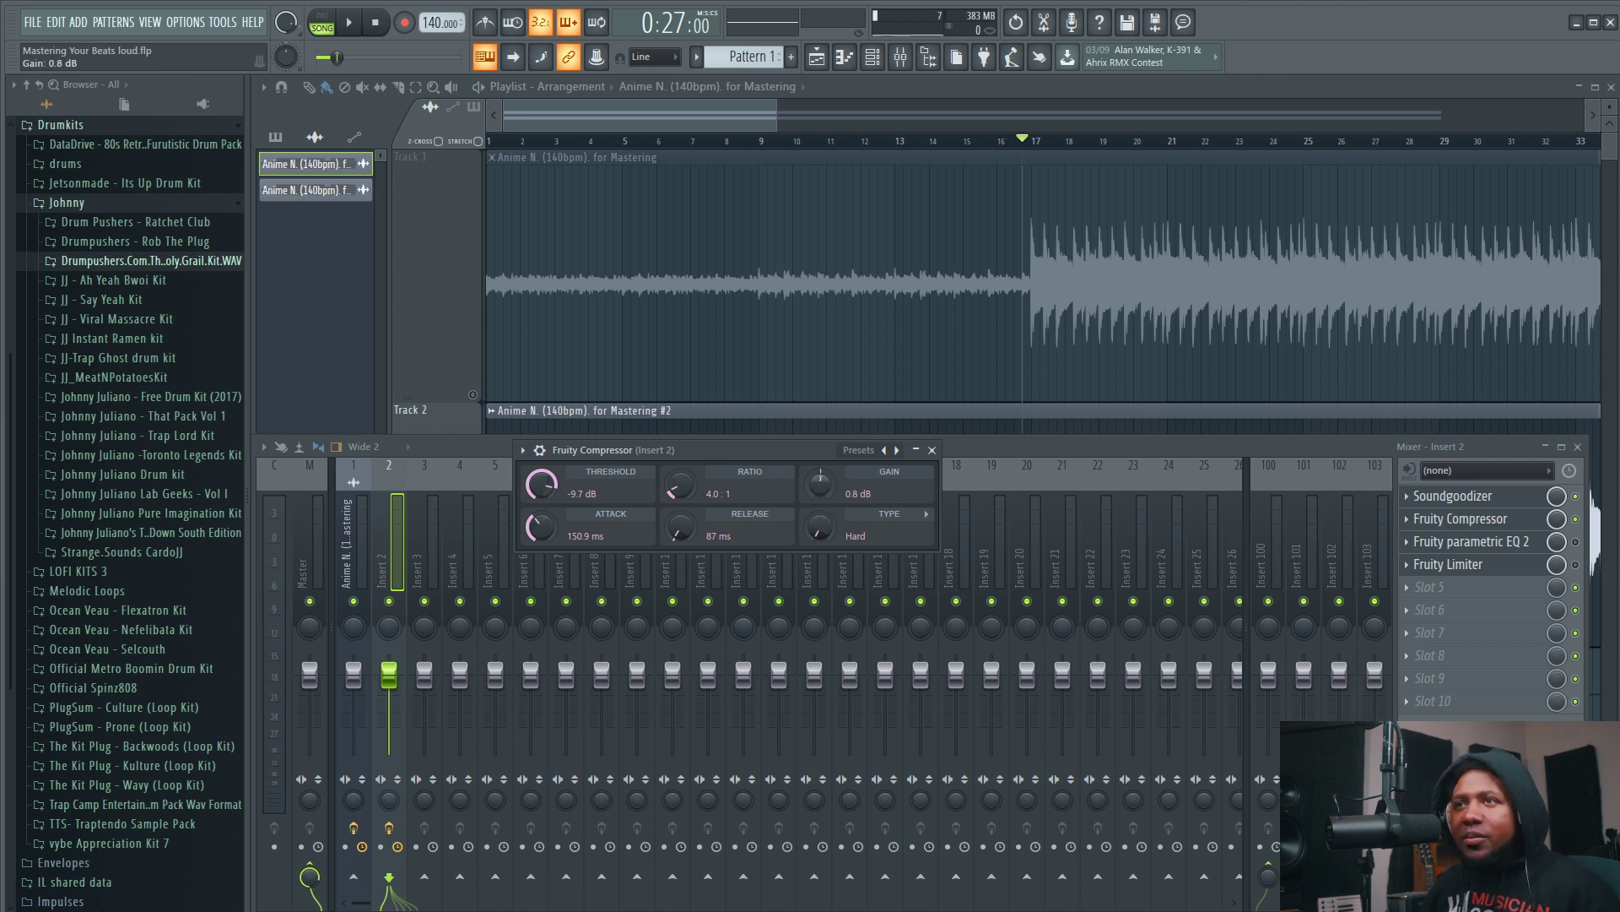
pyautogui.press('space')
pyautogui.scroll(1, 823, 488)
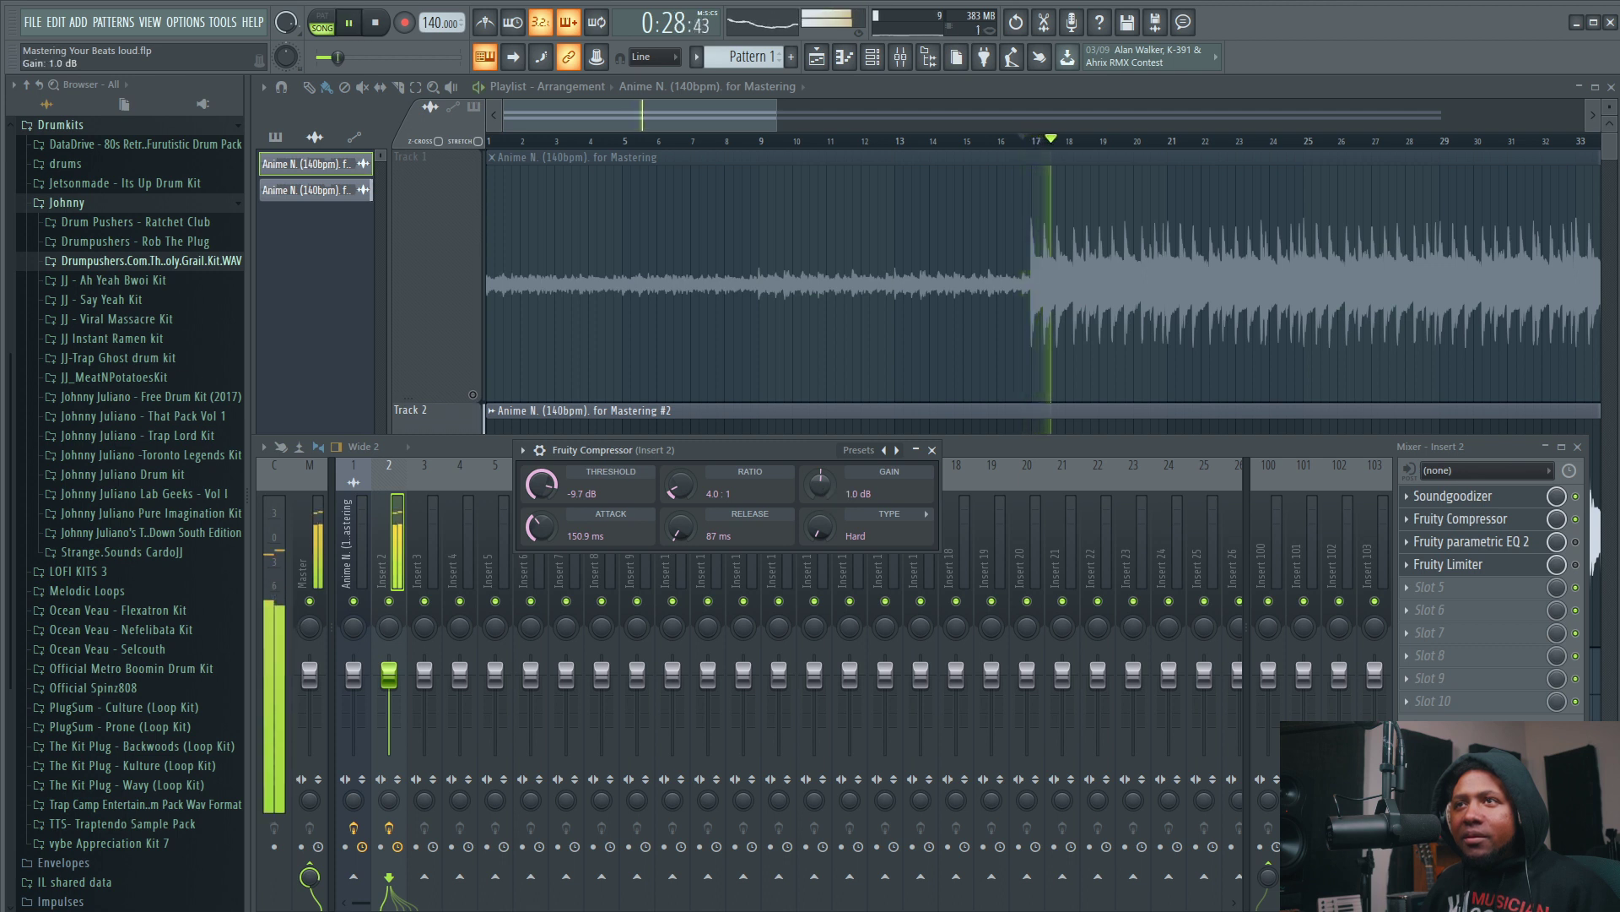
pyautogui.scroll(2, 826, 493)
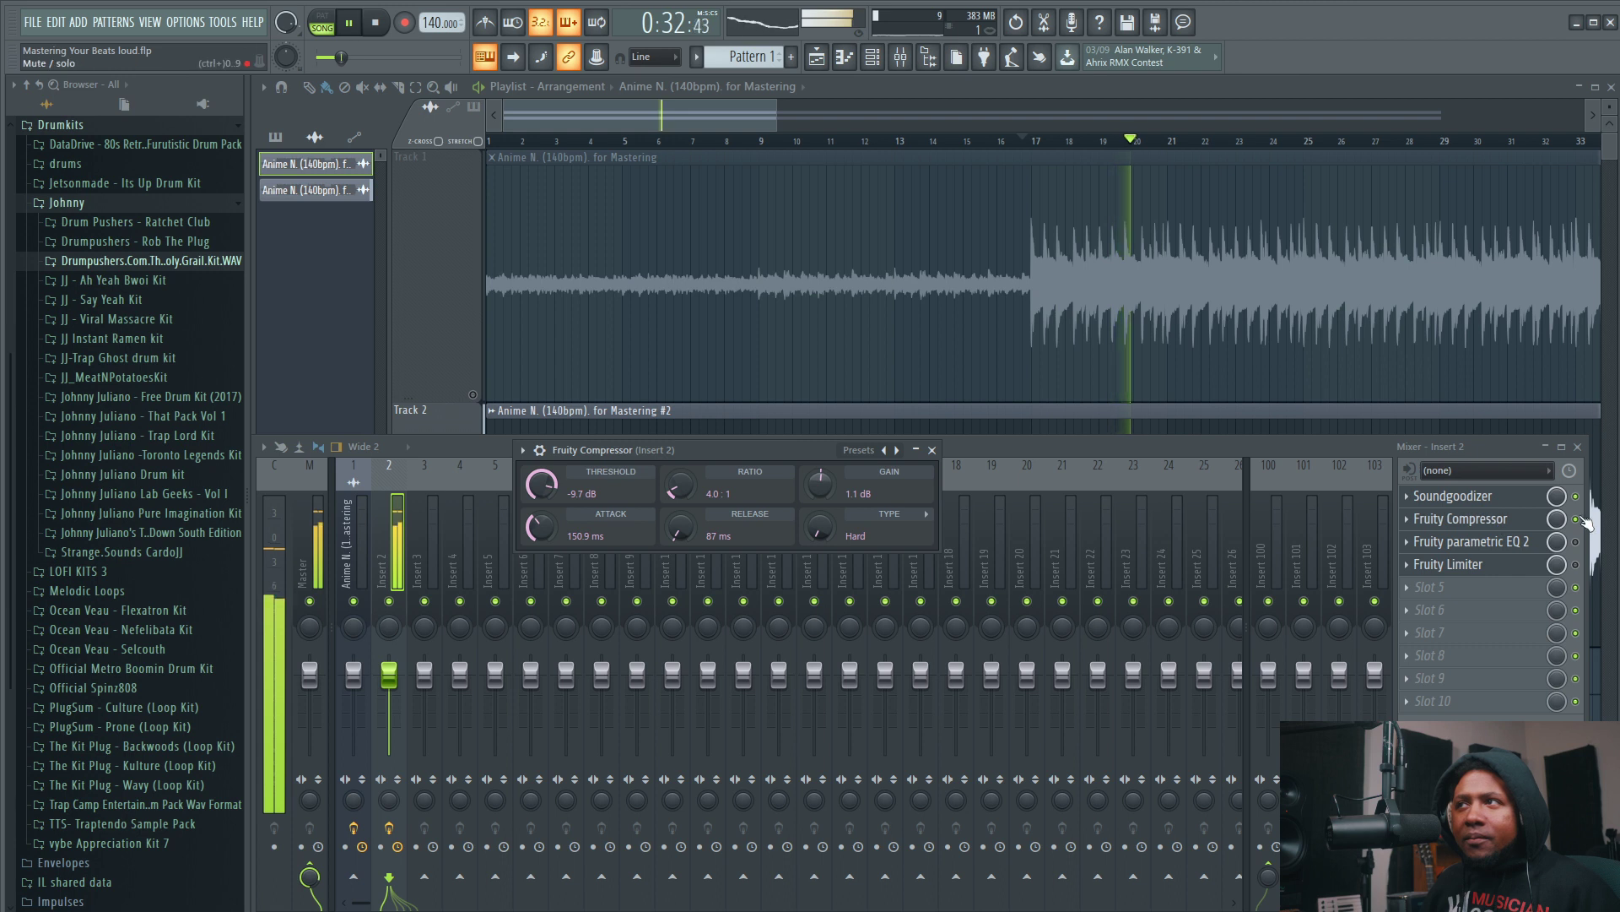
pyautogui.click(1473, 519)
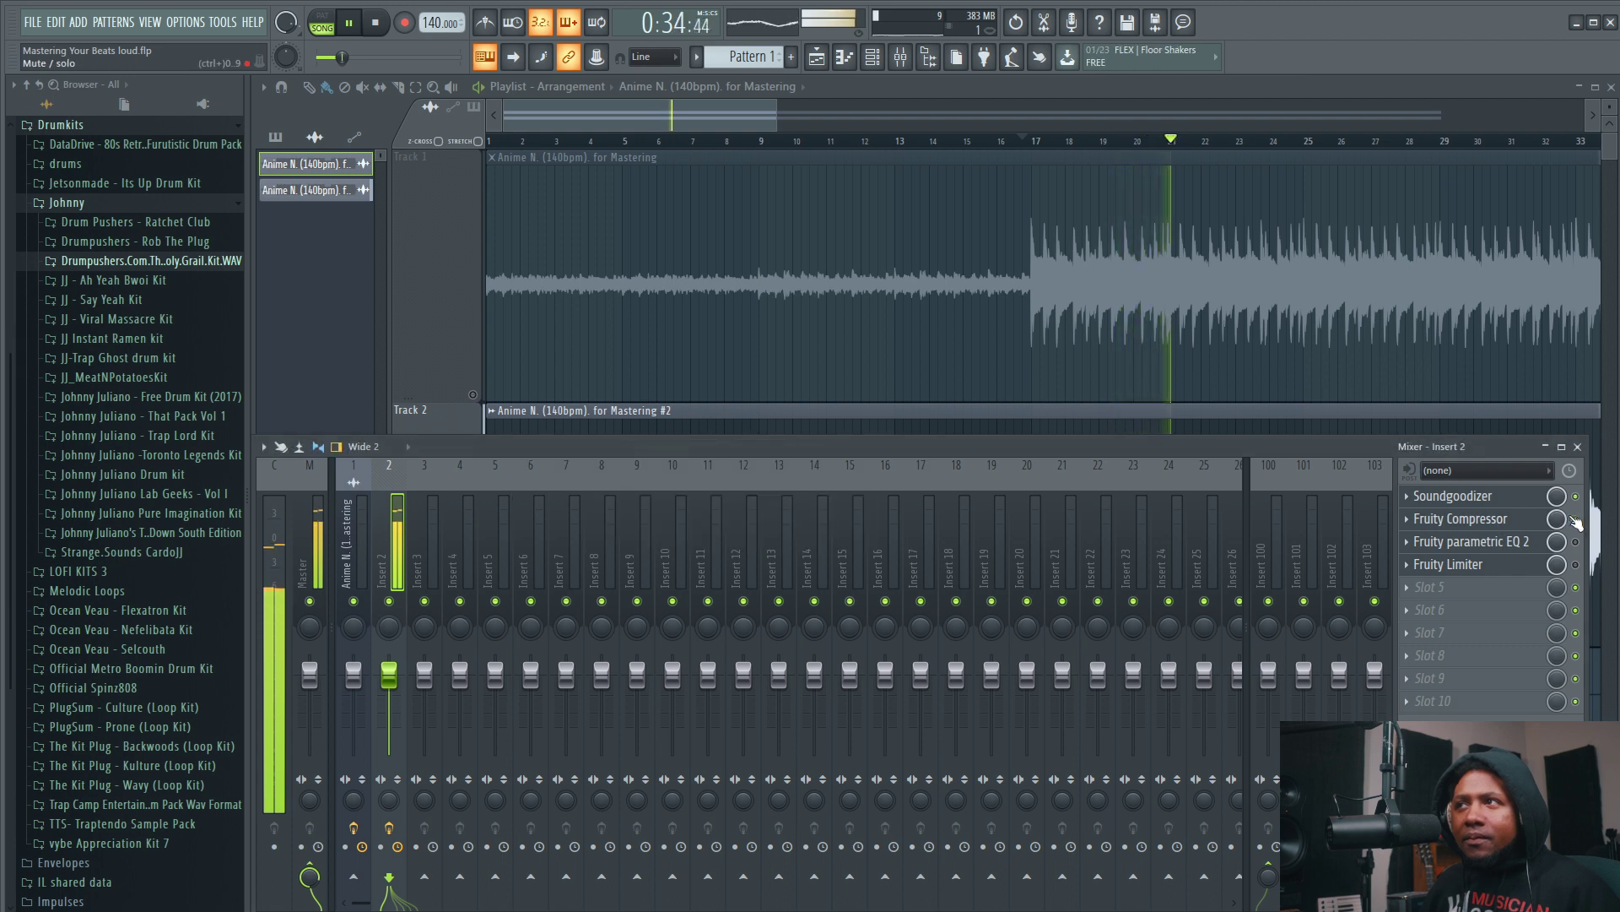
pyautogui.press('space')
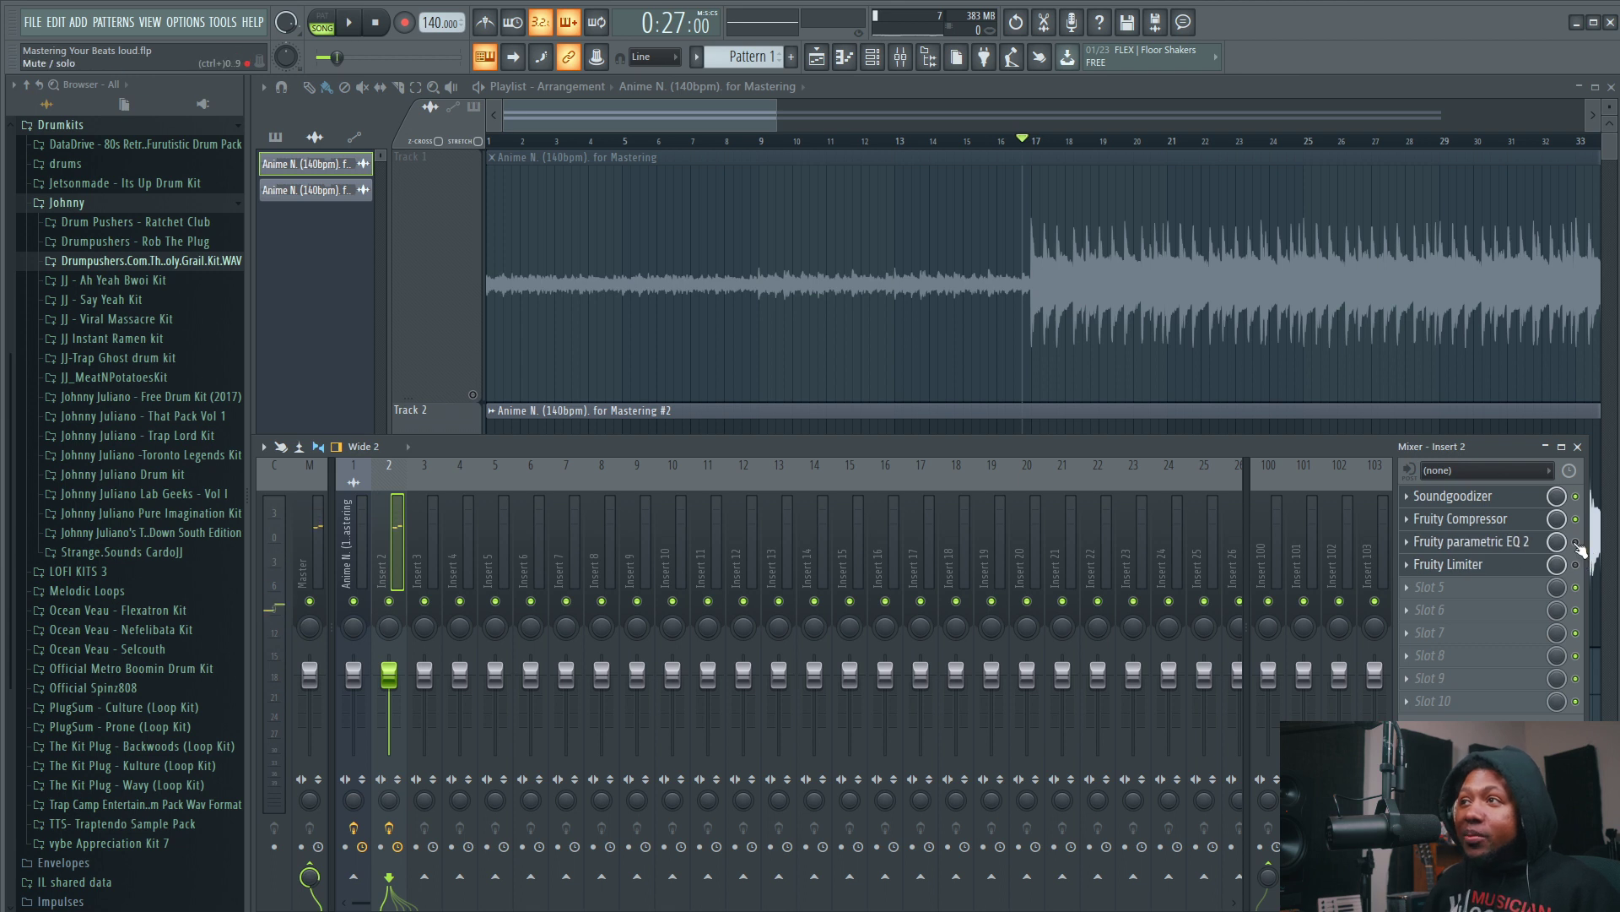
# - In Insert 2's Fruity parametric EQ 2, boost band 2 by 2.6 dB at 121 Hz, cut band 5 by 2.9 dB at 879 Hz, and slightly raise bands 6 and 7
pyautogui.click(1496, 549)
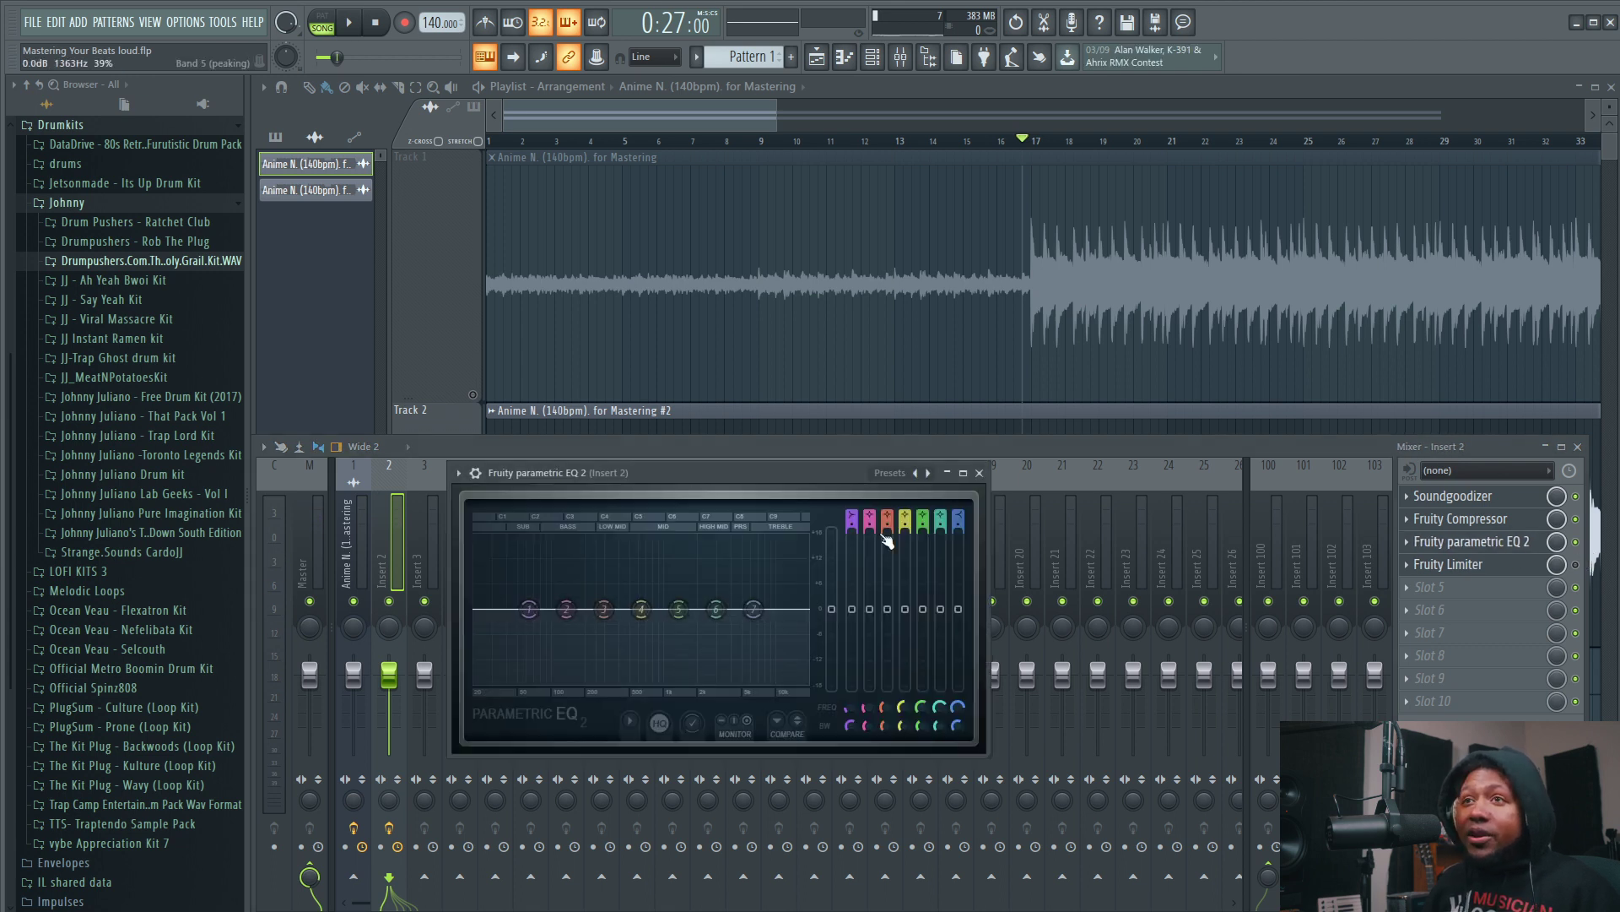
pyautogui.moveTo(757, 473); pyautogui.dragTo(838, 483)
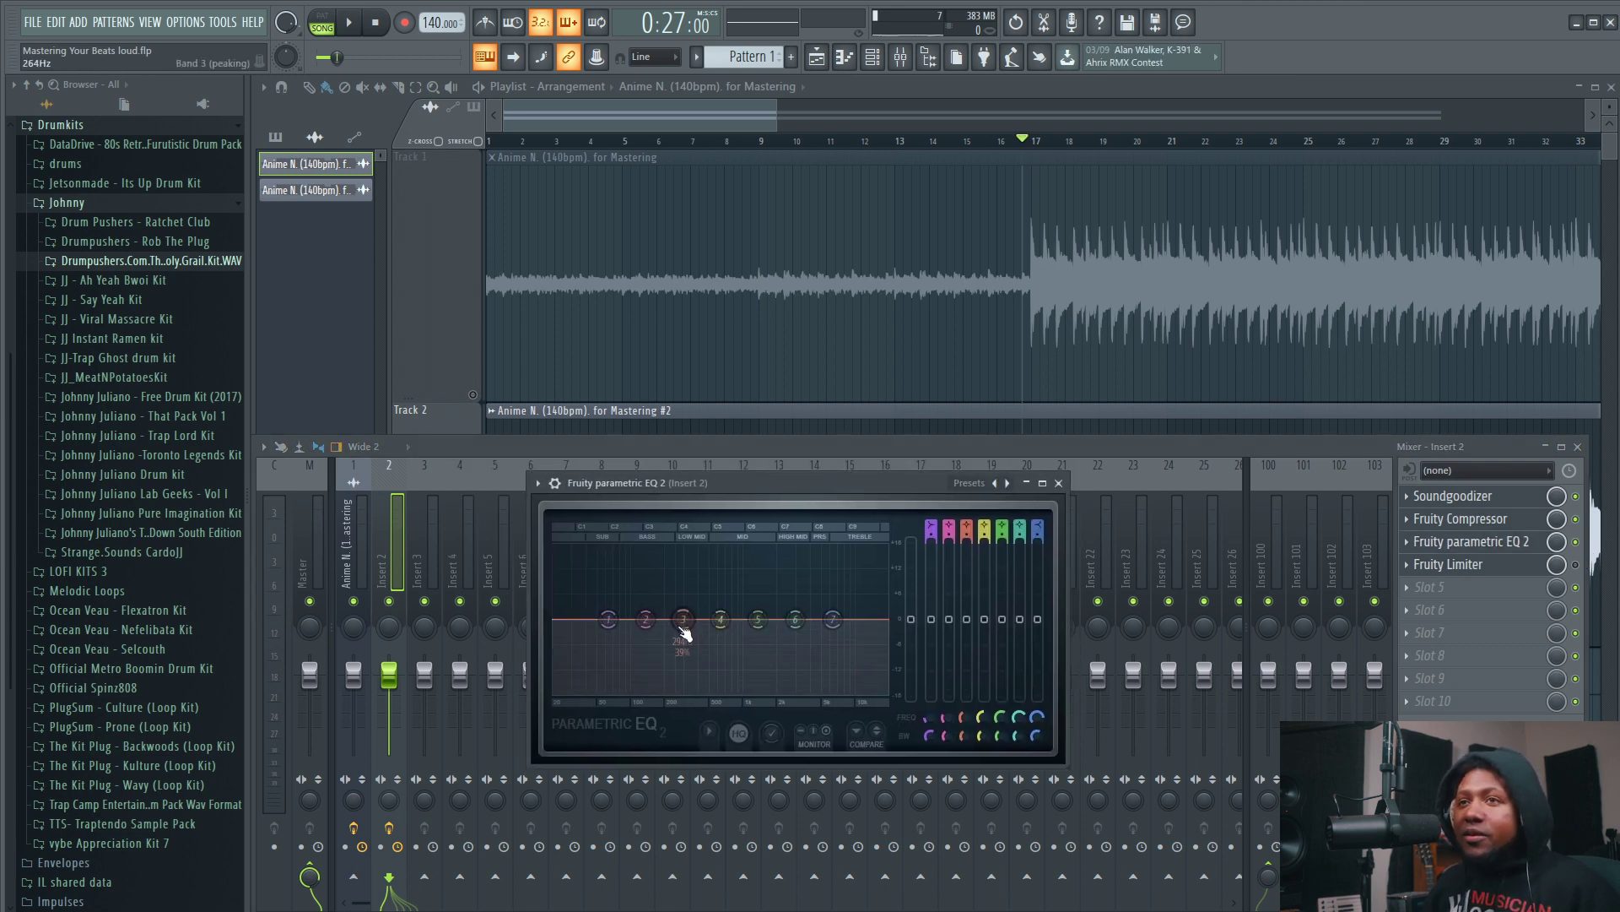
pyautogui.press('space')
pyautogui.moveTo(646, 620)
pyautogui.mouseDown()
pyautogui.moveTo(616, 587)
pyautogui.moveTo(641, 604)
pyautogui.mouseUp()
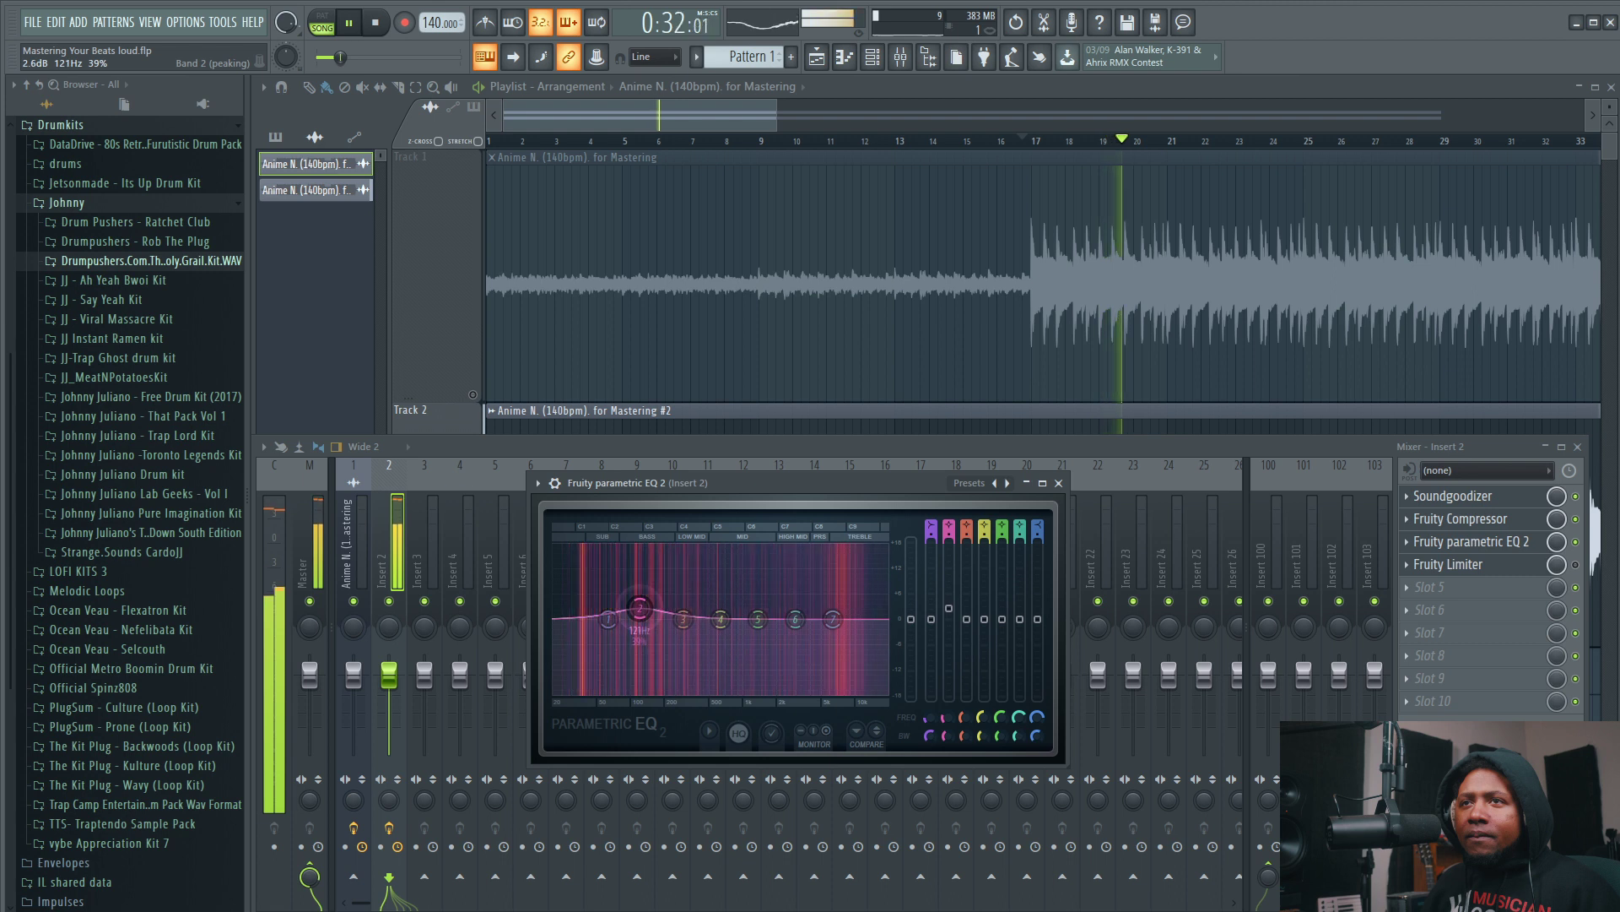
pyautogui.moveTo(795, 619); pyautogui.dragTo(737, 631)
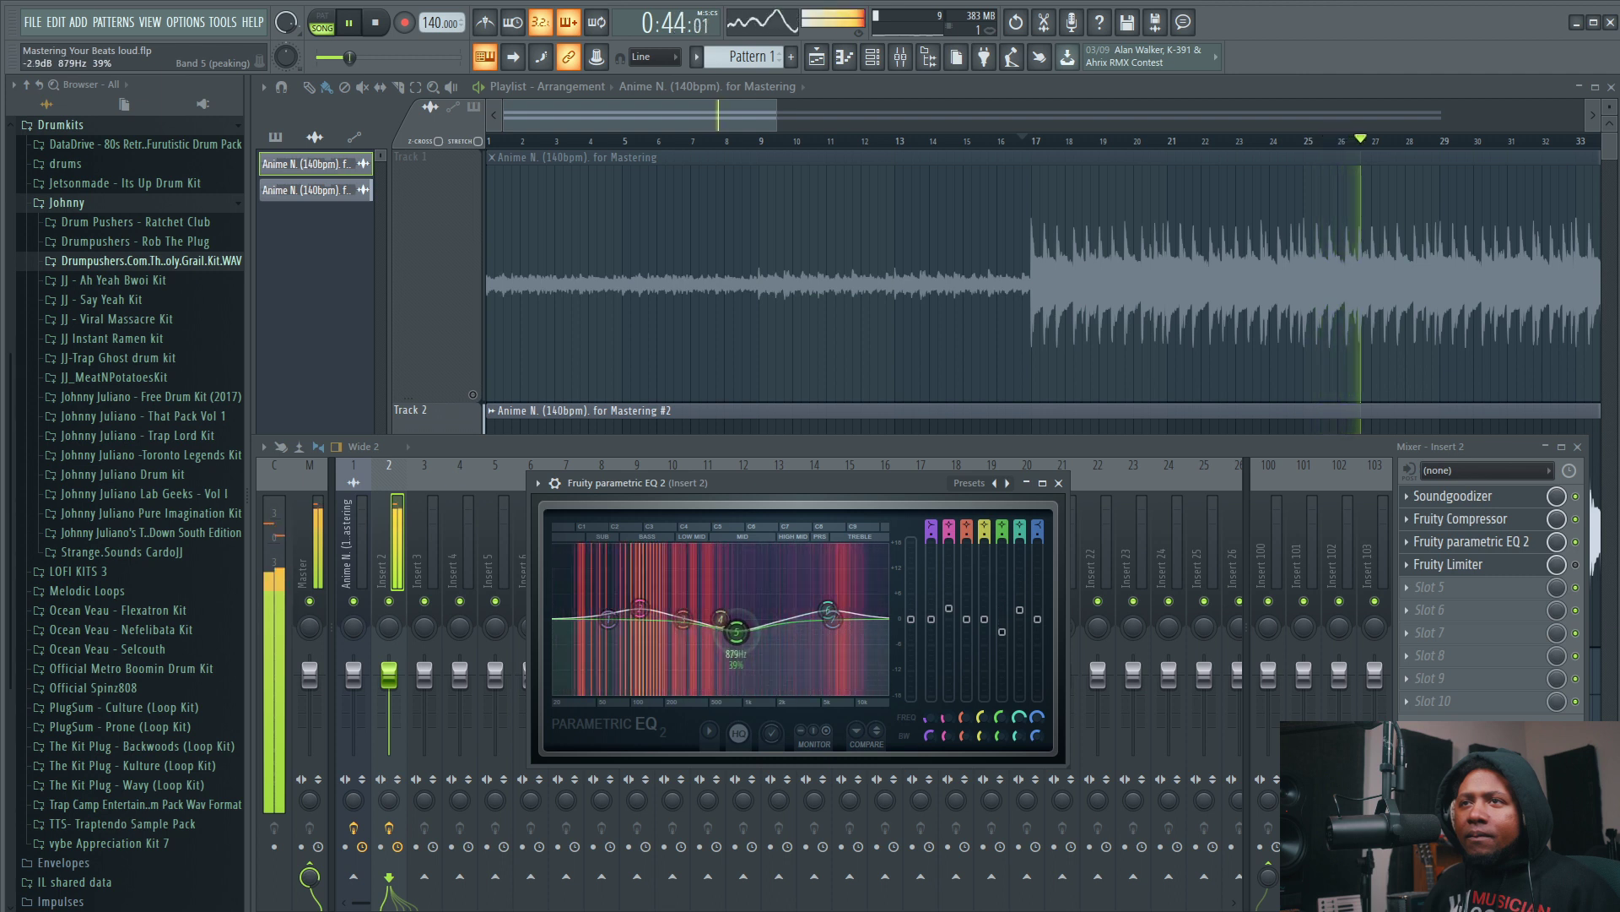
pyautogui.moveTo(850, 613)
pyautogui.mouseDown()
pyautogui.moveTo(860, 588)
pyautogui.moveTo(868, 609)
pyautogui.mouseUp()
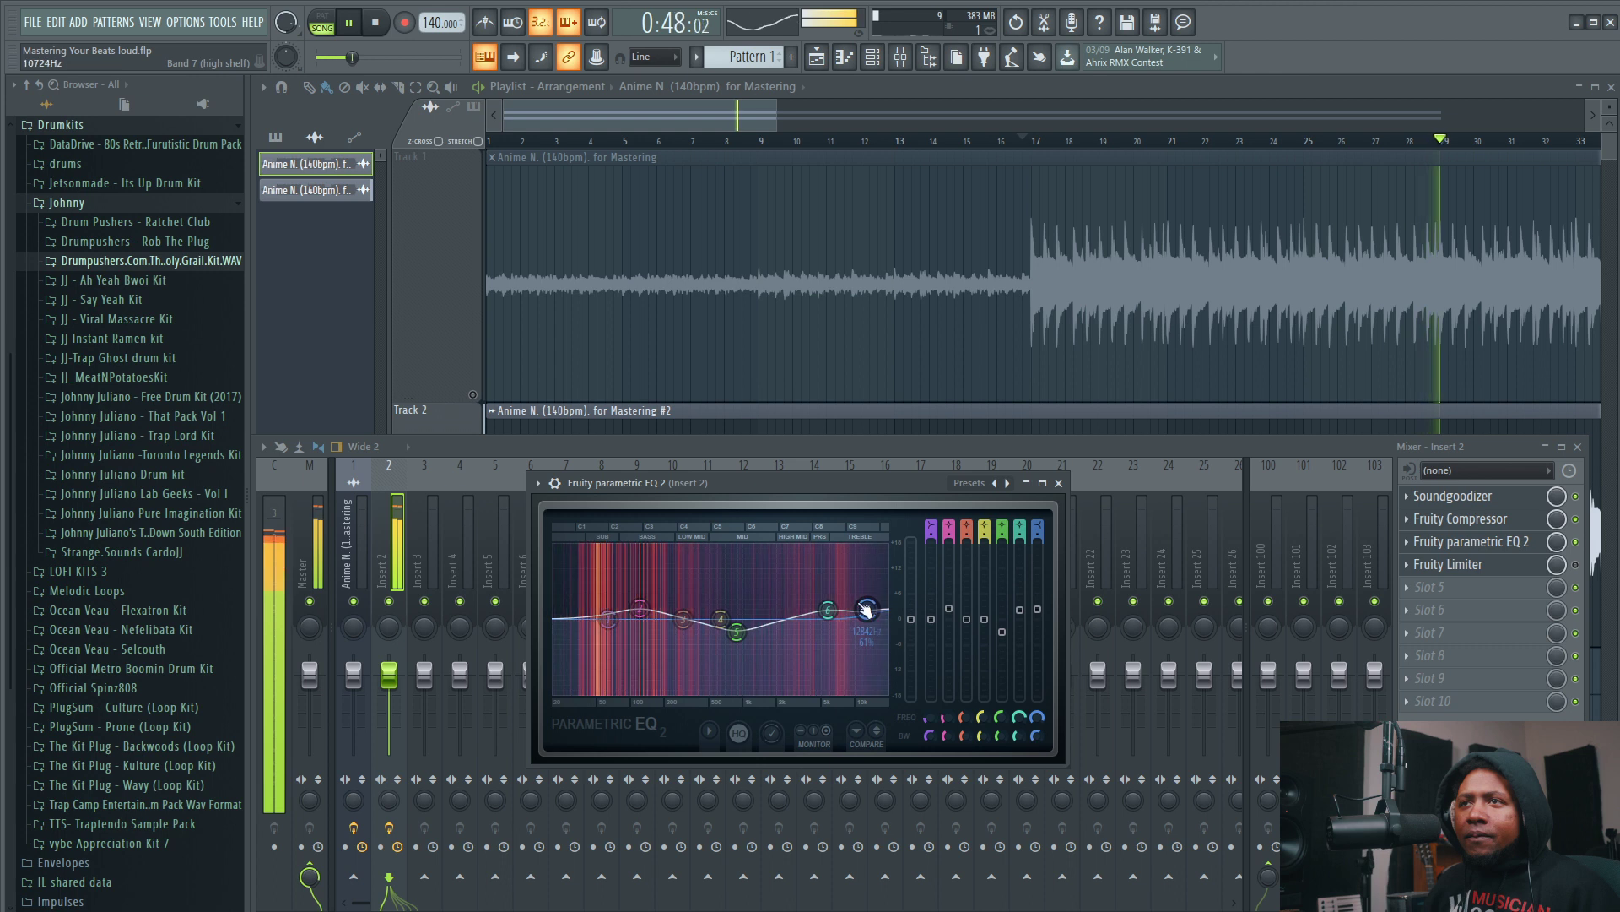
# - Compare the EQ on and off over the drop, and refine band 2 to 1.9 dB at 120 Hz and band 5 to -2.8 dB at 891 Hz
pyautogui.click(1583, 547)
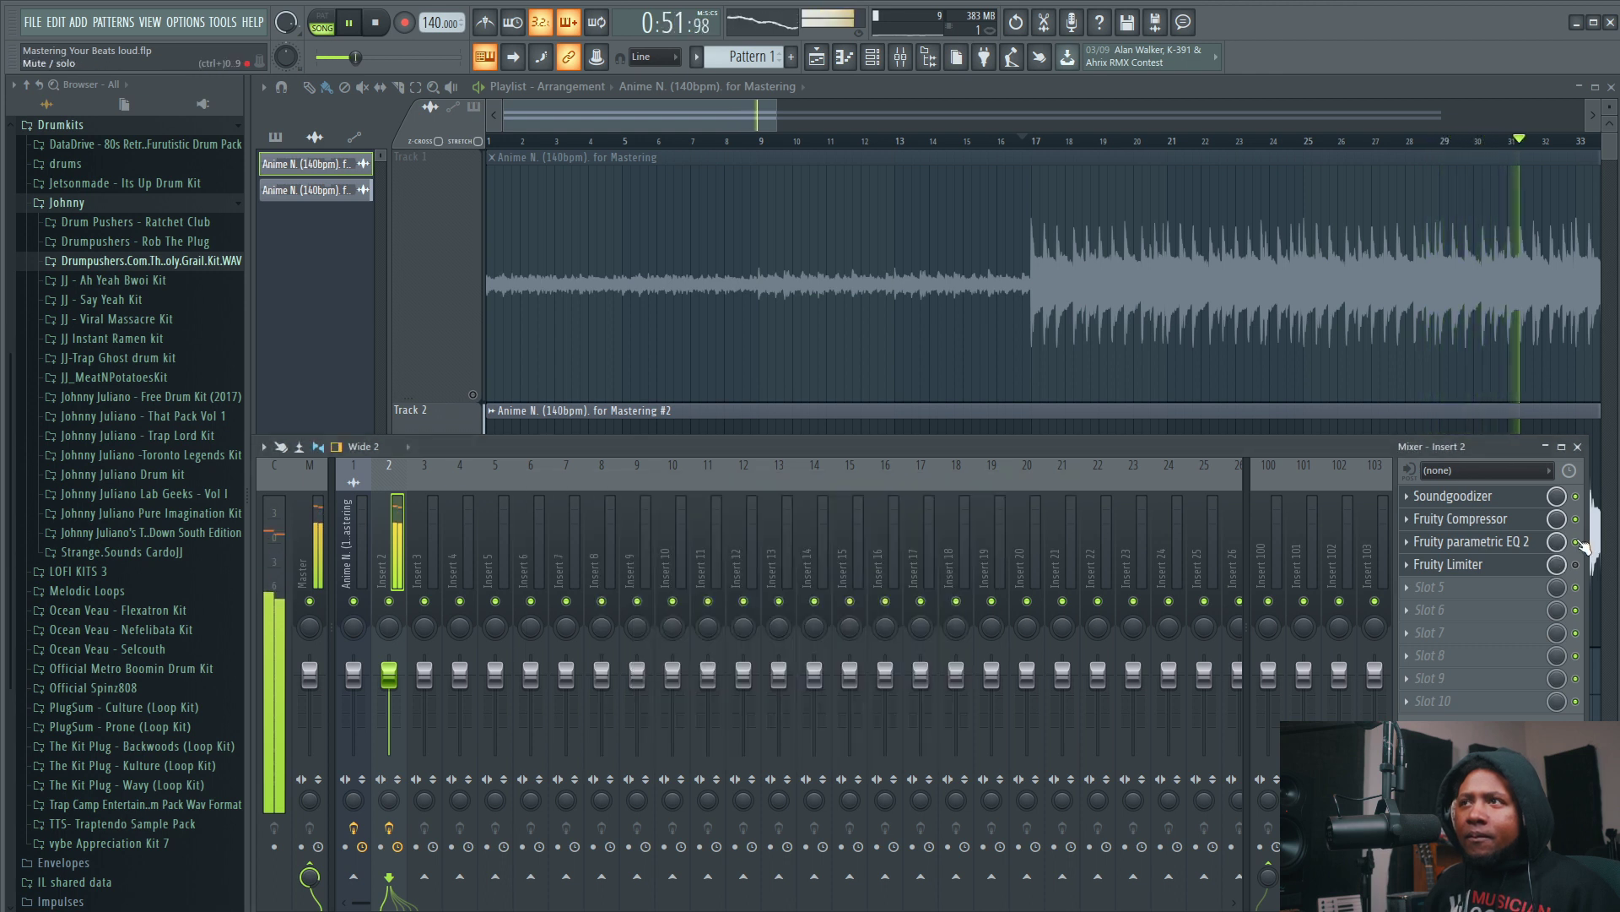
pyautogui.click(1486, 541)
pyautogui.moveTo(640, 607); pyautogui.dragTo(640, 612)
pyautogui.moveTo(737, 632); pyautogui.dragTo(737, 631)
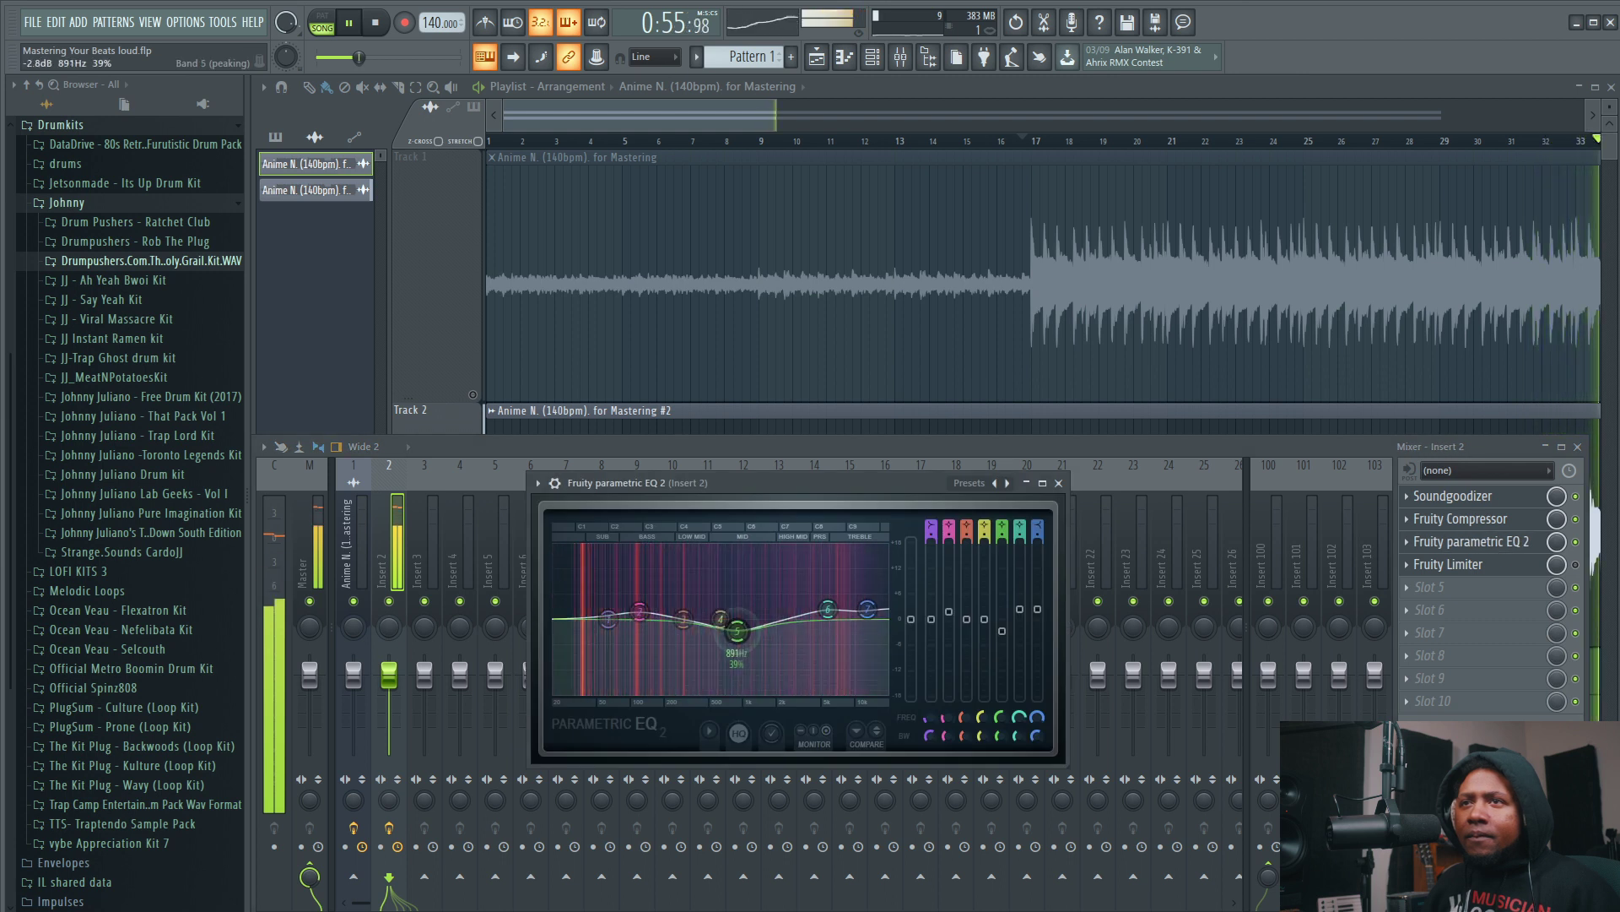
pyautogui.click(1576, 541)
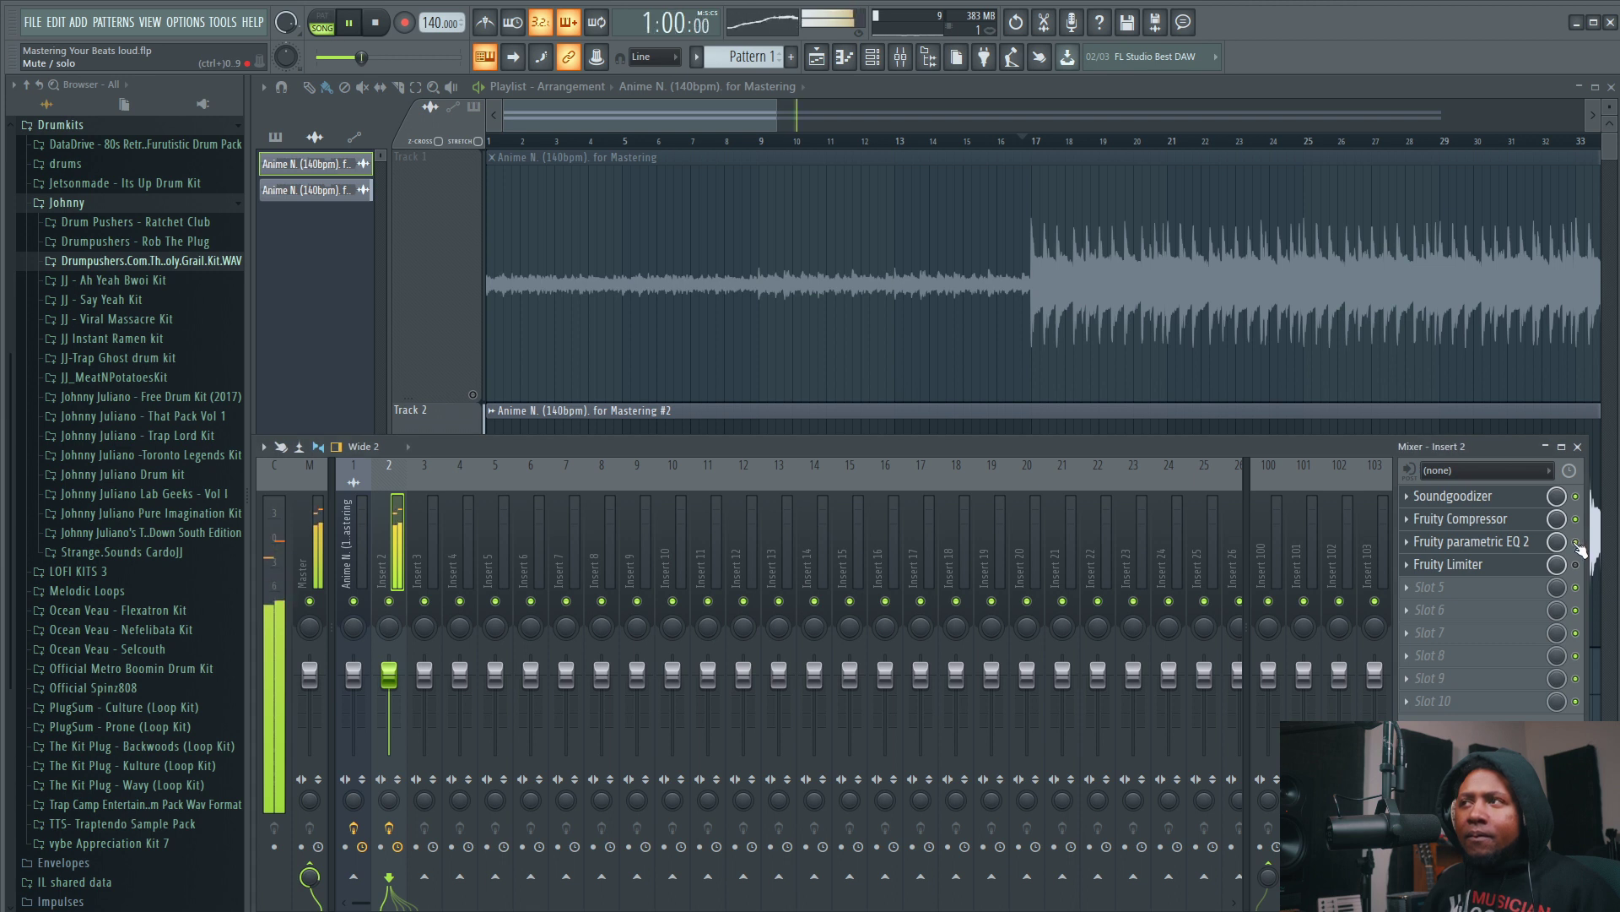
pyautogui.press('space')
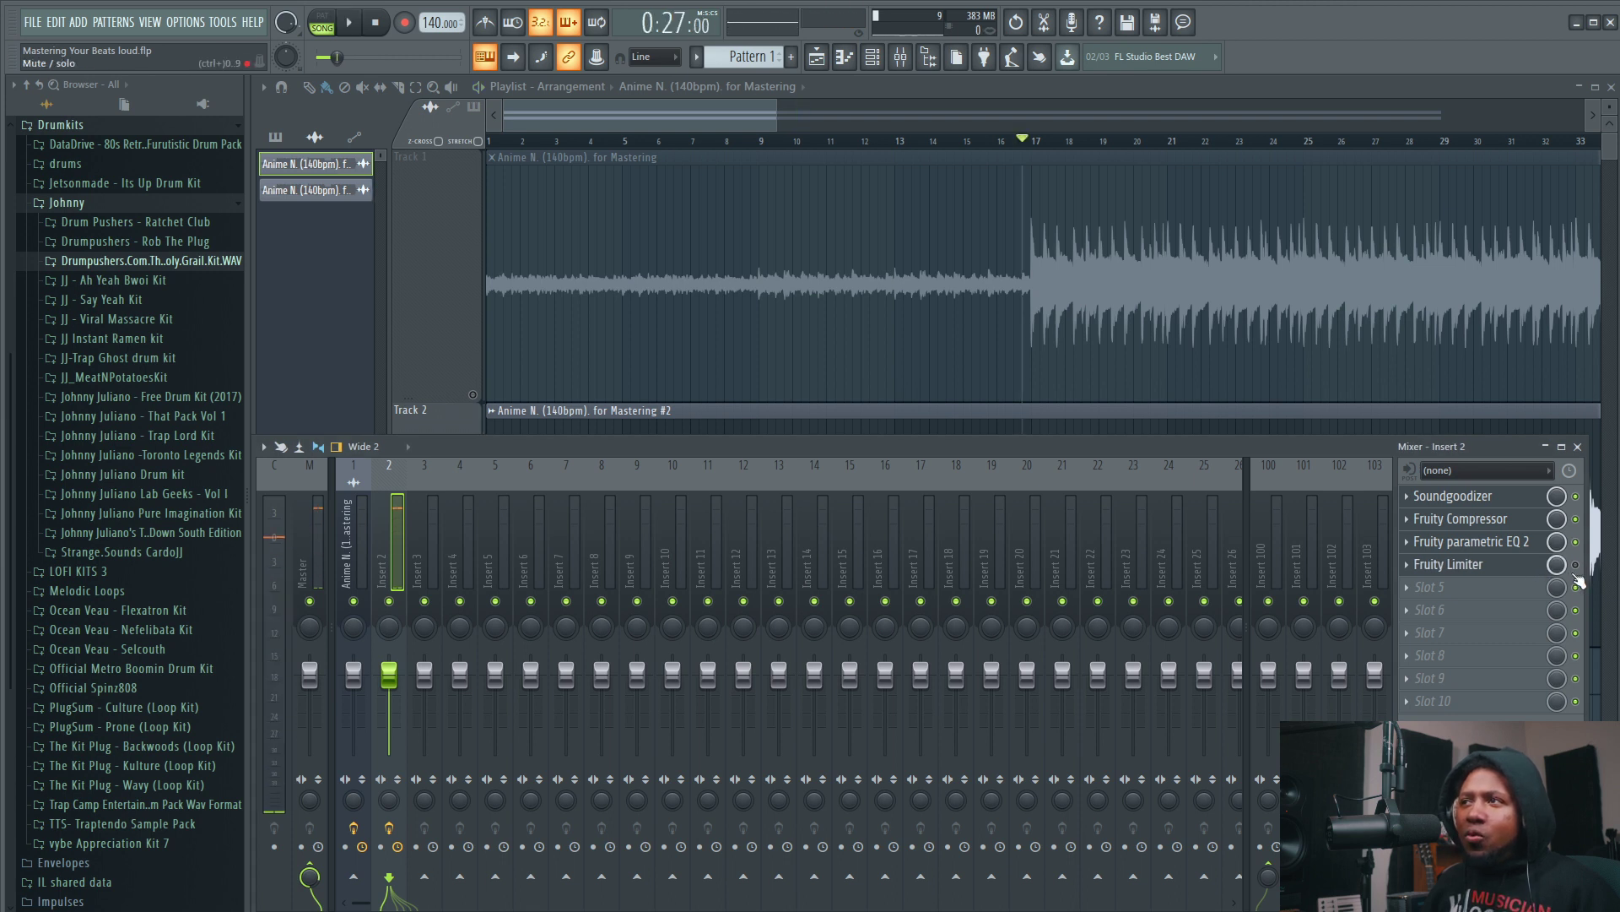
# - Switch on Fruity Limiter on Insert 2 and set its limiter ceiling to -1.0 dB
pyautogui.click(1576, 565)
pyautogui.click(1497, 568)
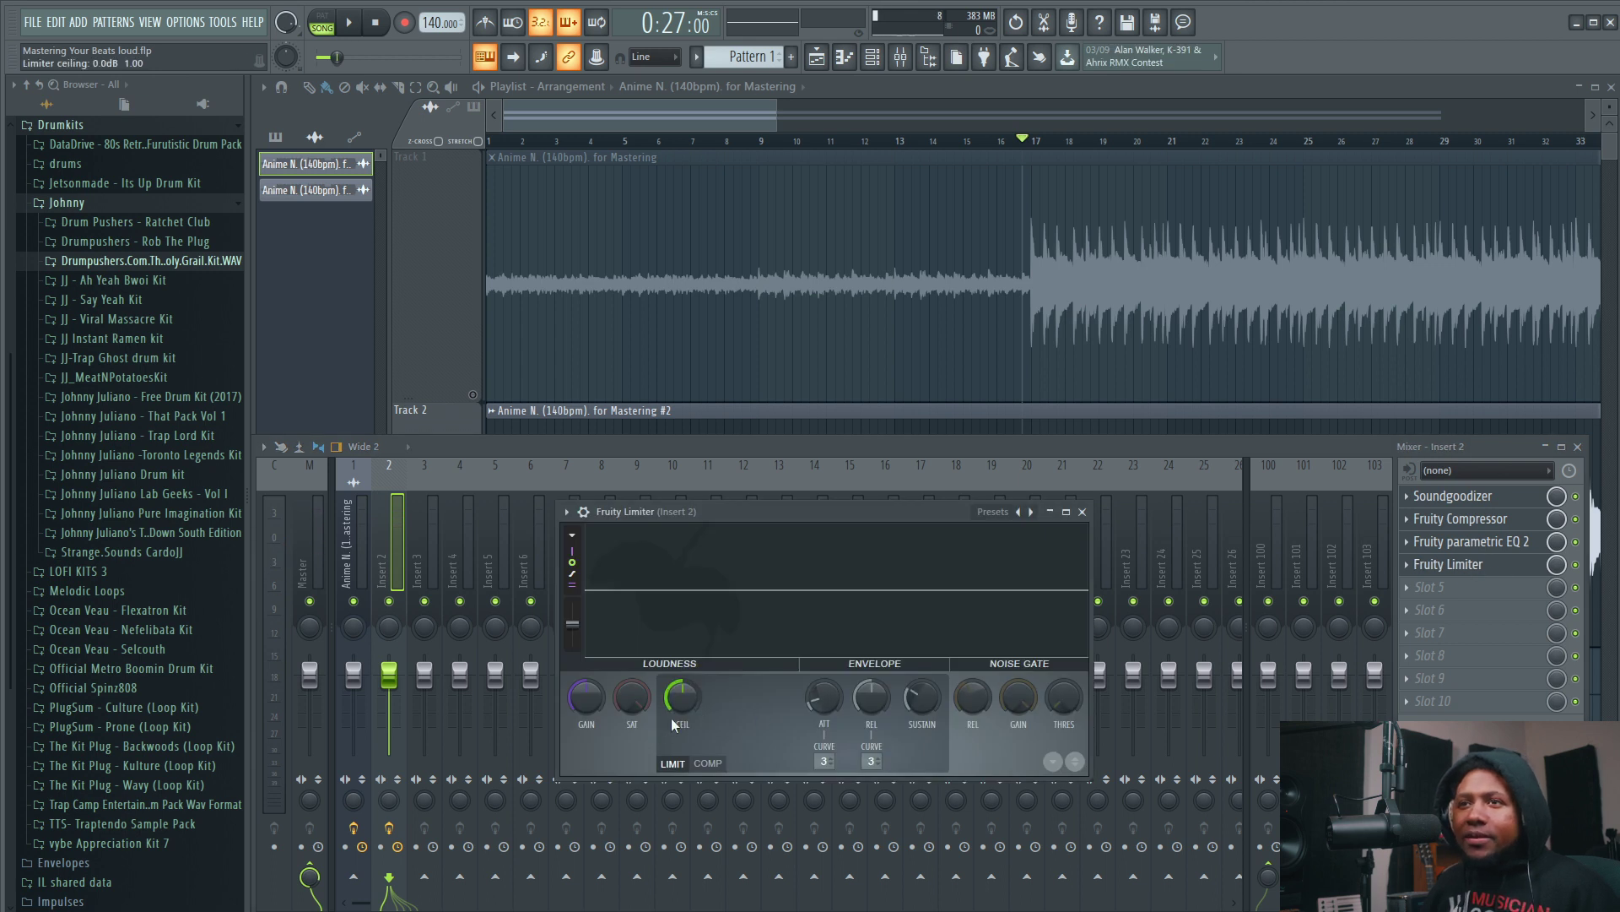
pyautogui.moveTo(682, 699); pyautogui.dragTo(682, 708)
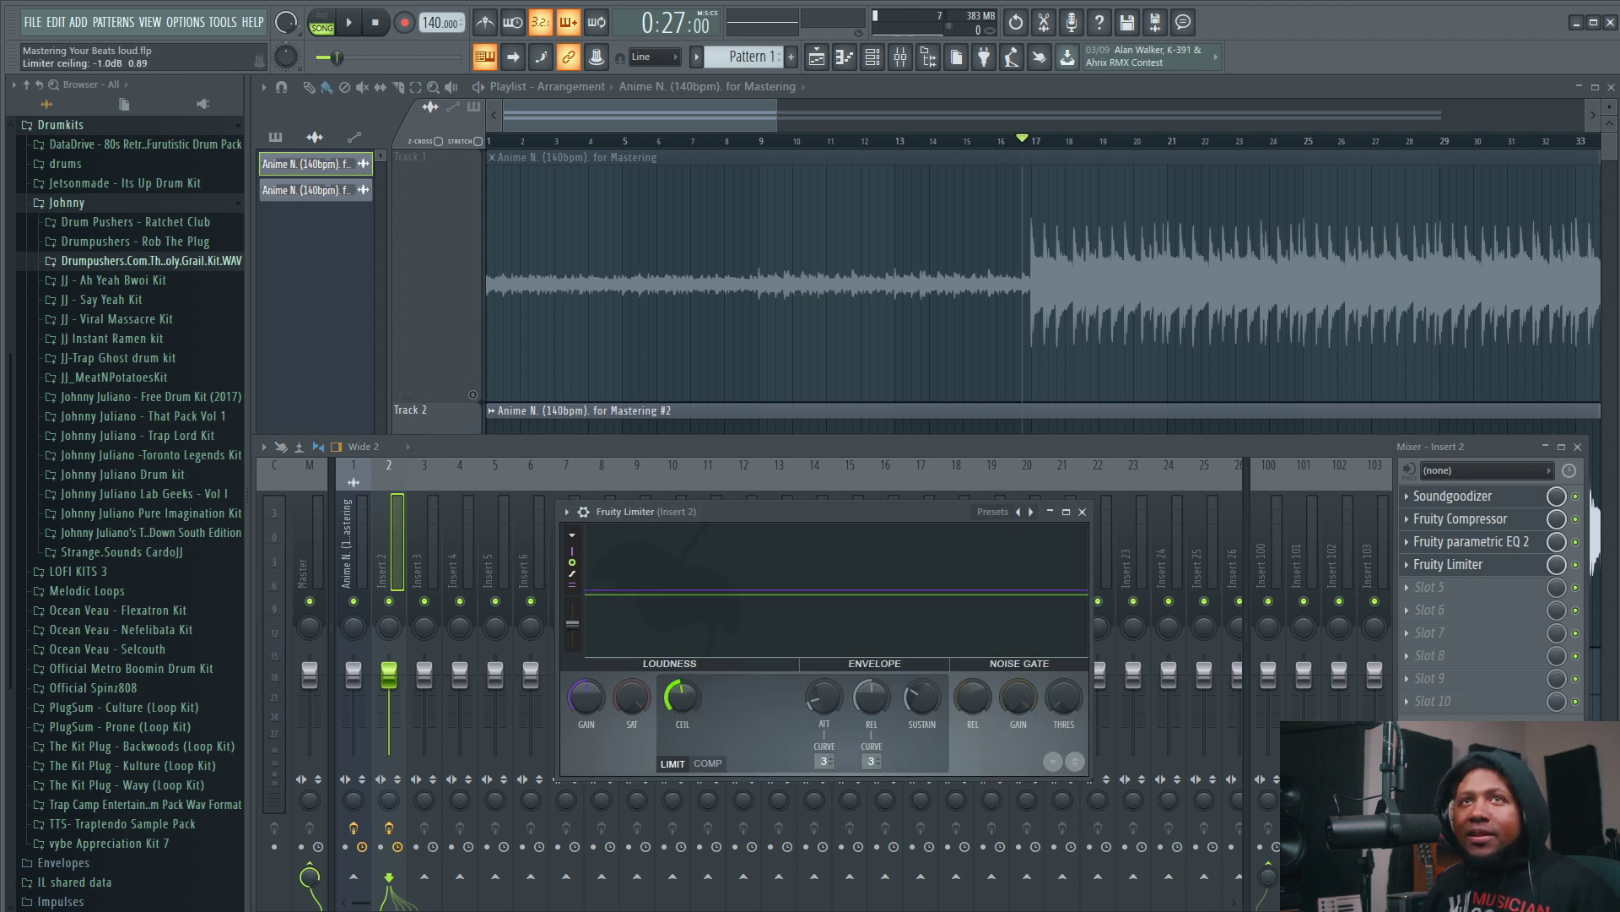
# - Set the FabFilter Pro-L 2 output level on insert 1 to -1 dB, close it, and return to Insert 2
pyautogui.click(349, 569)
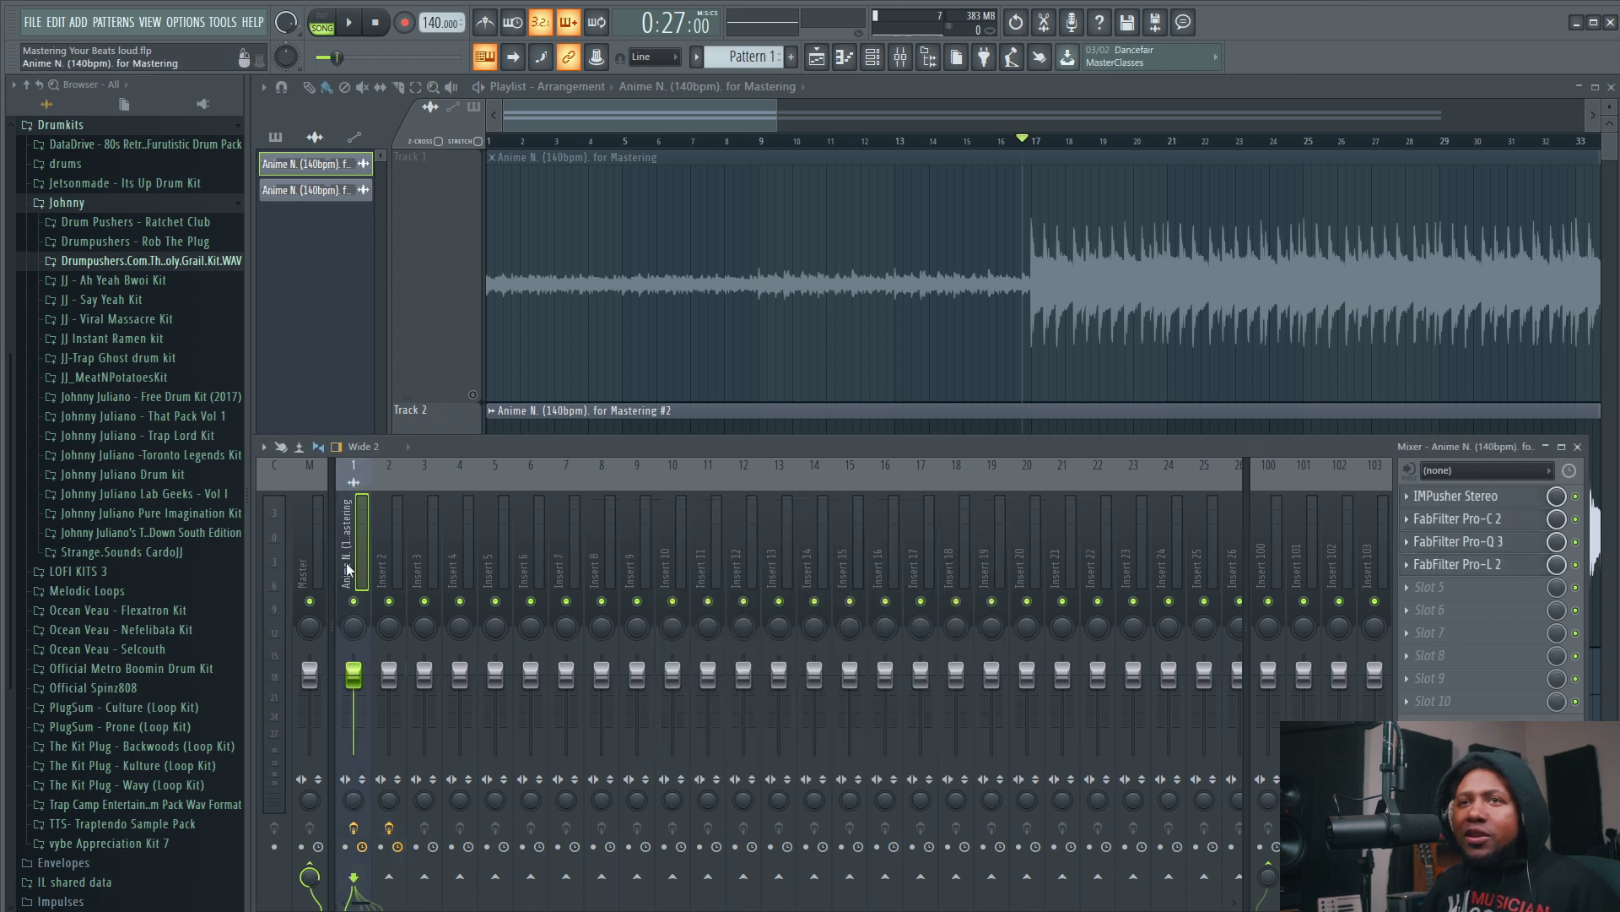
pyautogui.click(1483, 567)
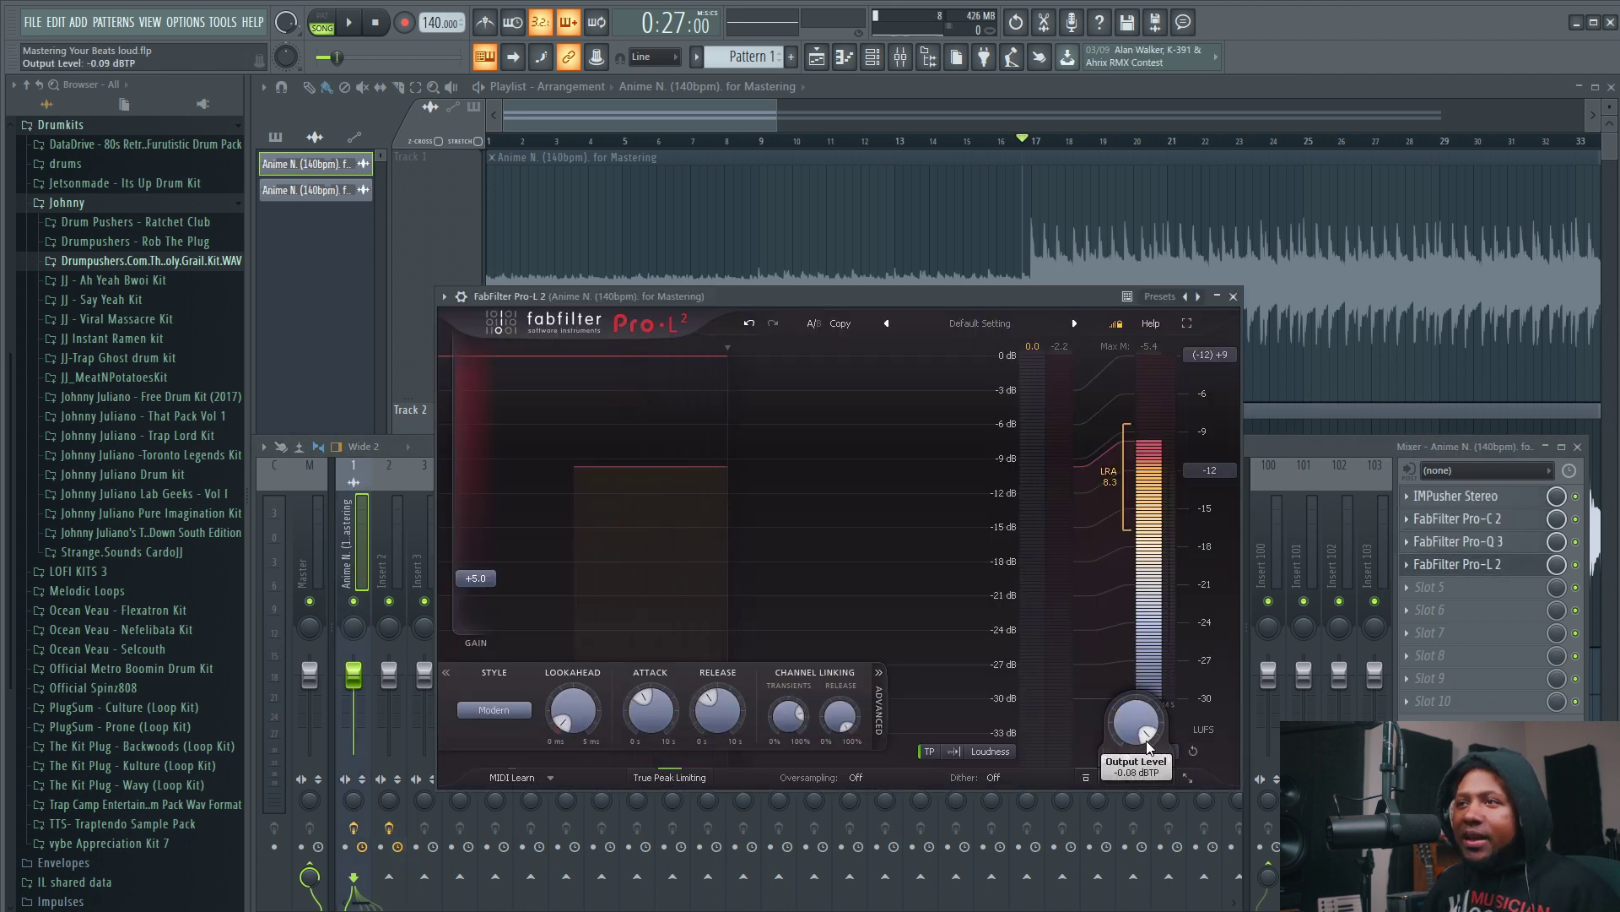
pyautogui.click(1153, 757)
pyautogui.write('-1')
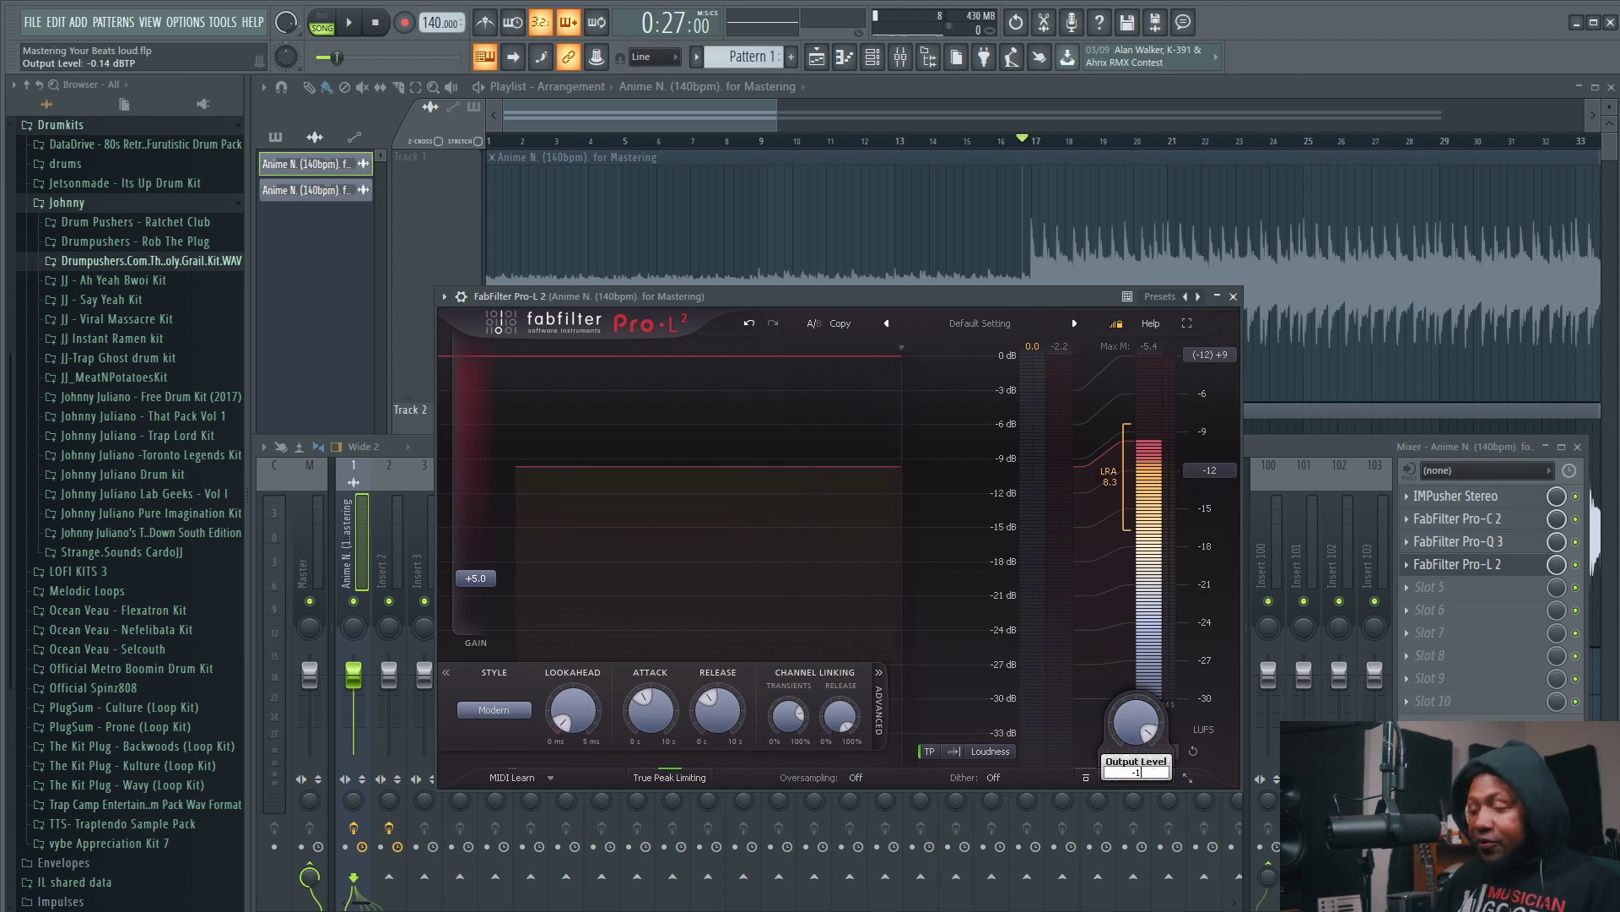
pyautogui.press('Return')
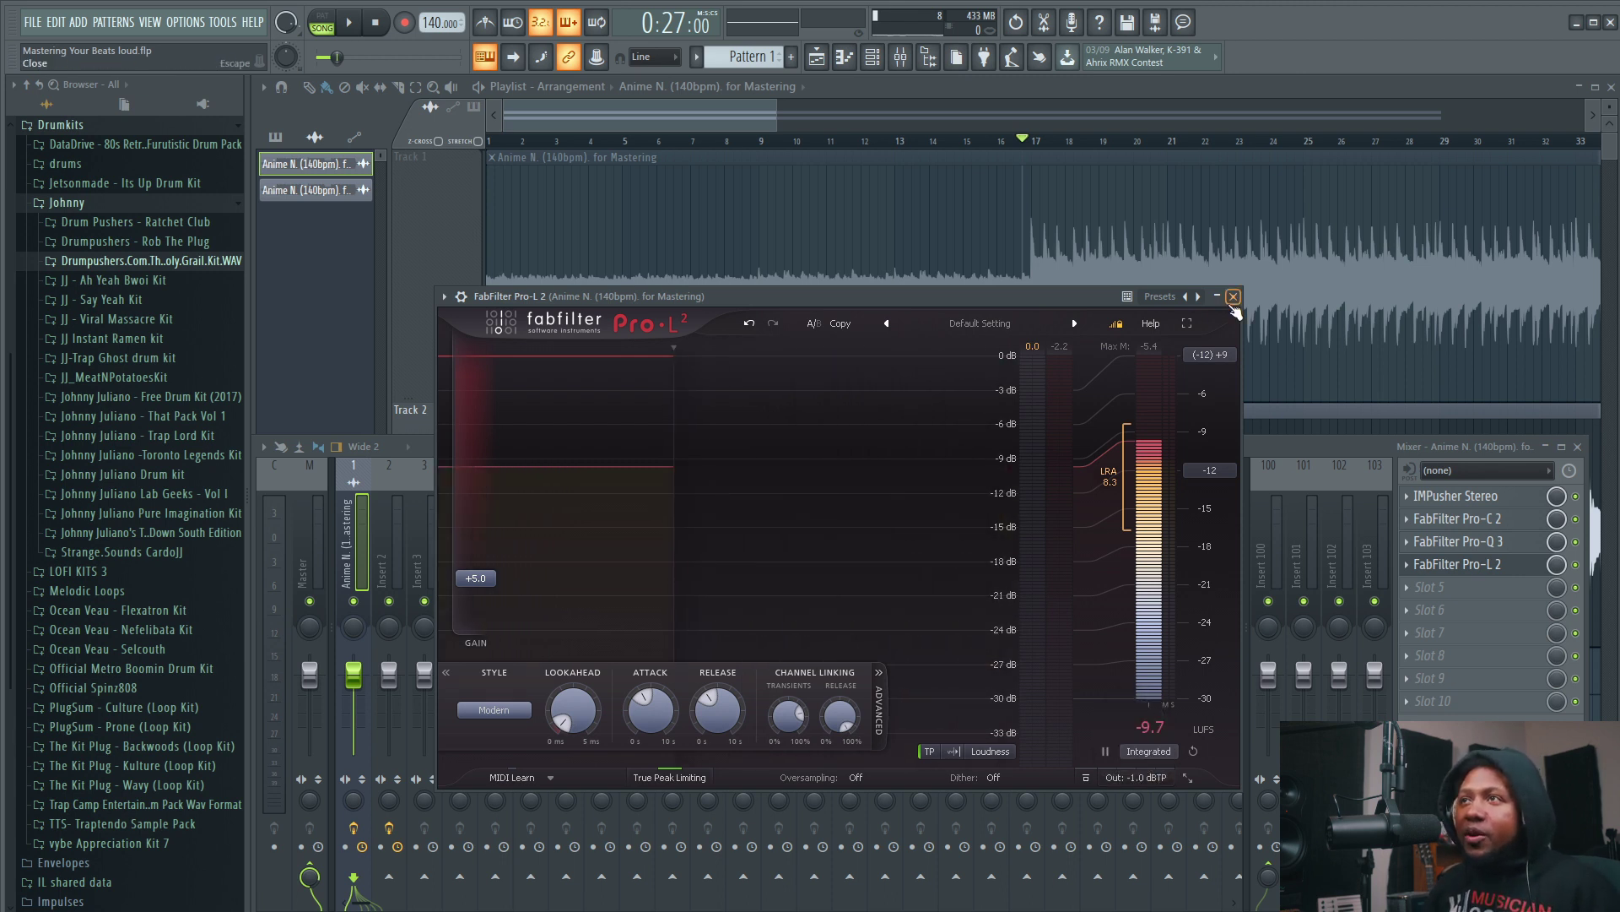
pyautogui.click(1233, 297)
pyautogui.click(382, 550)
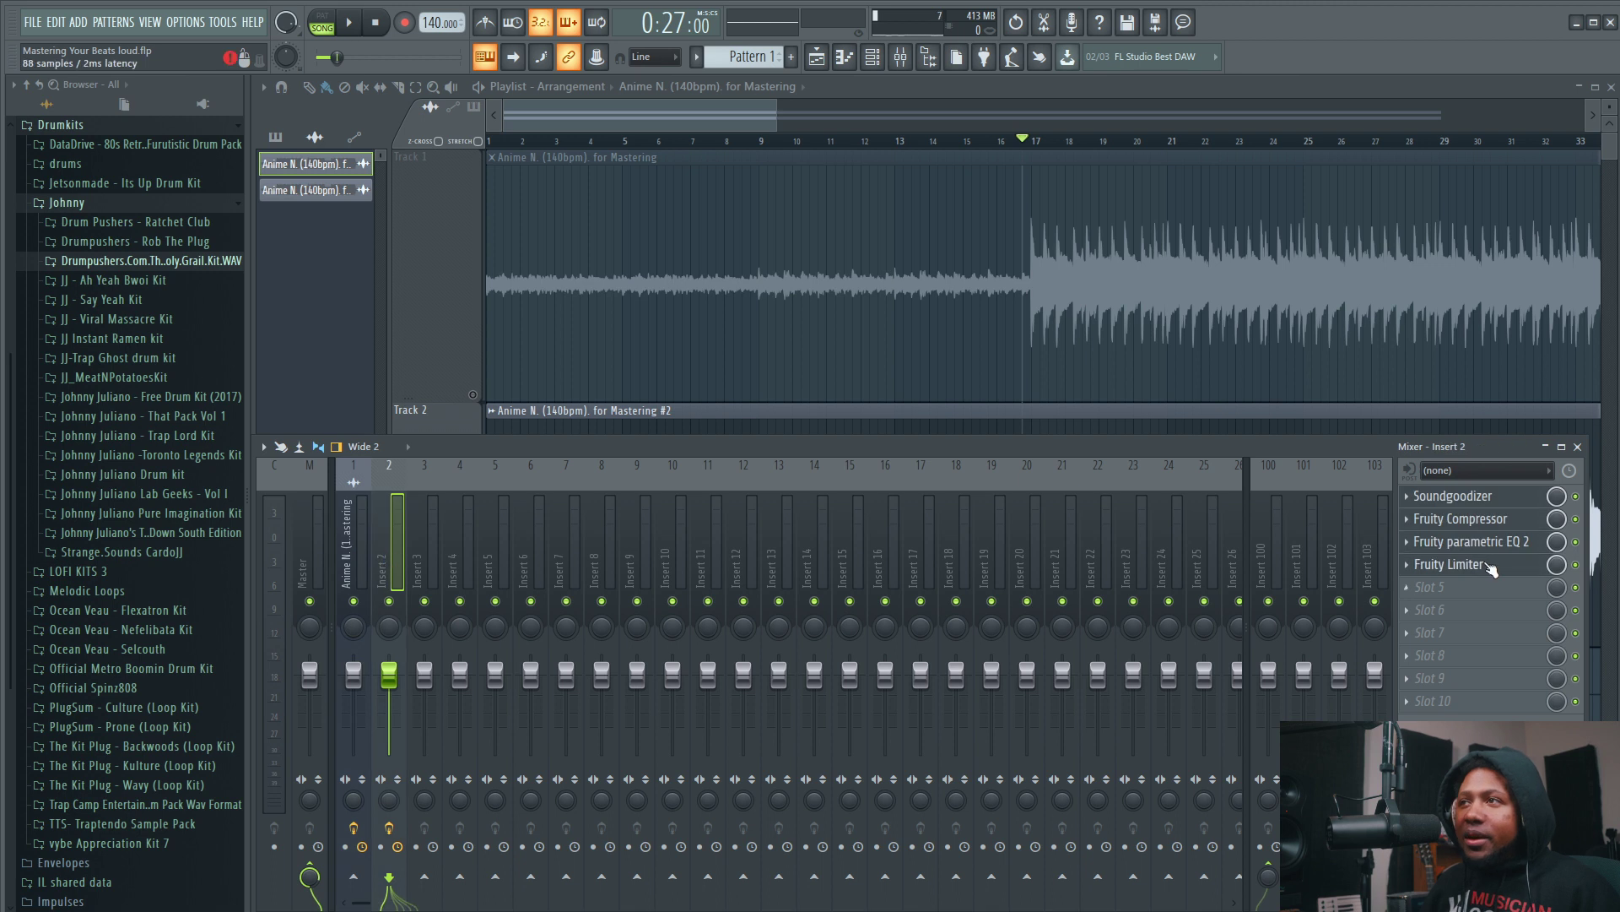
# - Open Fruity Limiter on Insert 2 and raise its gain slightly while the drop plays
pyautogui.click(1488, 566)
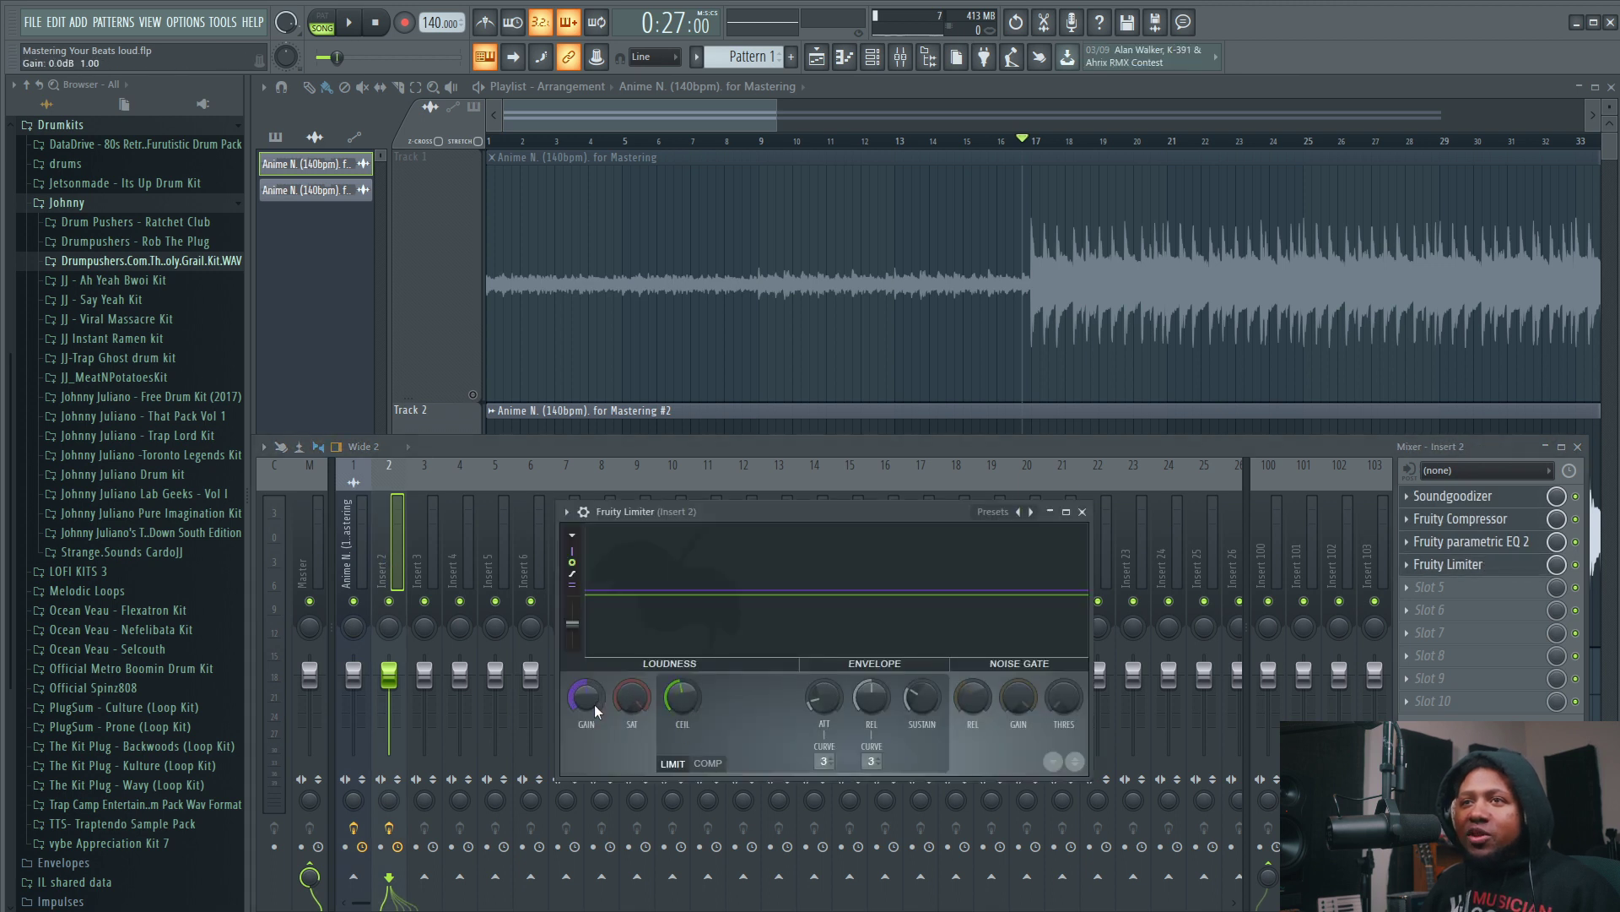
pyautogui.press('space')
pyautogui.moveTo(589, 707)
pyautogui.mouseDown()
pyautogui.moveTo(589, 675)
pyautogui.moveTo(589, 697)
pyautogui.mouseUp()
# - Compare the drop with Insert 2's whole effect chain off and on, leave it enabled, and stop playback
pyautogui.click(394, 830)
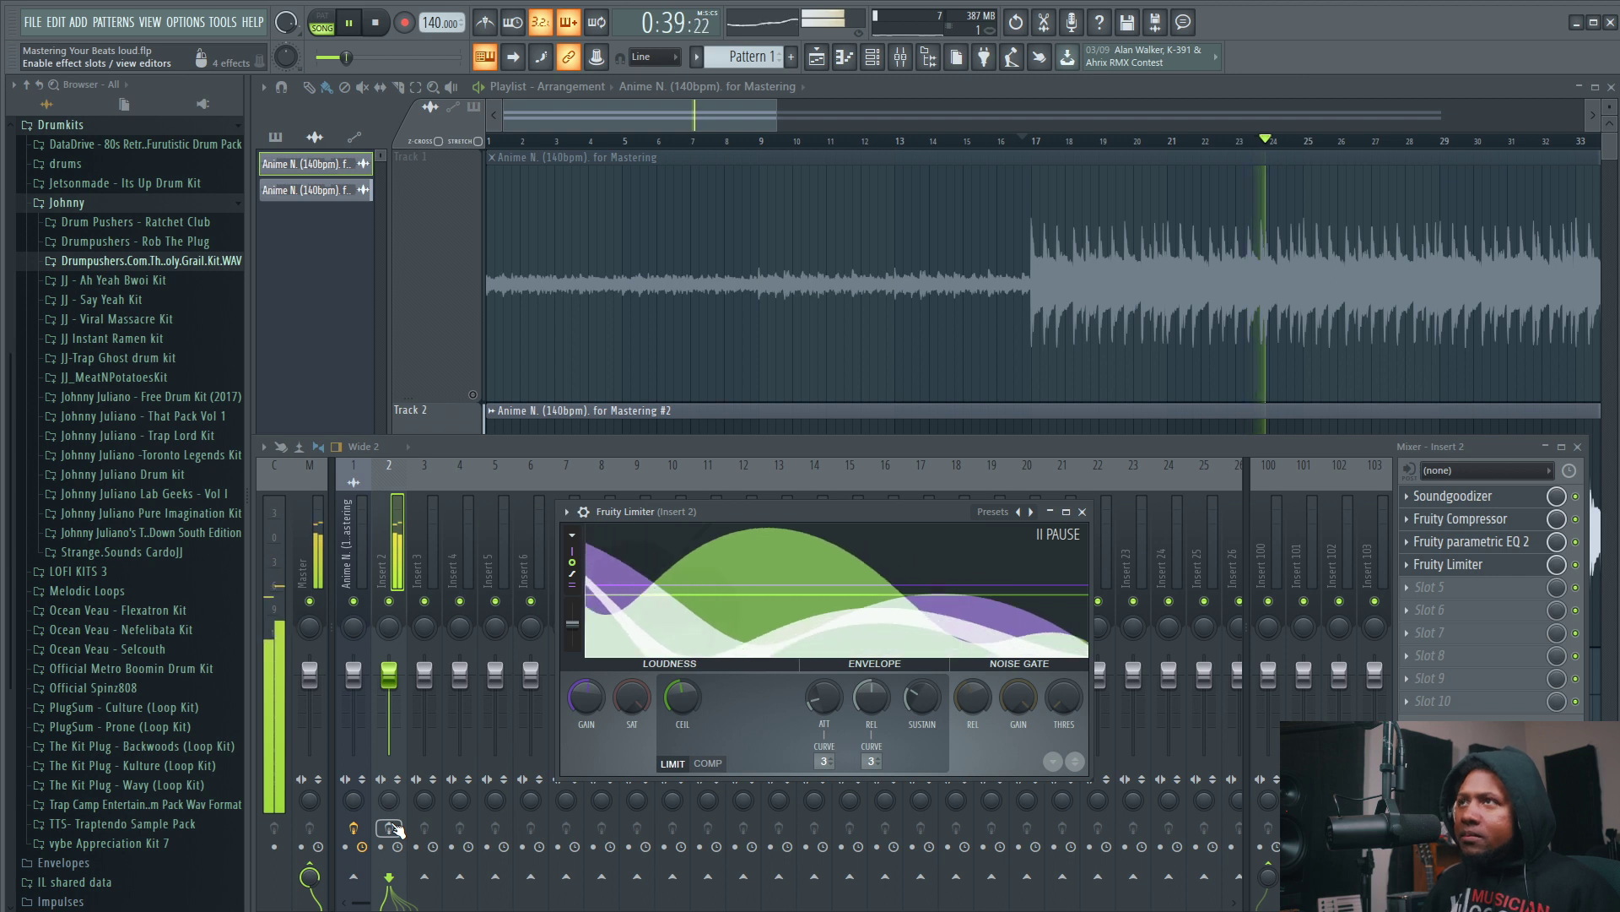
pyautogui.click(395, 829)
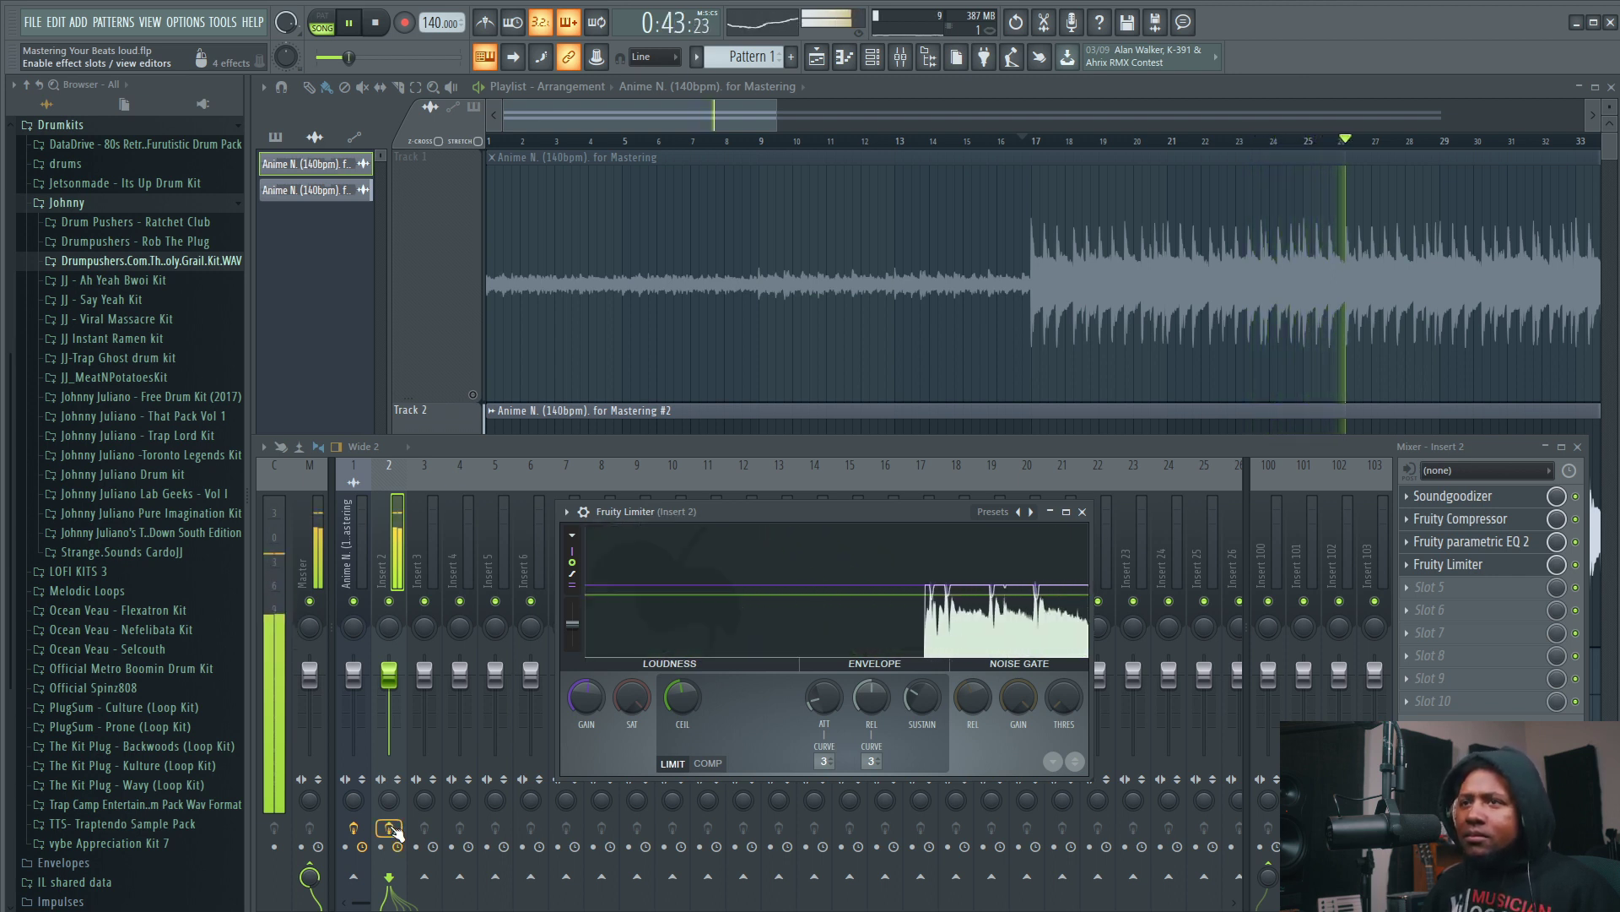
pyautogui.click(393, 831)
pyautogui.click(393, 830)
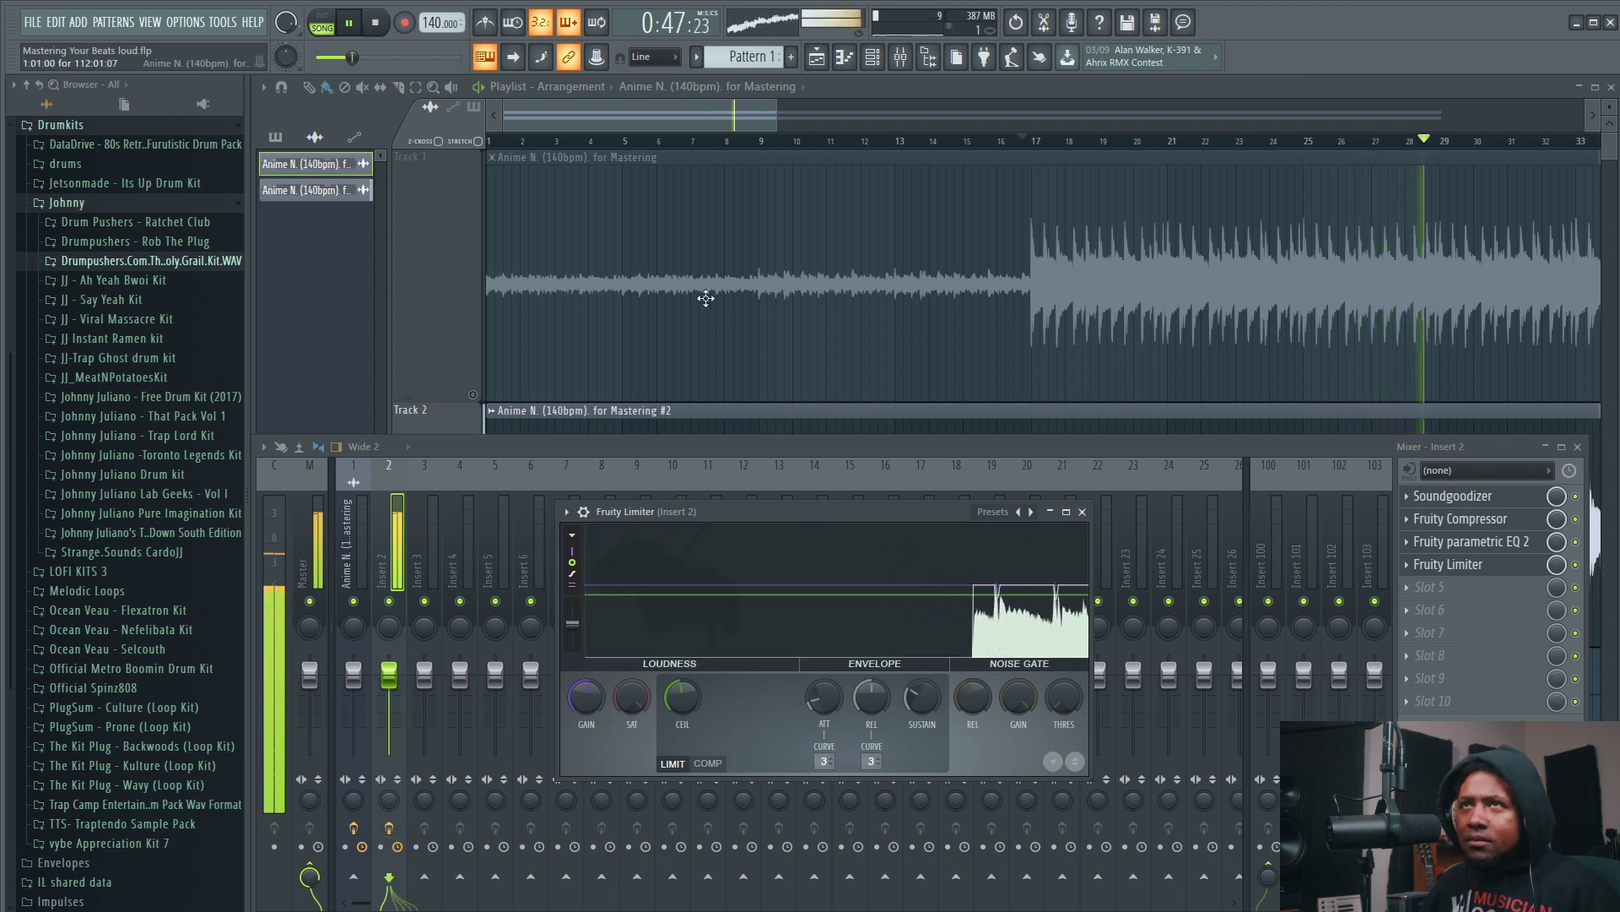
pyautogui.press('space')
# - Hide the mixer and compare the two masters by soloing playlist Tracks 1 and 2 alternately over the drop, ending on Track 2
pyautogui.click(890, 86)
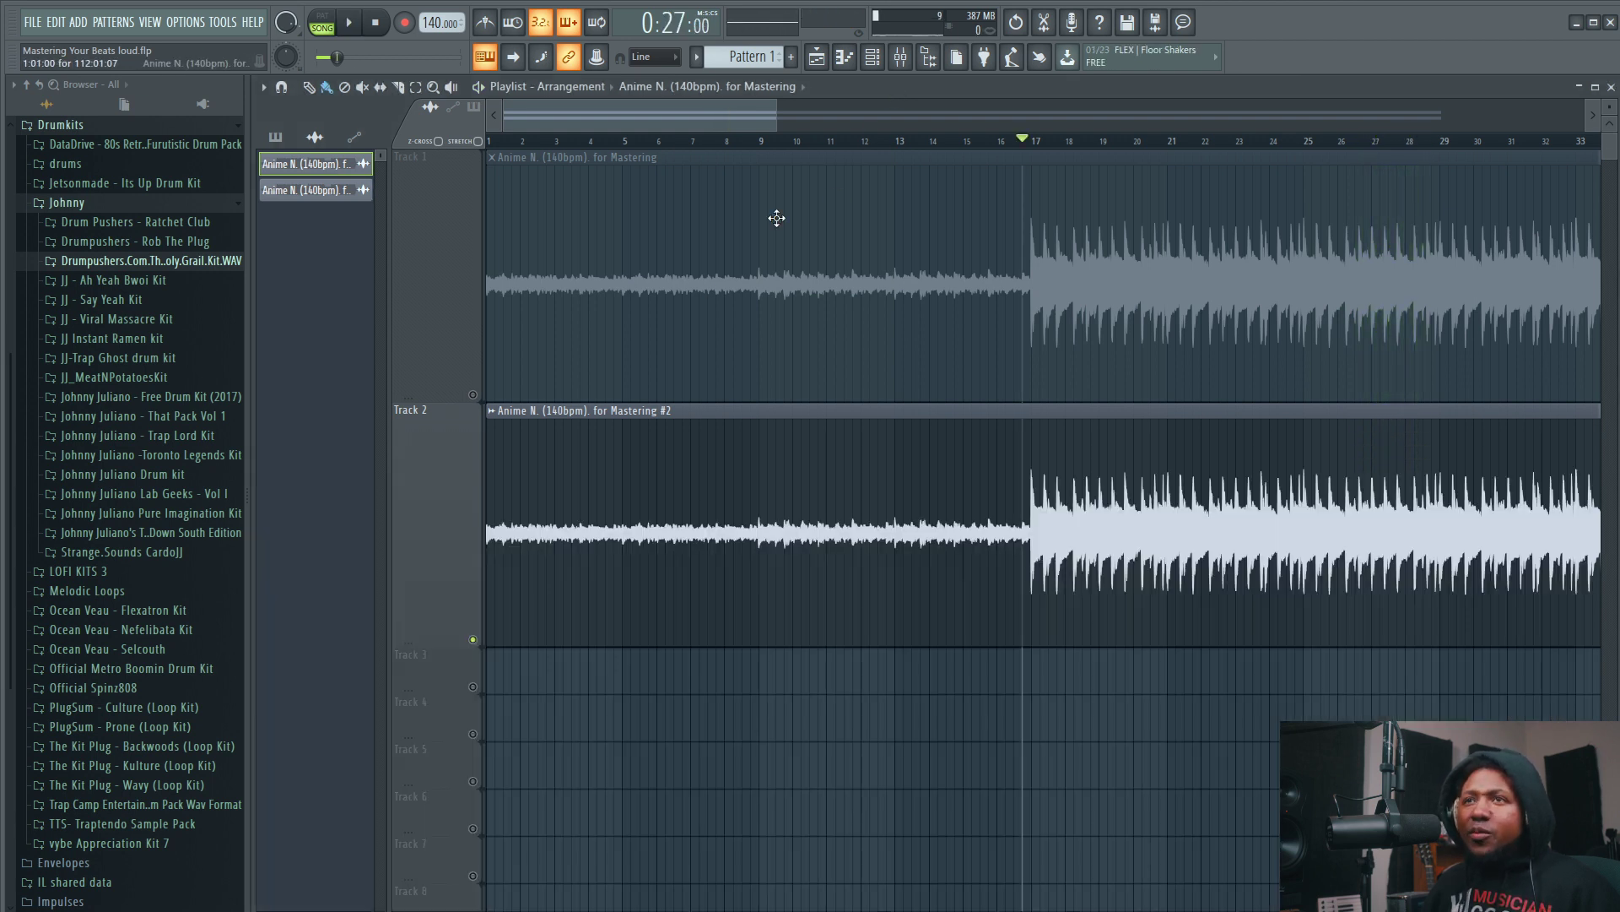
pyautogui.rightClick(472, 395)
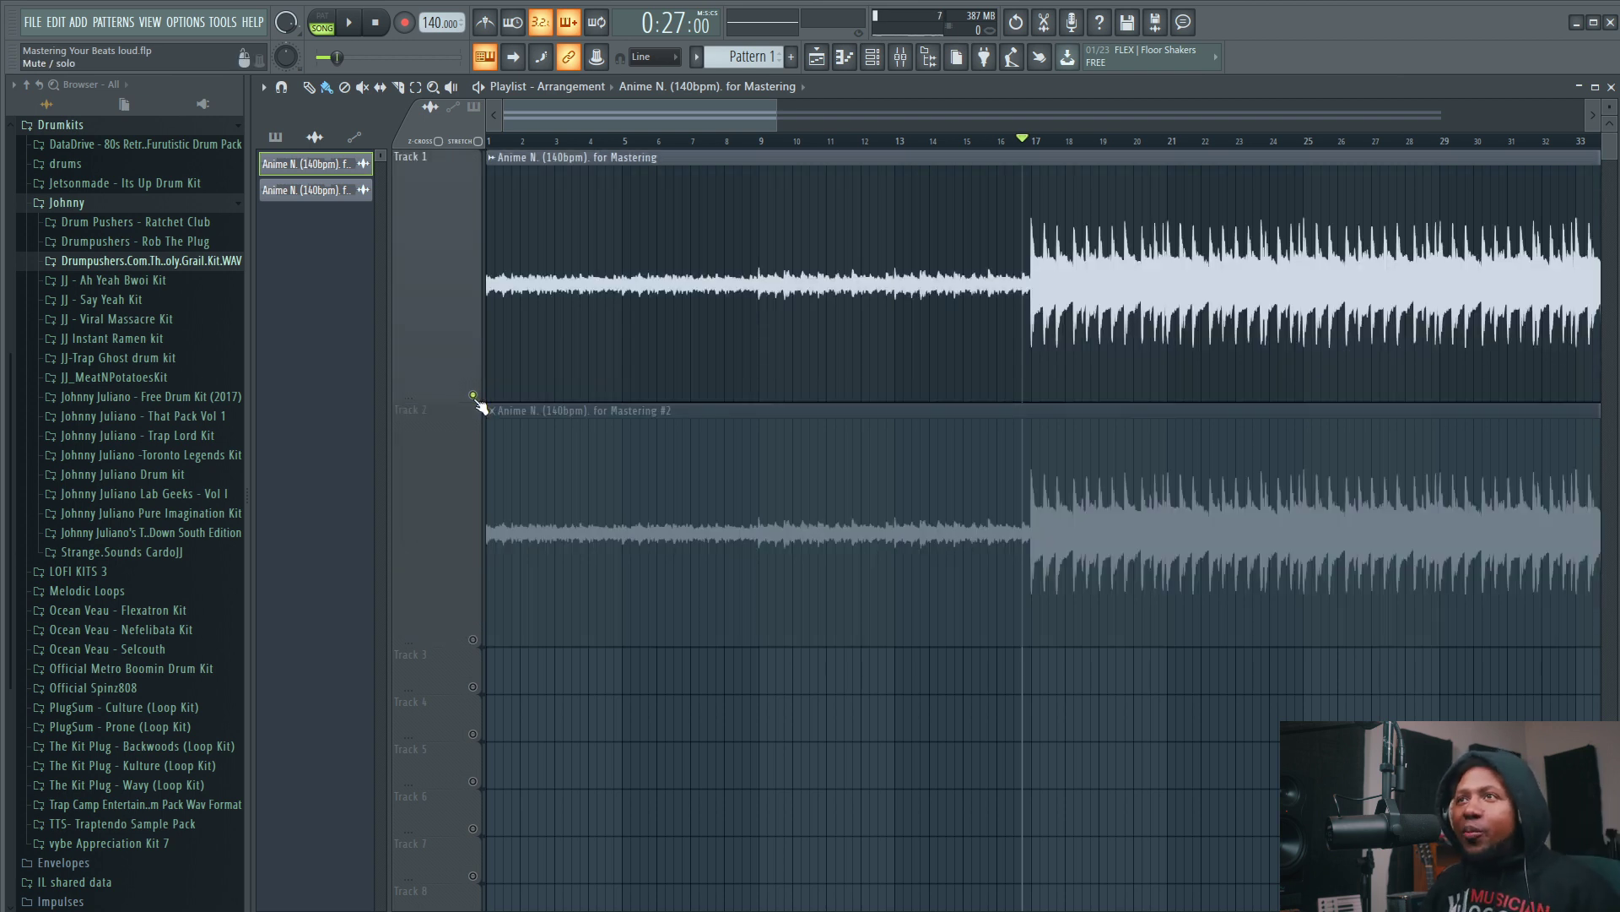
pyautogui.press('space')
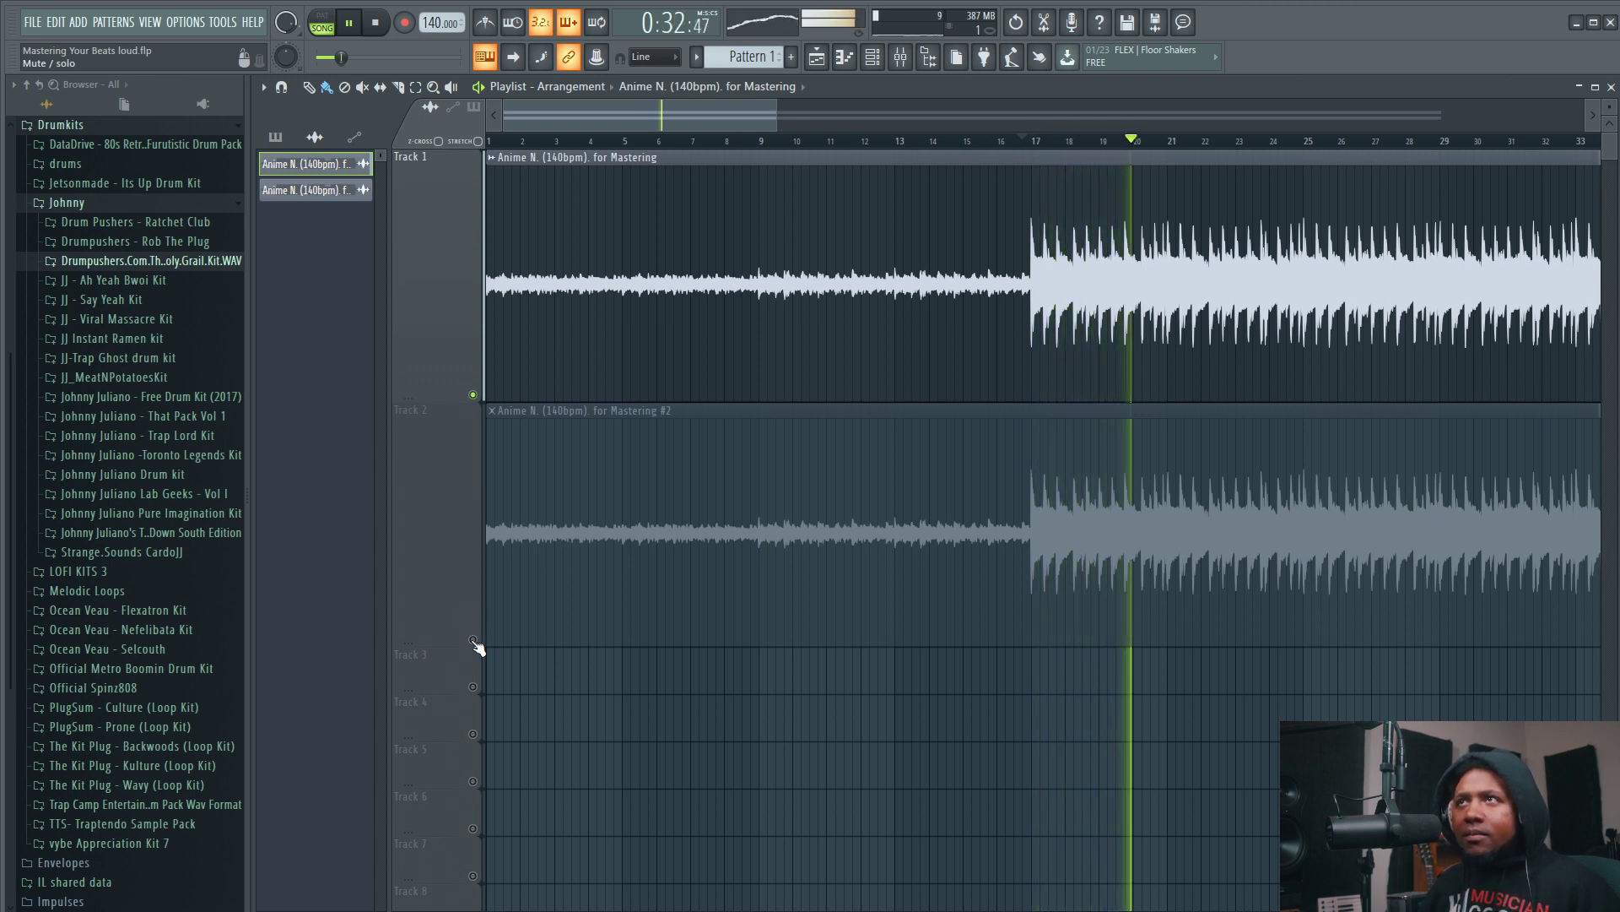
pyautogui.press('space')
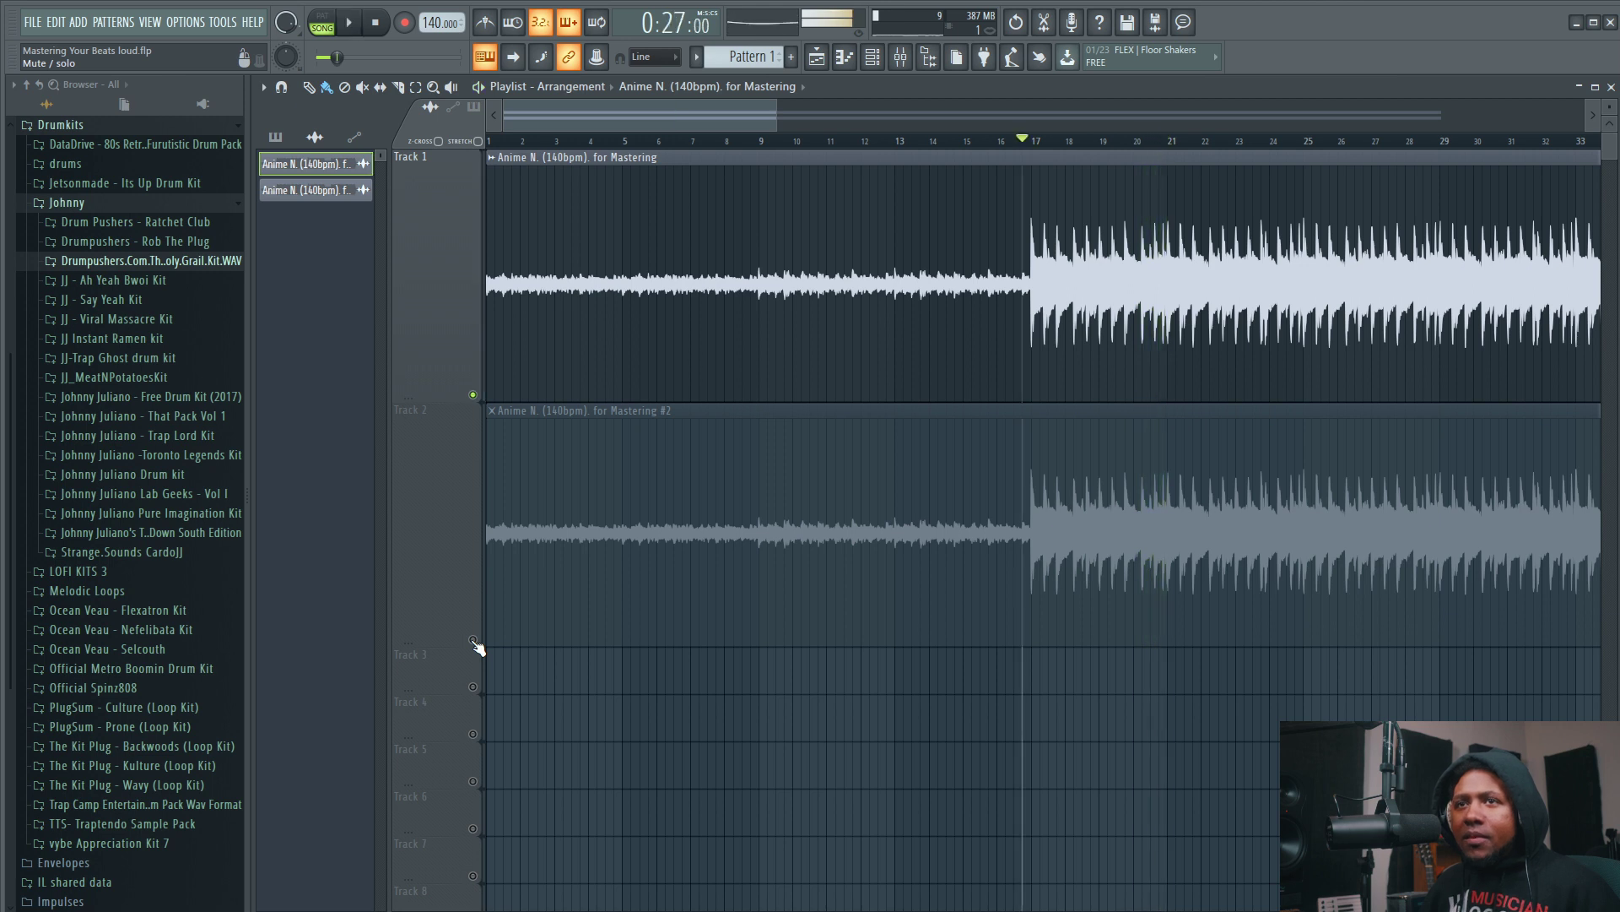
pyautogui.rightClick(474, 641)
pyautogui.press('space')
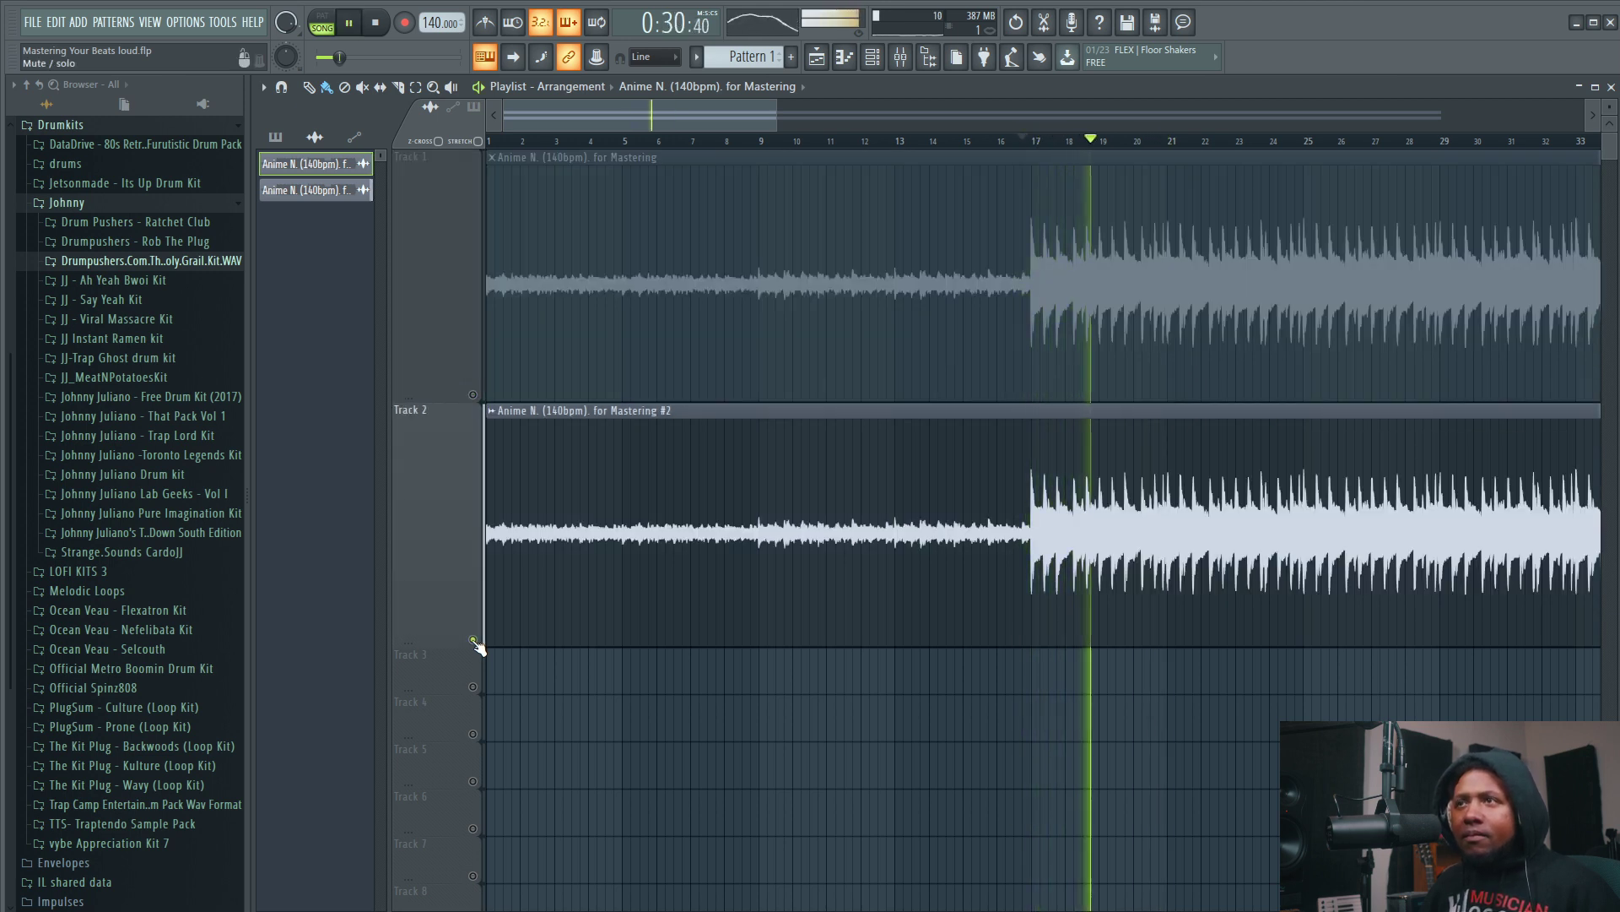
pyautogui.rightClick(473, 394)
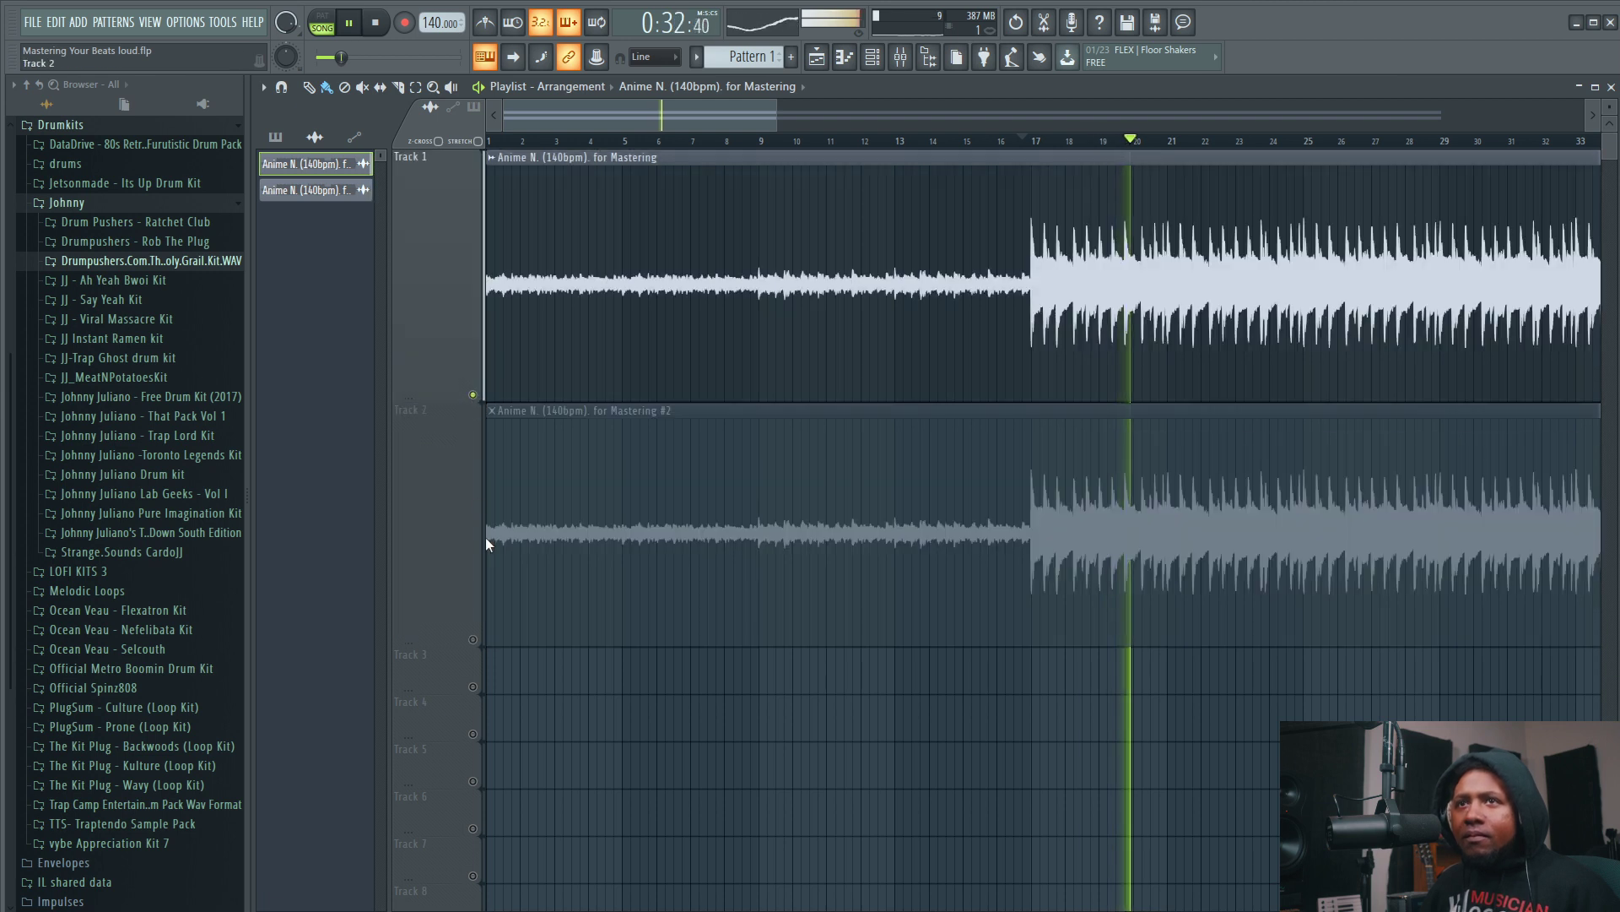
pyautogui.rightClick(474, 640)
pyautogui.press('space')
# - Show the mixer, review Insert 2's EQ, and set Fruity Compressor to a -8.8 dB threshold, 154.6 ms attack and 56 ms release
pyautogui.click(905, 61)
pyautogui.click(1464, 544)
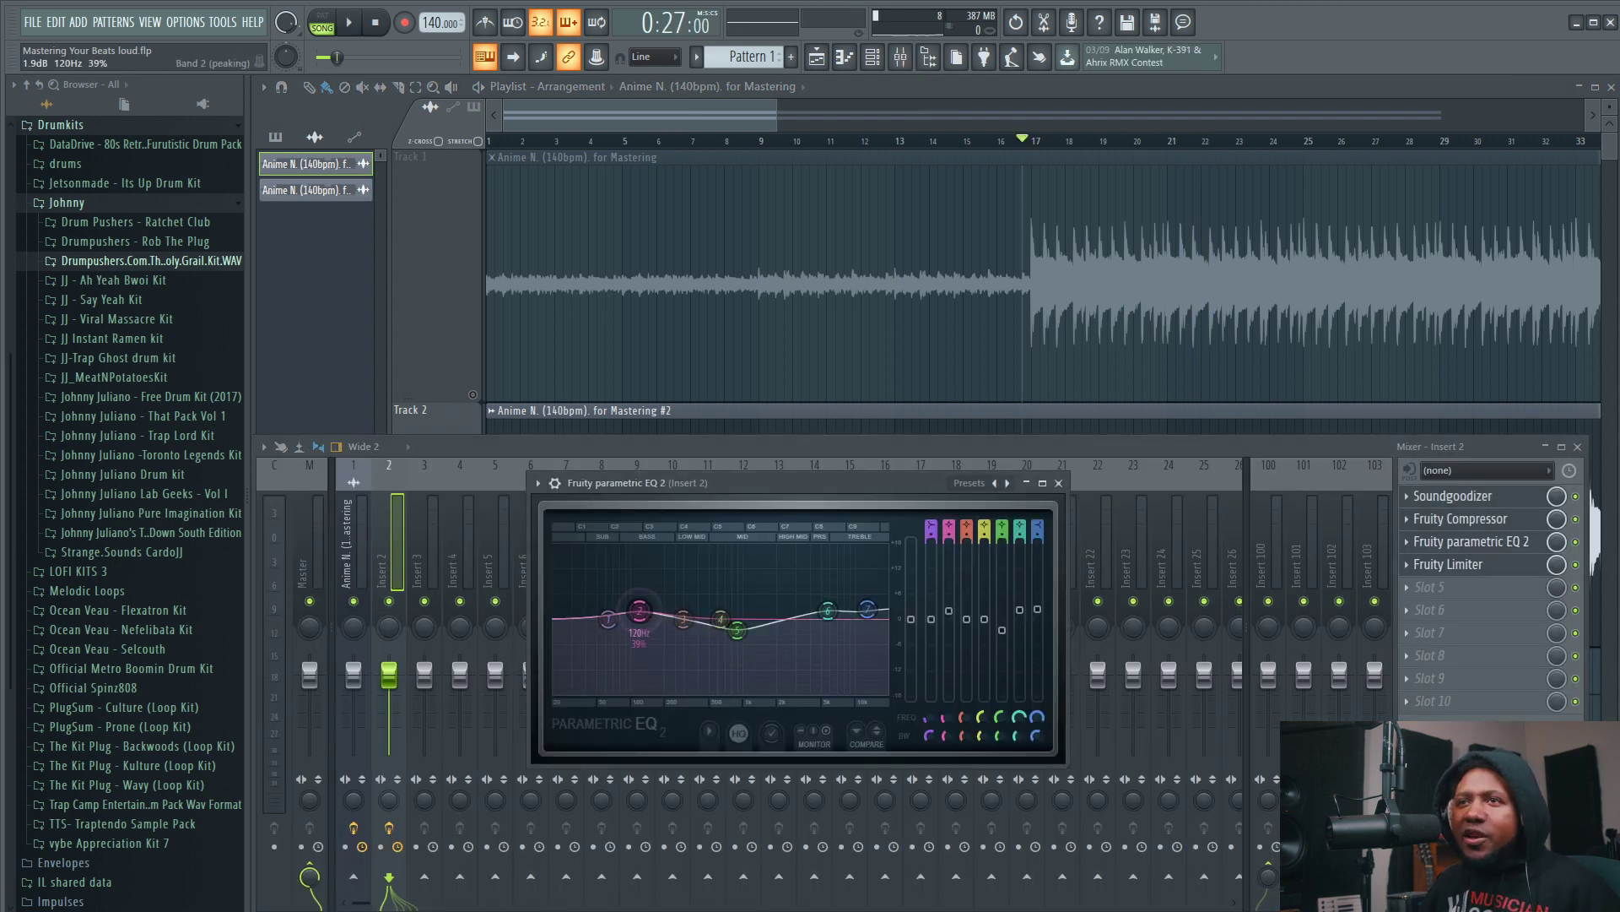
pyautogui.click(1506, 520)
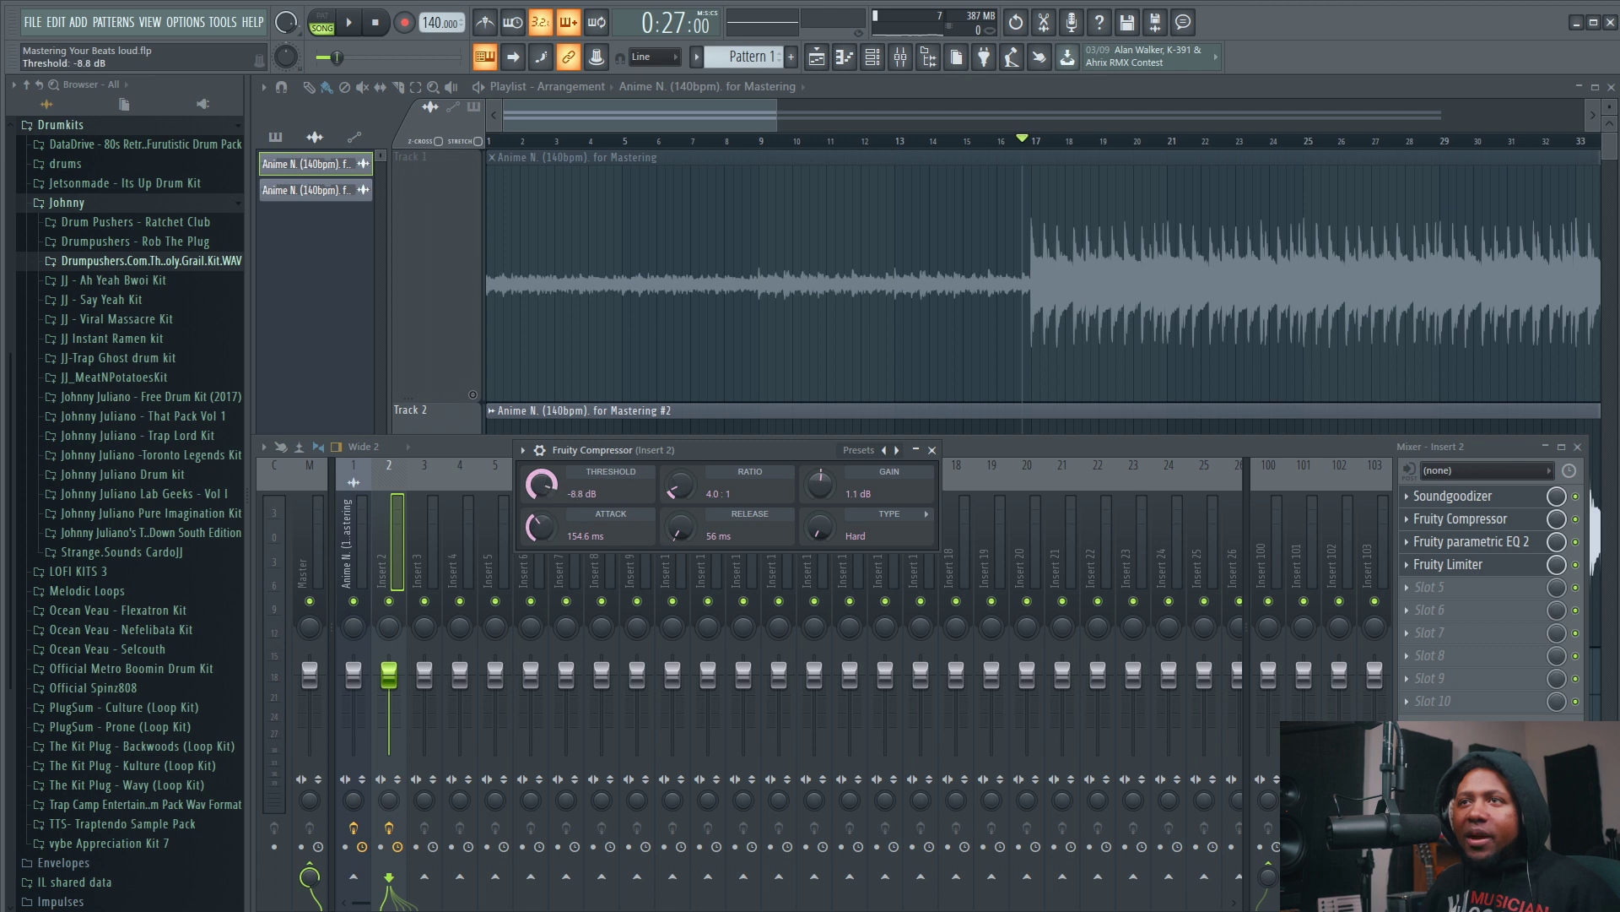
# - Open Fruity Limiter on Insert 2 and audition the finished stock chain briefly over the drop
pyautogui.click(1474, 566)
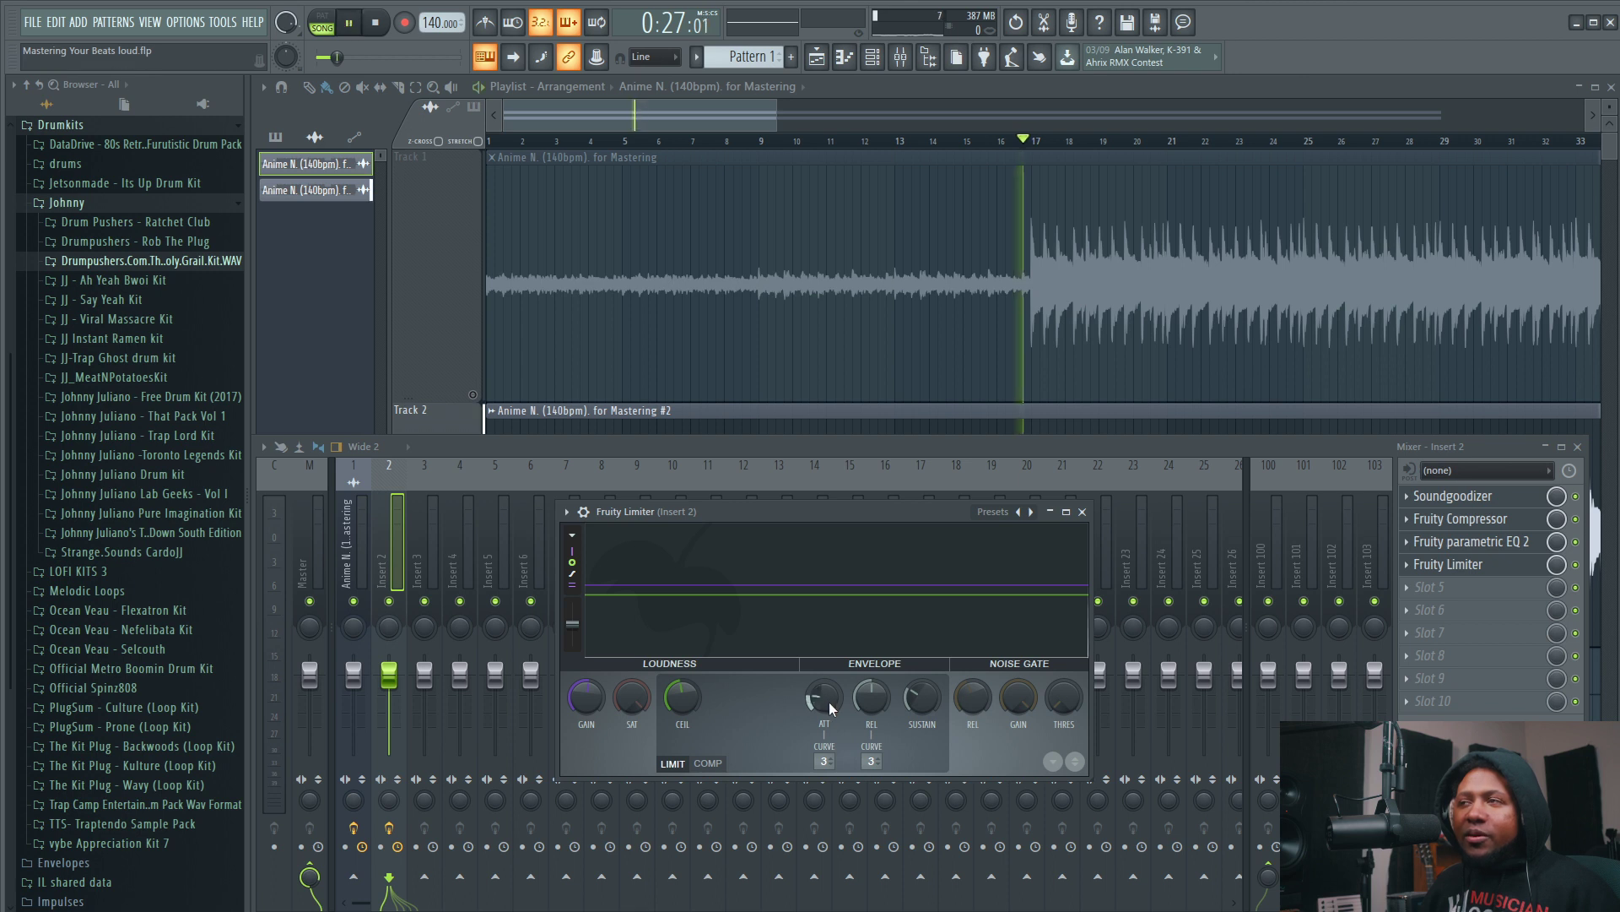
pyautogui.press('space')
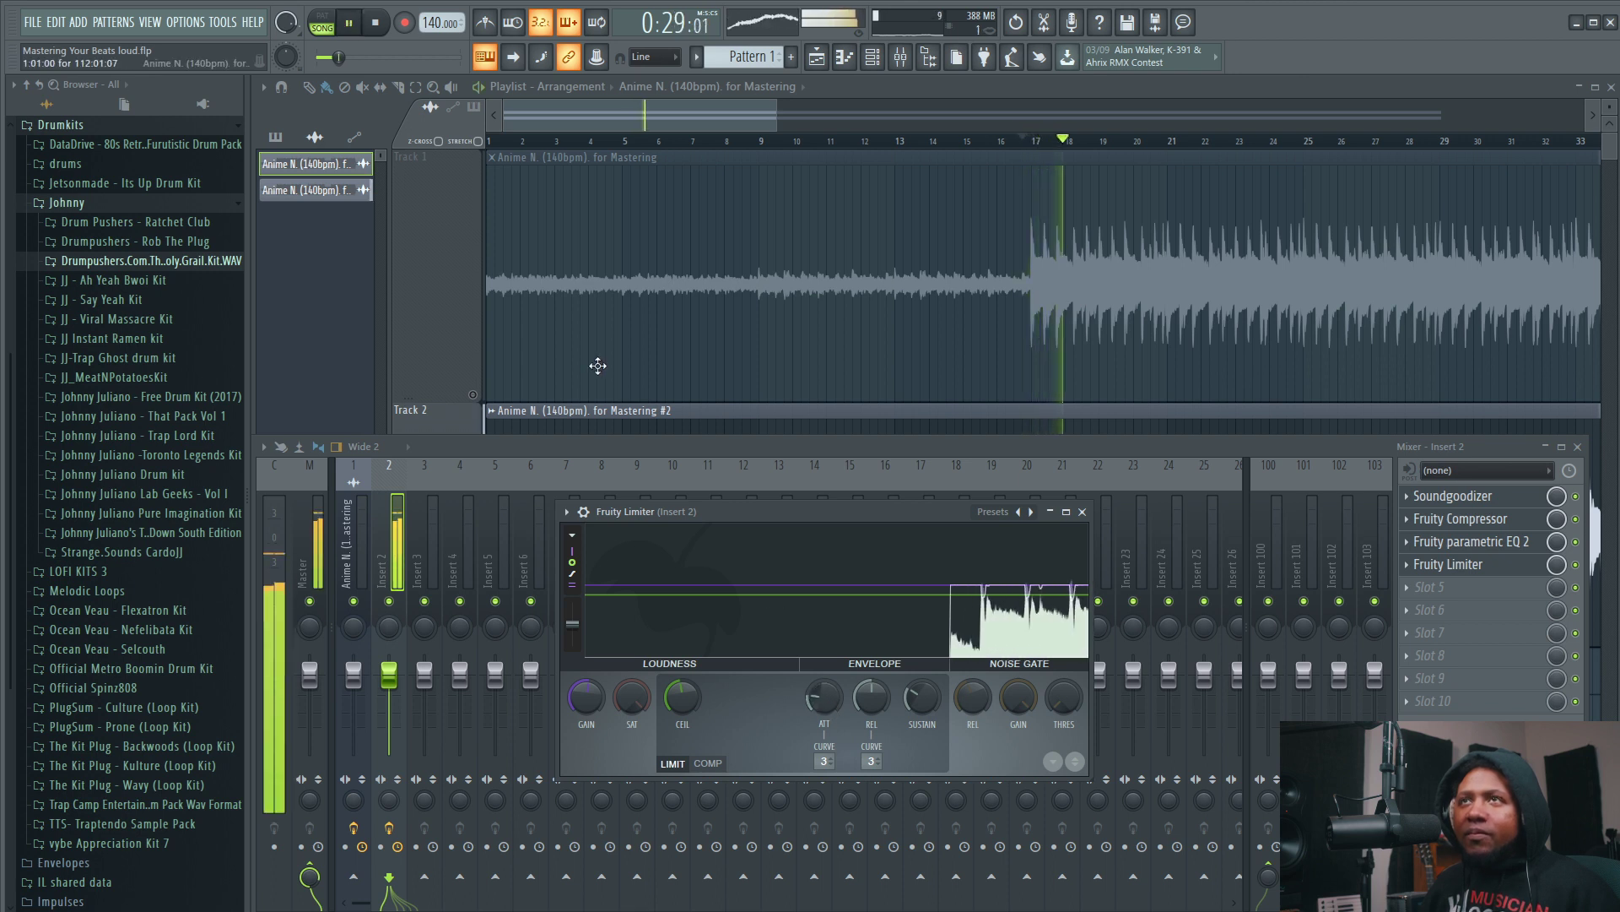
pyautogui.press('space')
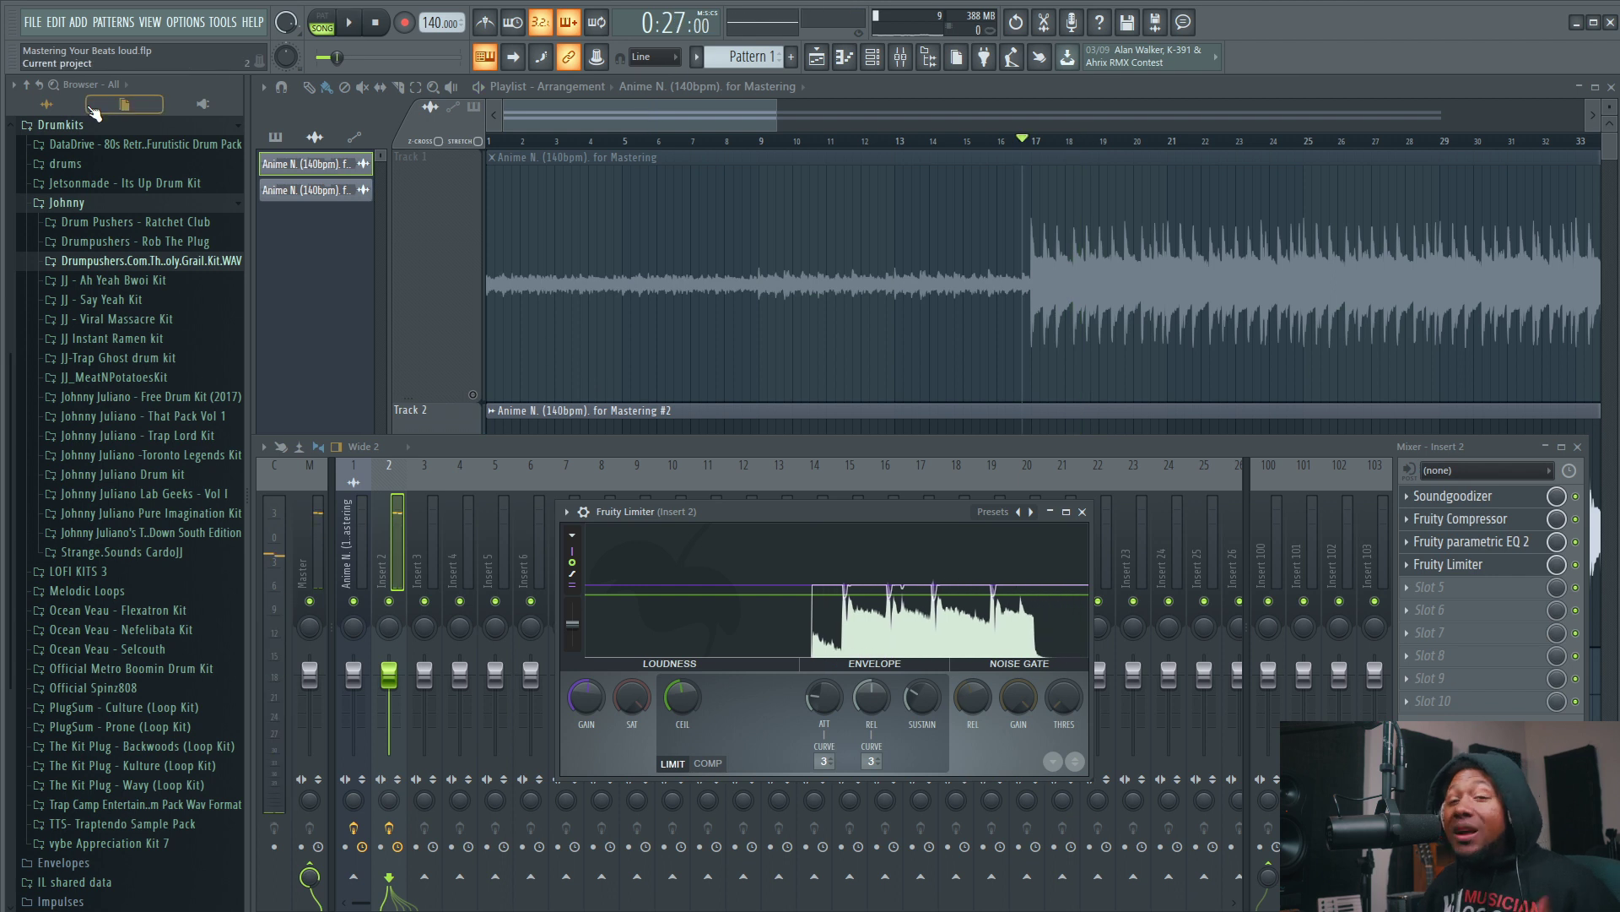